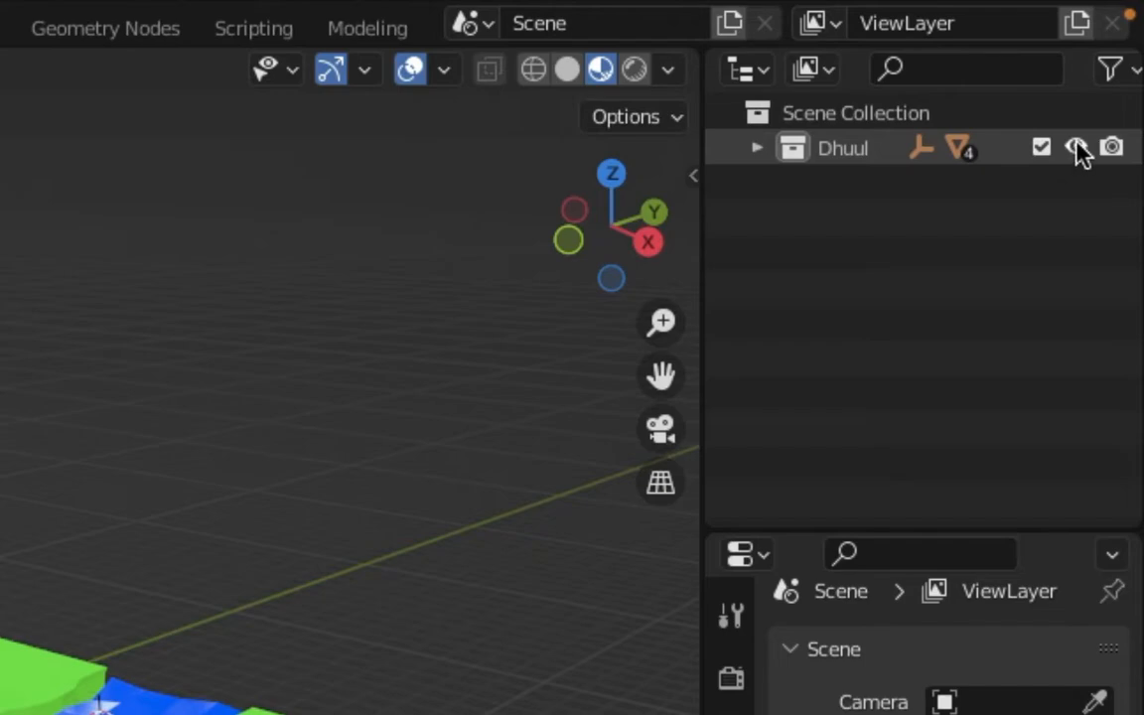
Hide the Dhuul collection and add a new collection named Geedo to the scene
right_click(843, 224)
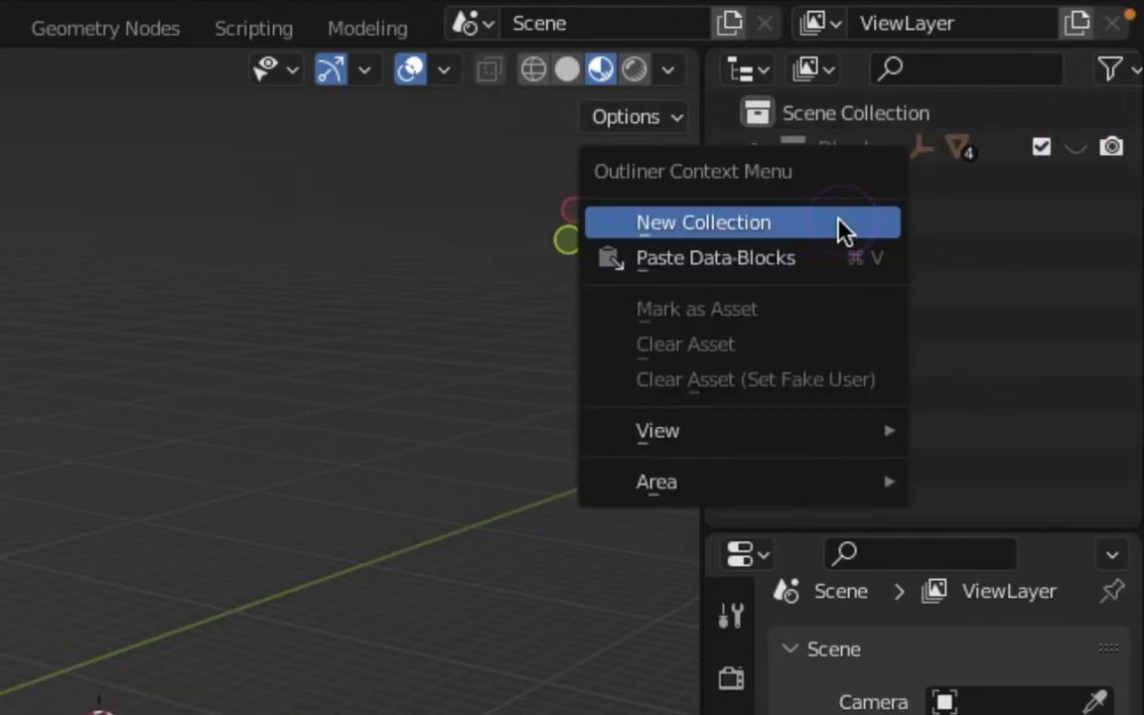
click(790, 227)
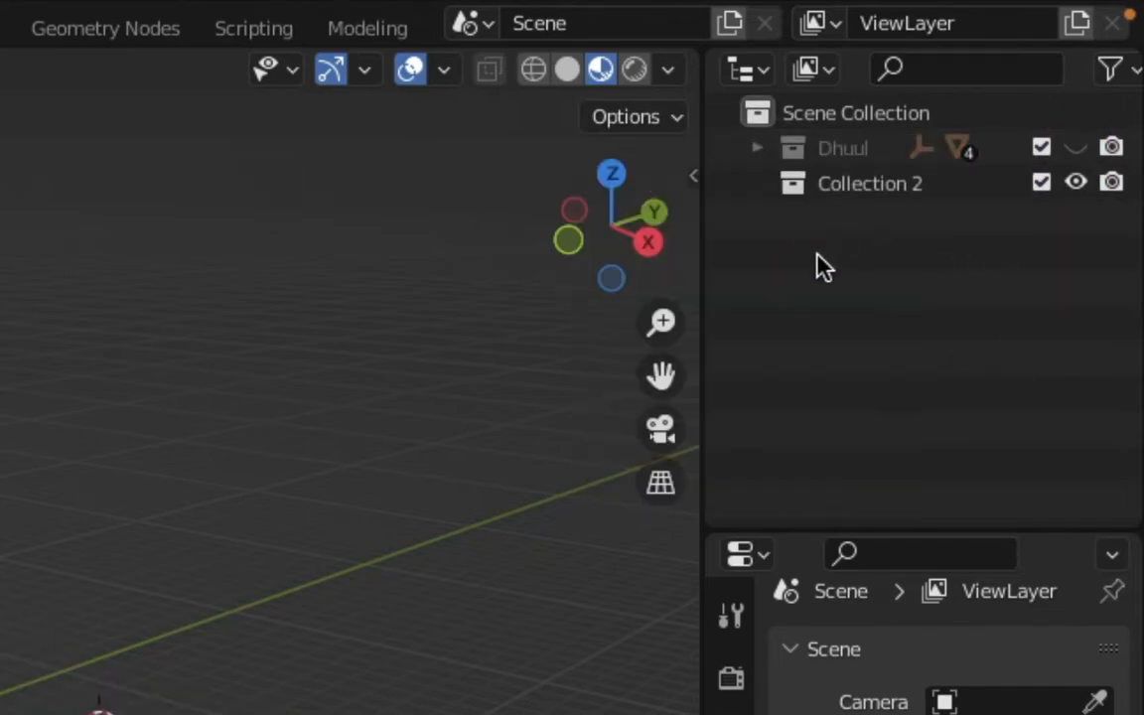
double_click(862, 185)
text(Geedo)
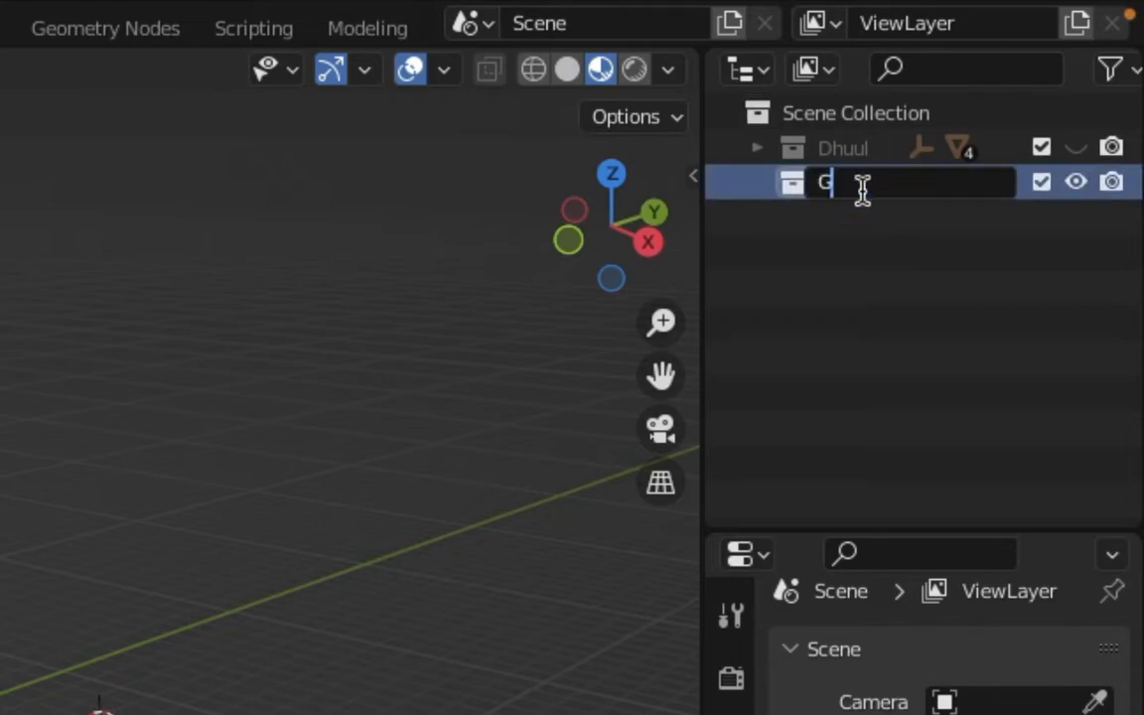
key(Return)
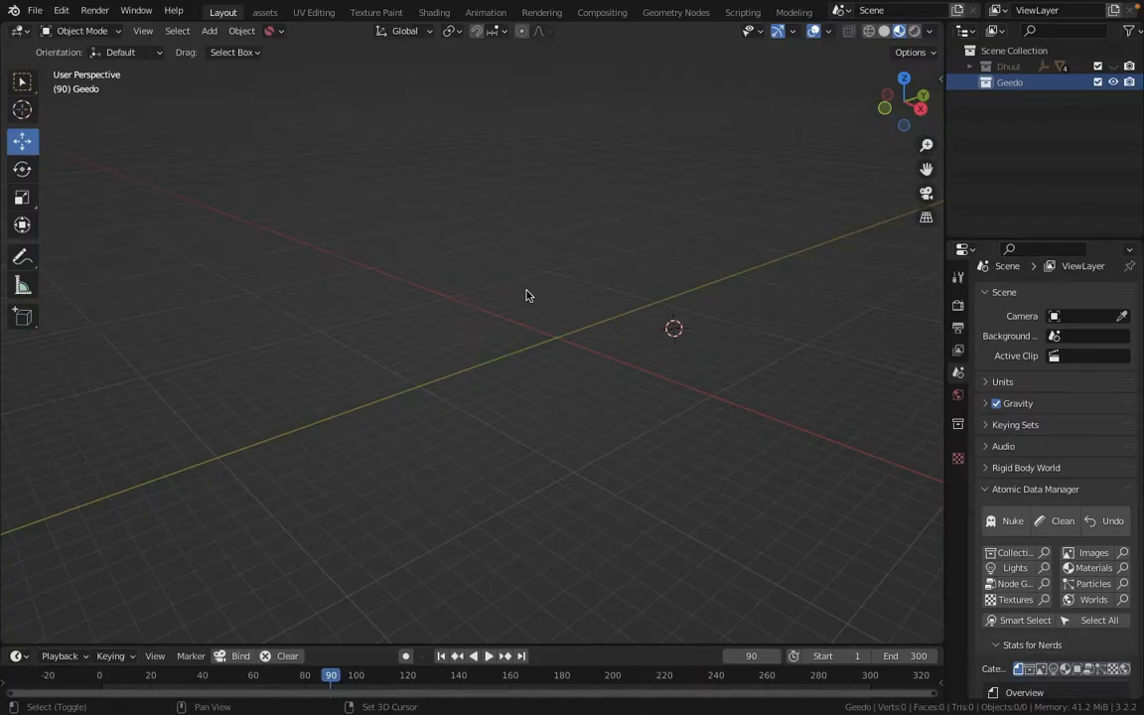
Reset the 3D cursor to the world origin
key(shift+c)
shift+middle_drag(562, 337, 681, 331)
shift+middle_drag(797, 331, 544, 364)
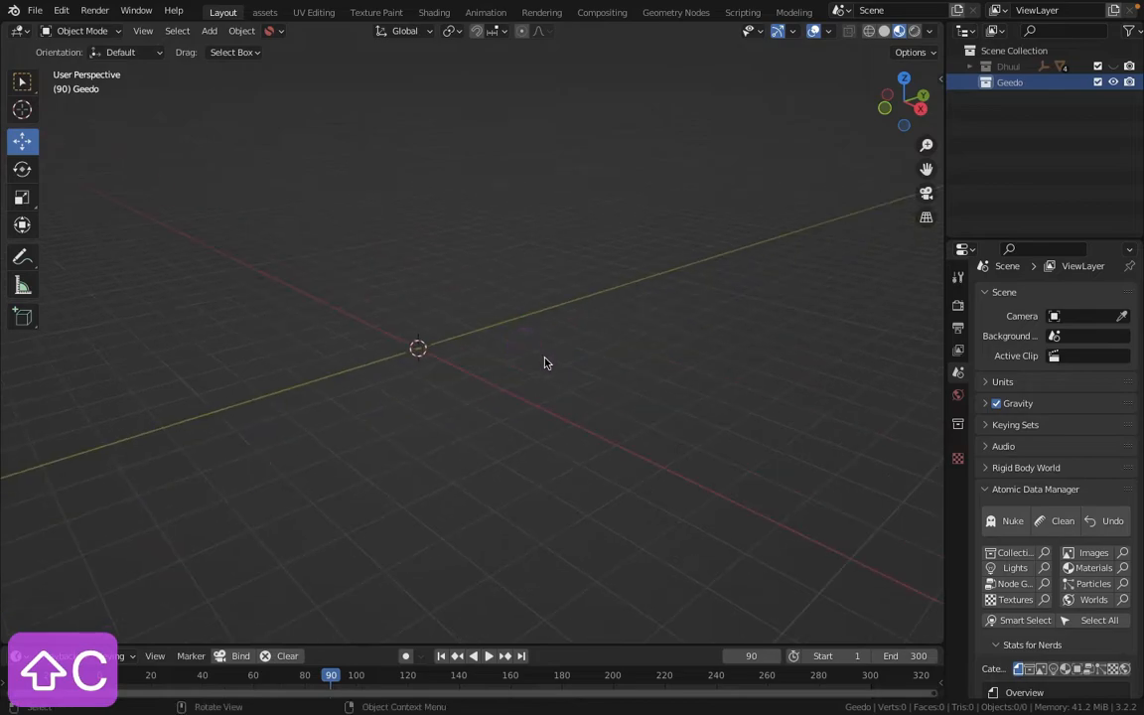
shift+right_click(657, 248)
key(shift+c)
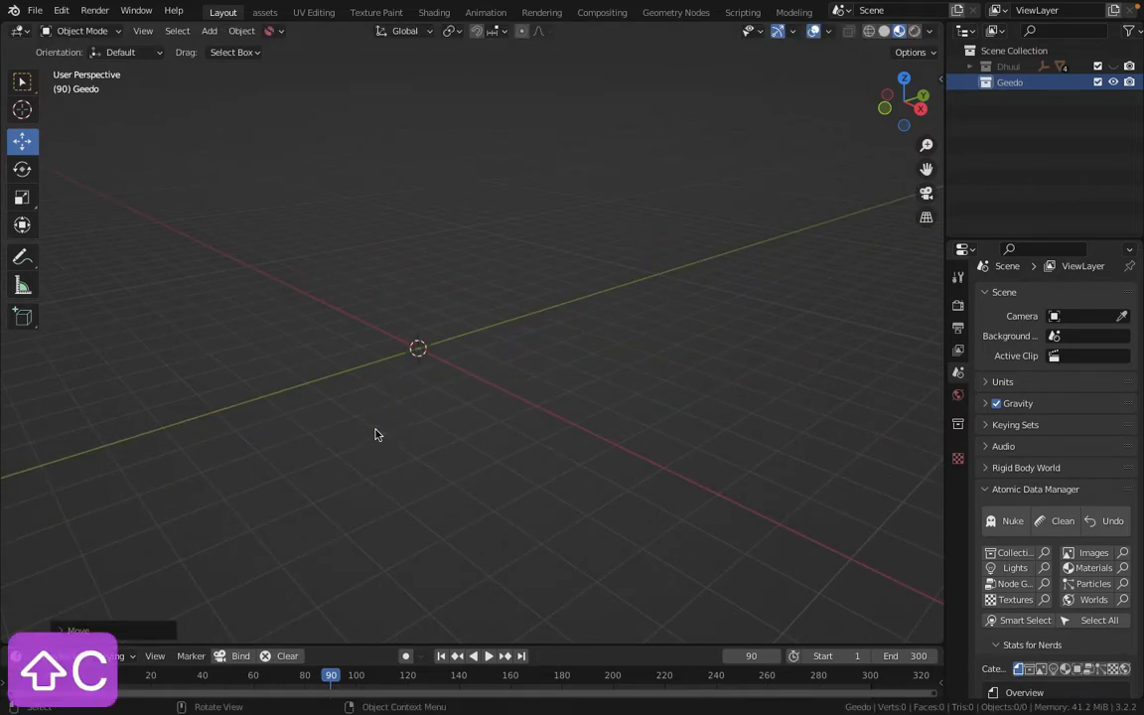
Add a cone mesh at the world origin in the Geedo collection
key(KP_7)
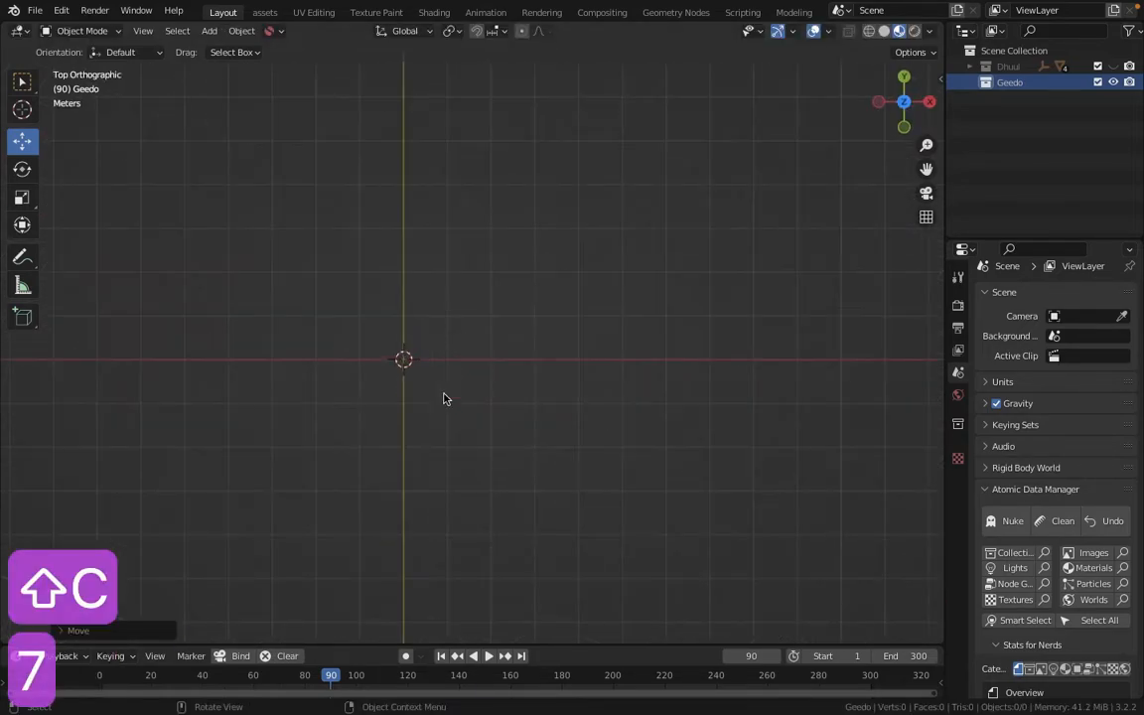
middle_drag(493, 294, 473, 316)
key(KP_1)
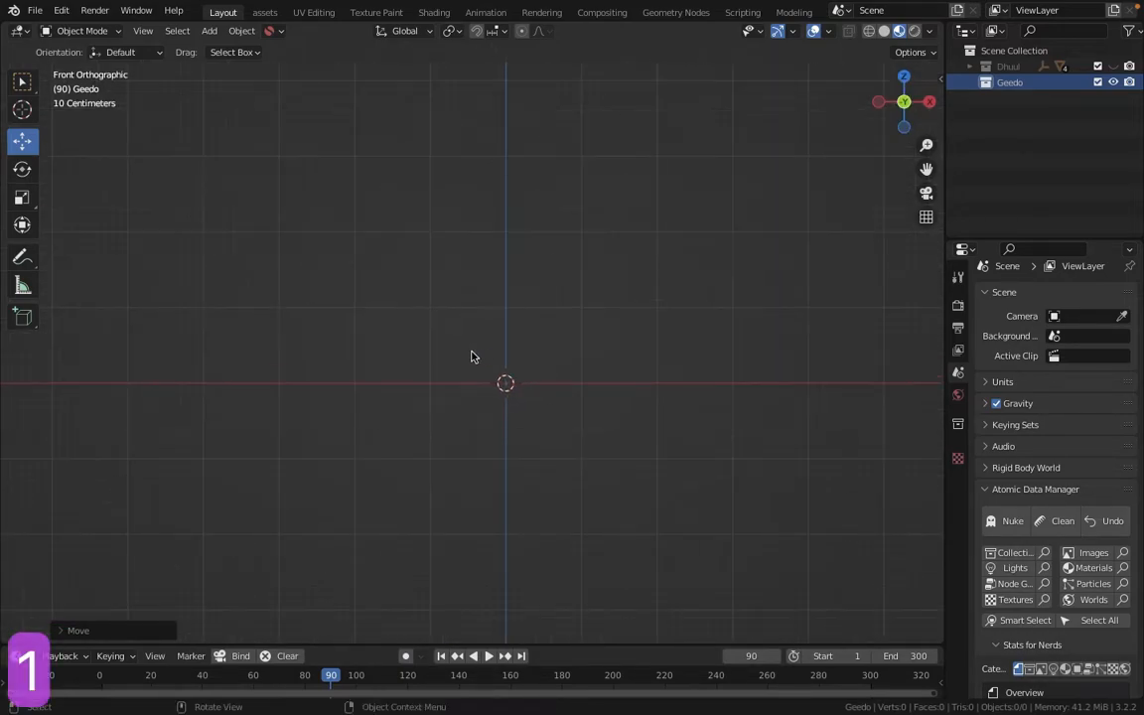
click(210, 31)
mouse_move(256, 49)
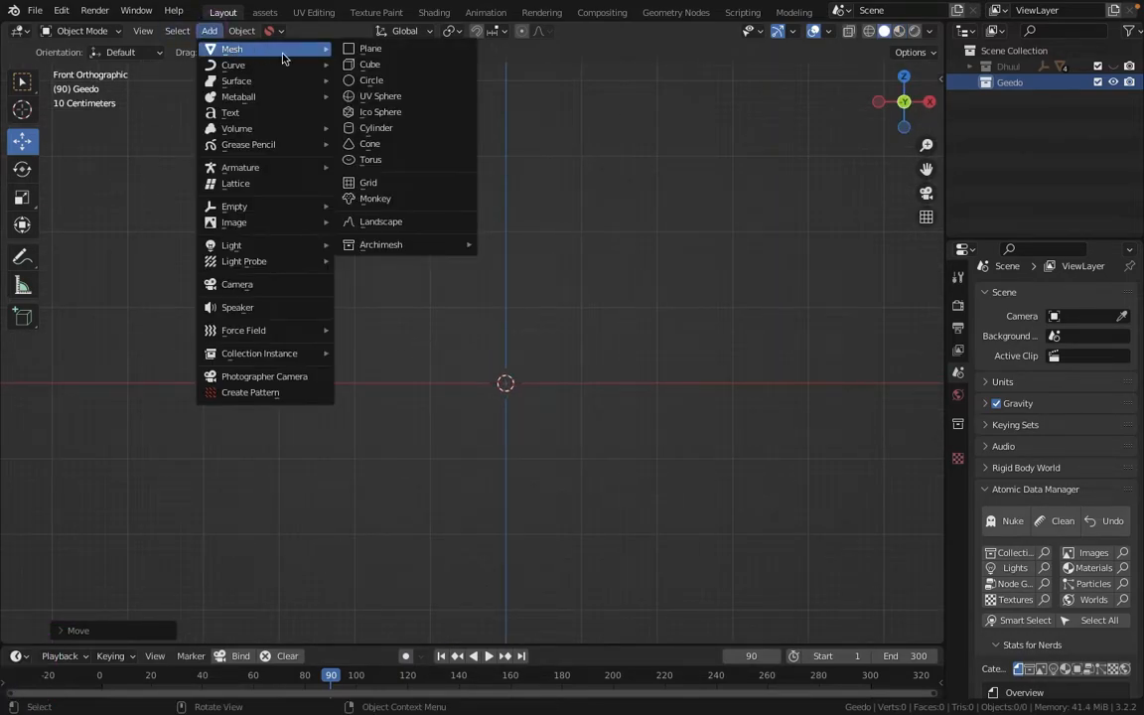
click(373, 146)
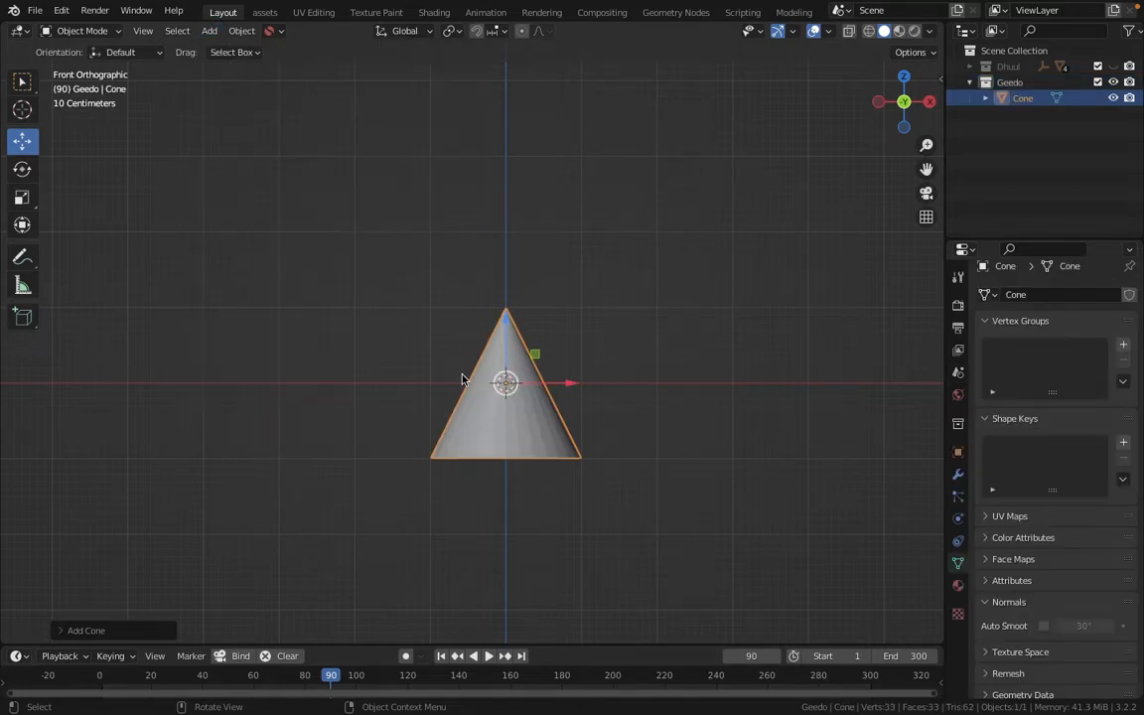
Set the new cone's vertex count to 4 so that it becomes a four-sided pyramid
click(77, 627)
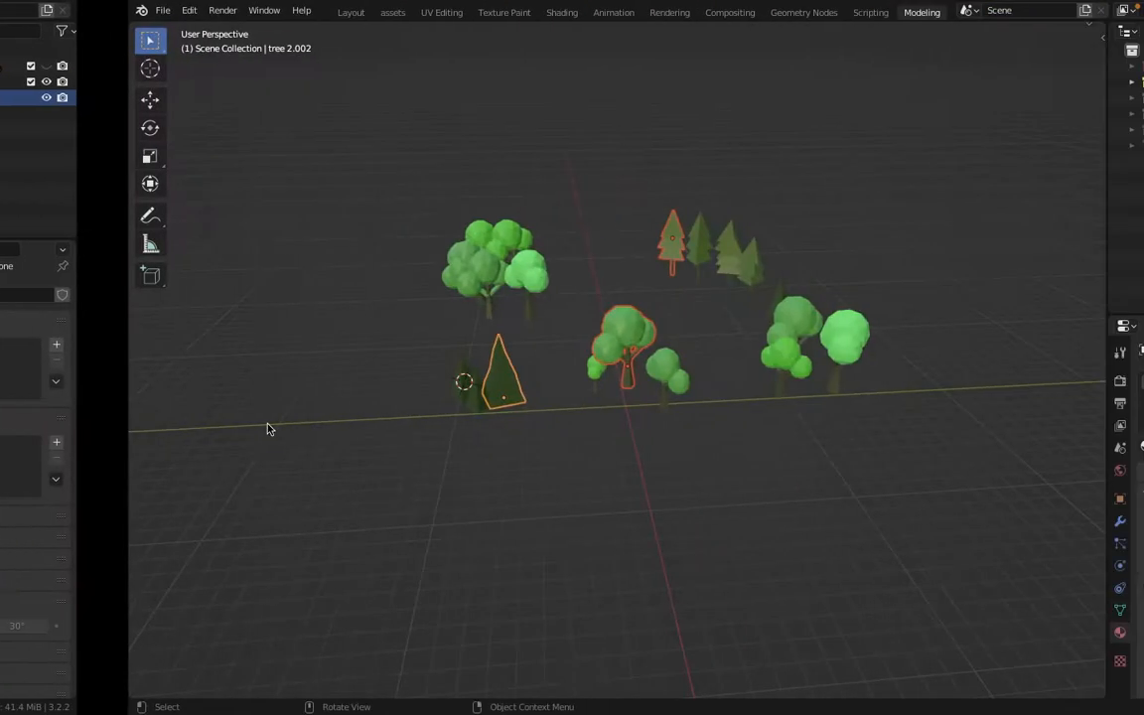
click(374, 374)
scroll(371, 397, up, 4)
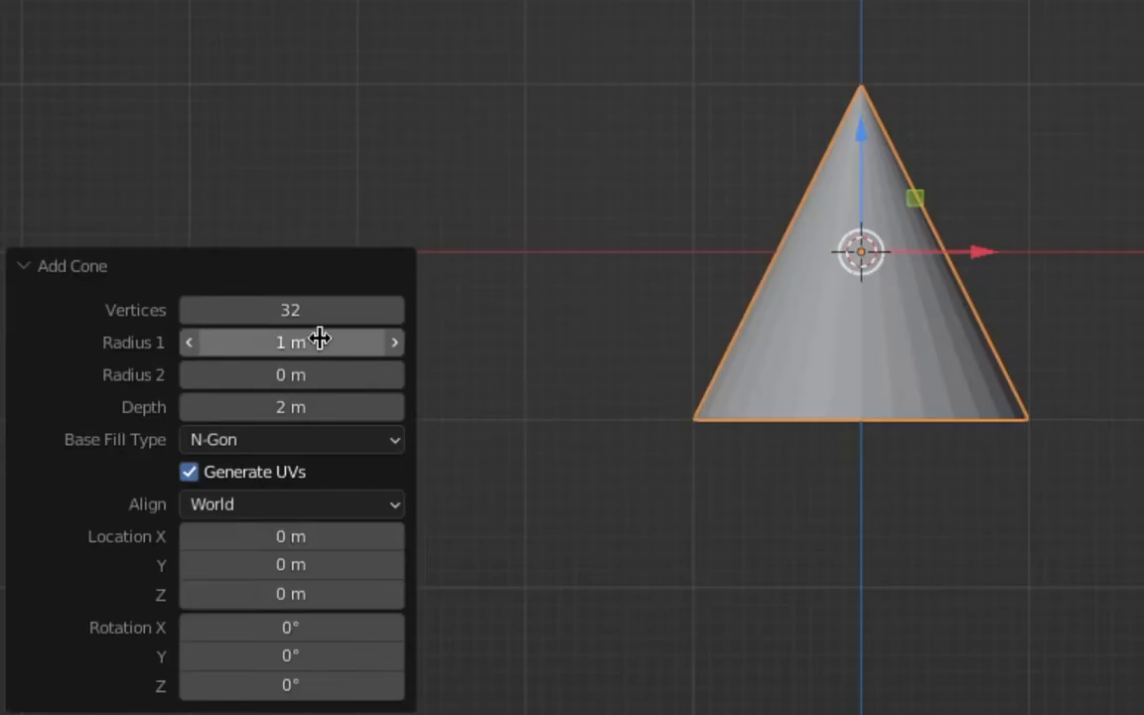
click(322, 311)
text(4)
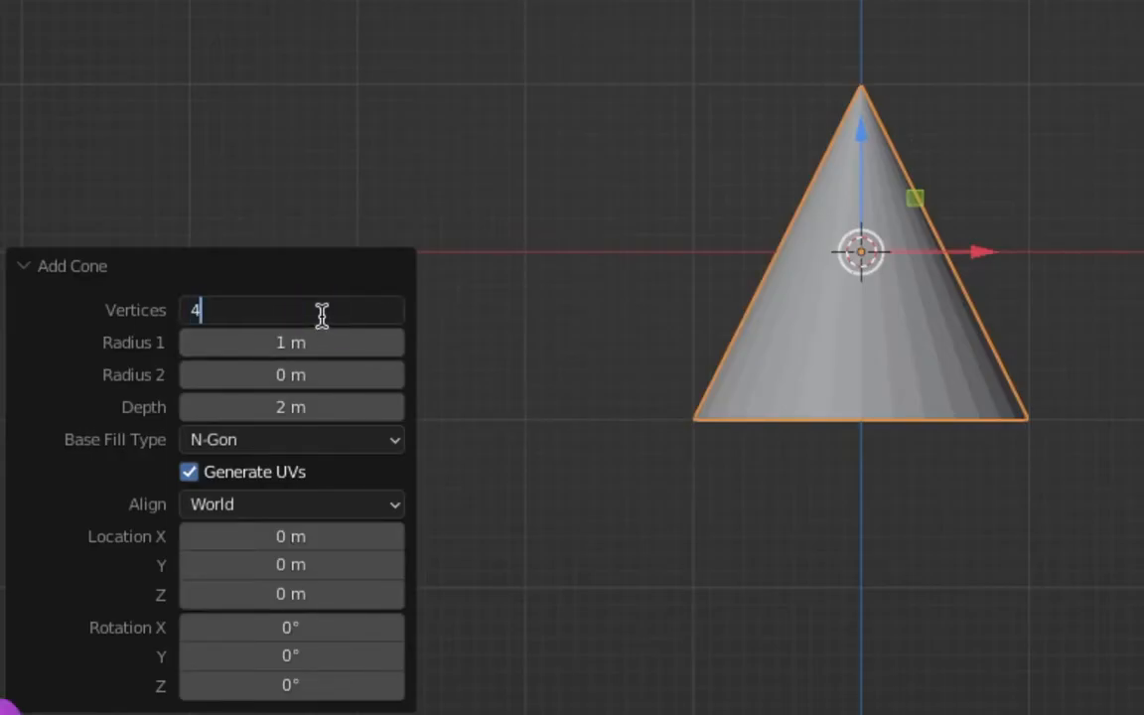
key(Return)
middle_drag(725, 363, 1143, 362)
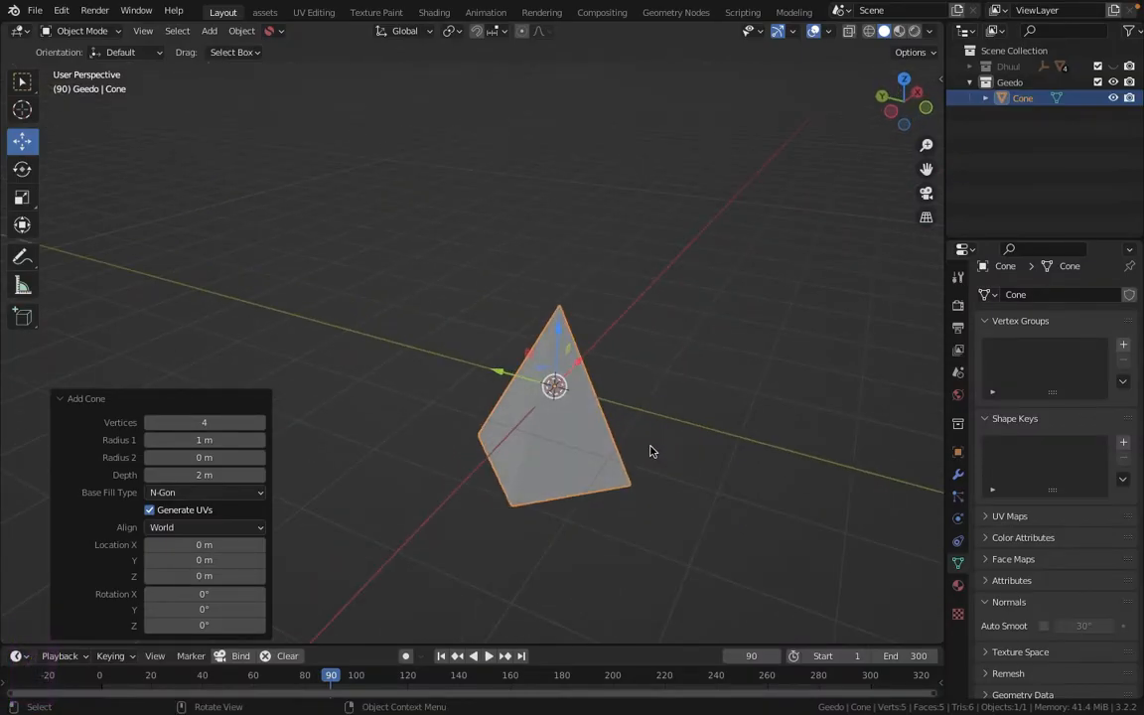
scroll(650, 452, up, 4)
click(60, 399)
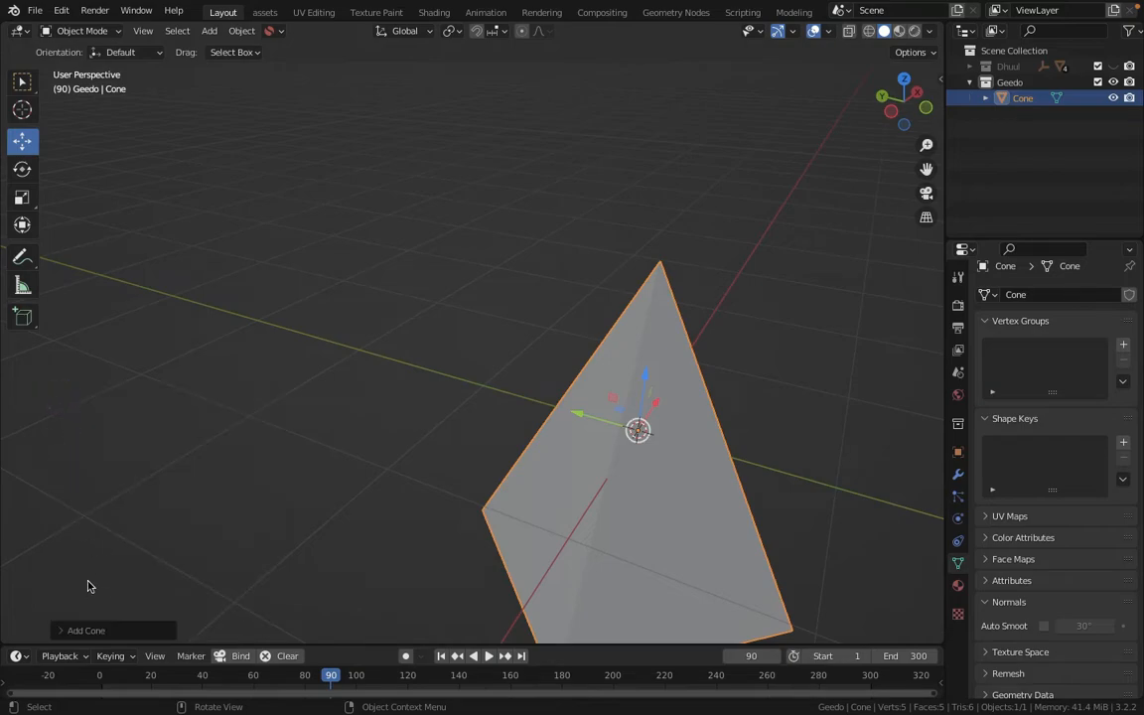
Switch the four-sided cone to Edit Mode and deselect all of its geometry
key(1)
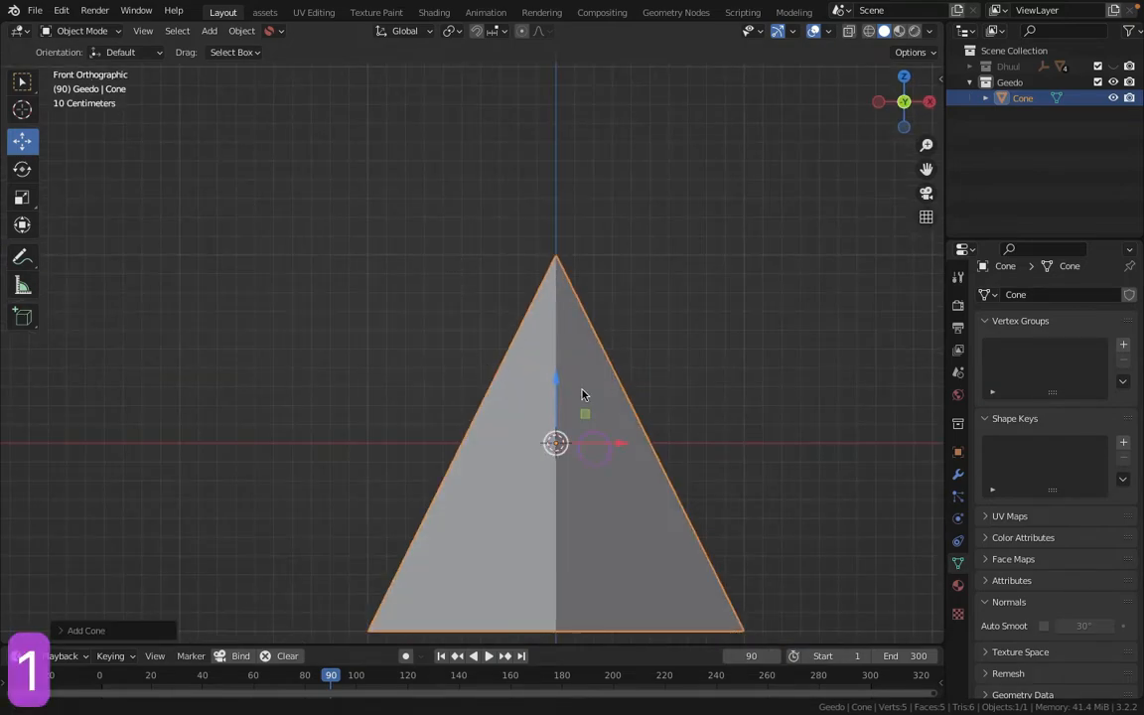
shift+middle_drag(587, 413, 543, 245)
click(84, 30)
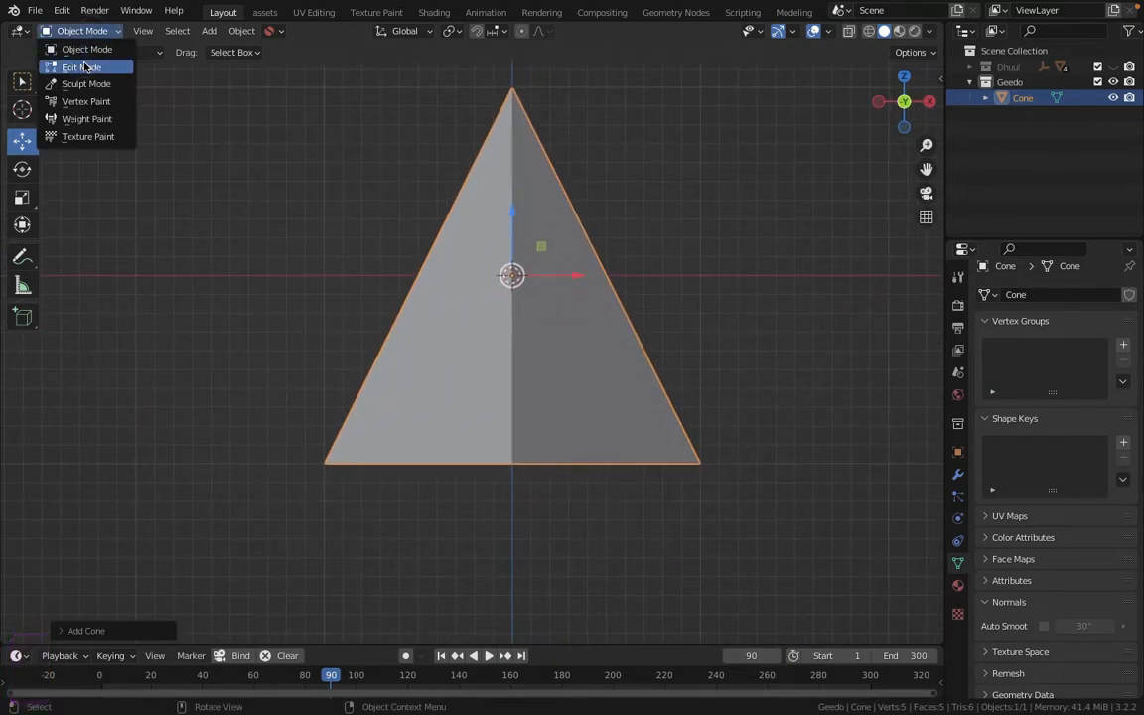
click(94, 62)
scroll(412, 340, down, 4)
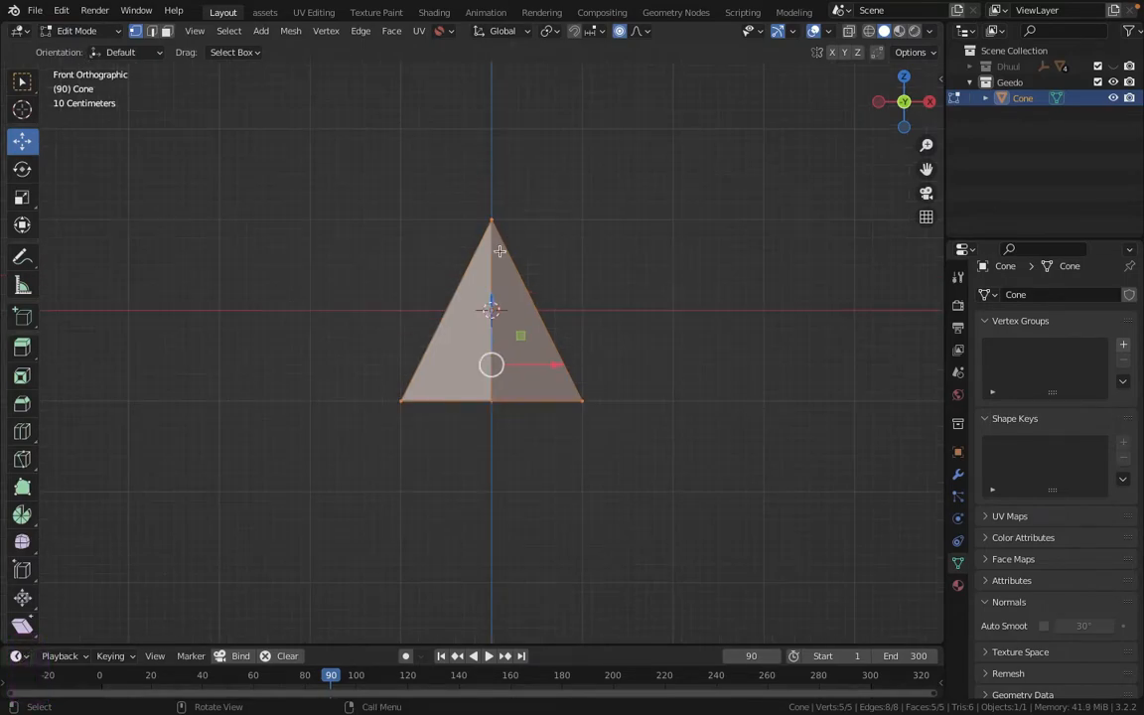
scroll(500, 252, up, 3)
click(431, 274)
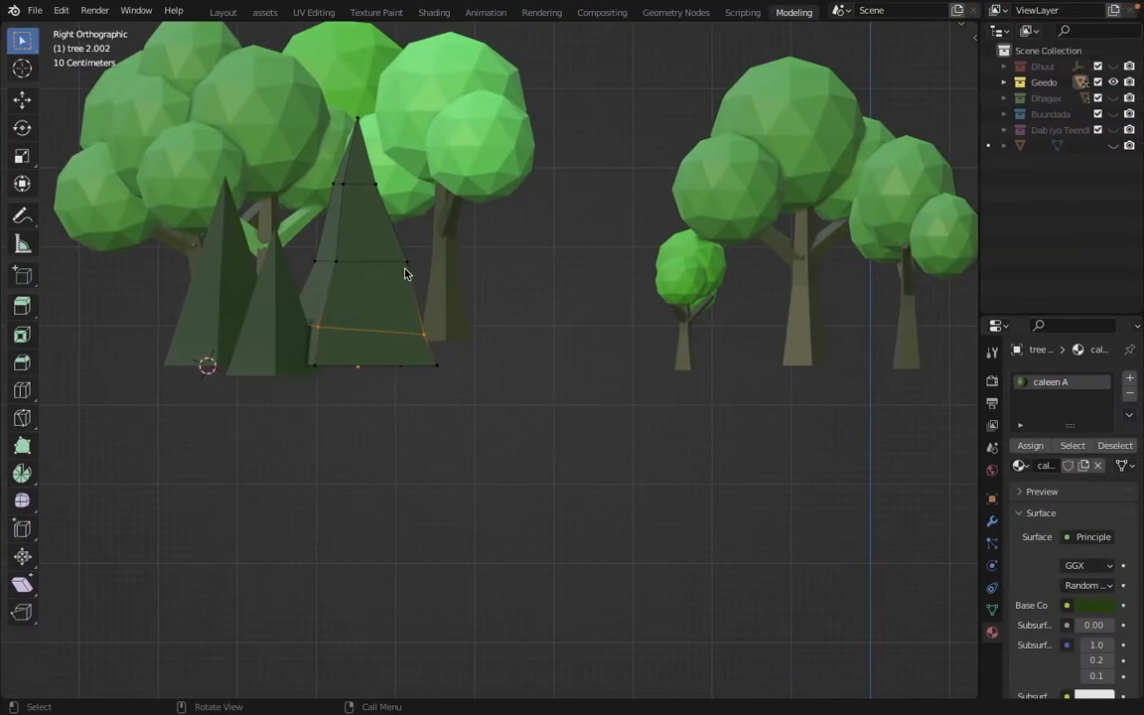
Move the middle edge ring of the dark green conical tree in the finished tree scene
drag(421, 268, 276, 255)
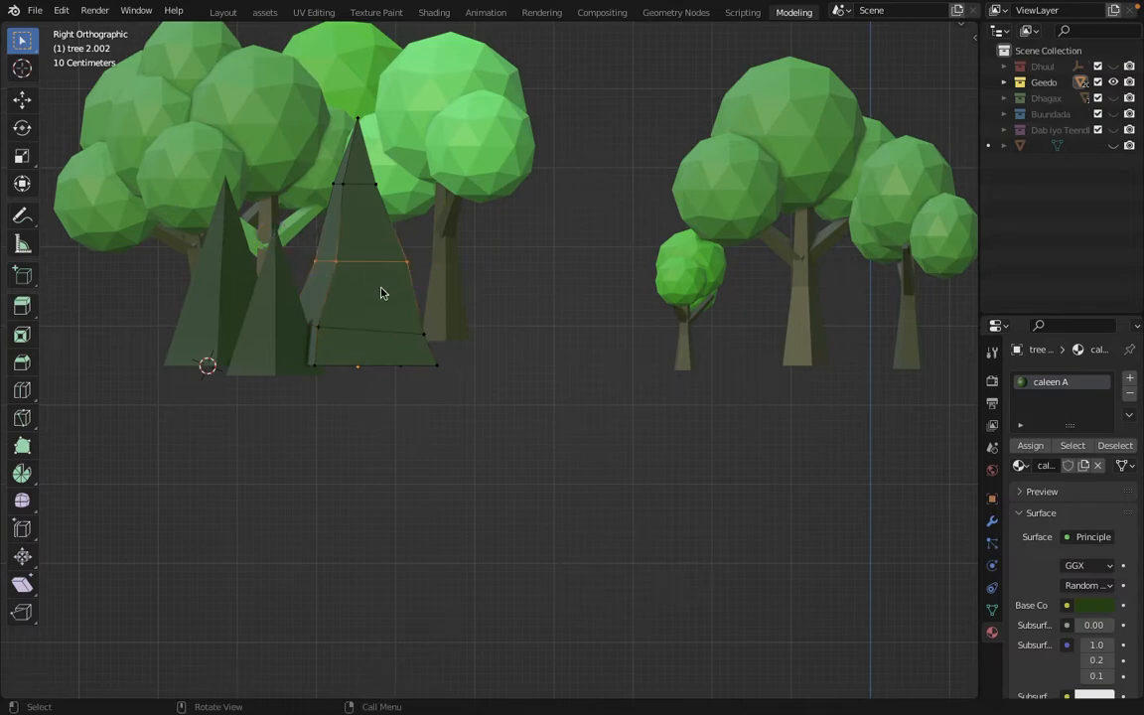
key(g)
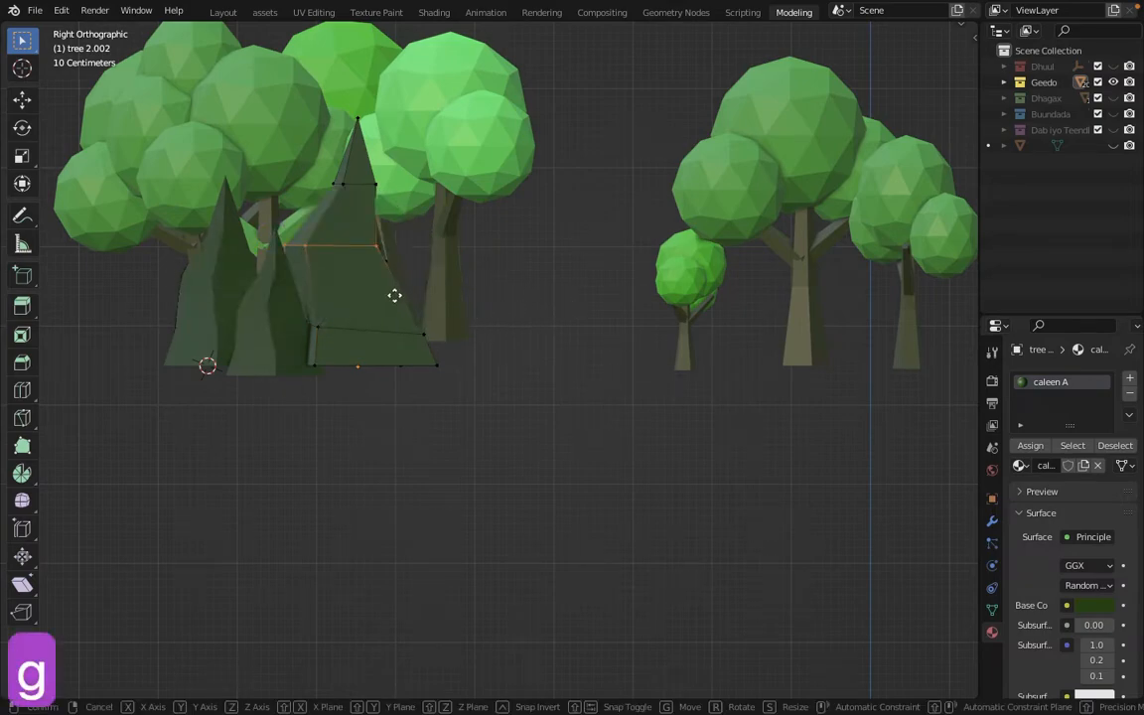
click(408, 301)
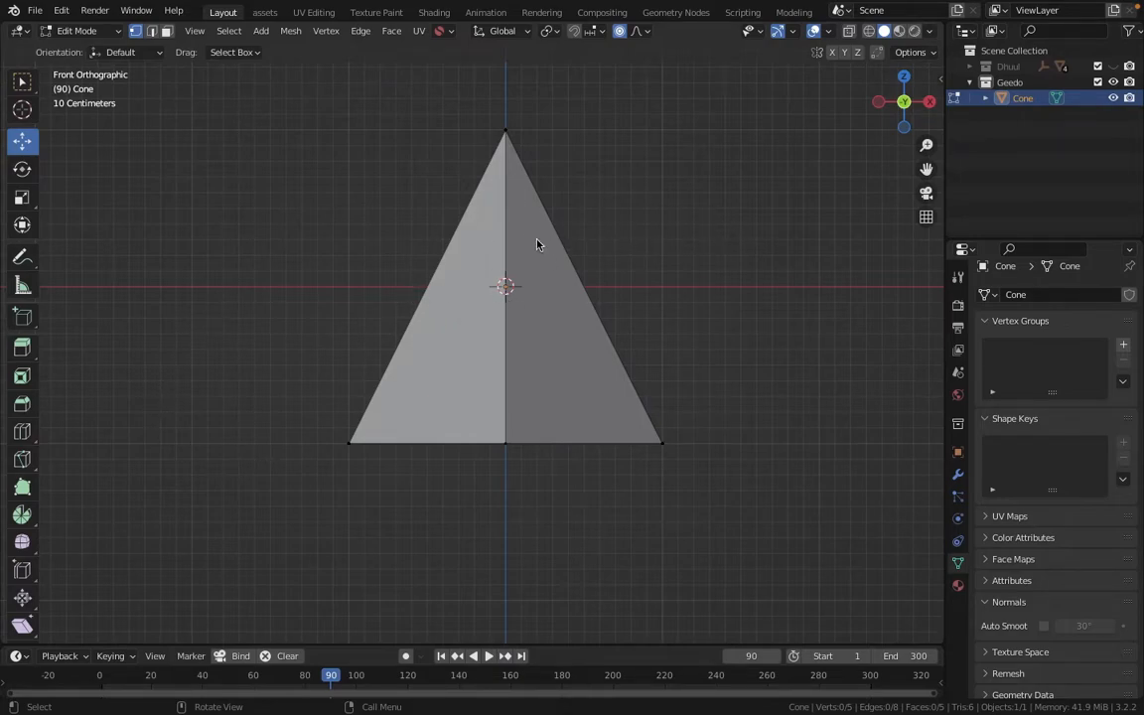
Try to add a loop cut around the middle of the cone, and undo it
key(ctrl+r)
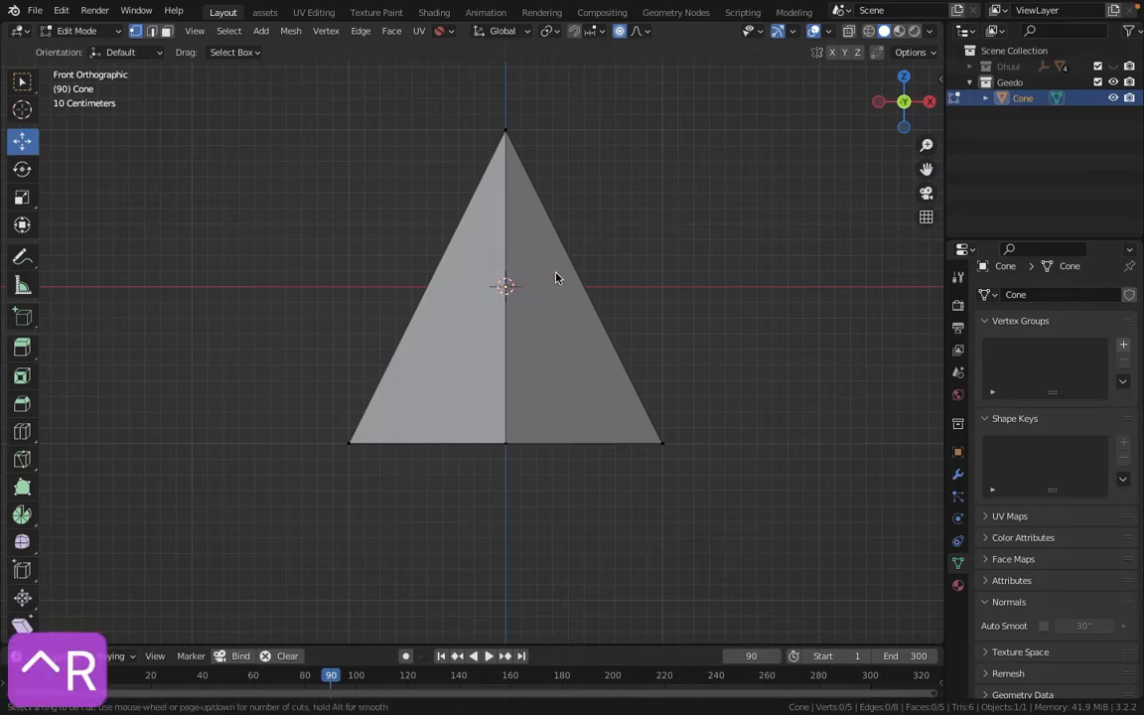
click(459, 270)
key(ctrl+r)
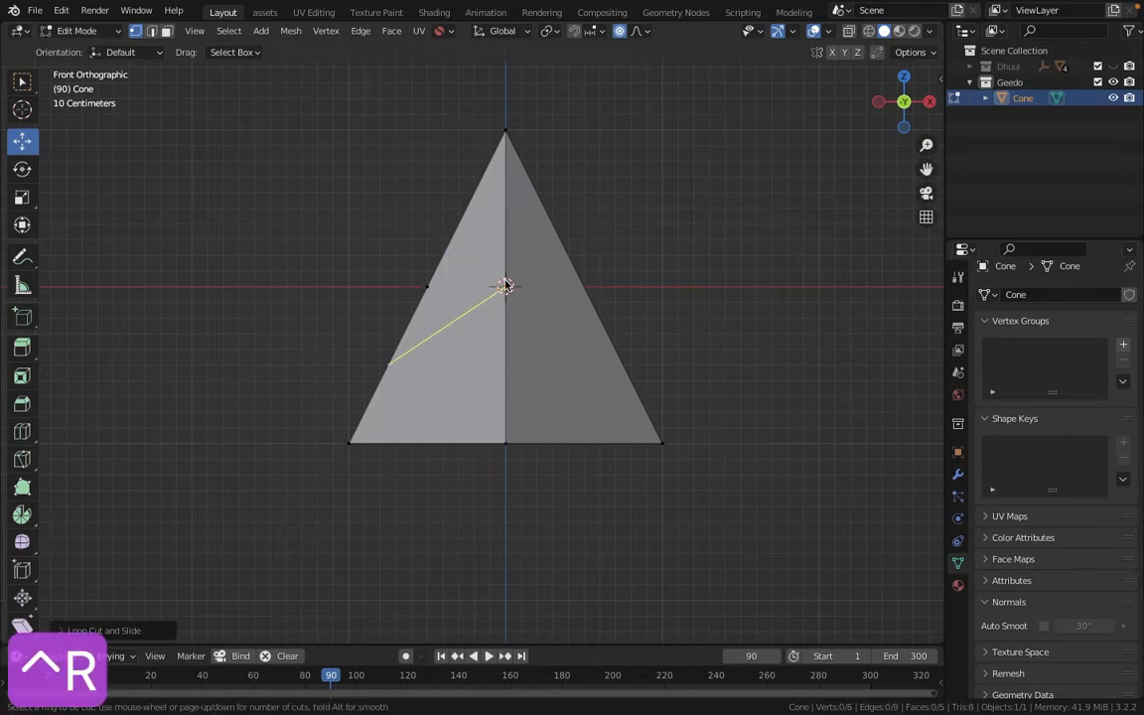
right_click(505, 278)
middle_drag(506, 276, 595, 413)
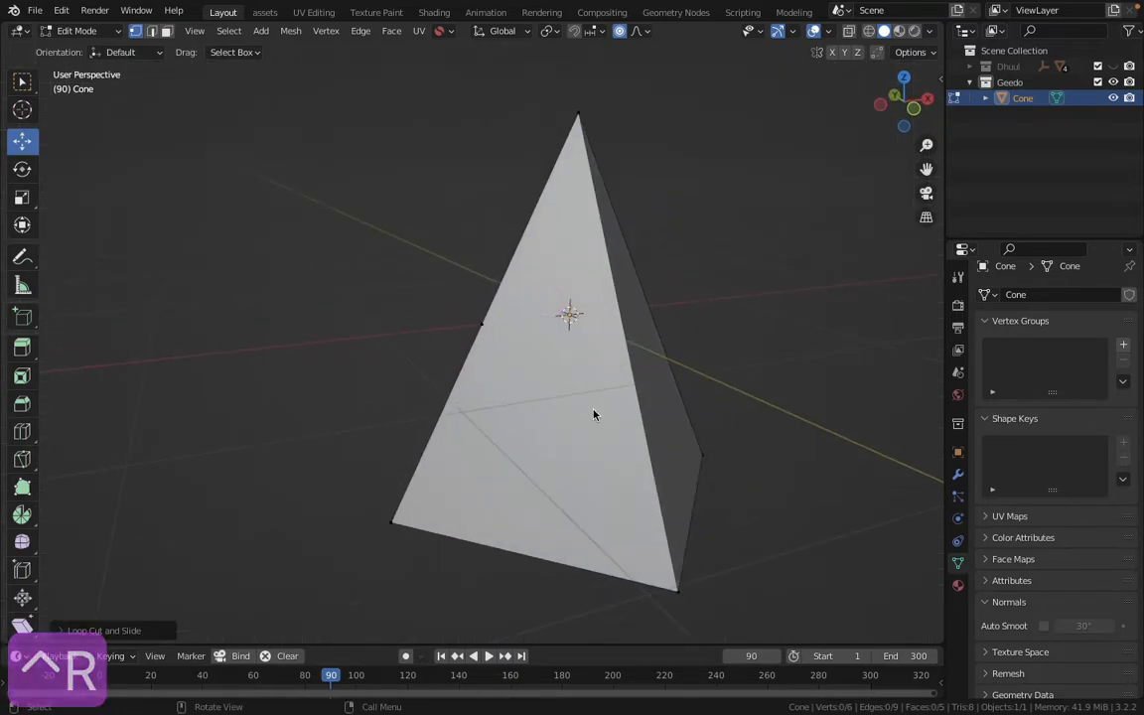
key(super+z)
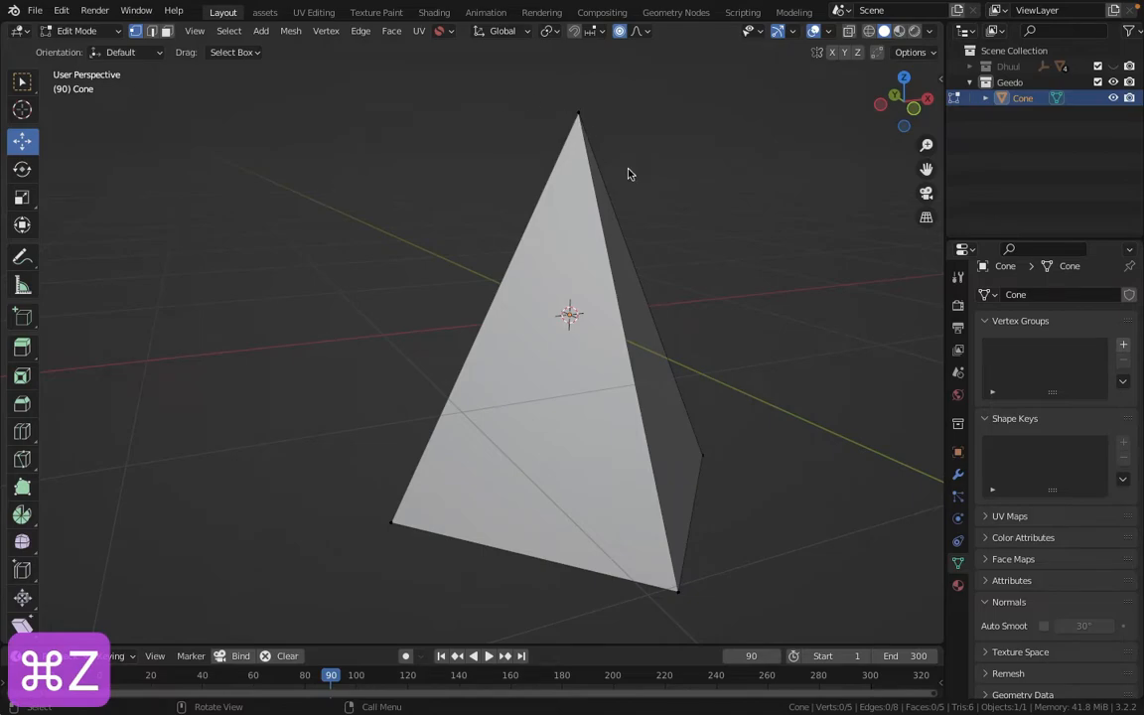
Try a horizontal knife cut across the upper part of the solid-shaded cone, and undo it
key(1)
scroll(27, 394, down, 1)
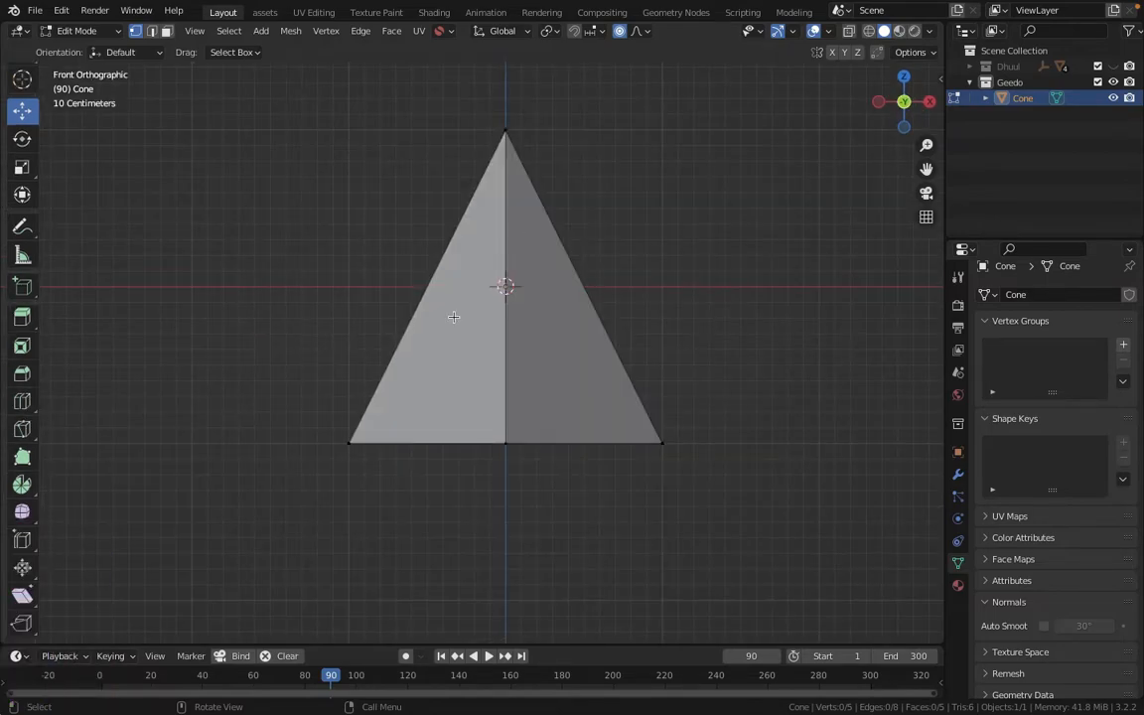
key(k)
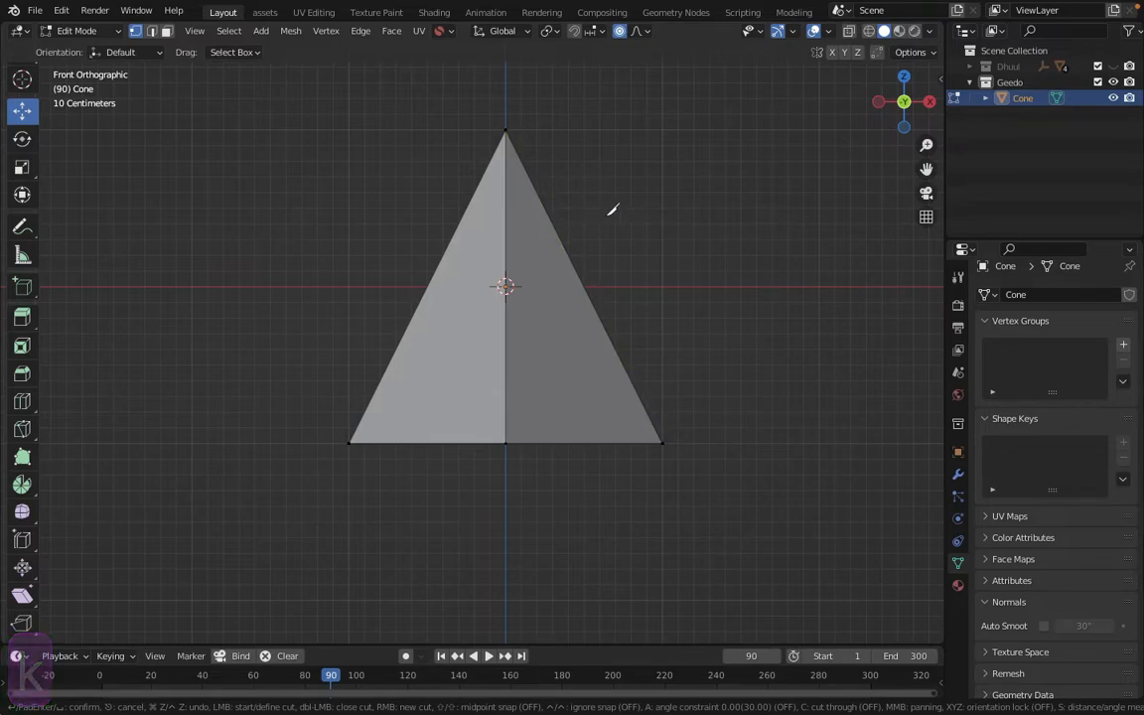
click(739, 226)
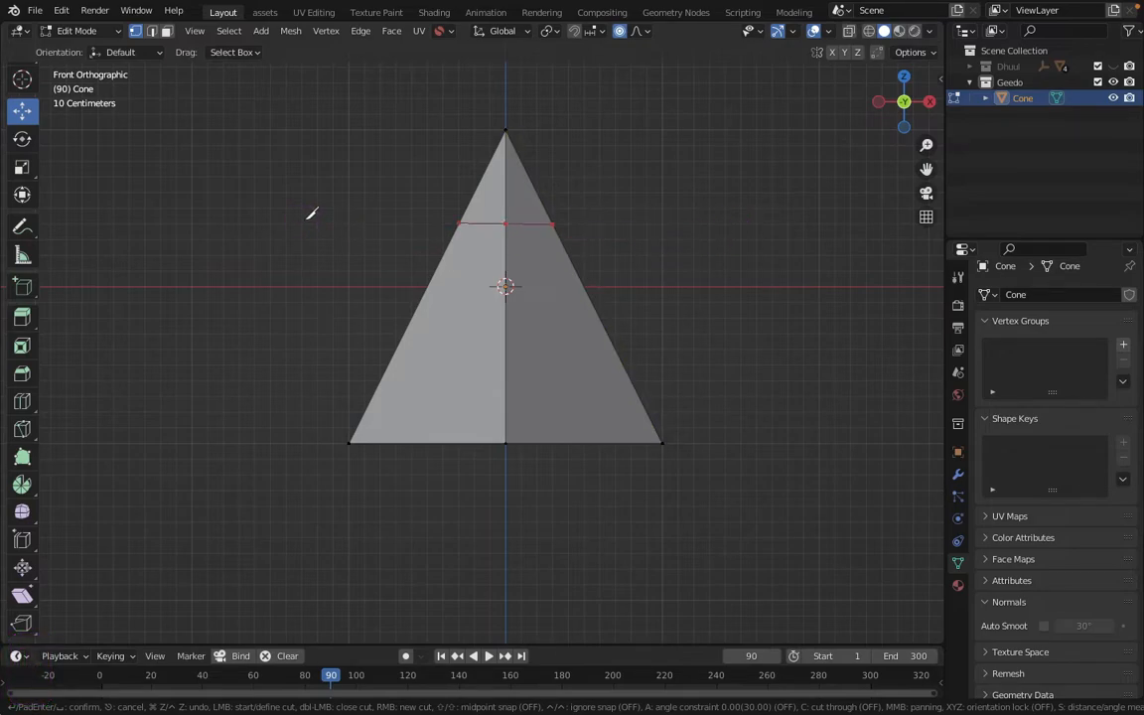
key(Return)
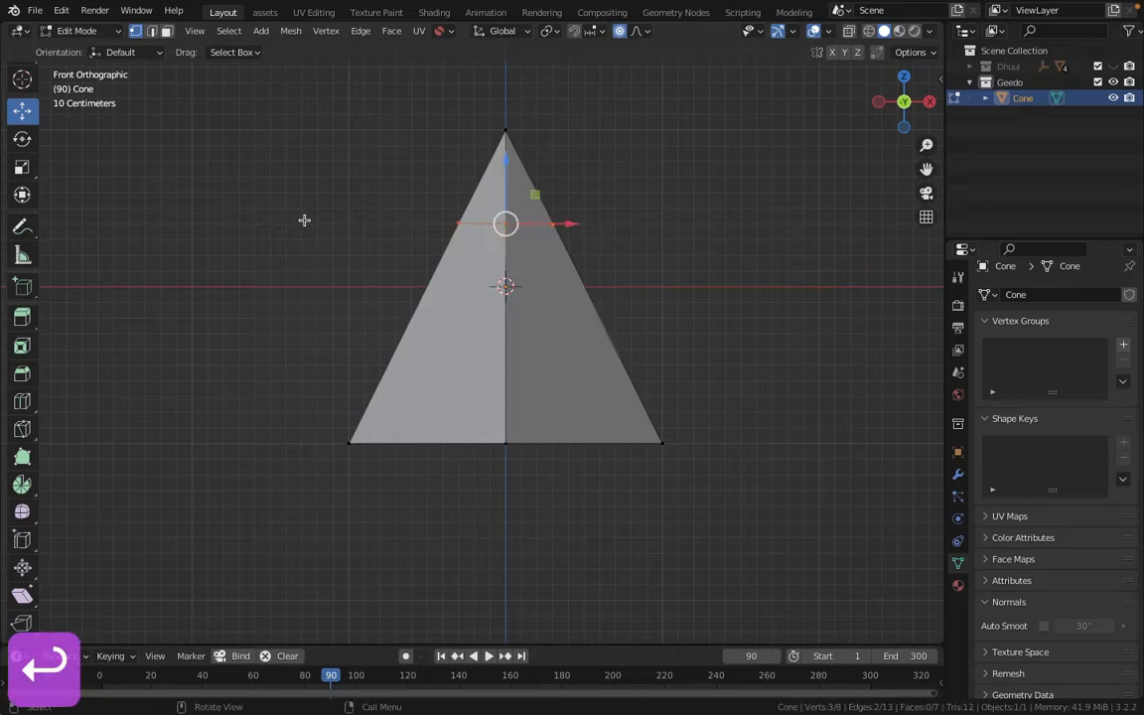
middle_drag(514, 230, 529, 254)
middle_drag(408, 251, 477, 223)
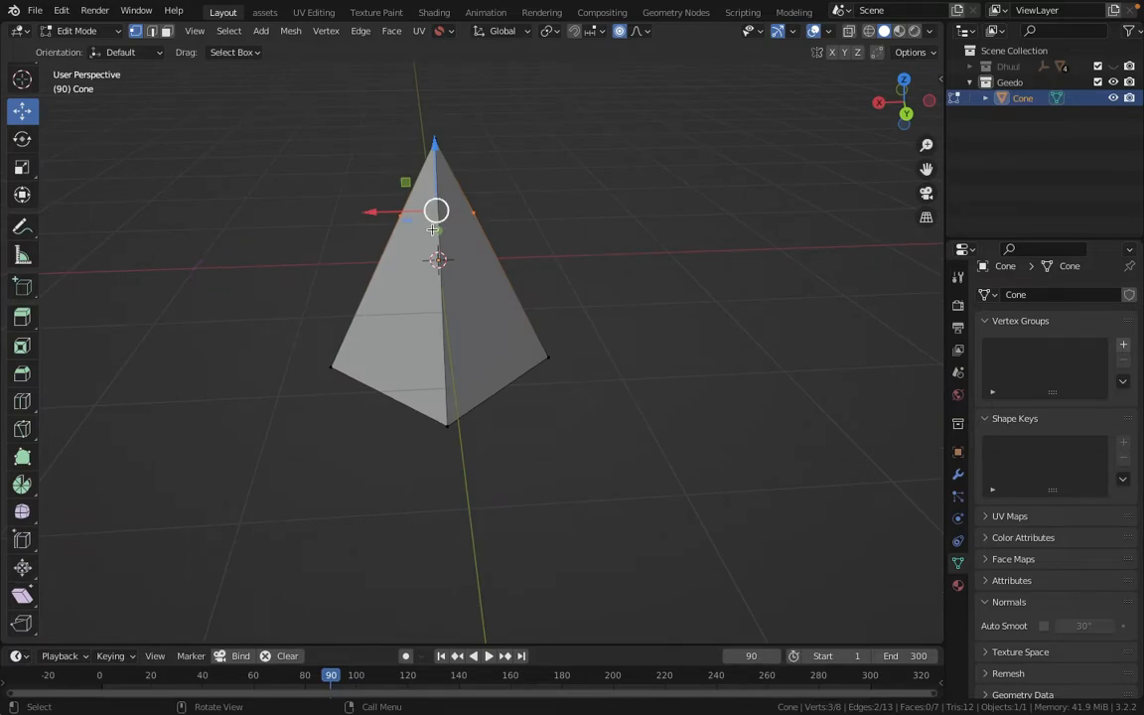
key(super+z)
Show the undivided cone from the front in wireframe shading
key(1)
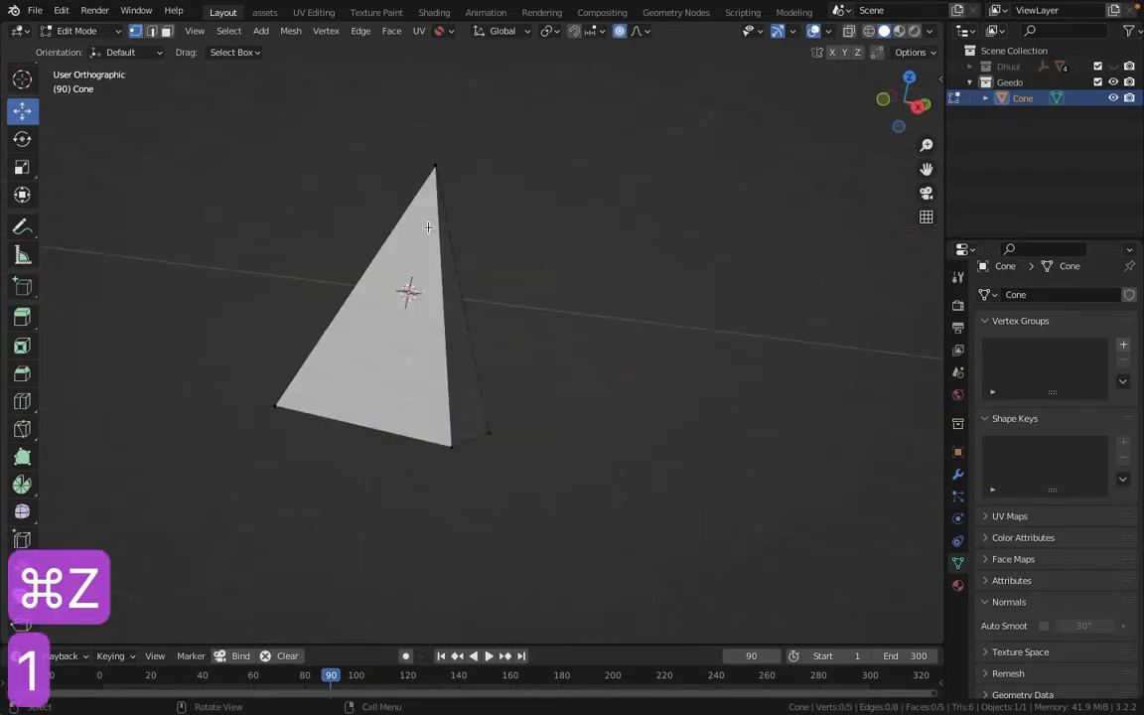
shift+middle_drag(585, 195, 553, 228)
scroll(604, 249, up, 2)
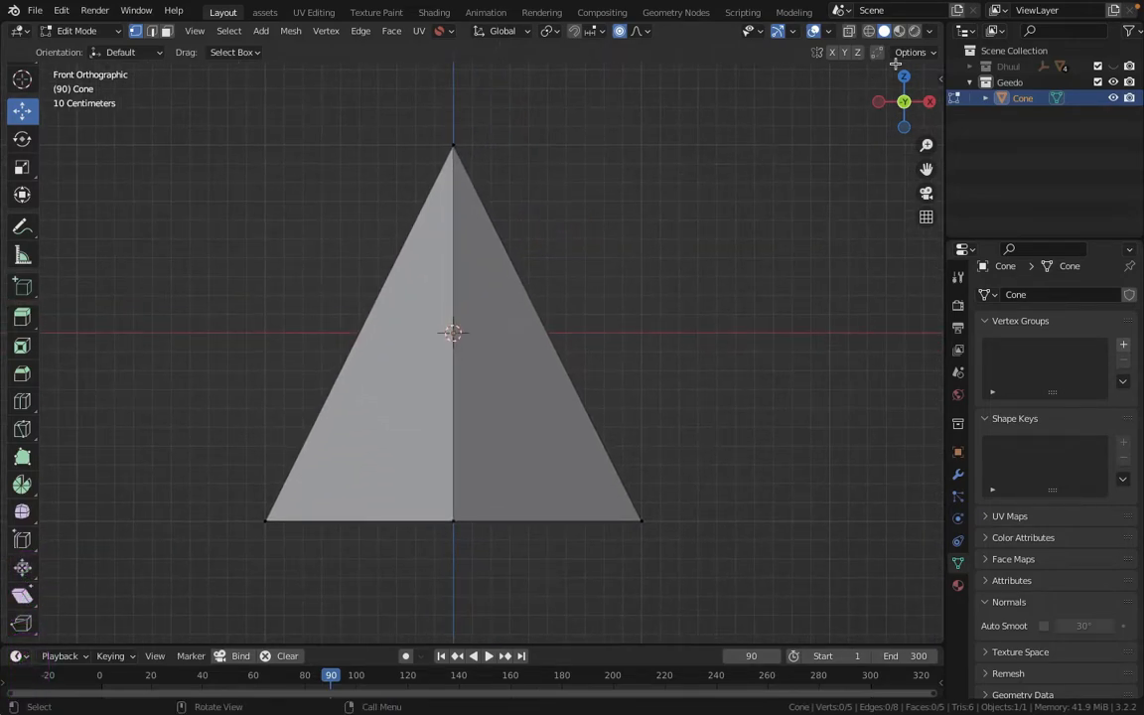
click(869, 31)
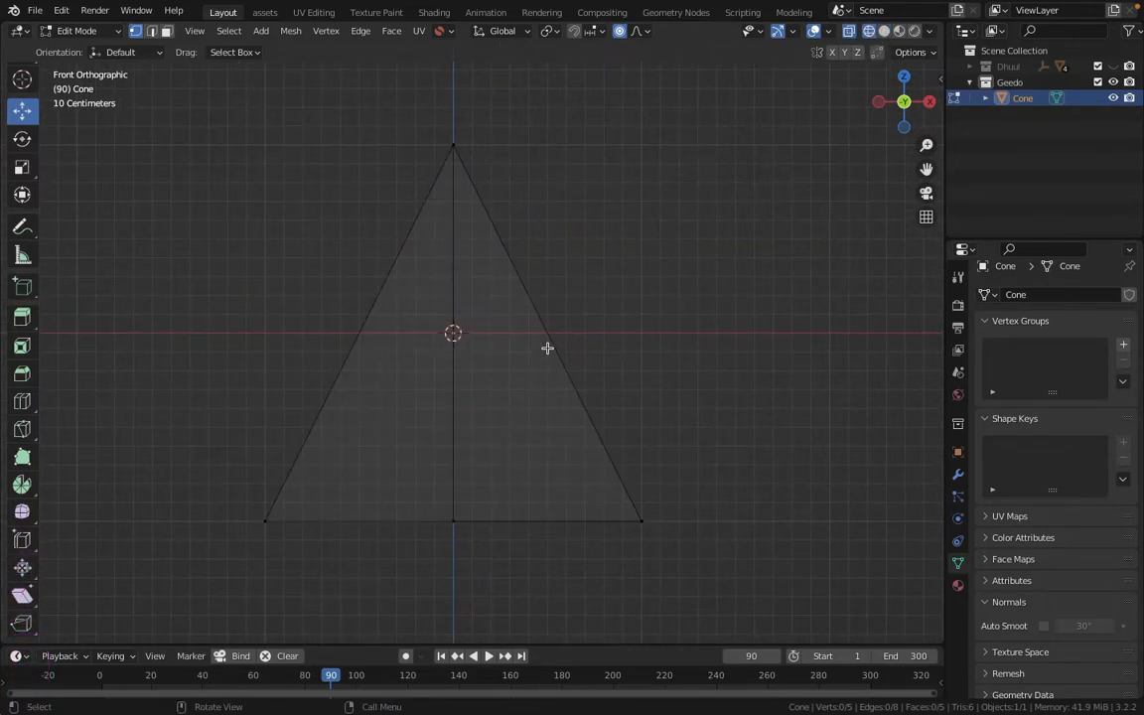
Try a knife cut across the wireframe cone without the cut-through option, and undo it
key(k)
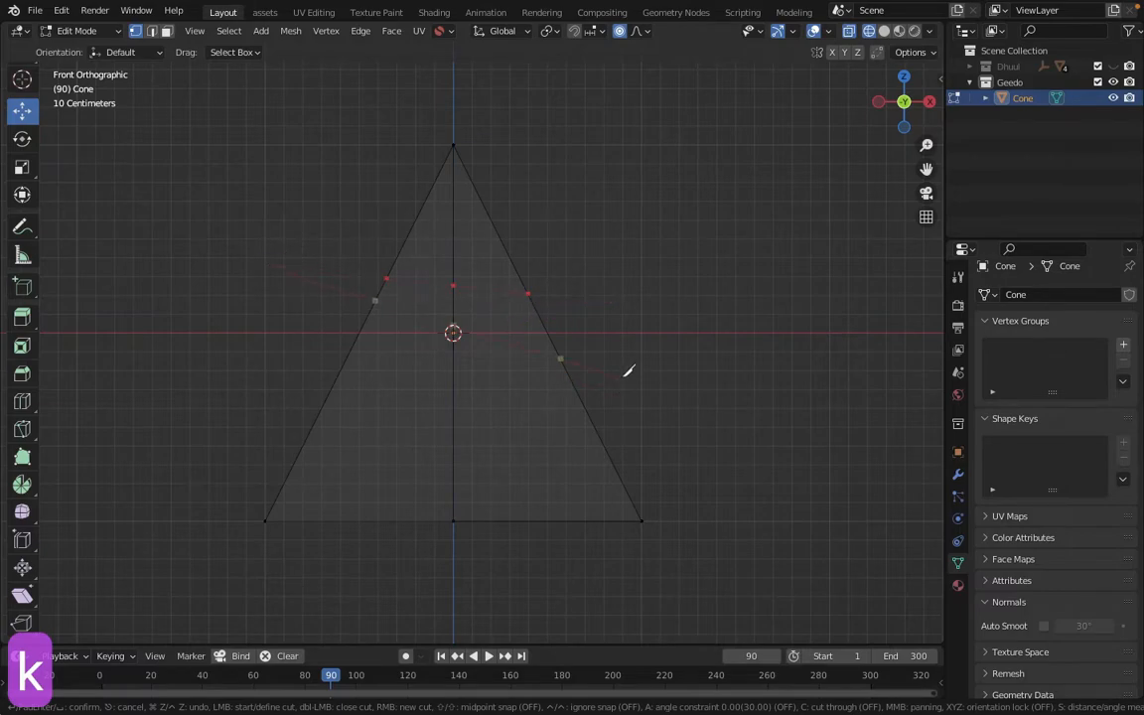
key(Return)
middle_drag(623, 360, 490, 295)
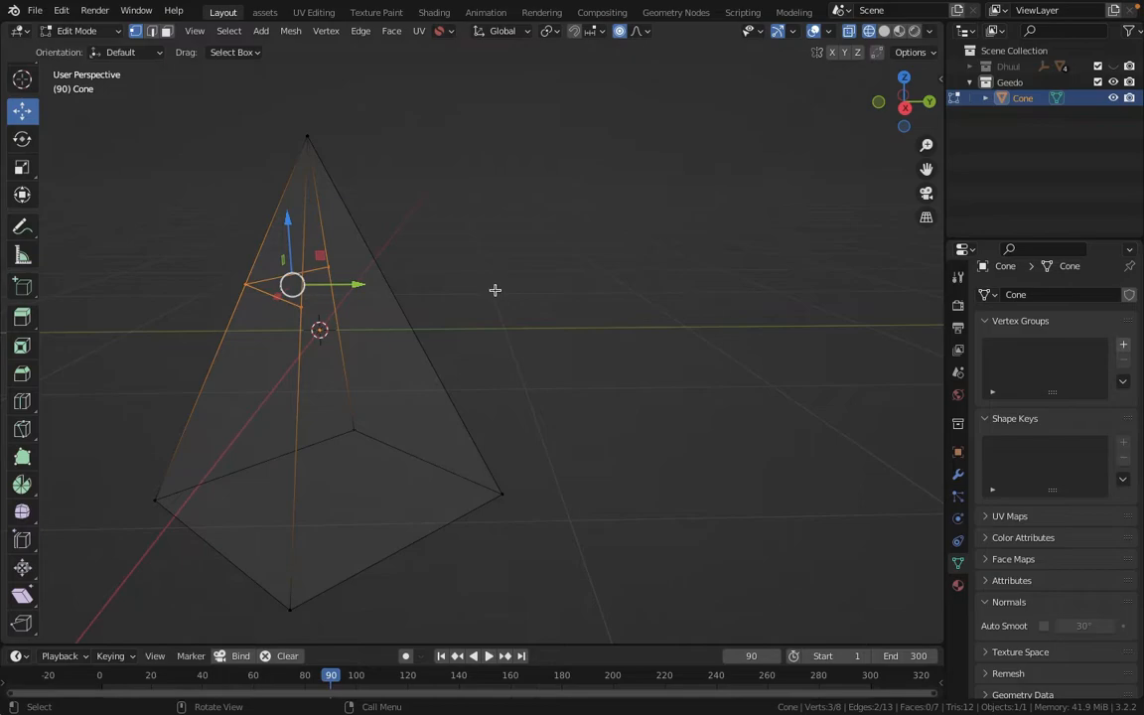
key(KP_1)
key(KP_1)
key(super+z)
Knife four slanted, roughly horizontal cuts across the cone with cut-through enabled, and inspect all sides in solid shading
key(k)
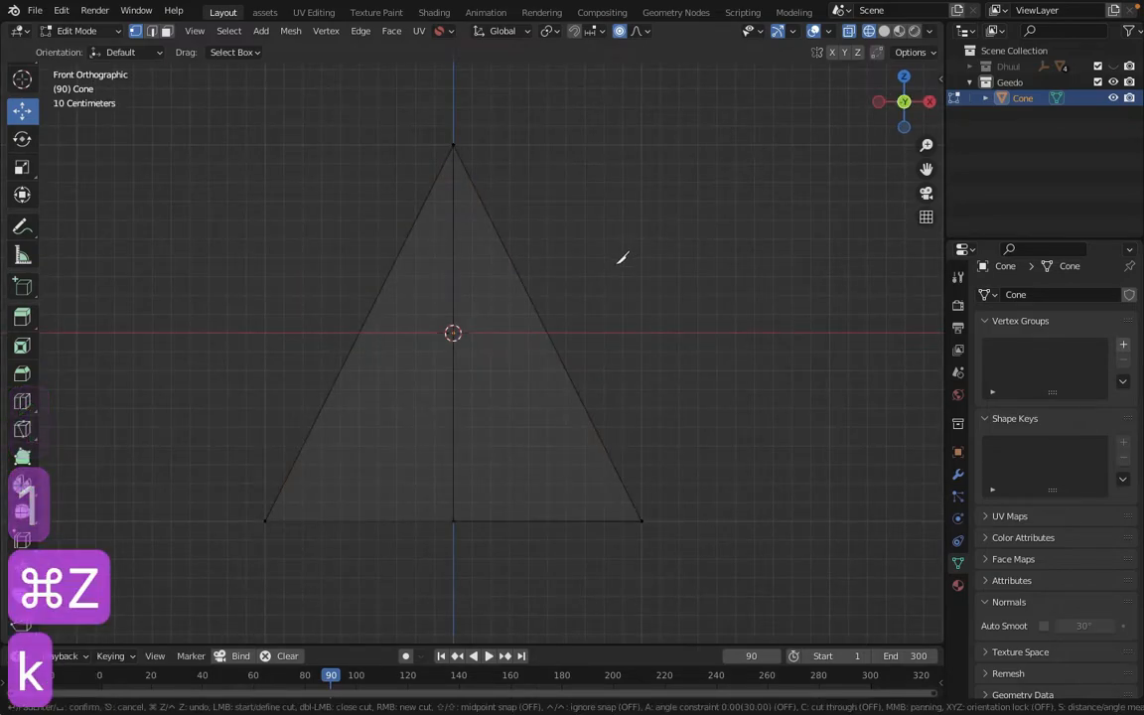
key(c)
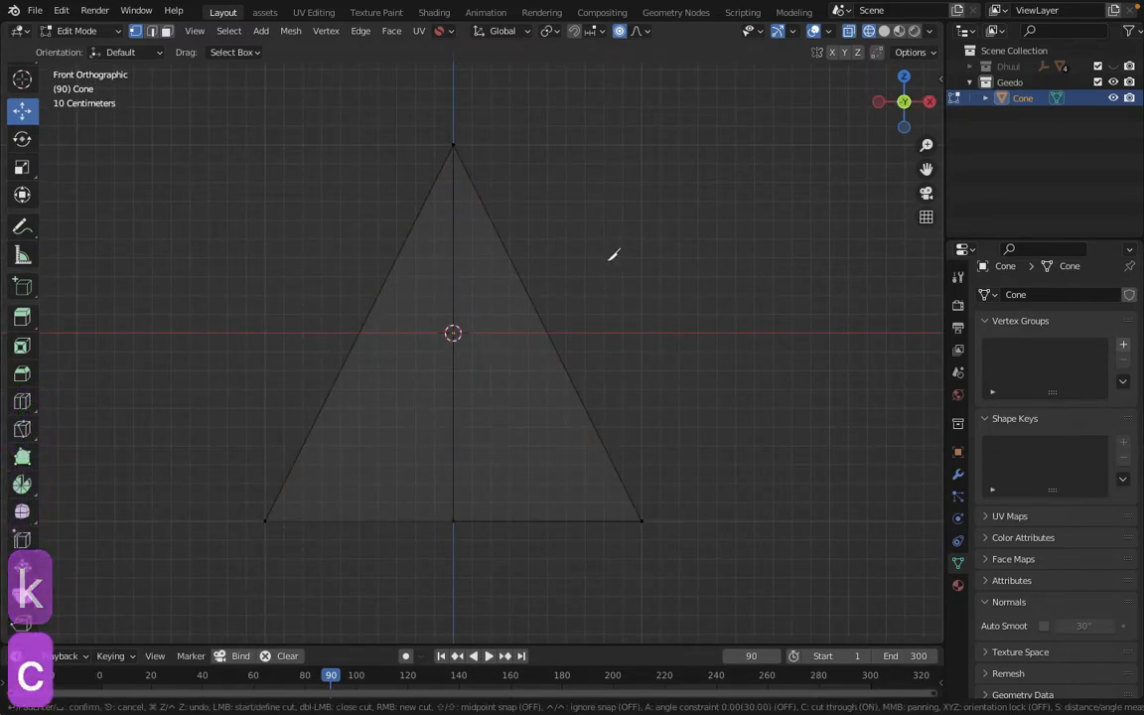
click(544, 250)
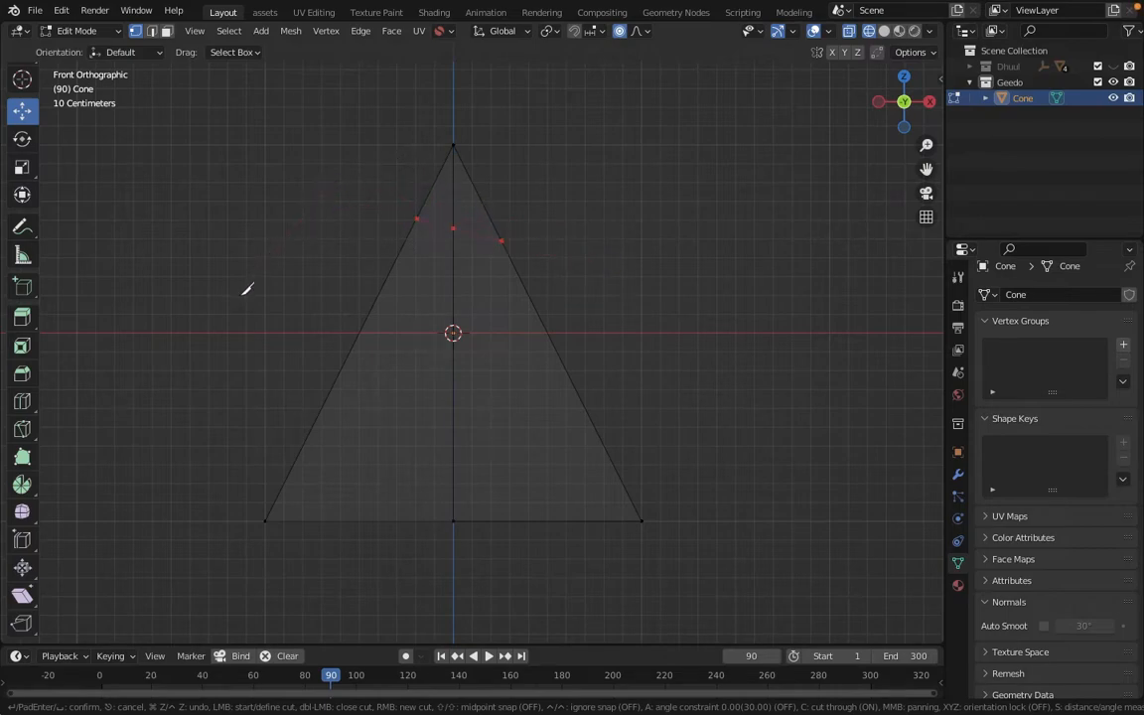
click(661, 430)
click(223, 401)
right_click(663, 467)
key(Return)
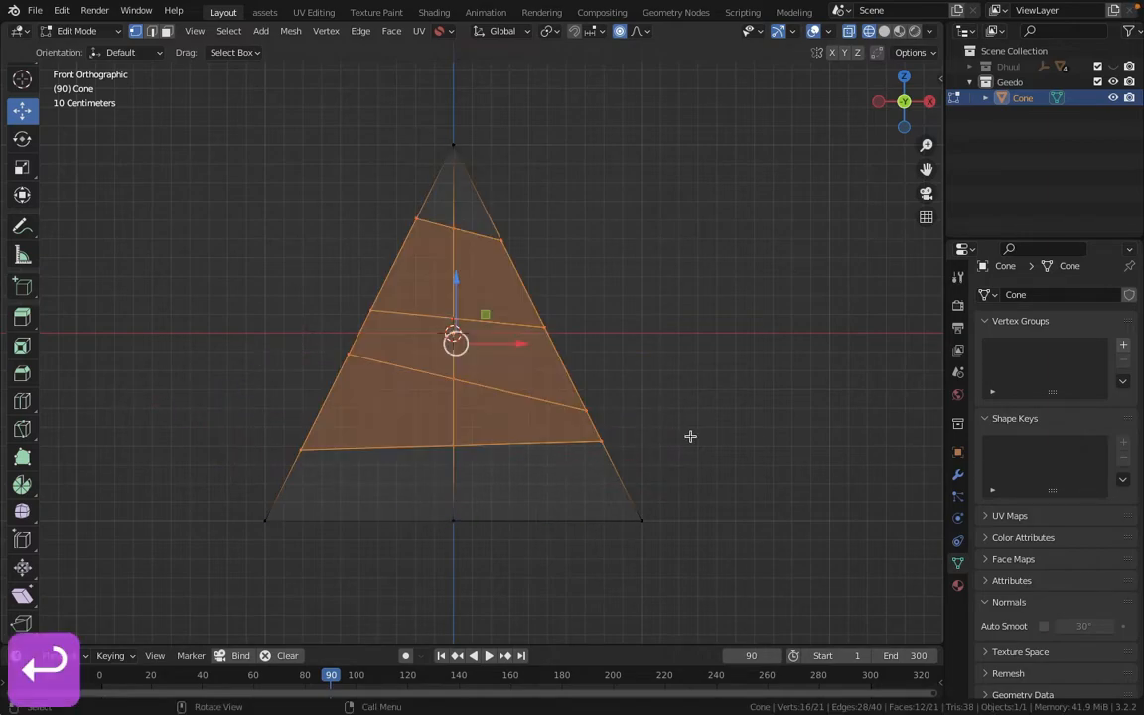
scroll(567, 273, down, 3)
scroll(582, 311, up, 1)
middle_drag(582, 312, 443, 327)
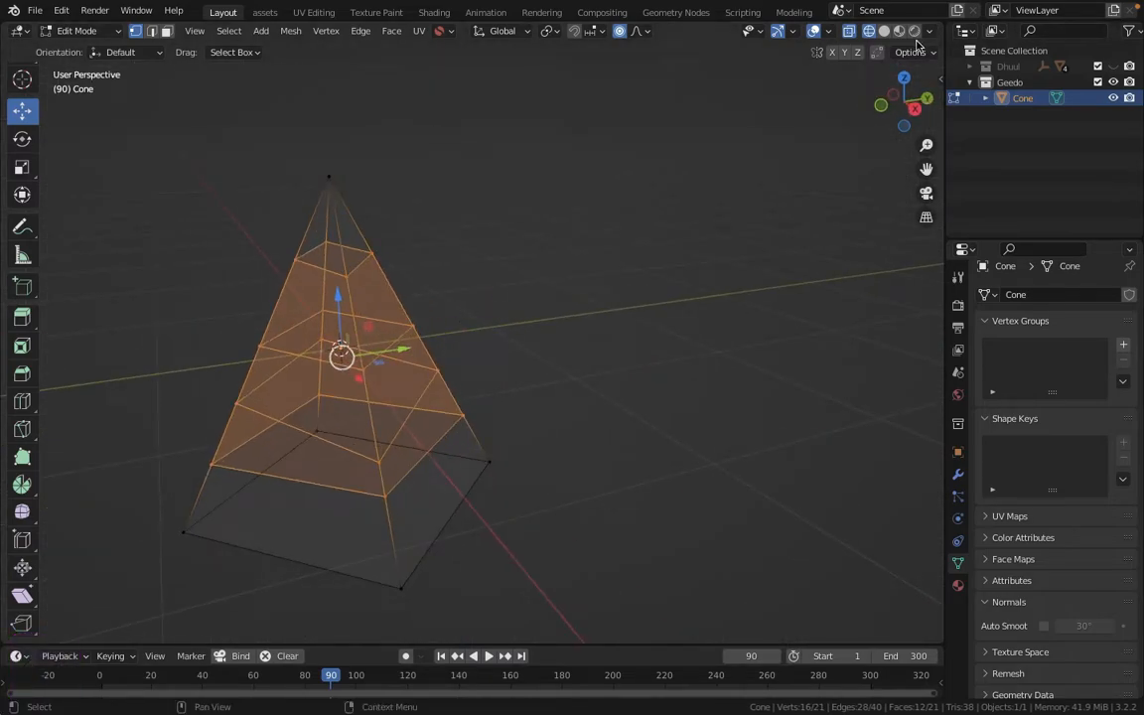
key(alt+z)
middle_drag(636, 265, 239, 107)
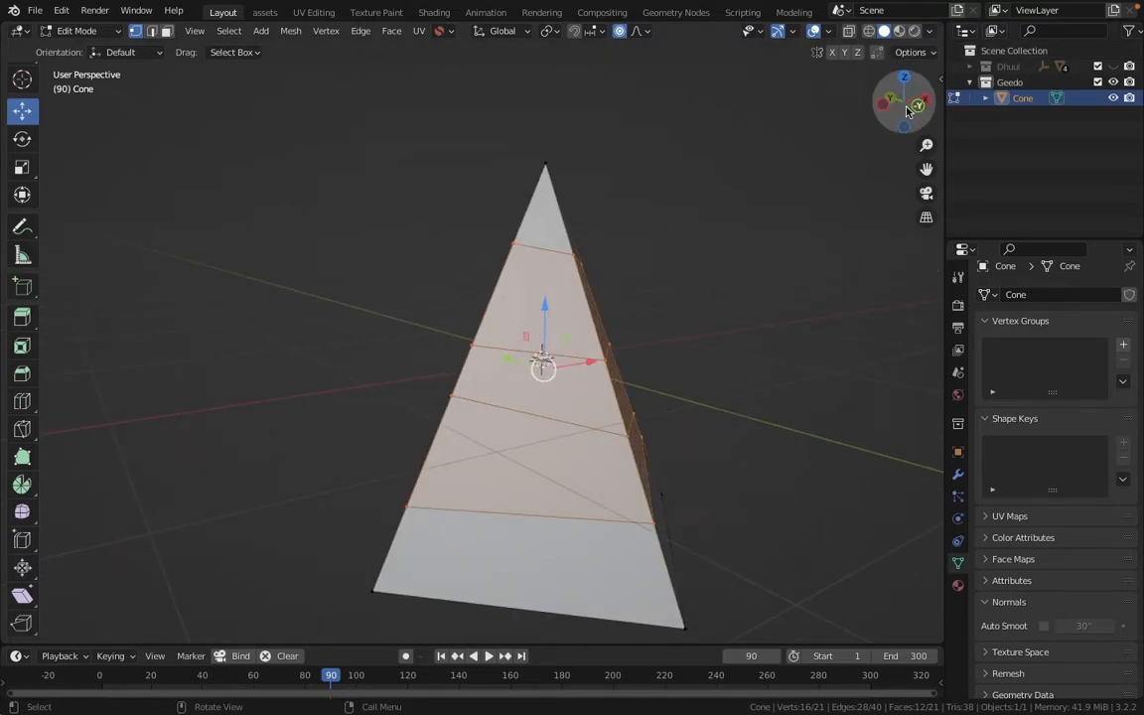
Turn off proportional editing and shift the uppermost cut ring toward negative X and the second ring slightly toward positive X
key(KP_1)
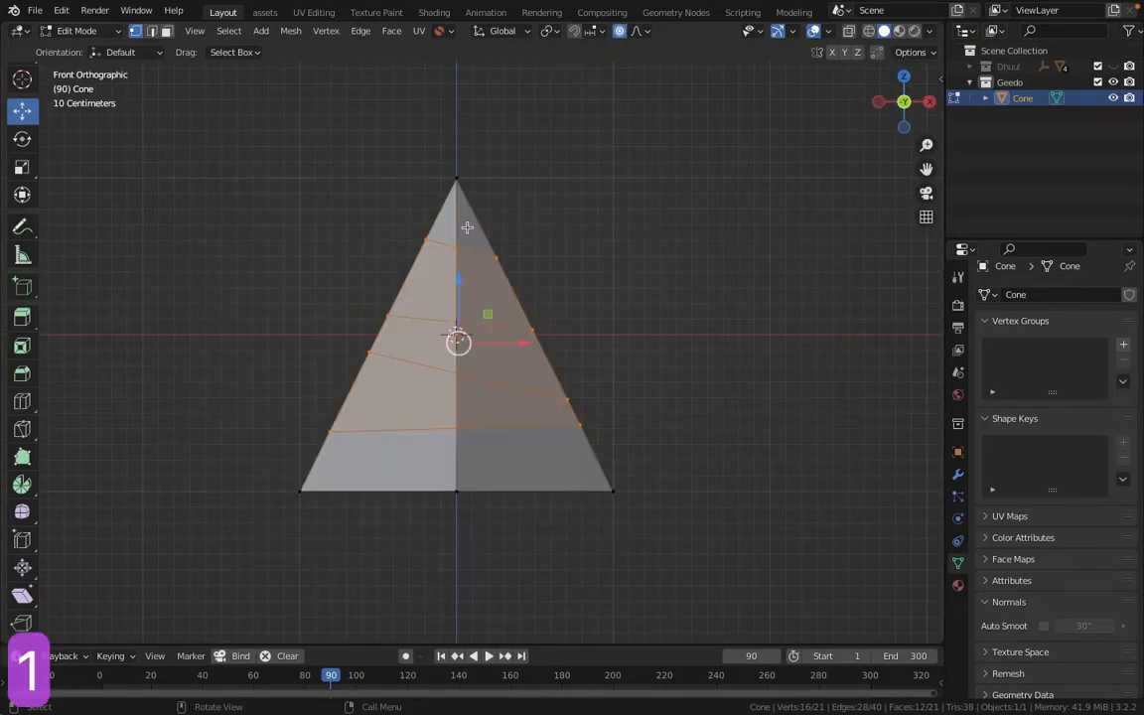
click(871, 33)
drag(352, 222, 510, 249)
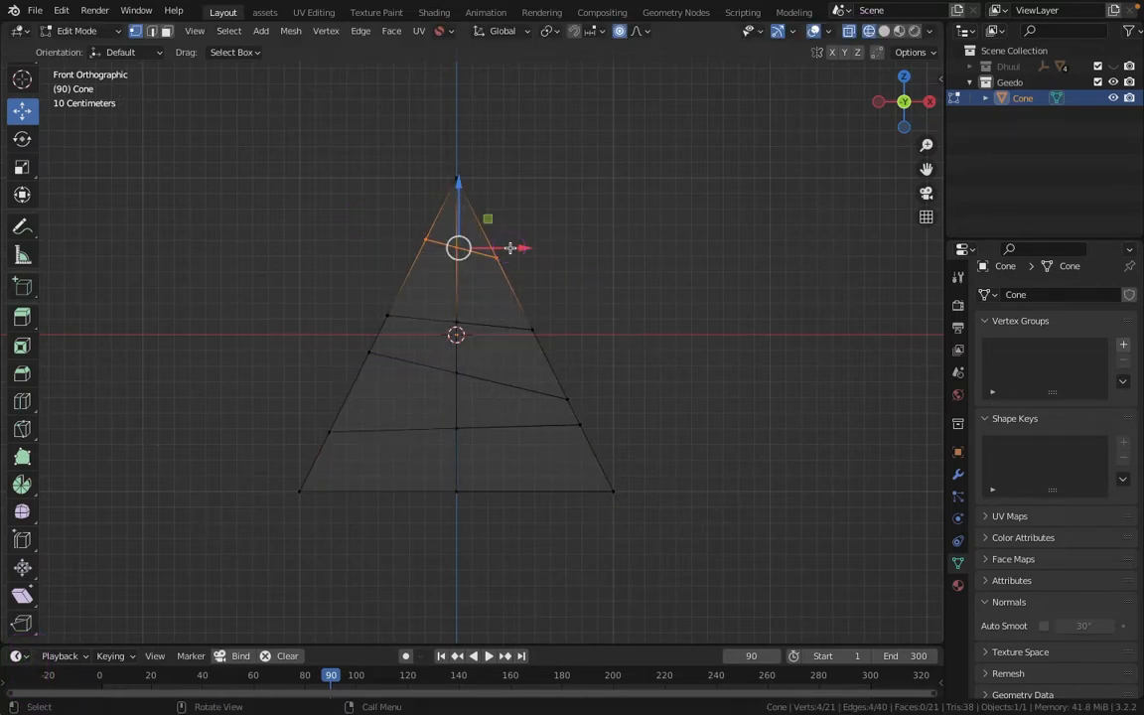
click(620, 32)
drag(516, 250, 505, 250)
drag(447, 293, 528, 326)
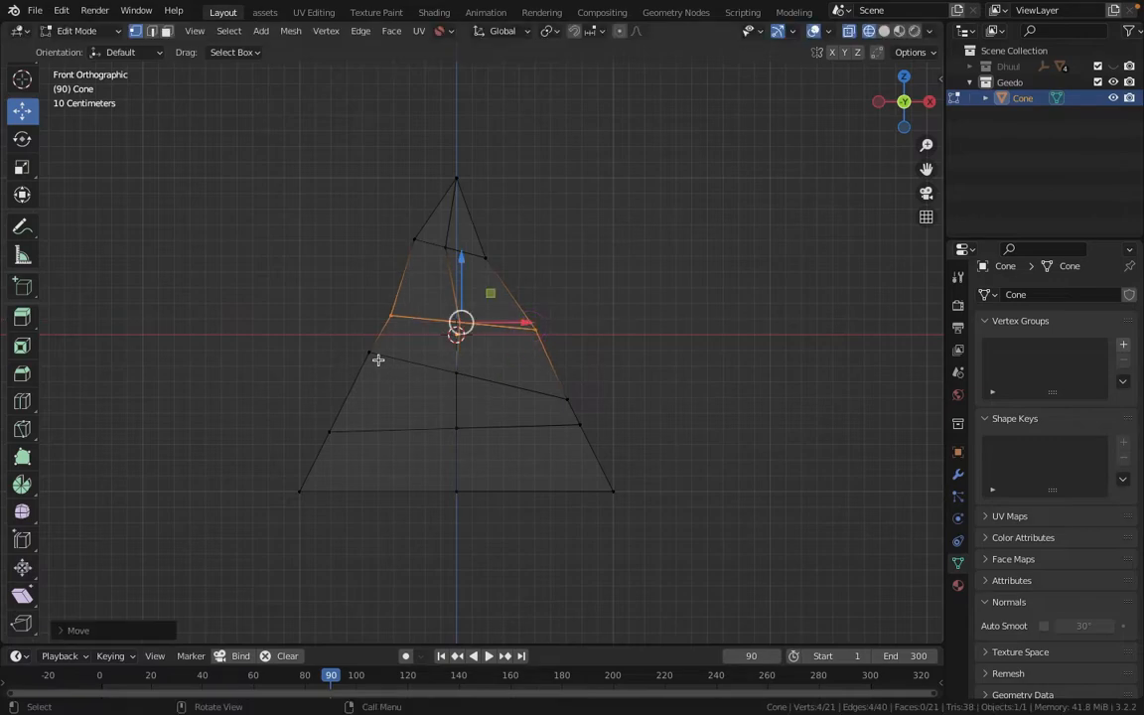
Shift the lowest cut ring slightly toward negative X, and return to Object Mode in solid shading
drag(276, 426, 656, 444)
drag(319, 403, 652, 453)
drag(517, 431, 514, 437)
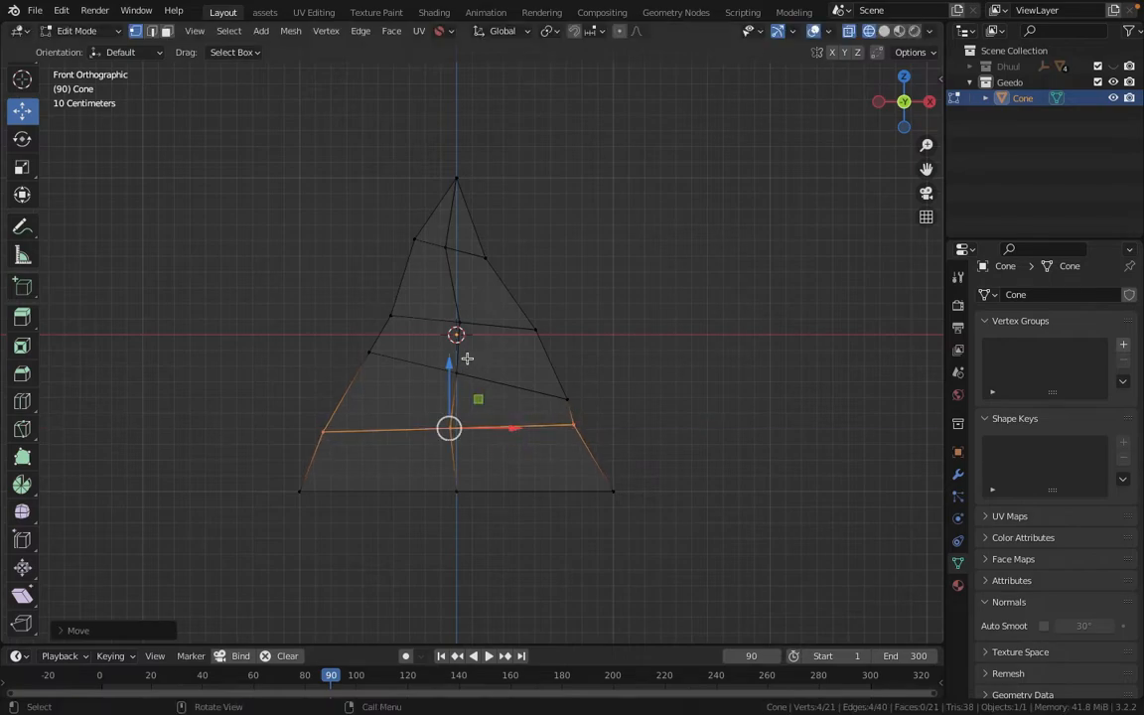
drag(455, 366, 460, 376)
mouse_move(586, 313)
middle_down()
mouse_move(618, 289)
mouse_move(557, 323)
mouse_move(710, 304)
mouse_move(523, 327)
mouse_move(605, 296)
middle_up()
key(z)
key(Tab)
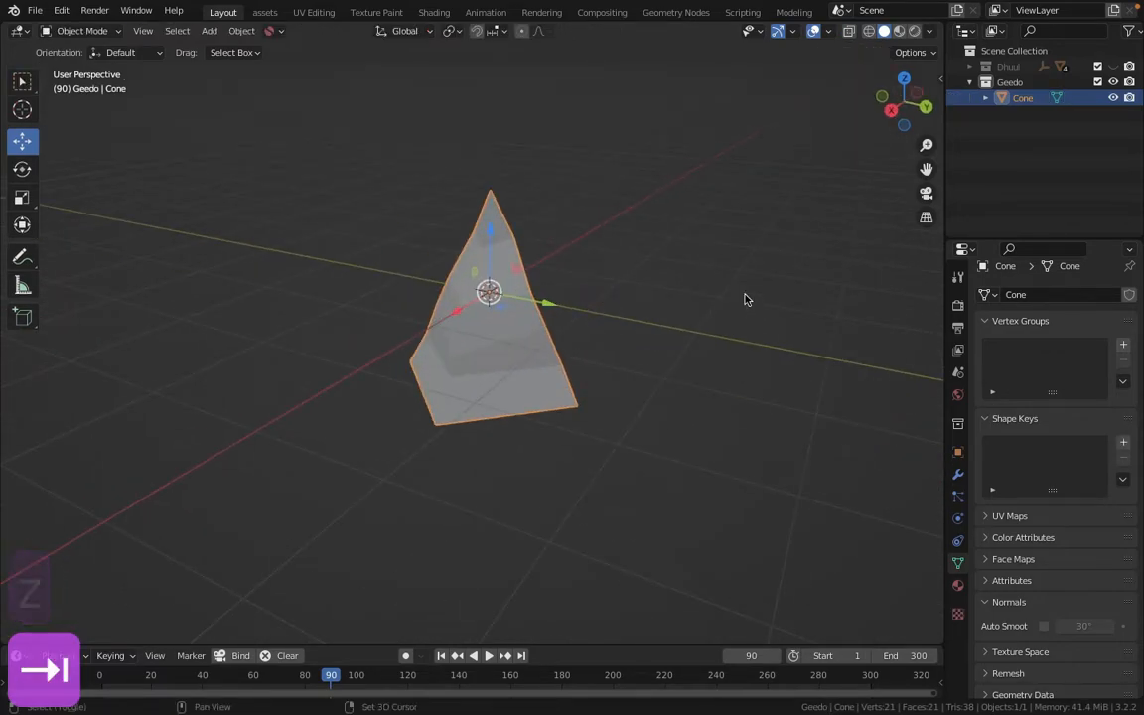
Try rotating the cone about its central origin in front view
key(1)
shift+middle_drag(731, 318, 488, 350)
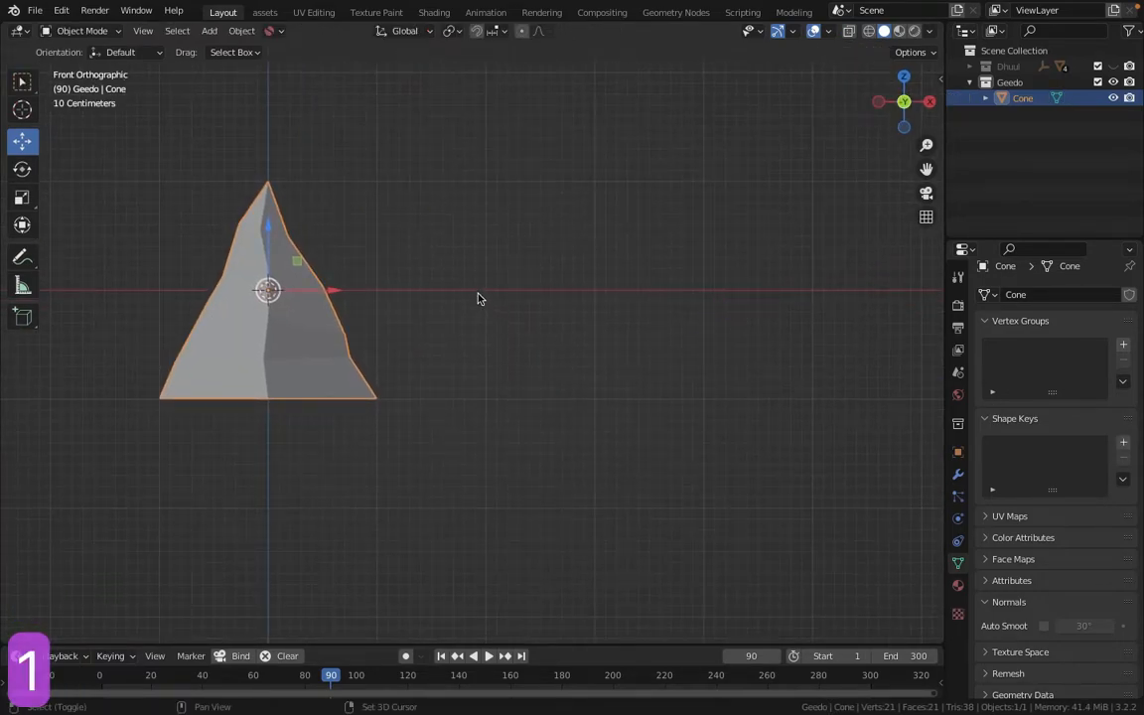
shift+middle_drag(421, 325, 567, 319)
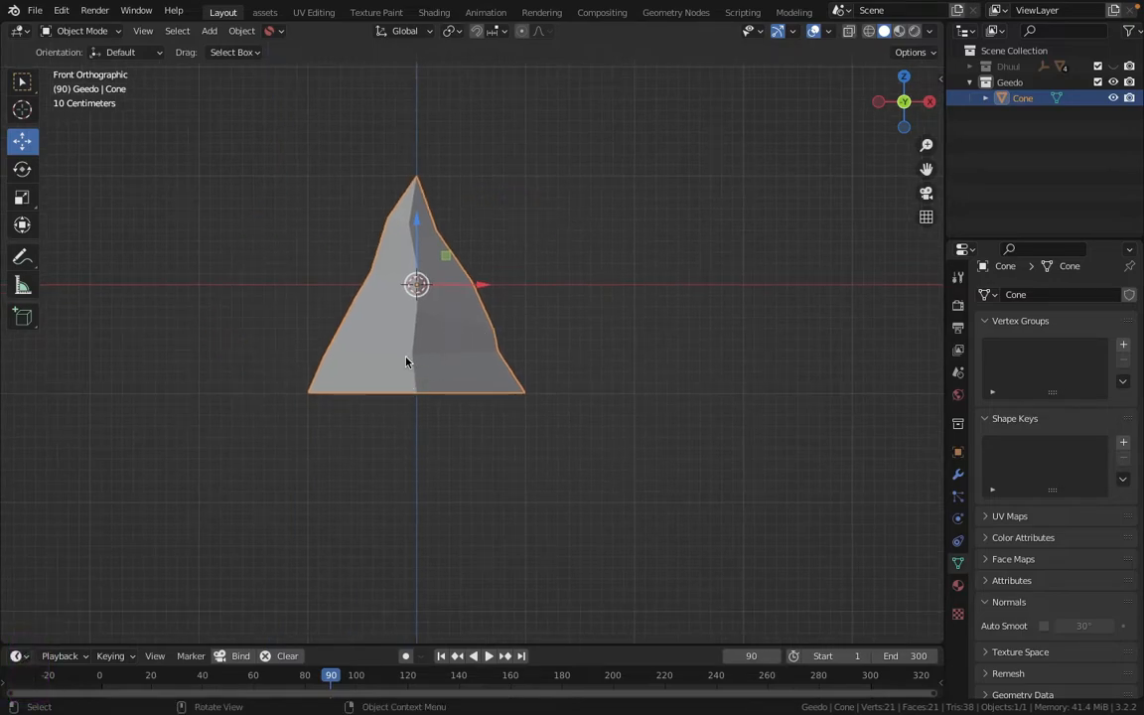
scroll(406, 362, up, 3)
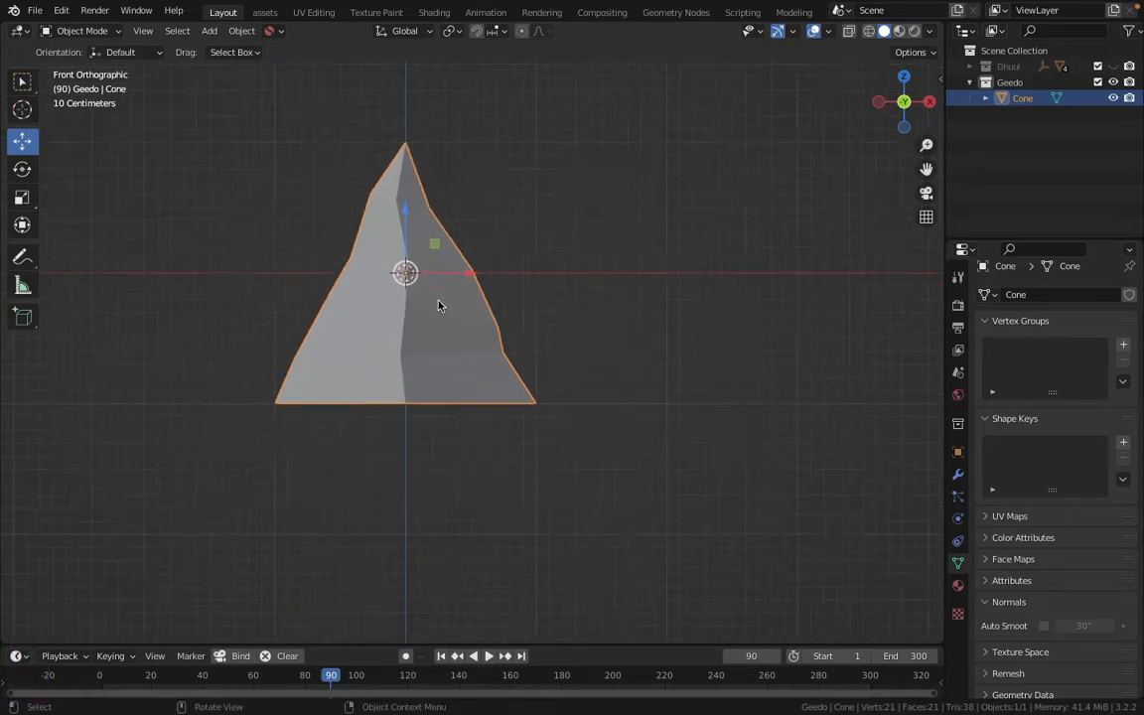
click(22, 170)
drag(390, 211, 328, 275)
right_click(328, 275)
drag(388, 239, 357, 242)
right_click(360, 240)
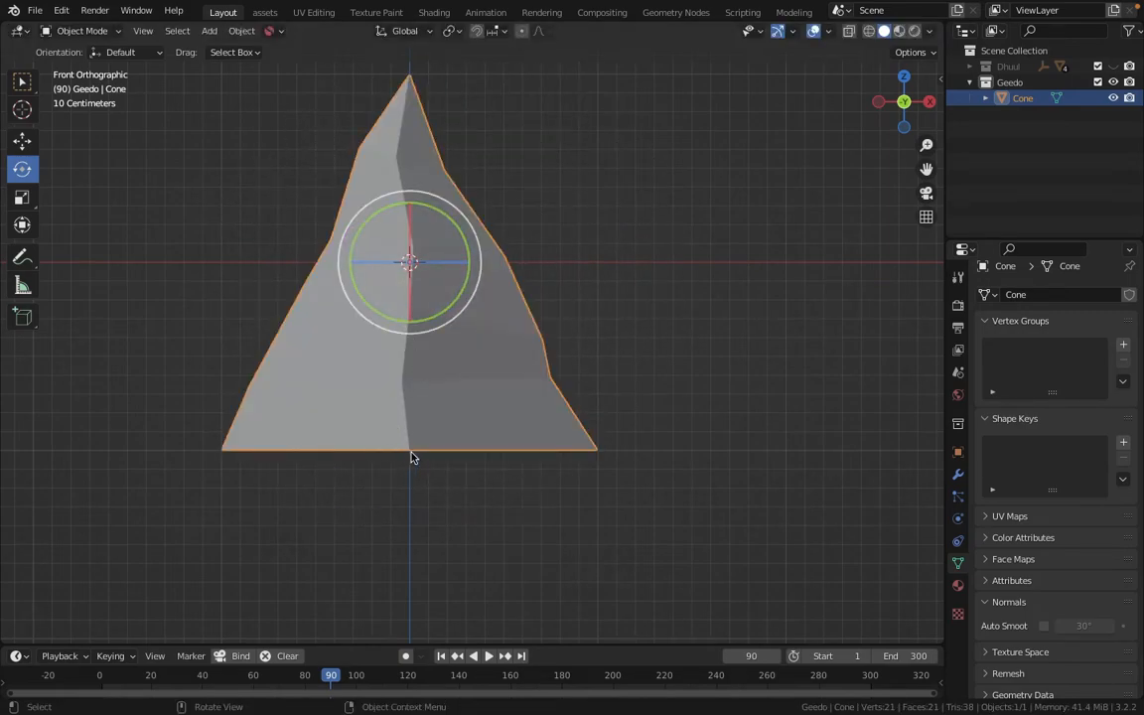
Move only the cone's origin down to the centre of its base, and turn the Affect Only Origins option back off
click(911, 52)
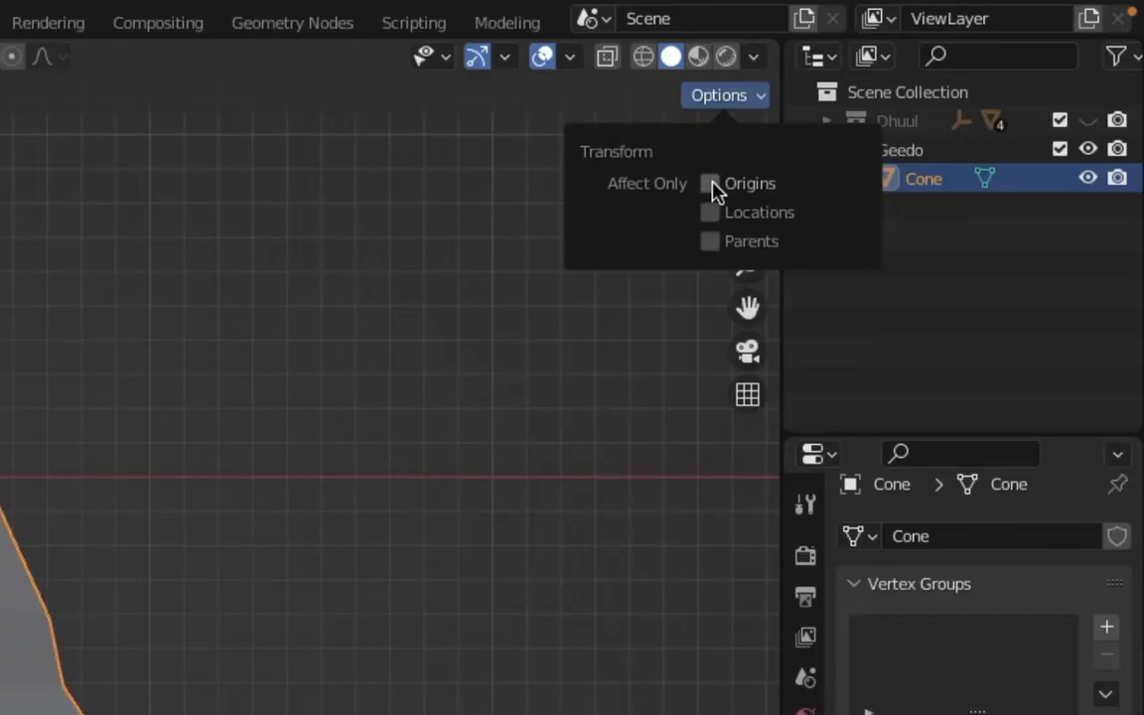
click(714, 187)
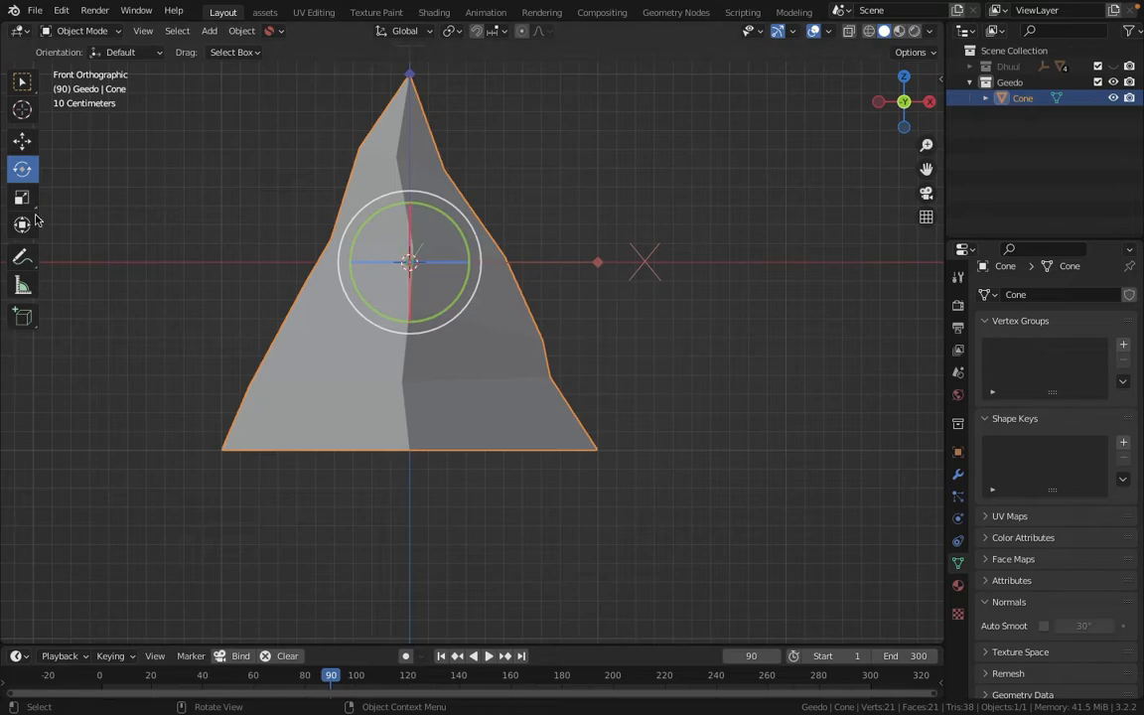
click(21, 142)
drag(415, 201, 434, 391)
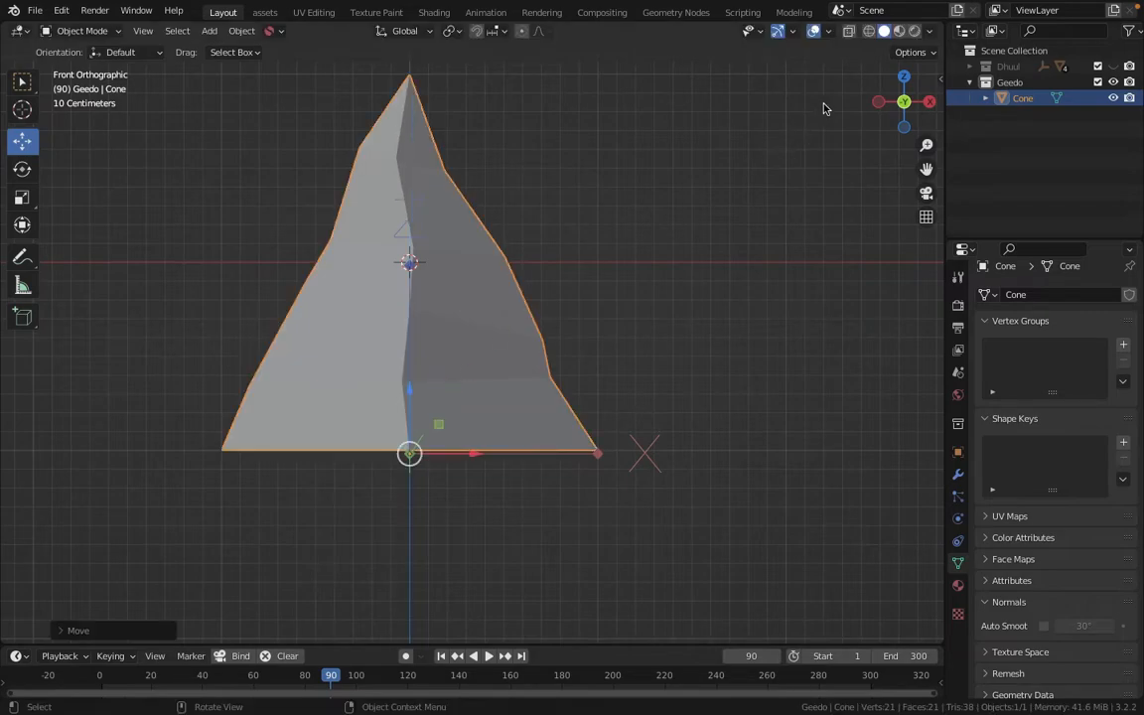
click(910, 52)
click(906, 101)
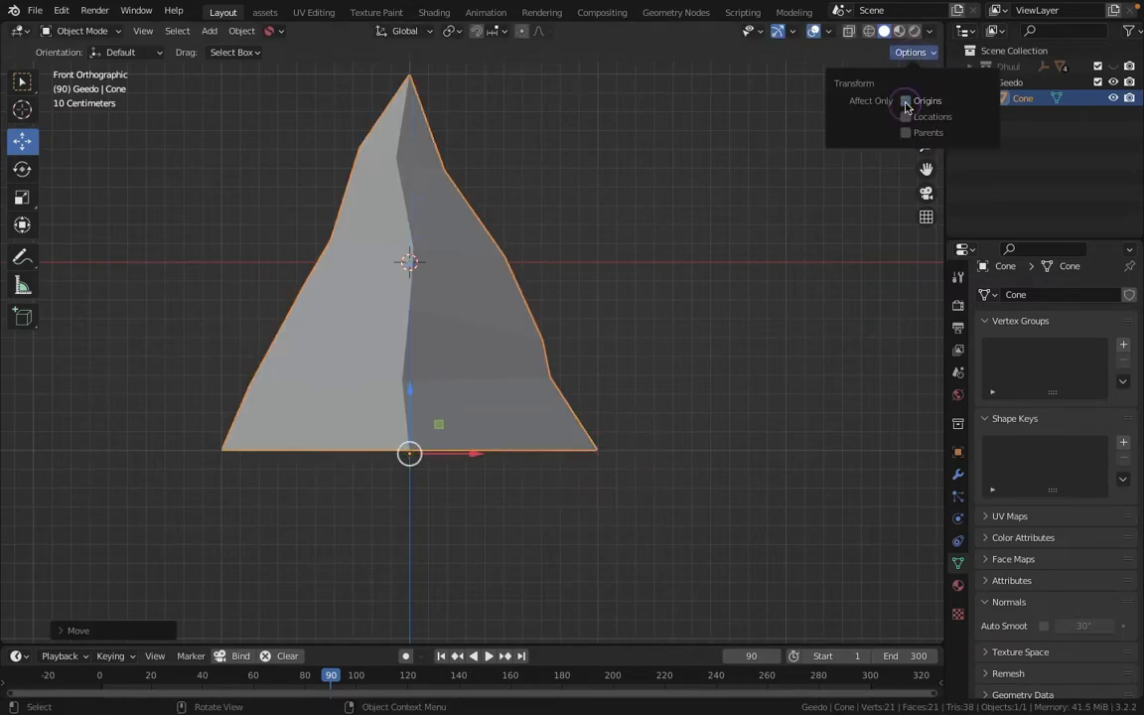
Try rotating the cone about the origin at its base
click(22, 169)
drag(398, 400, 481, 345)
key(Escape)
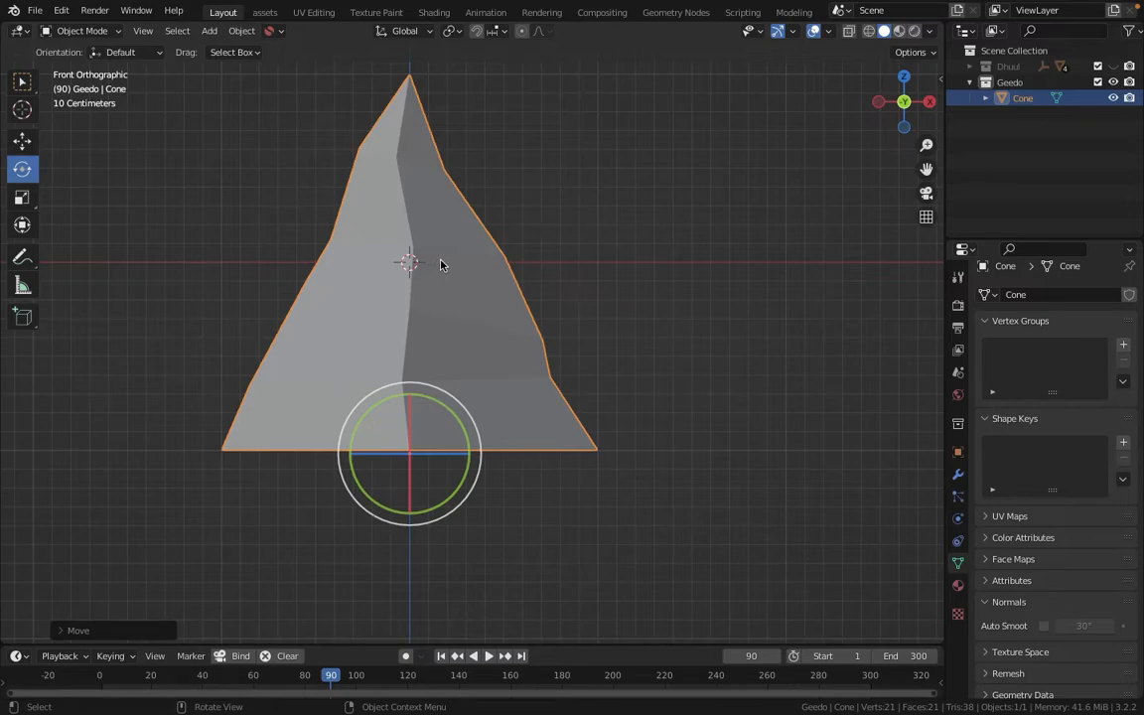
Unhide the Dhuul terrain collection and enable snapping to faces
click(1113, 65)
scroll(573, 210, down, 5)
middle_drag(573, 209, 480, 317)
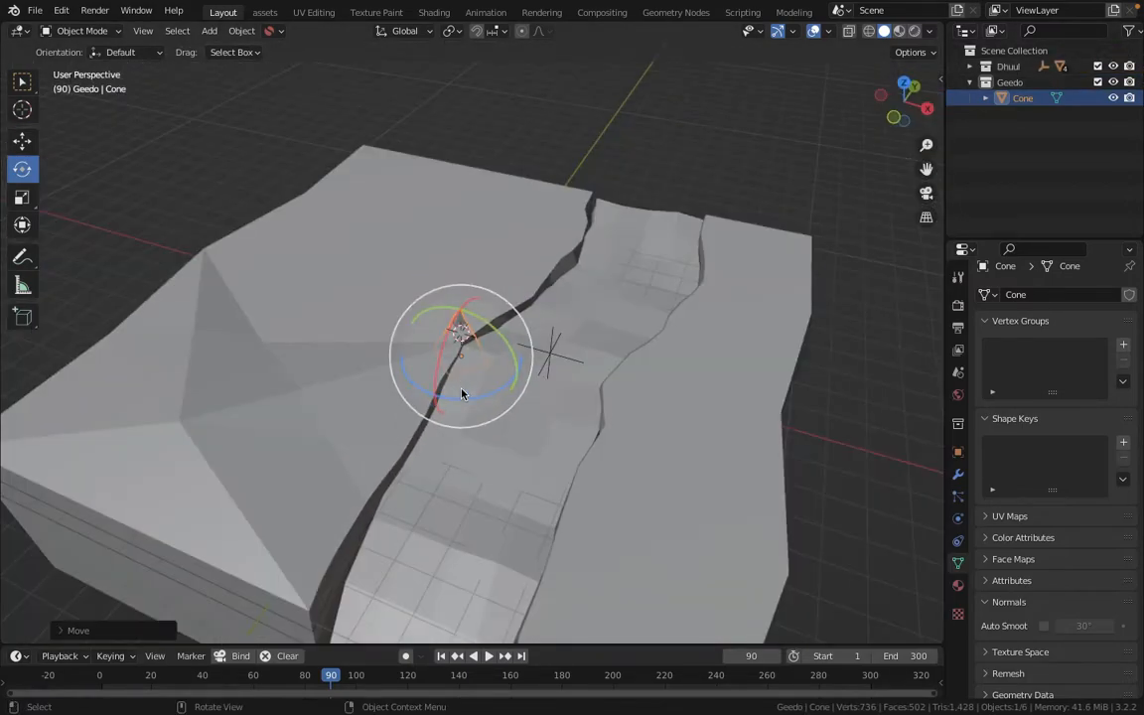
key(g)
key(Escape)
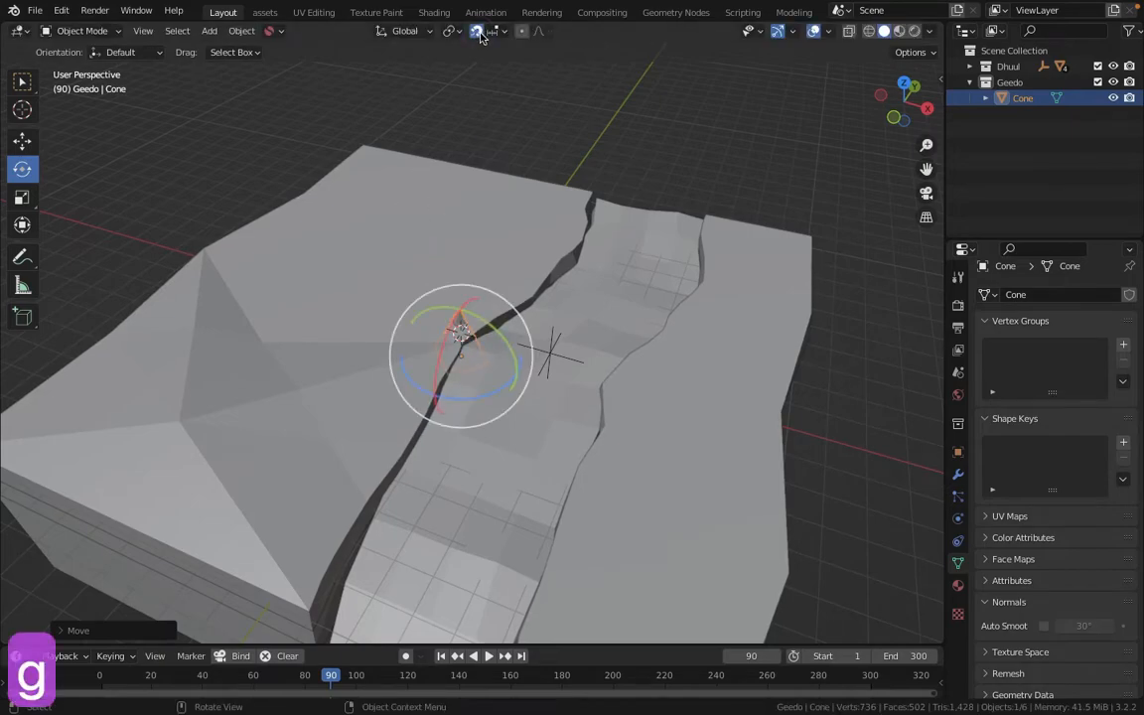
click(494, 30)
click(447, 130)
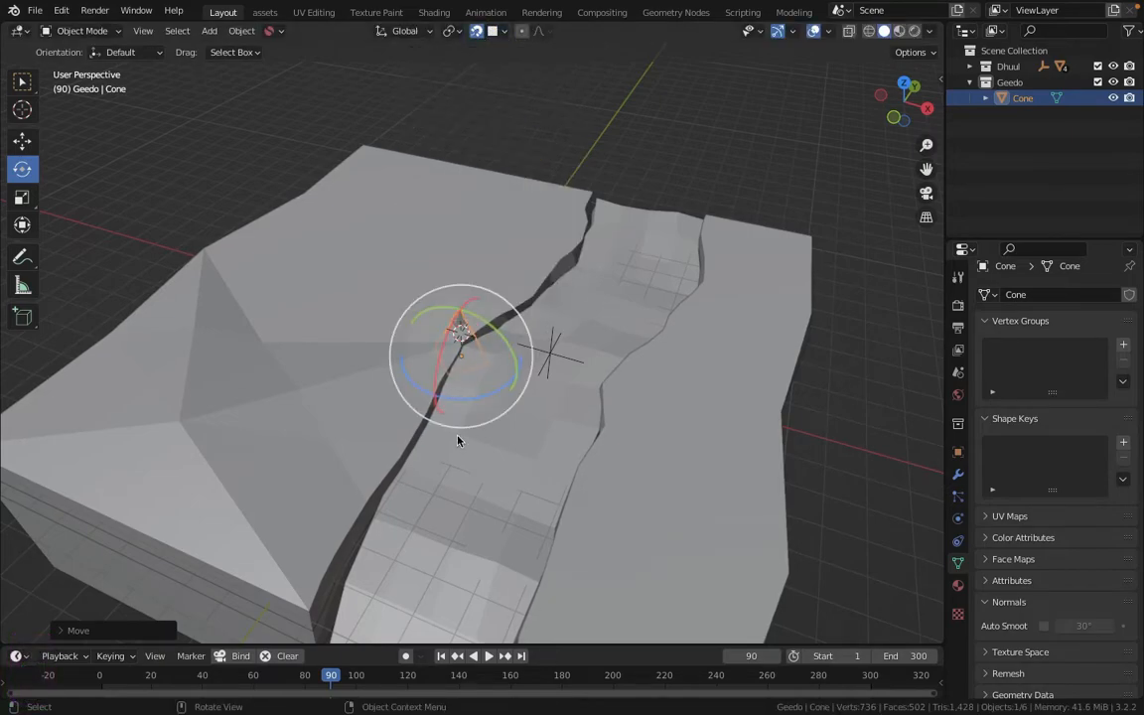
Raise the cone along Z and snap its base onto the flat terrain surface beside the river channel
key(g)
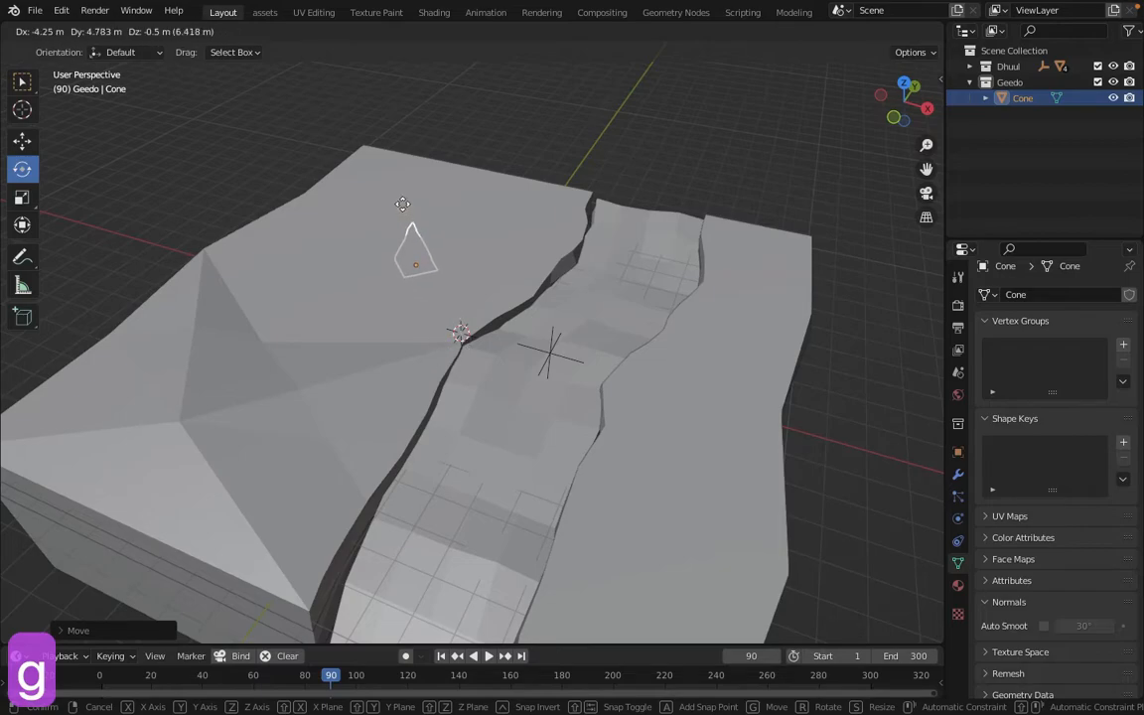
click(366, 180)
key(g)
key(z)
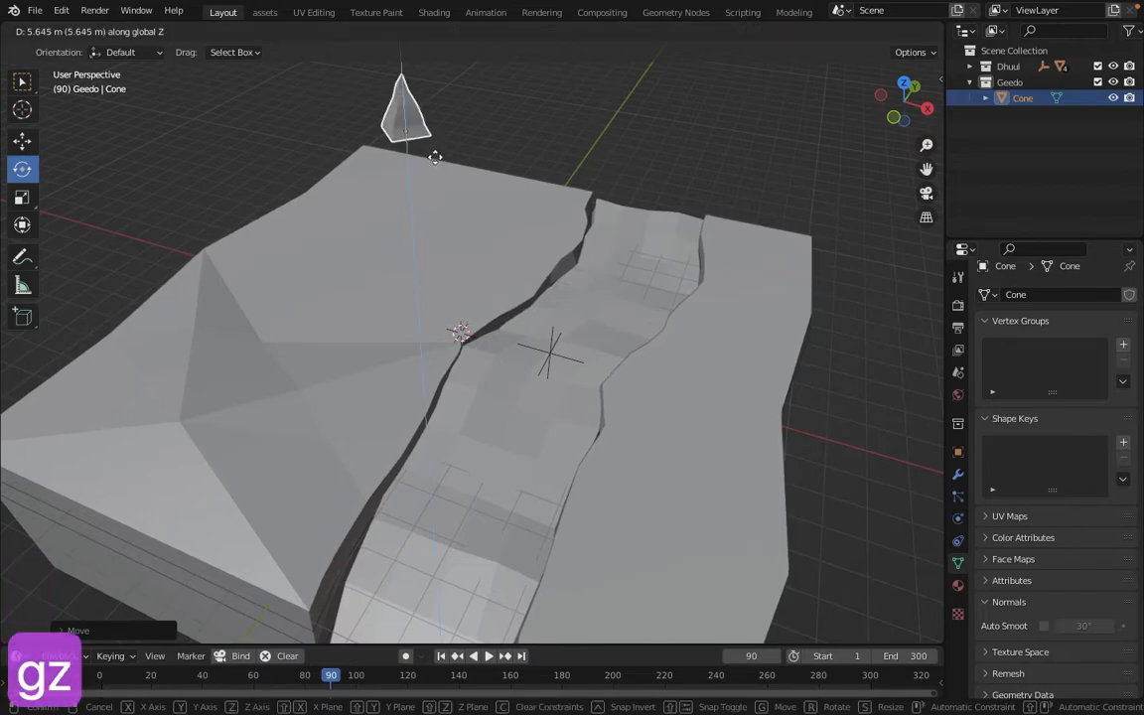
click(432, 174)
key(g)
click(416, 189)
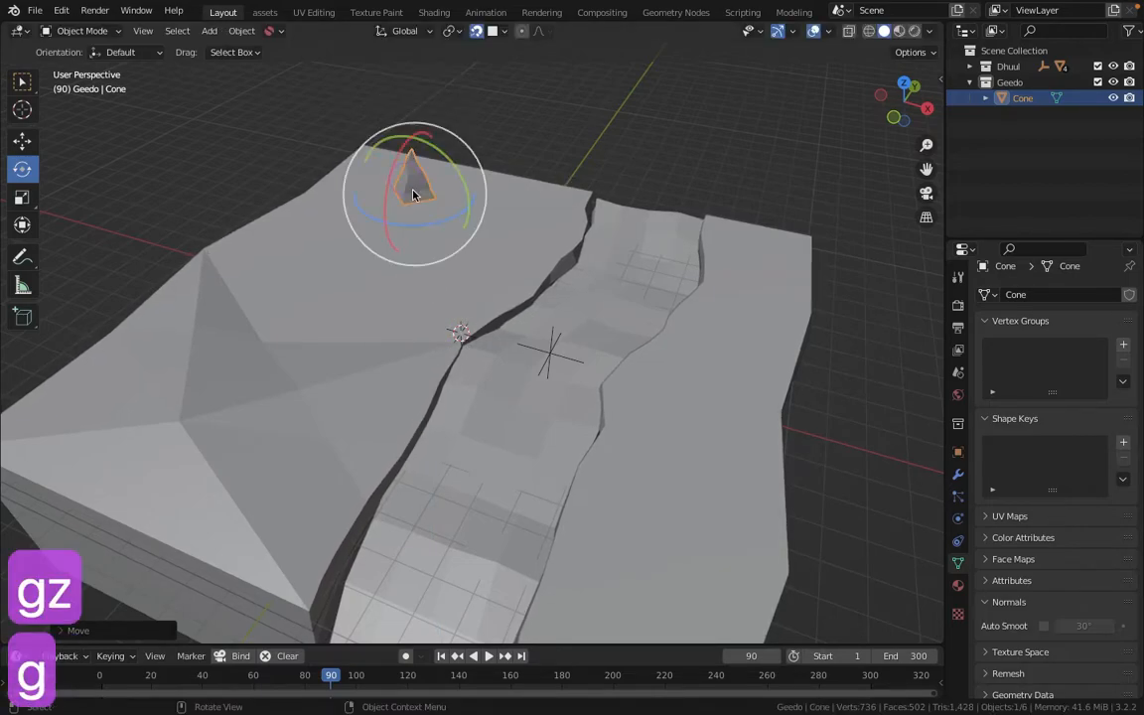
scroll(417, 199, up, 4)
key(KP_1)
key(KP_1)
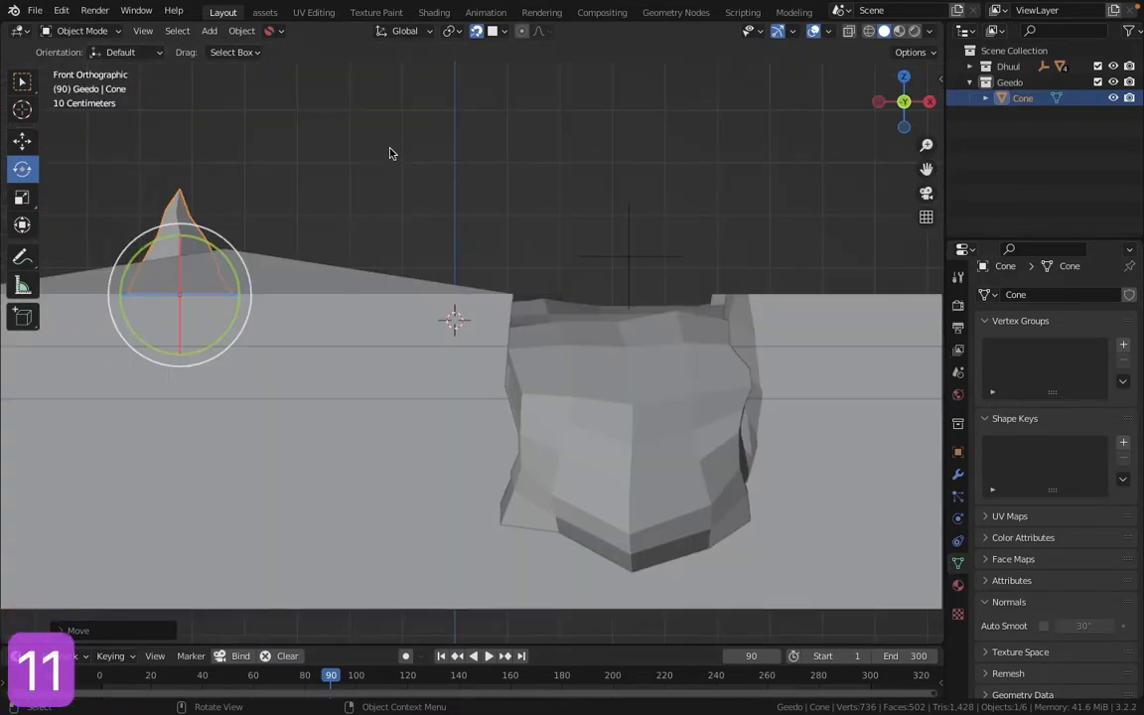
middle_drag(169, 311, 513, 452)
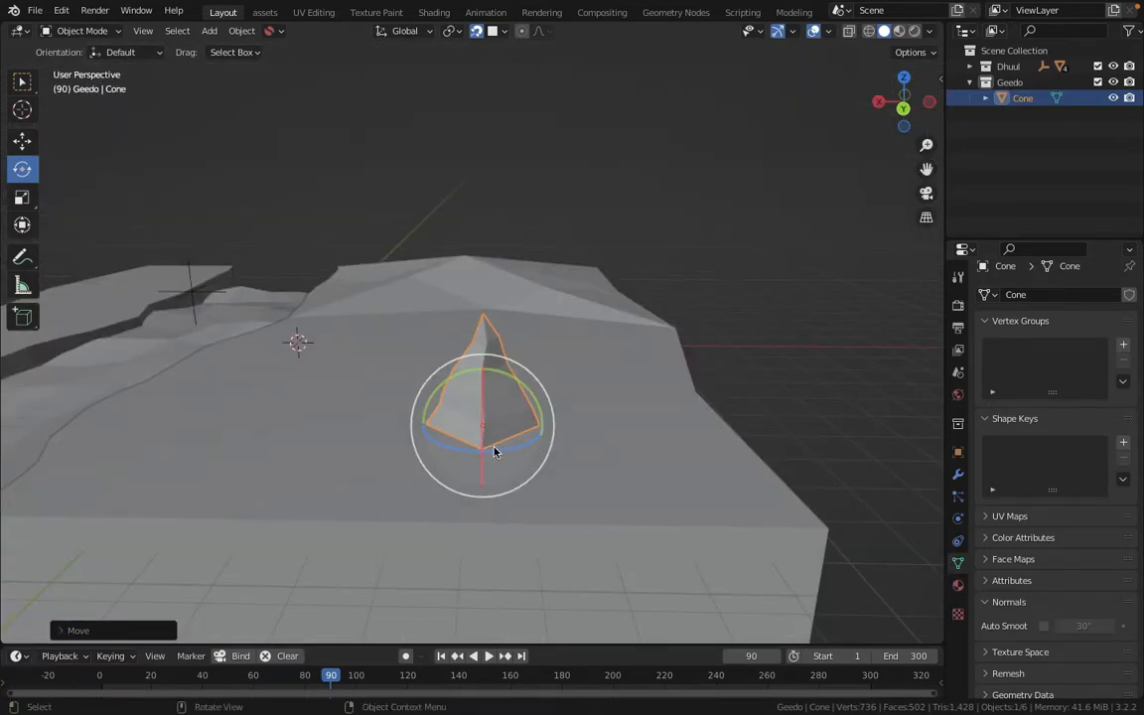
Hide the Dhuul terrain collection and show the cone alone in front view
click(1113, 65)
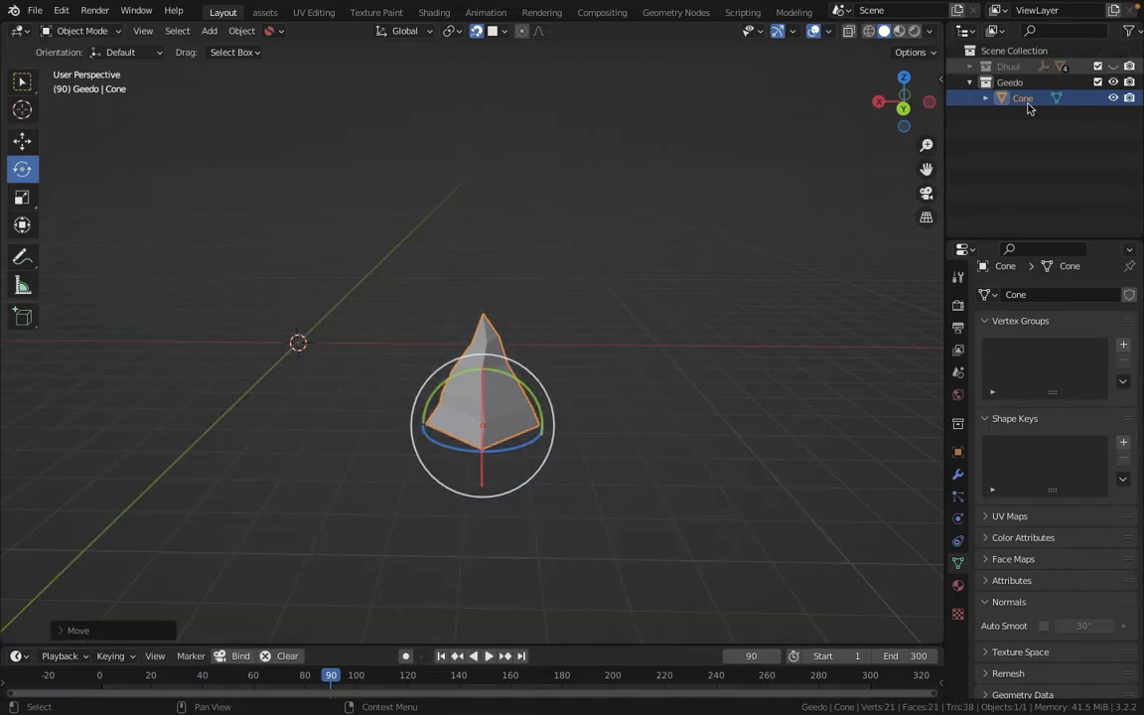
key(KP_1)
shift+middle_drag(545, 346, 510, 424)
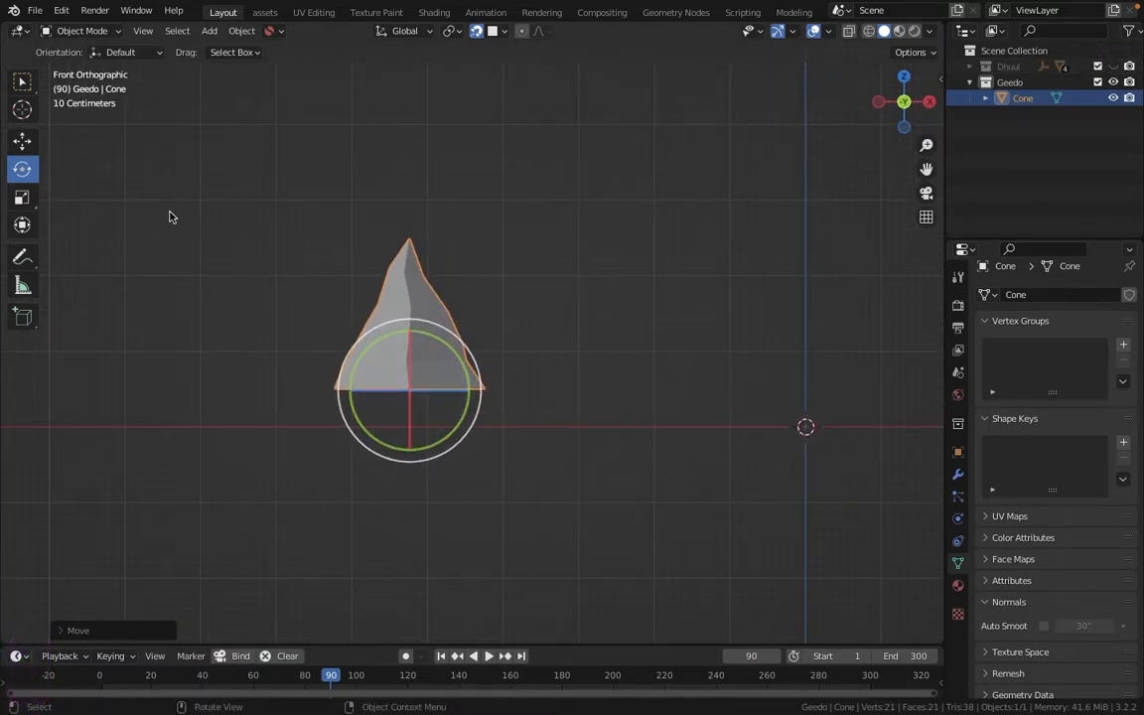
Place the 3D cursor beside the first tree and add a cone there with 3 vertices
click(21, 82)
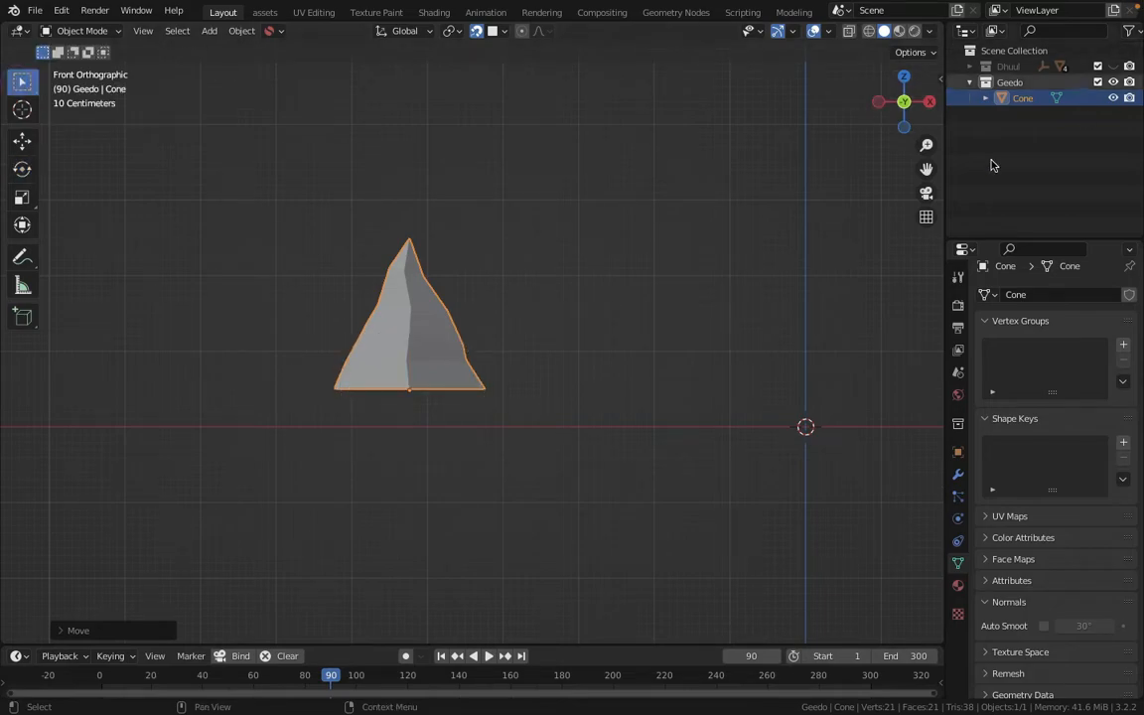
shift+middle_drag(605, 361, 477, 361)
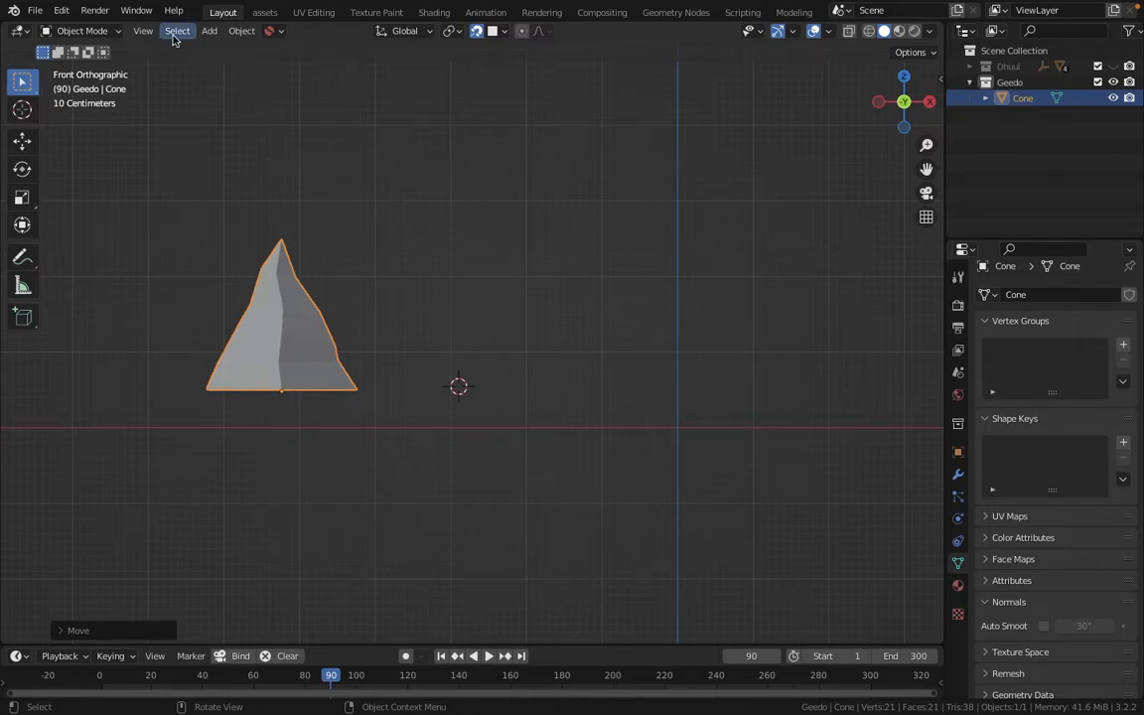
click(205, 34)
mouse_move(238, 49)
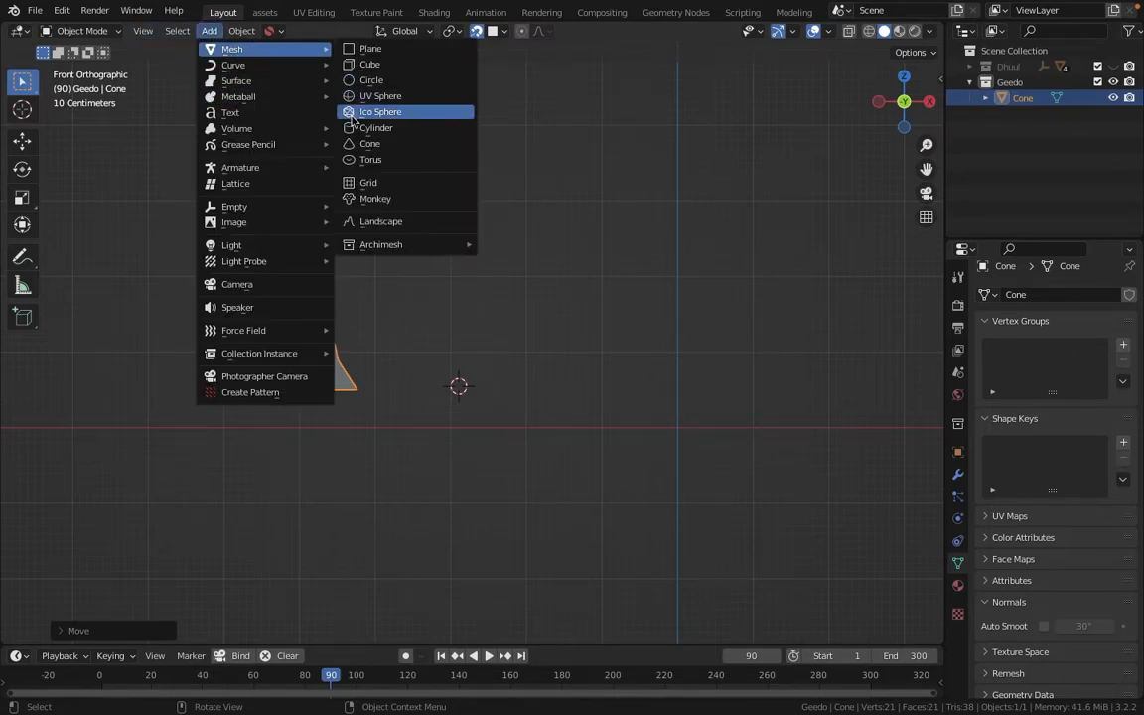
click(365, 147)
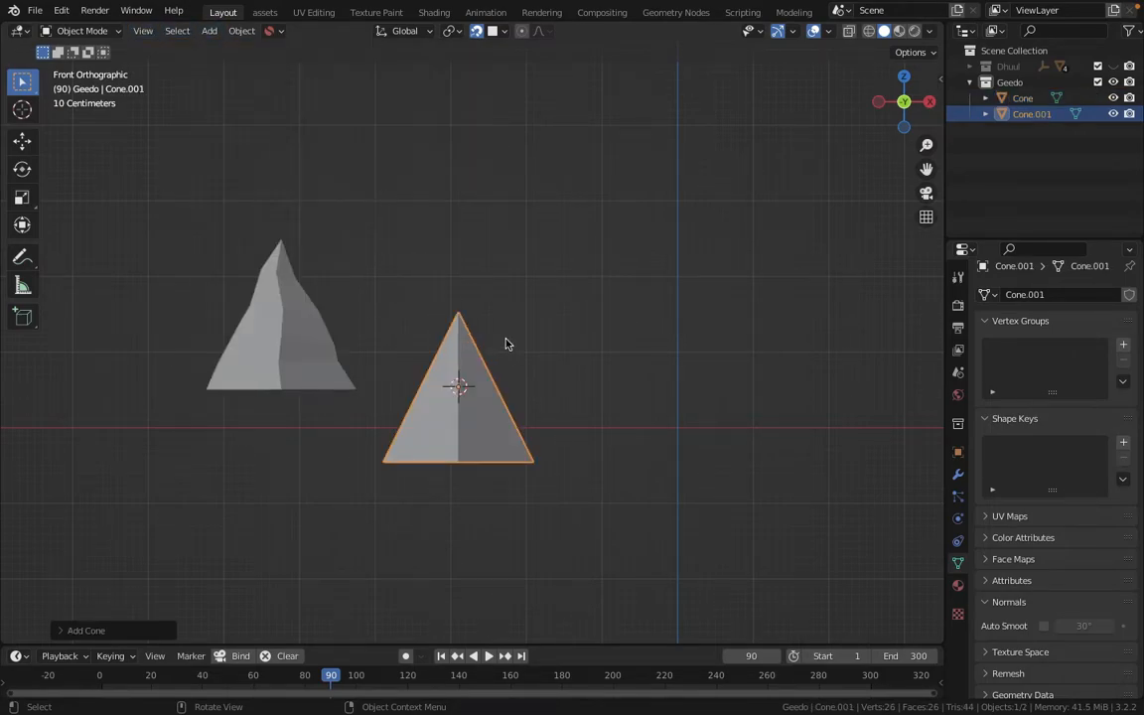
click(69, 632)
click(149, 424)
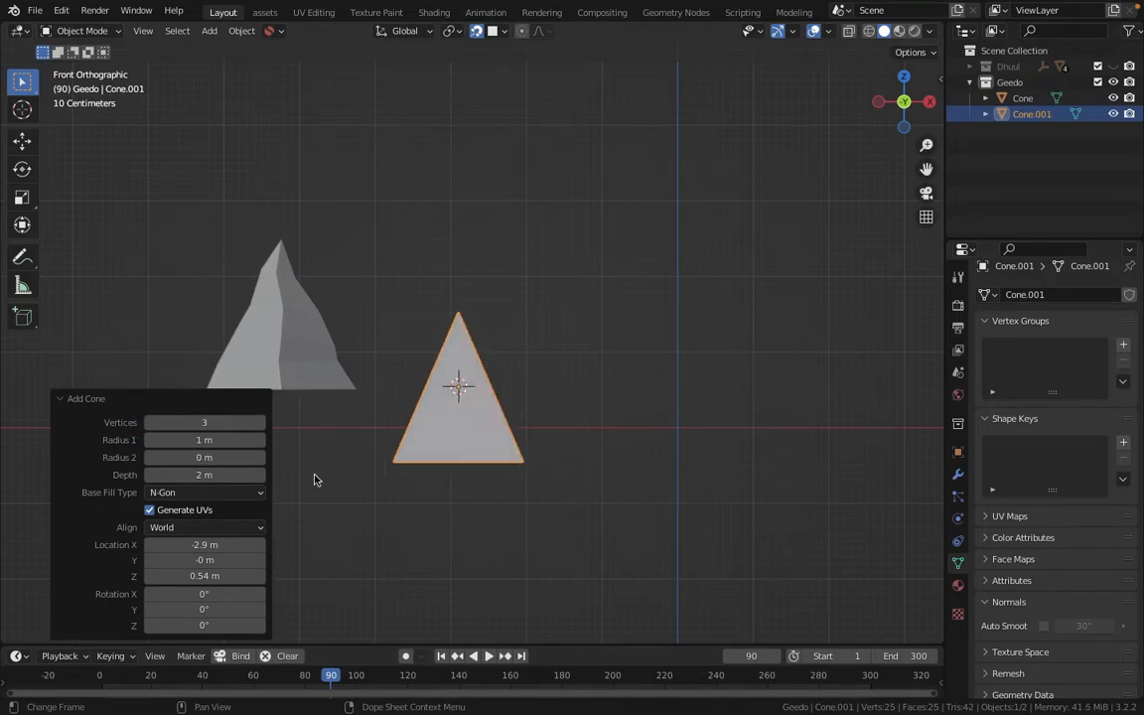
click(57, 400)
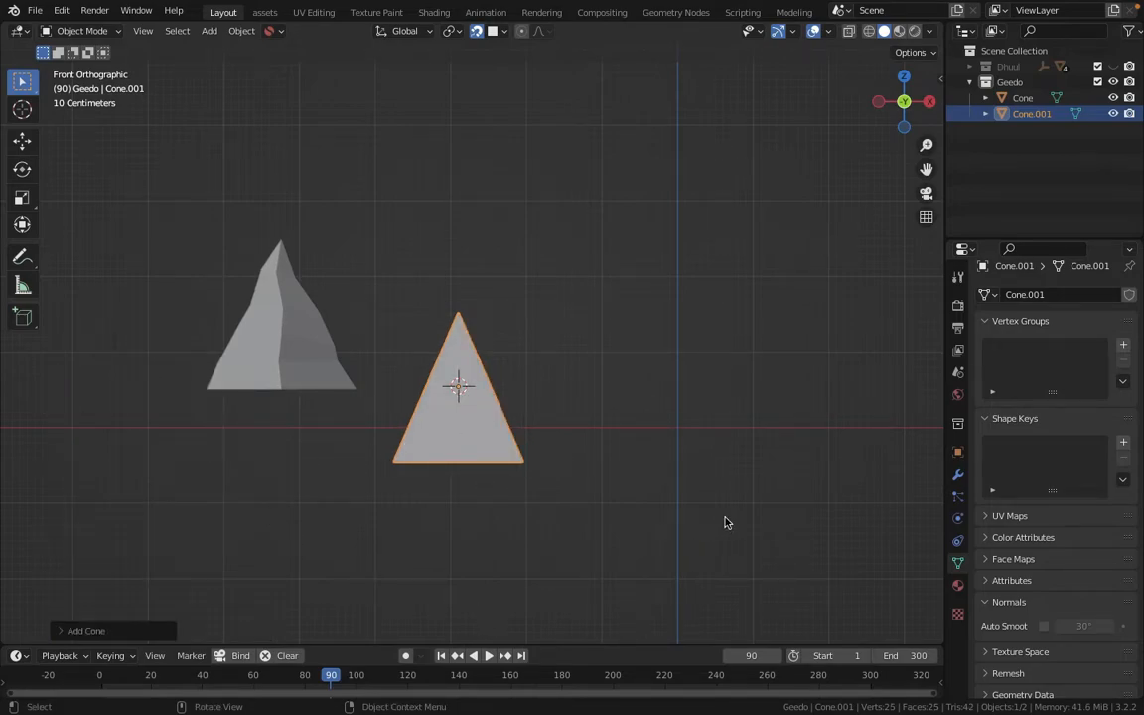
Scale the new cone along Z to roughly three quarters of its height
key(s)
key(z)
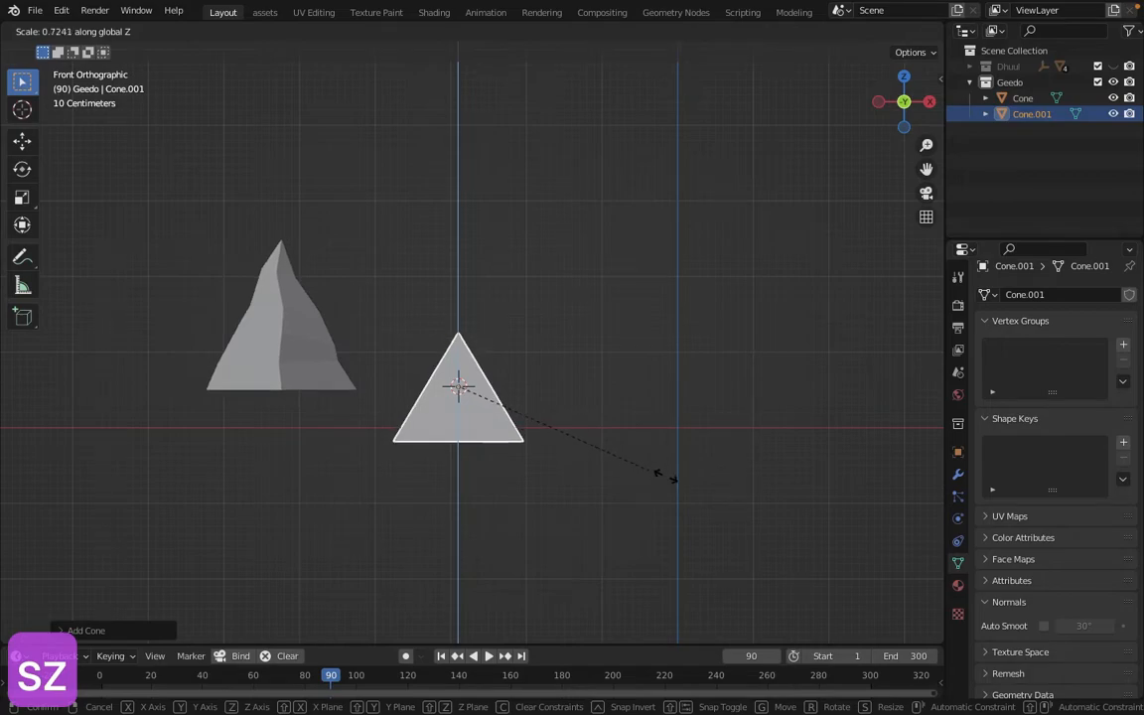
click(676, 487)
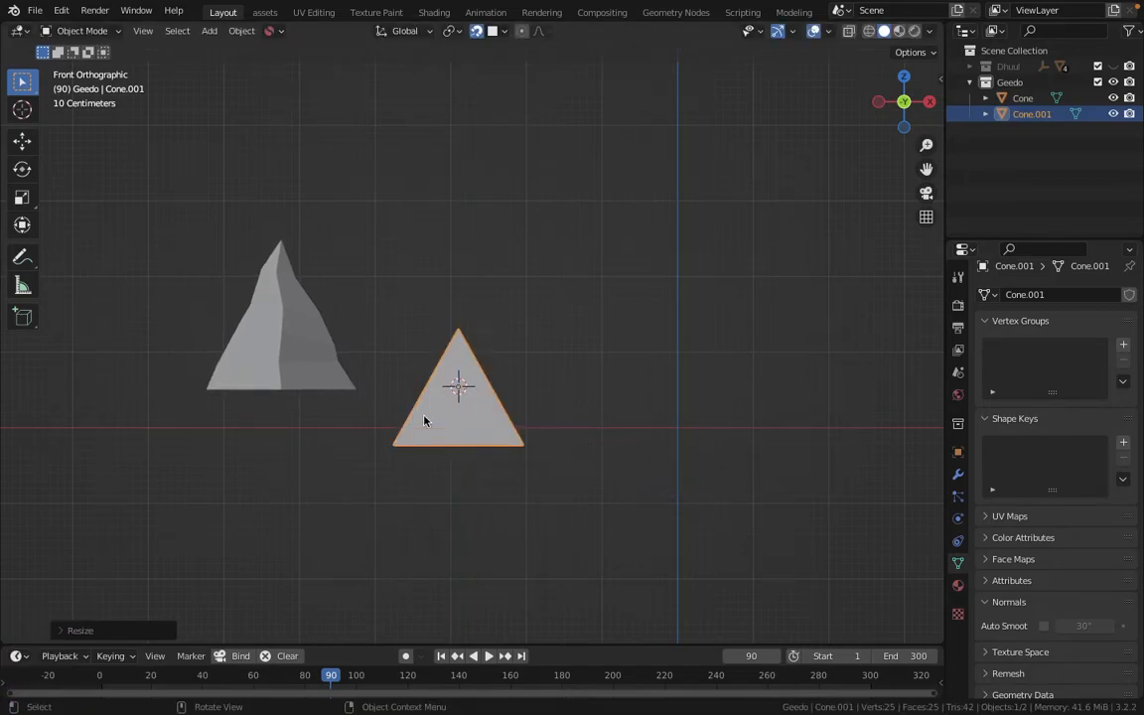
In edit mode, duplicate the three-sided cone and place the copy slightly above the original as a second tier
click(80, 30)
click(81, 64)
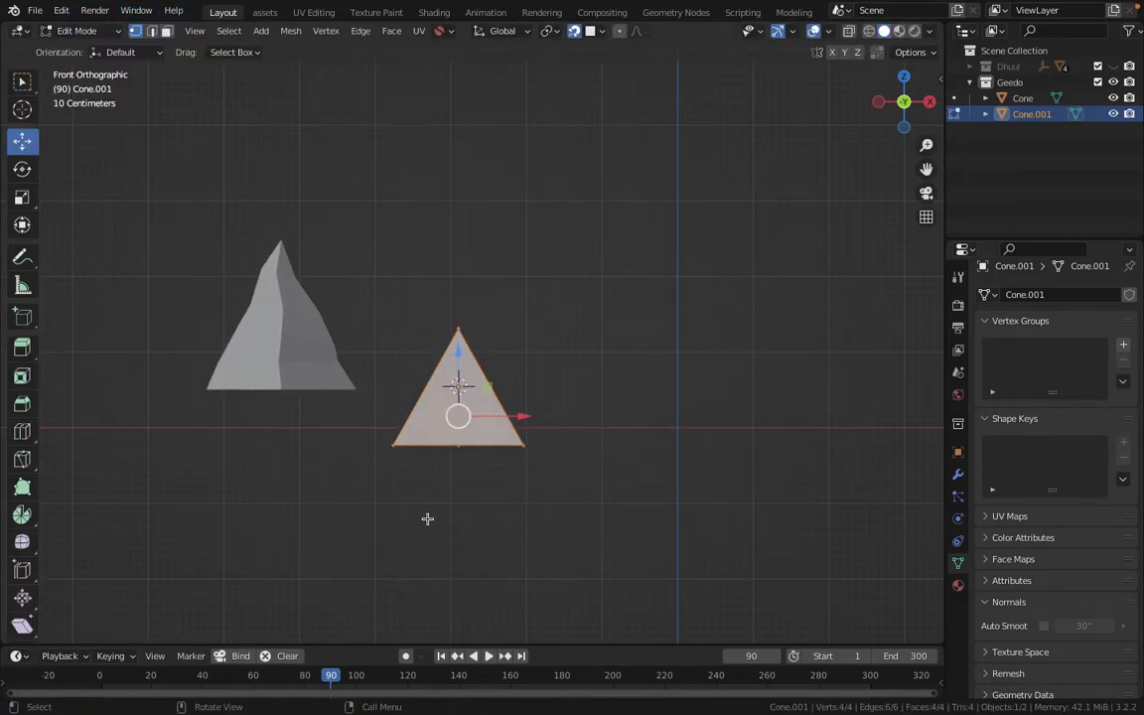
key(shift+d)
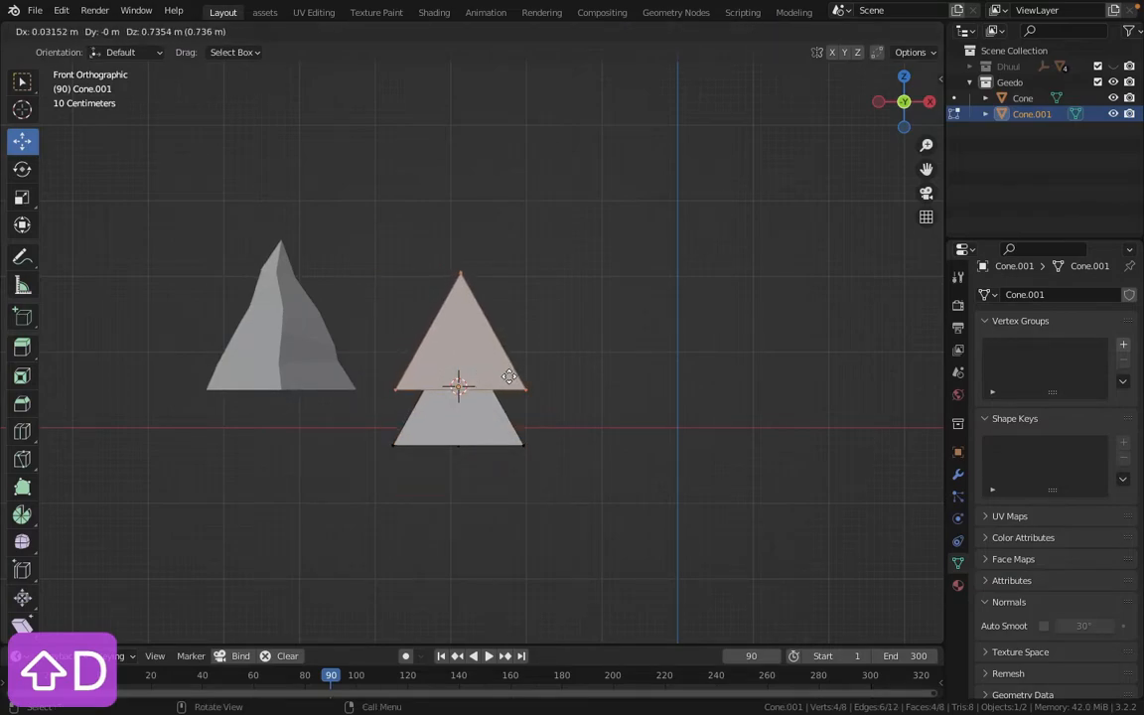
click(506, 398)
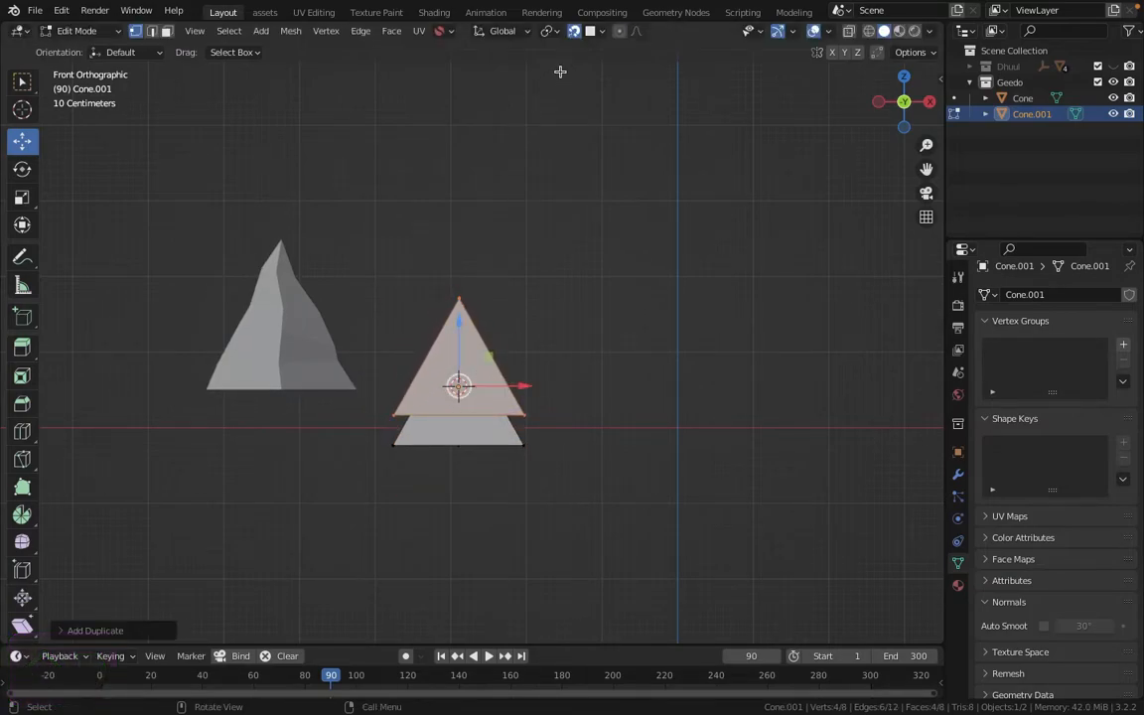
Duplicate the upper tier along Z and position the copy a little higher as the tree's third tier
key(alt+d)
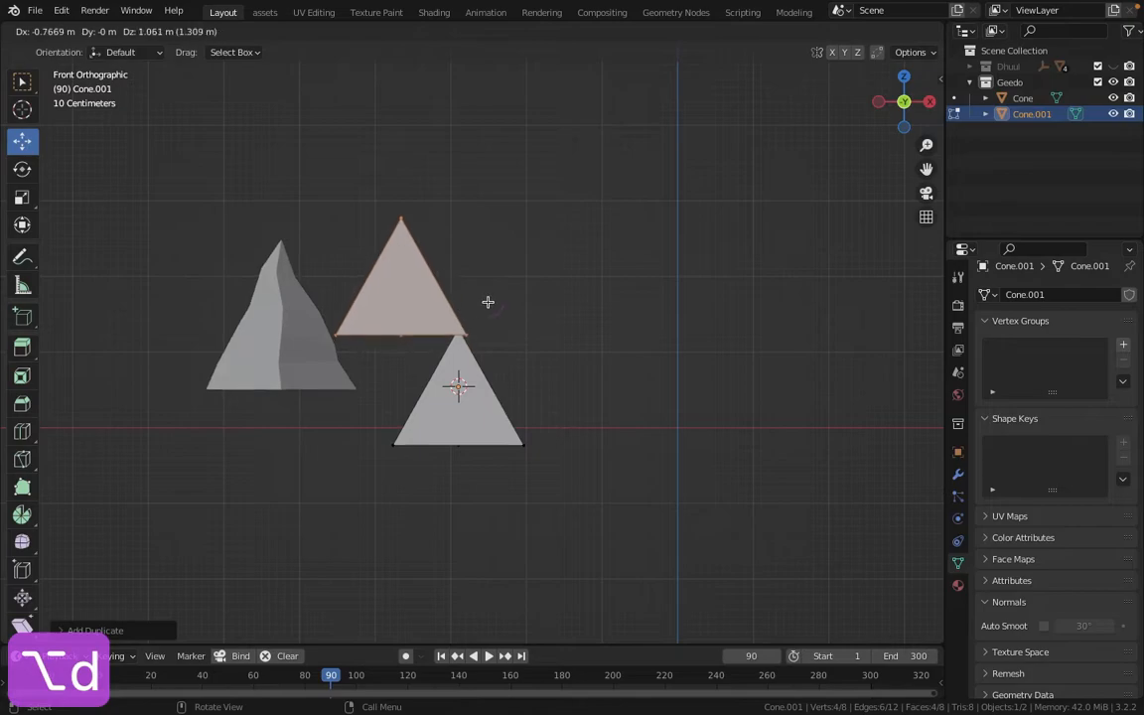
right_click(488, 304)
key(shift+d)
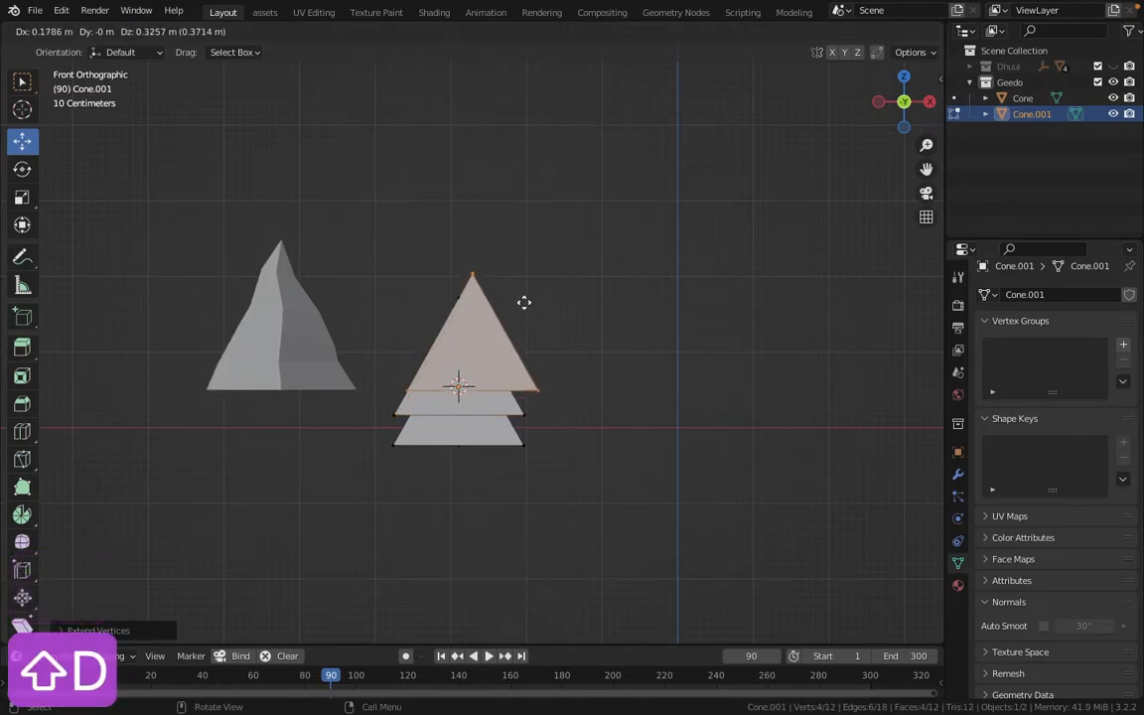
key(z)
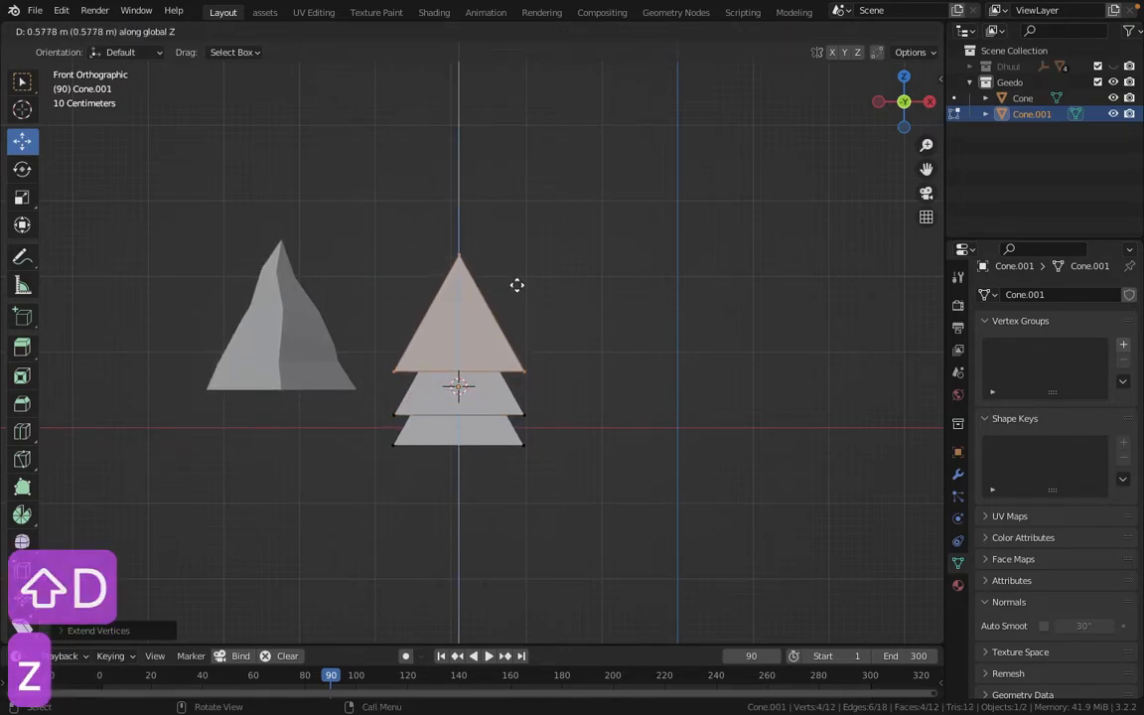
click(517, 285)
key(g)
click(511, 257)
Rotate the top, middle and bottom tiers individually by slightly different angles to break up their alignment
middle_drag(511, 257, 165, 144)
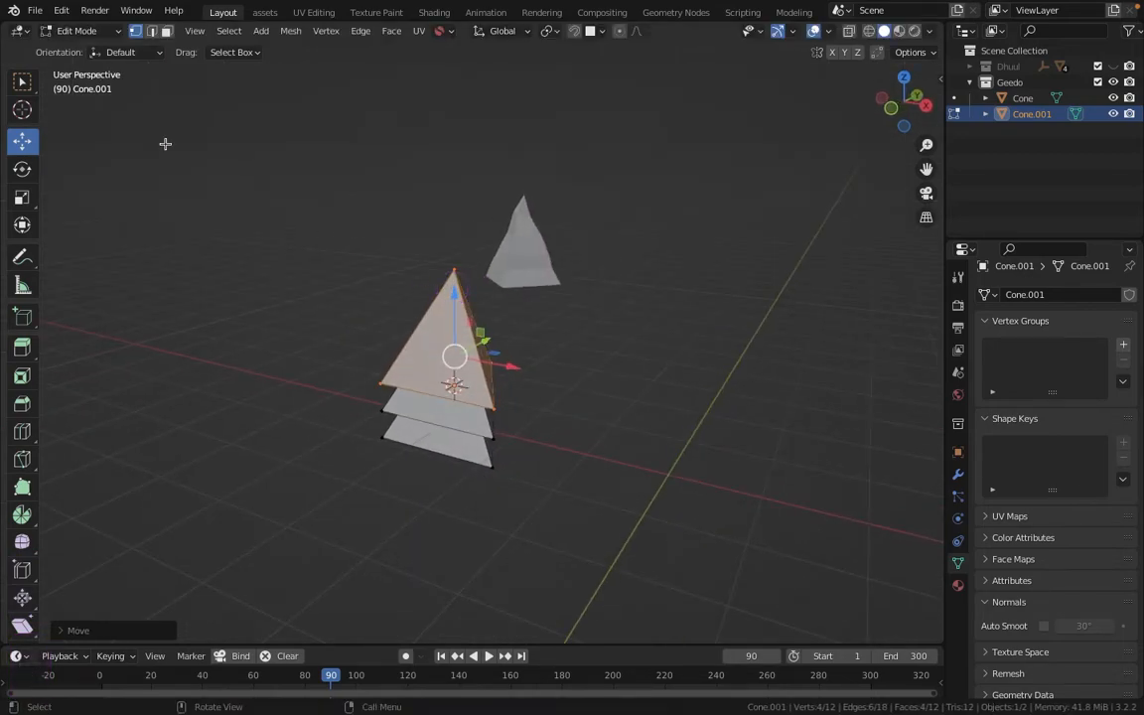
click(22, 169)
drag(402, 368, 427, 429)
click(499, 438)
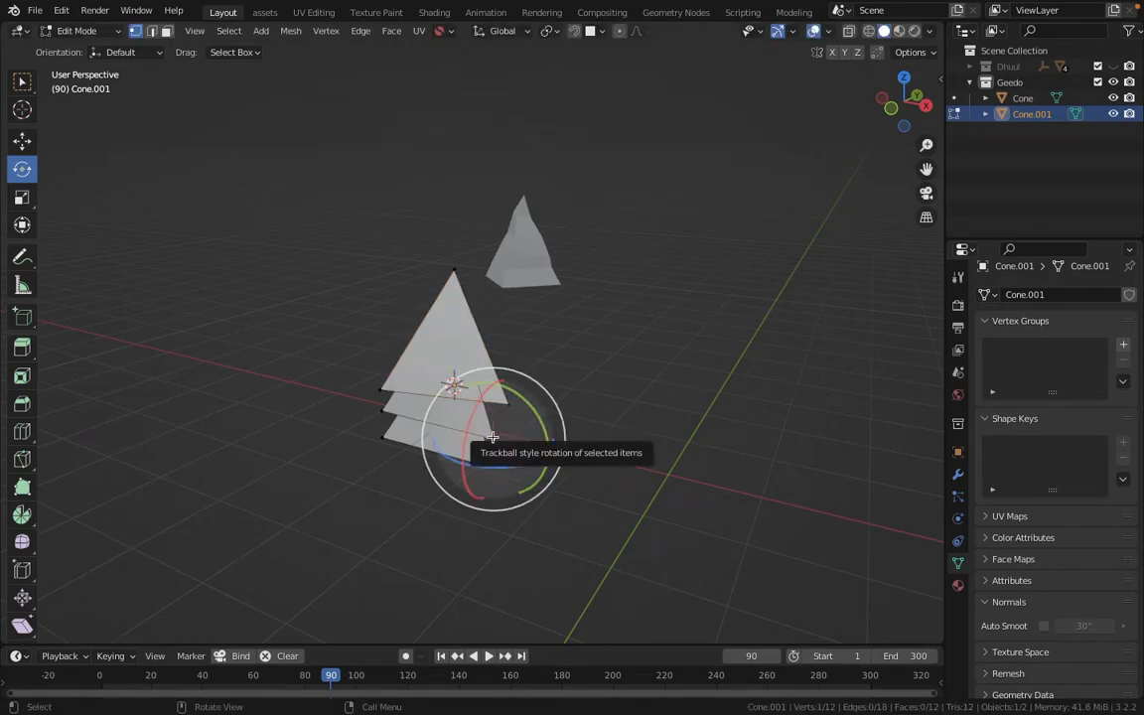
key(l)
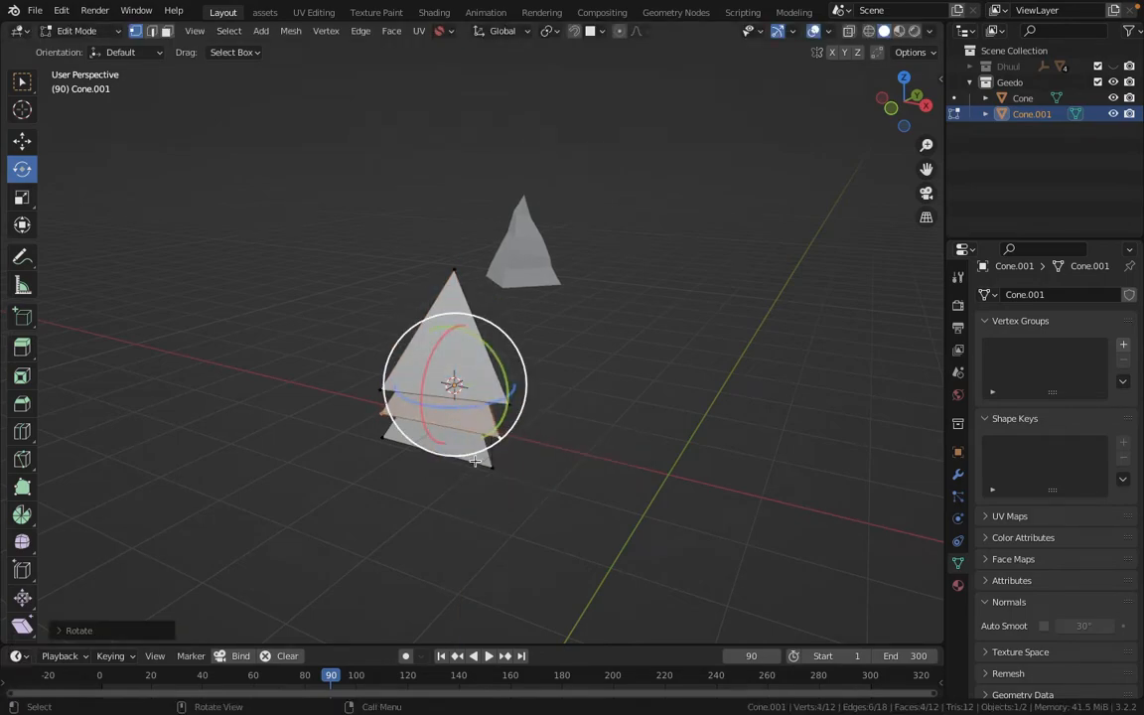
key(l)
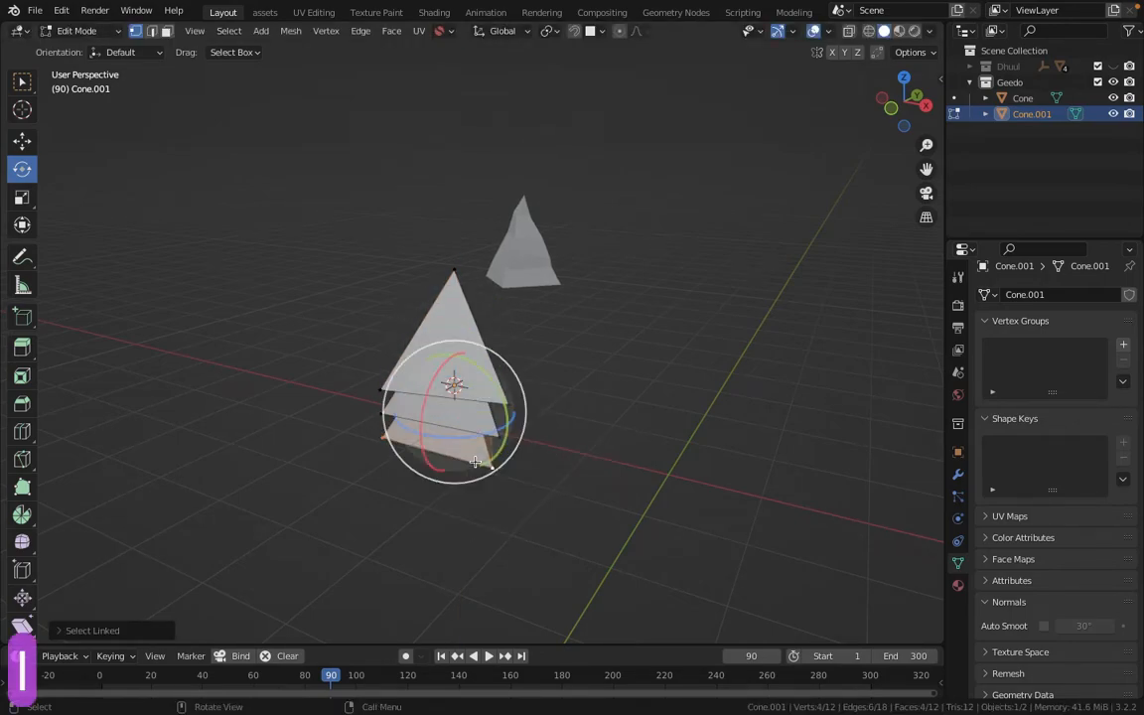
drag(485, 427, 487, 440)
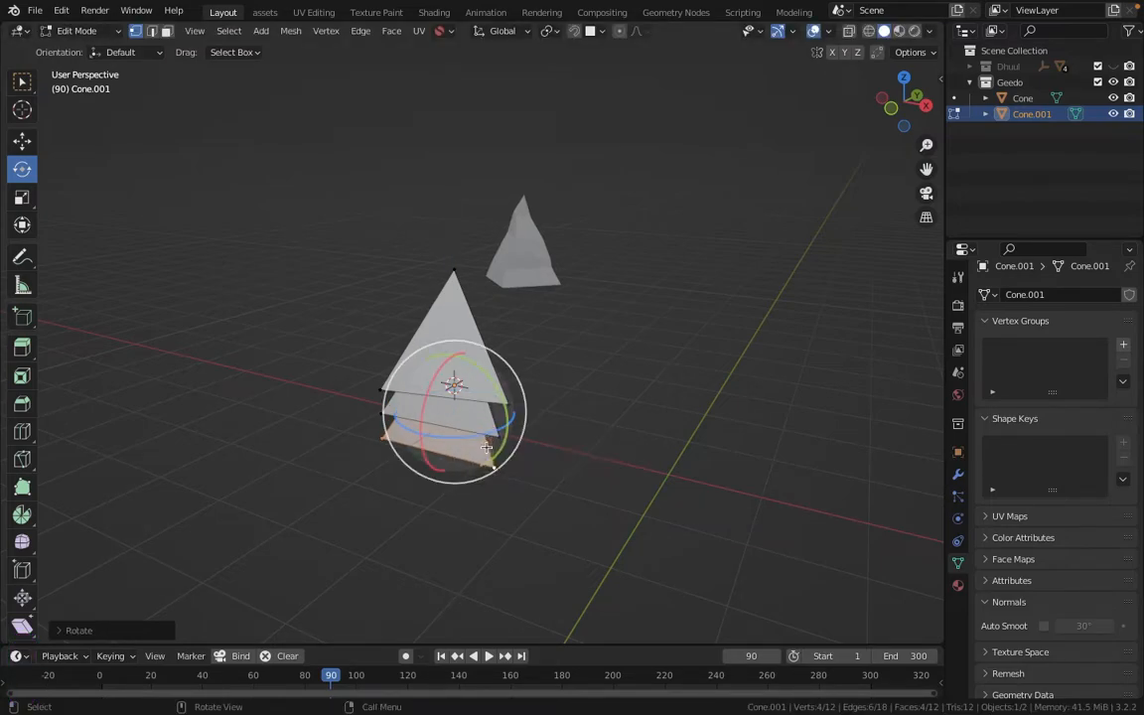
In front view, shift the top tier's tip vertex slightly sideways and down to make the tree asymmetrical
key(1)
shift+middle_drag(487, 451, 544, 296)
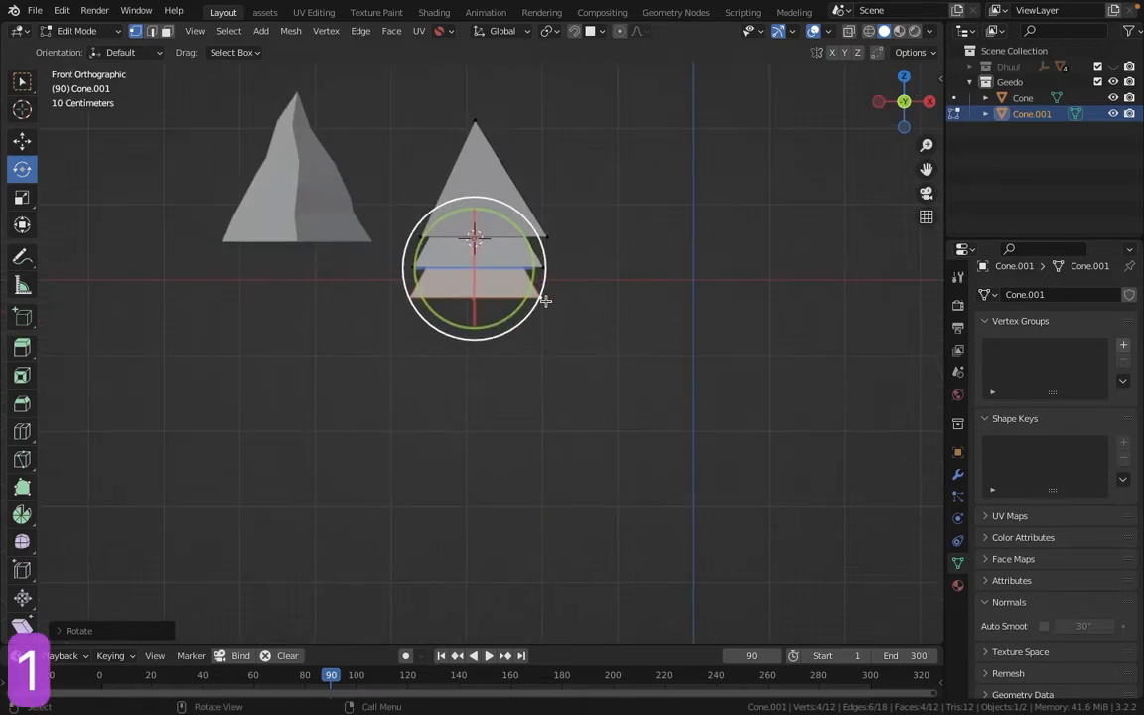
click(471, 116)
key(g)
click(554, 312)
Select the whole tiered mesh in edit mode and raise it along Z until it clears its origin
key(Tab)
shift+middle_drag(523, 253, 500, 283)
key(Tab)
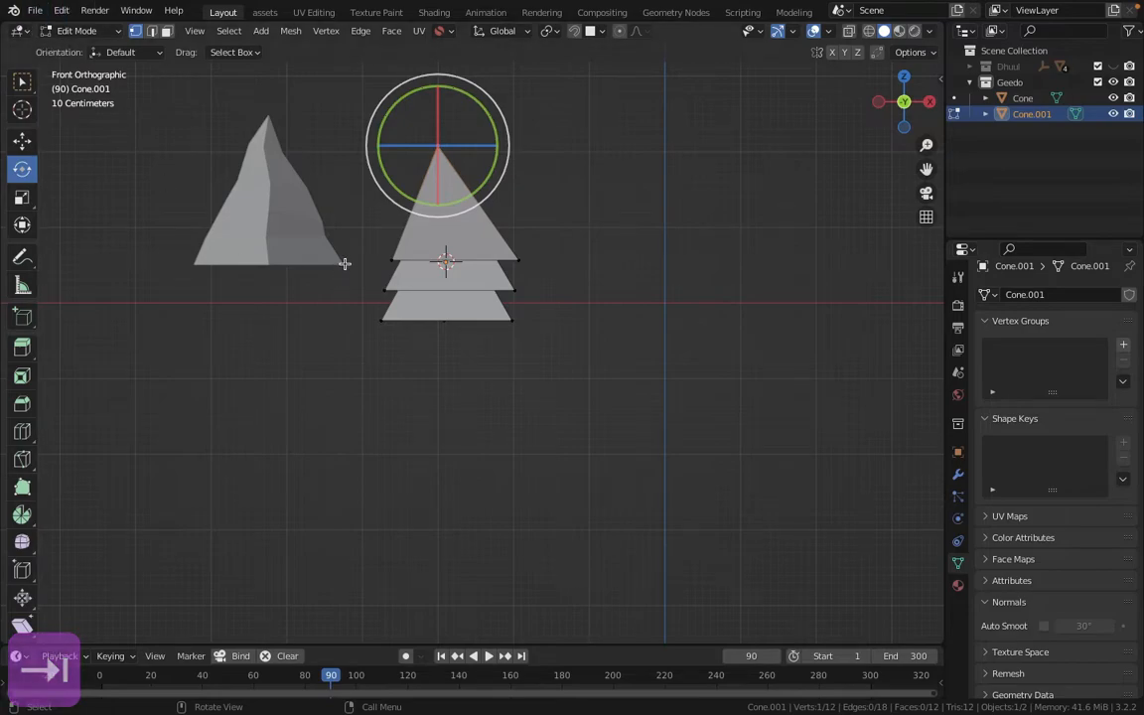
key(a)
shift+middle_drag(726, 116, 532, 362)
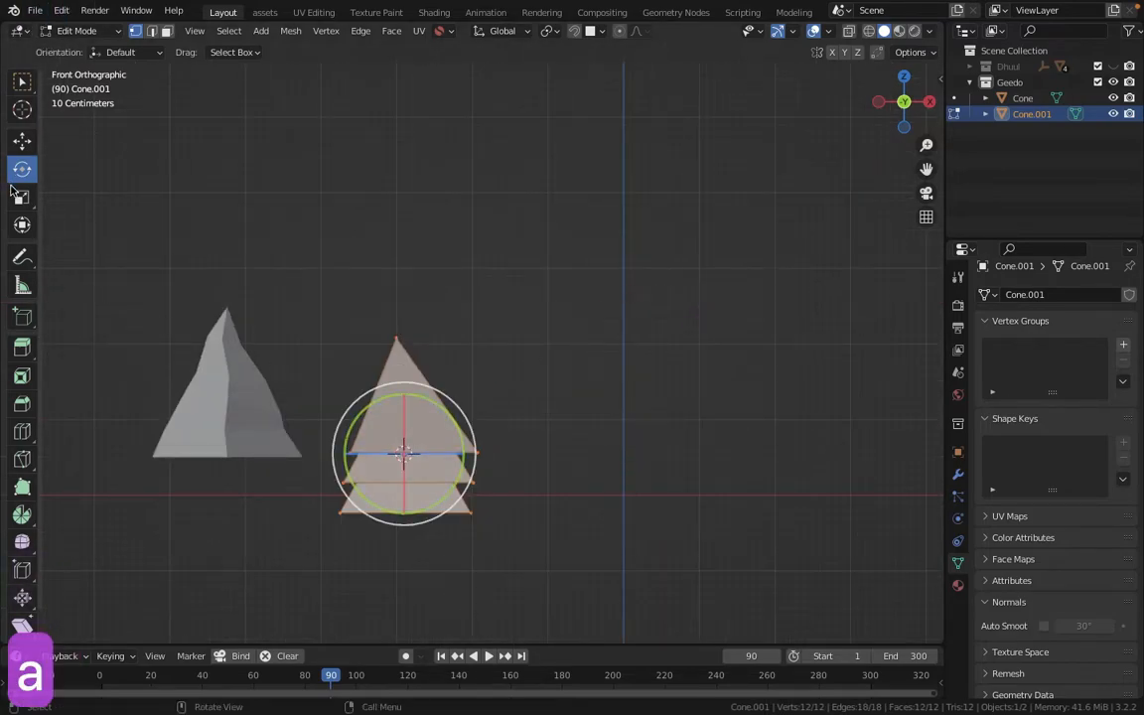
click(22, 140)
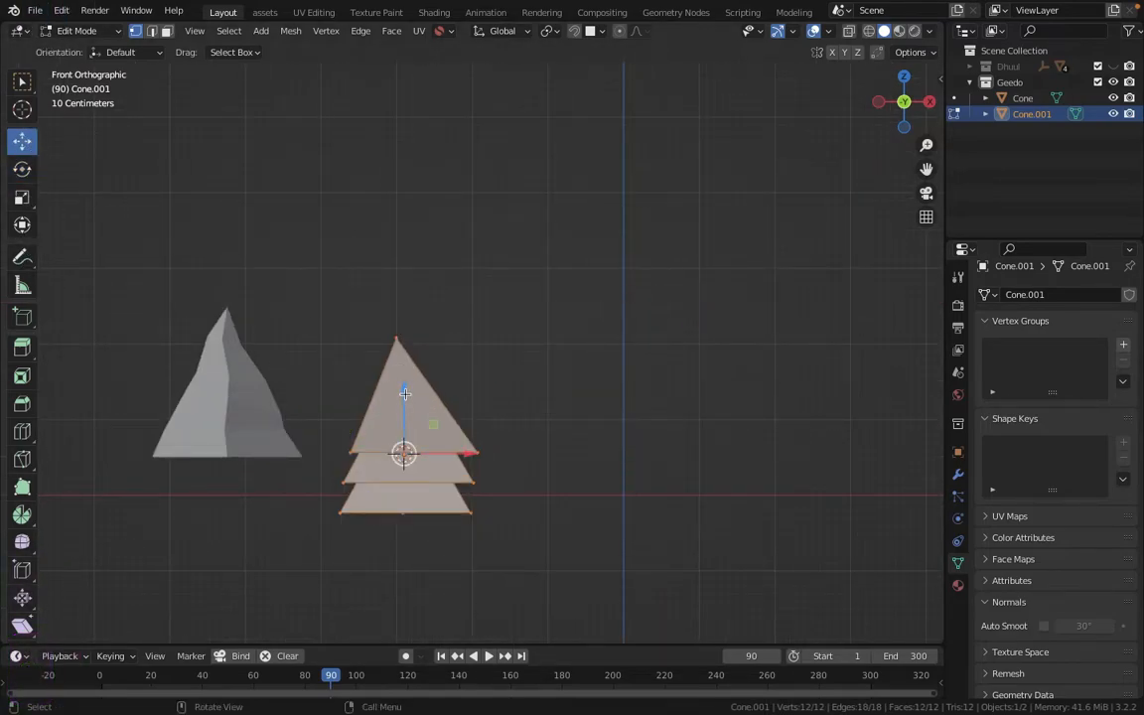
drag(405, 393, 405, 251)
key(Tab)
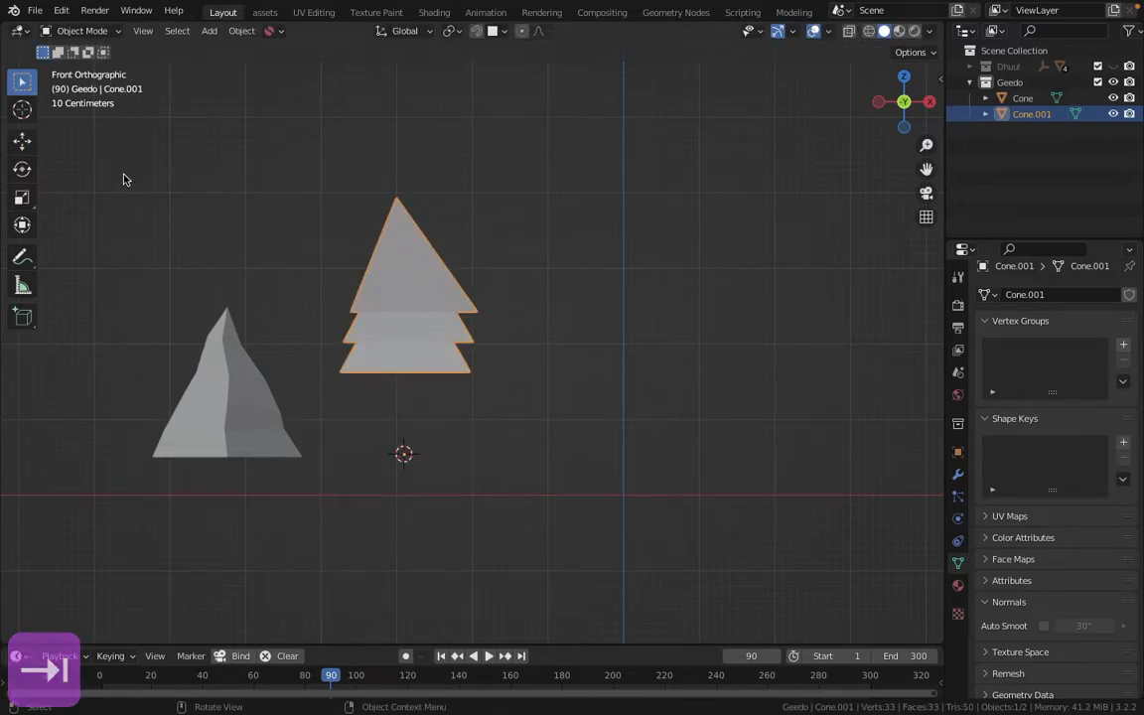
In edit mode, move the entire tiered mesh along positive X, well away from its origin
key(Tab)
key(g)
click(681, 341)
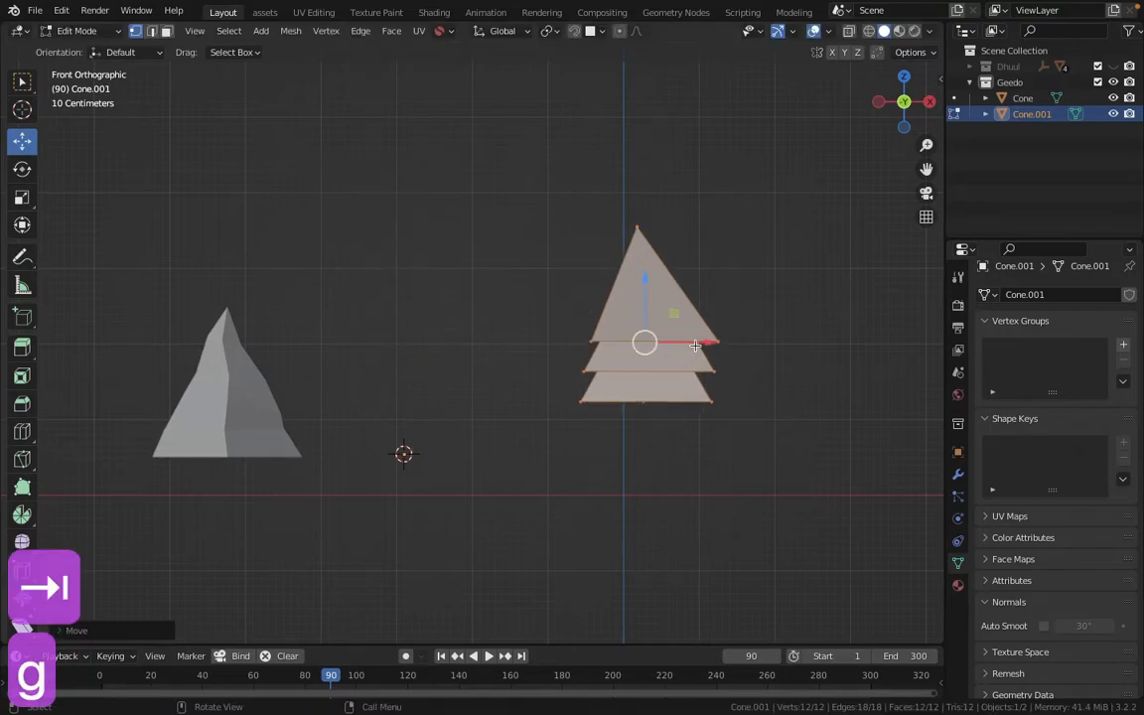
key(Tab)
Try rotating and moving the tiered tree in object mode to demonstrate its offset origin
click(22, 169)
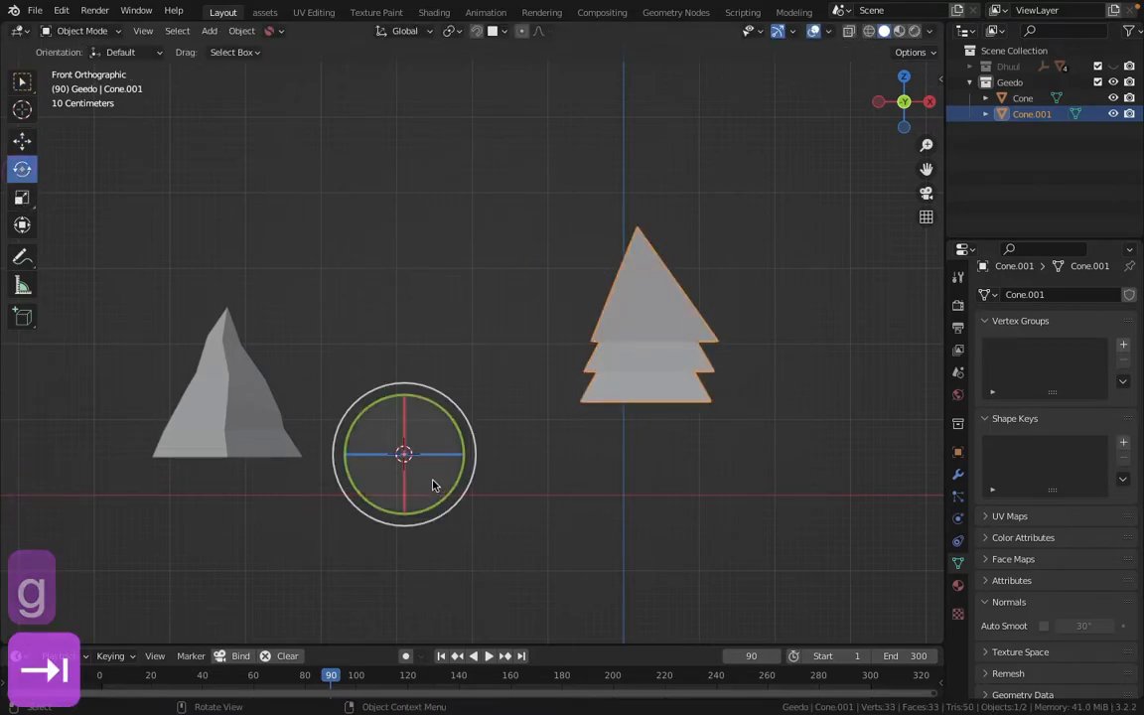
drag(371, 409, 335, 437)
right_click(335, 437)
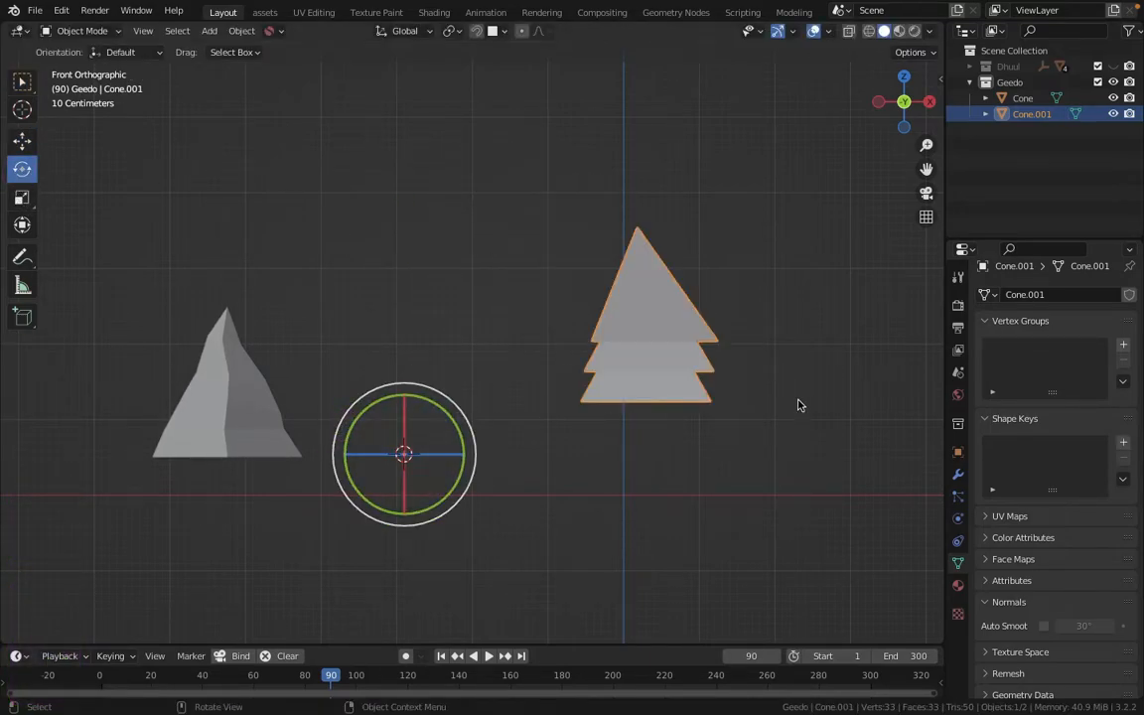
key(g)
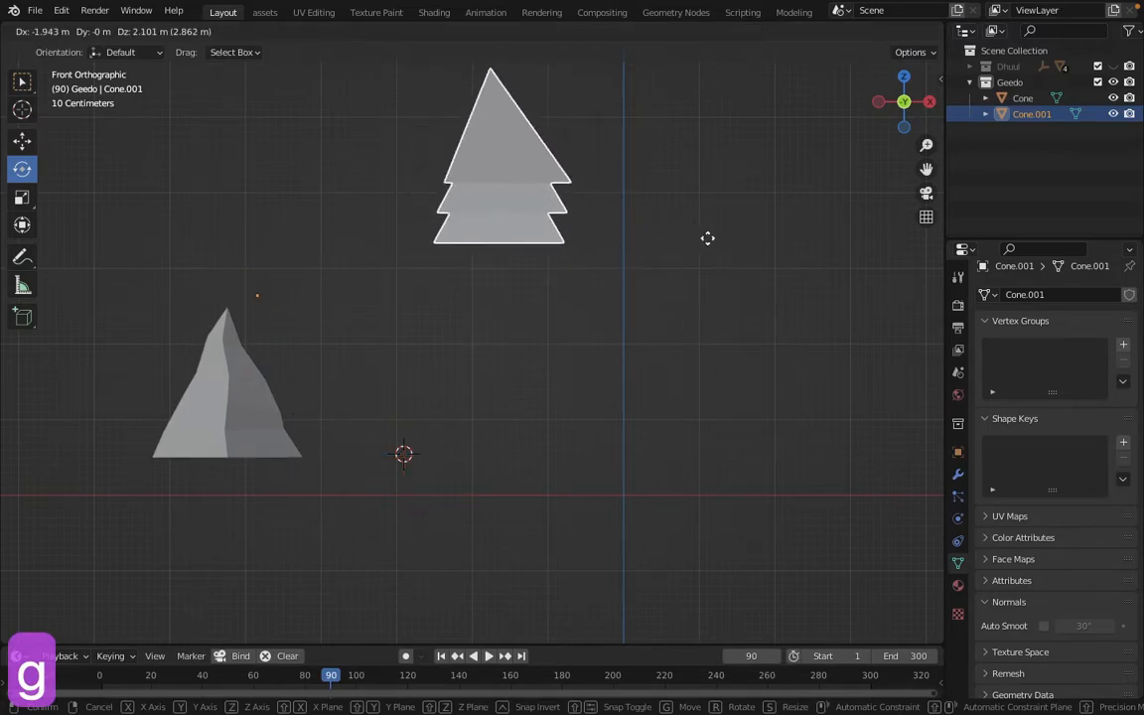
right_click(731, 286)
Move the tiered mesh in edit mode back directly above its origin, leaving space below for a trunk
key(Tab)
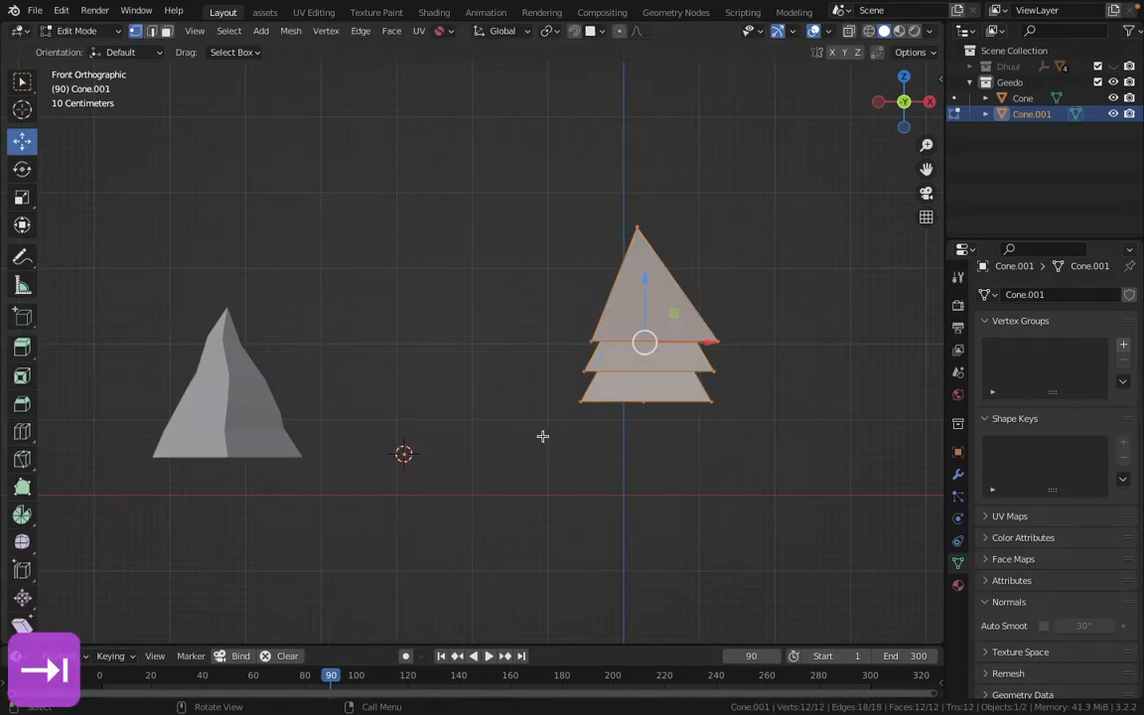
key(g)
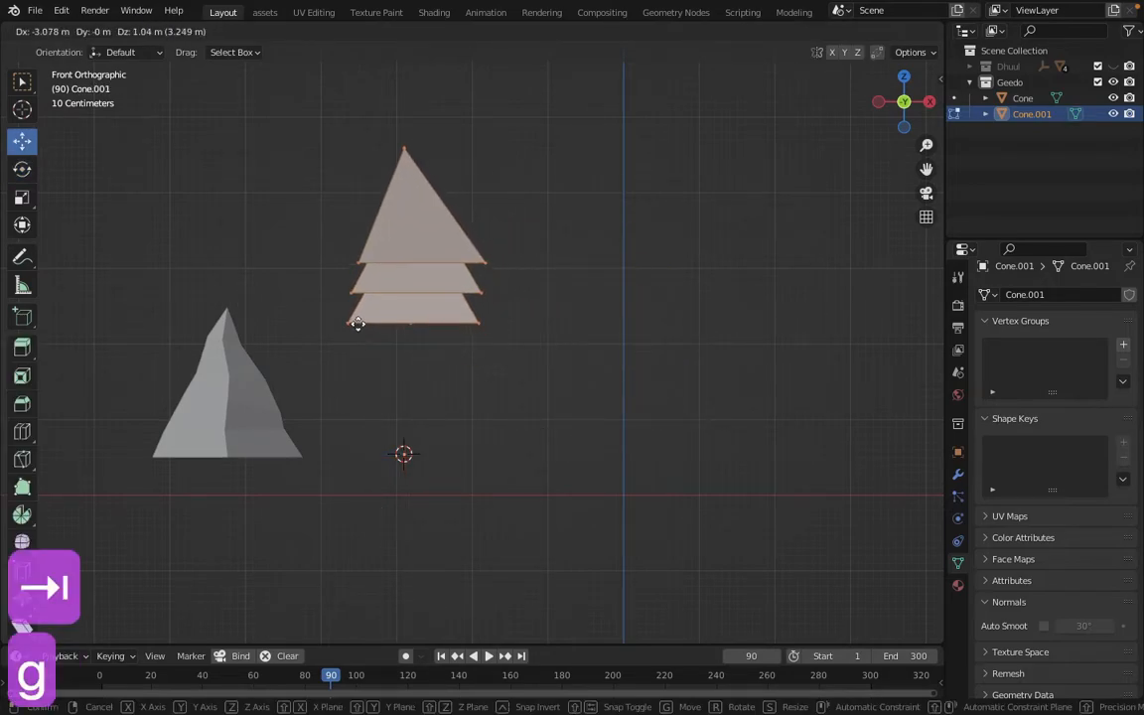
click(358, 313)
key(Tab)
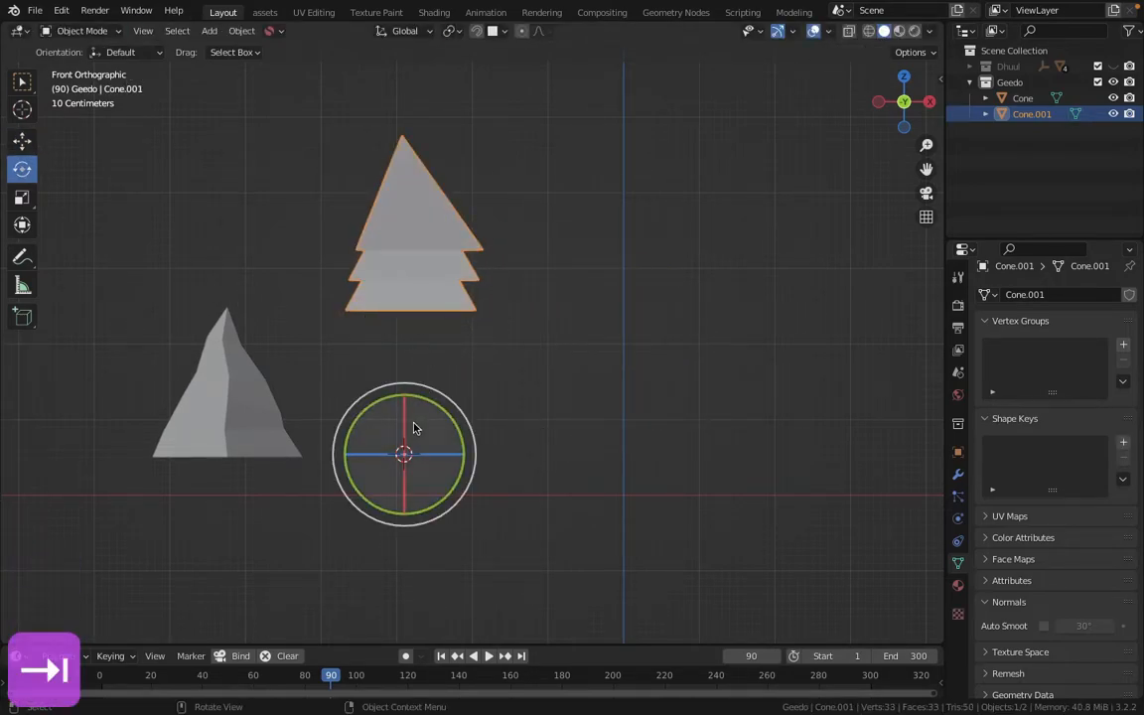
Add a cylinder at the 3D cursor beneath the tiers and set its vertices to 5
key(shift+a)
mouse_move(358, 354)
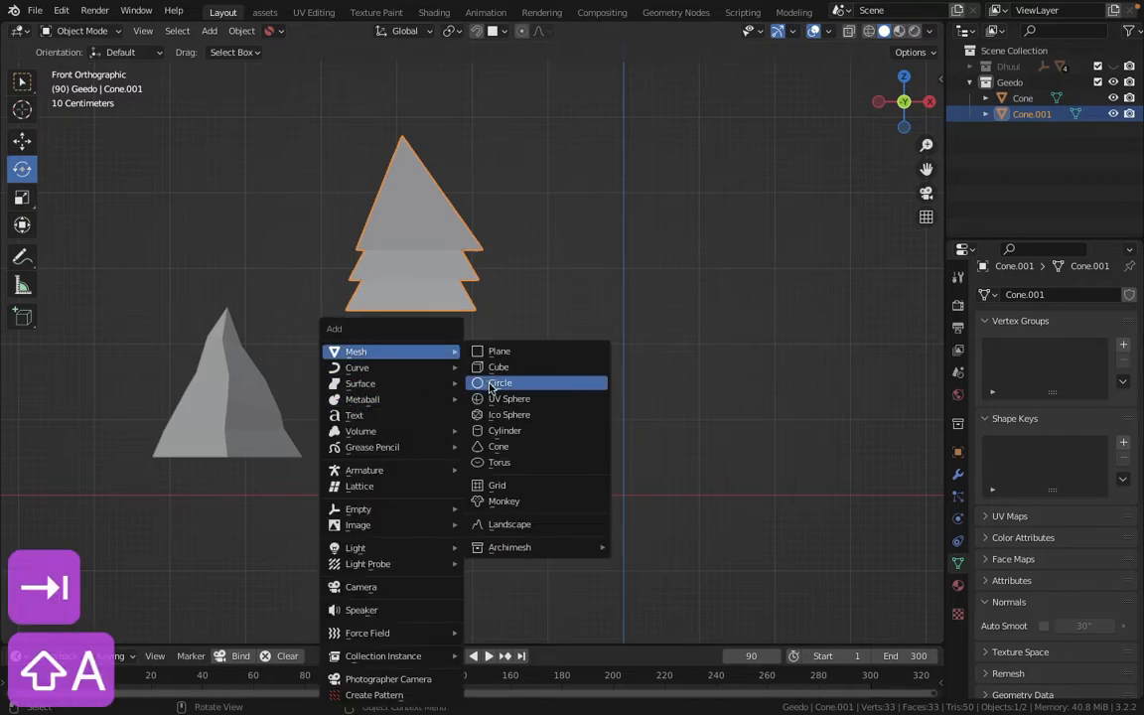
click(487, 431)
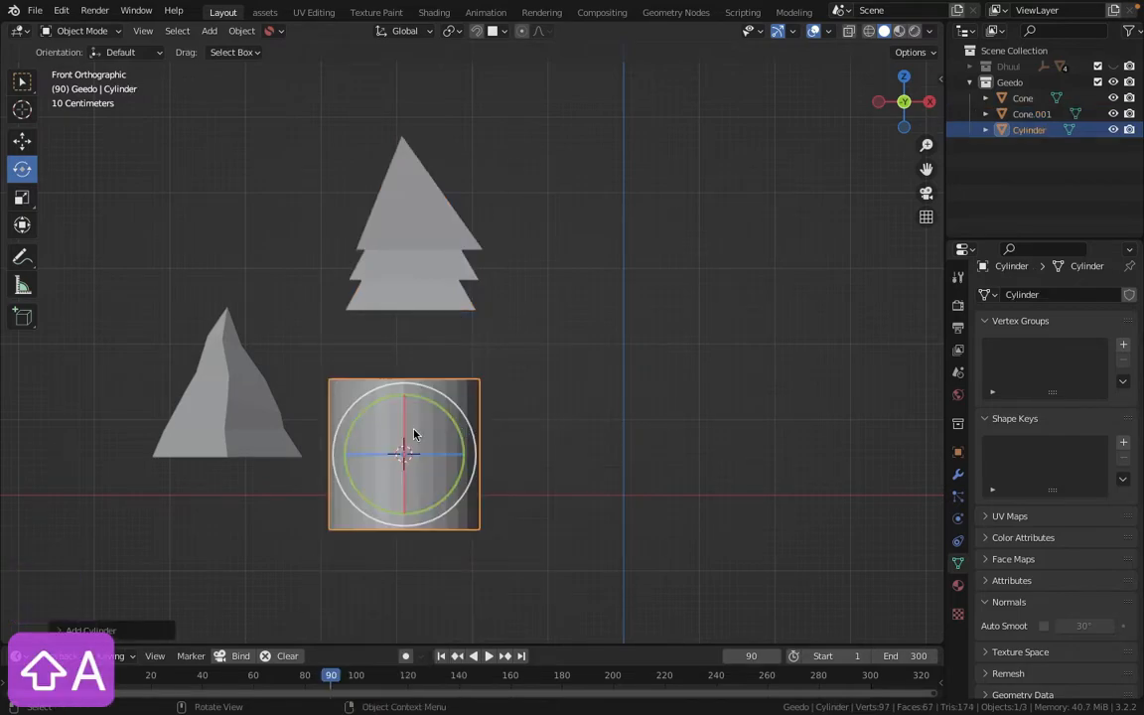
click(60, 631)
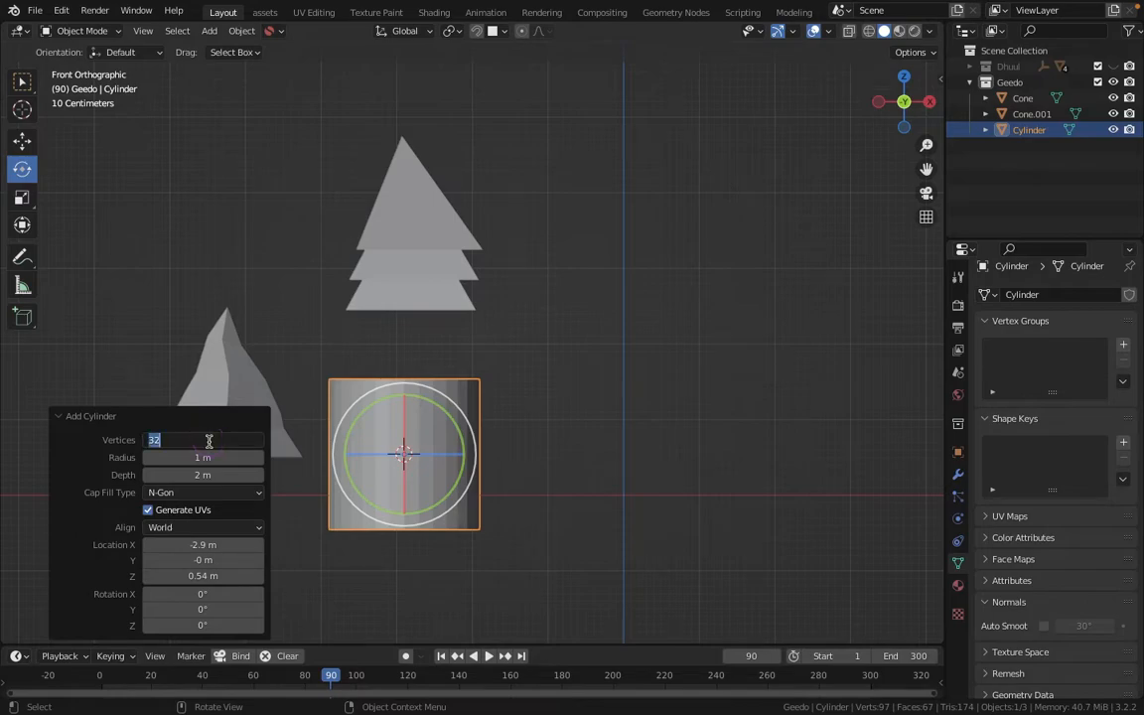
text(5)
key(Return)
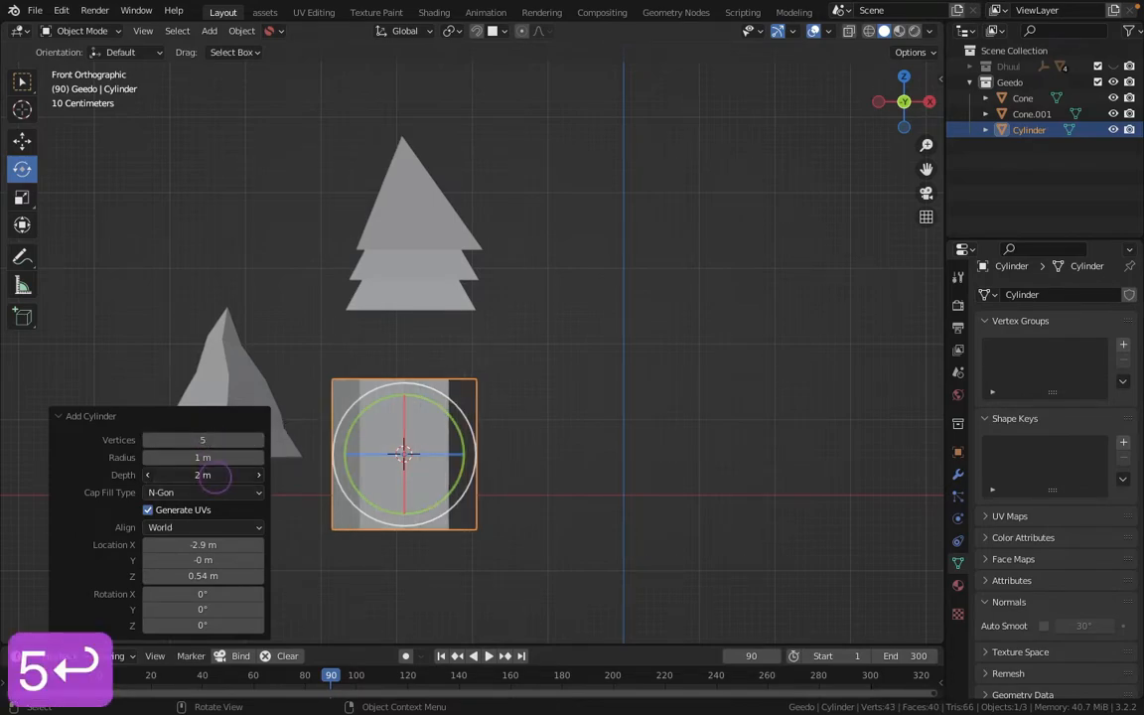
Set the new trunk cylinder's radius to 0.1 m
drag(203, 457, 236, 457)
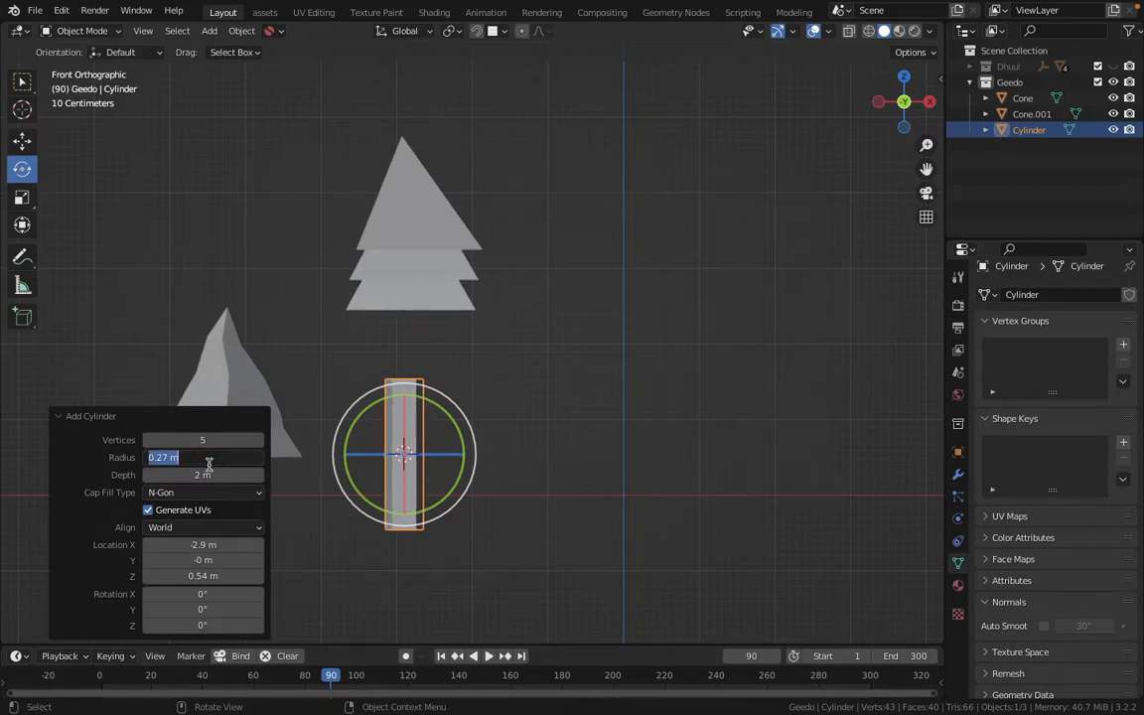
text(0)
key(Return)
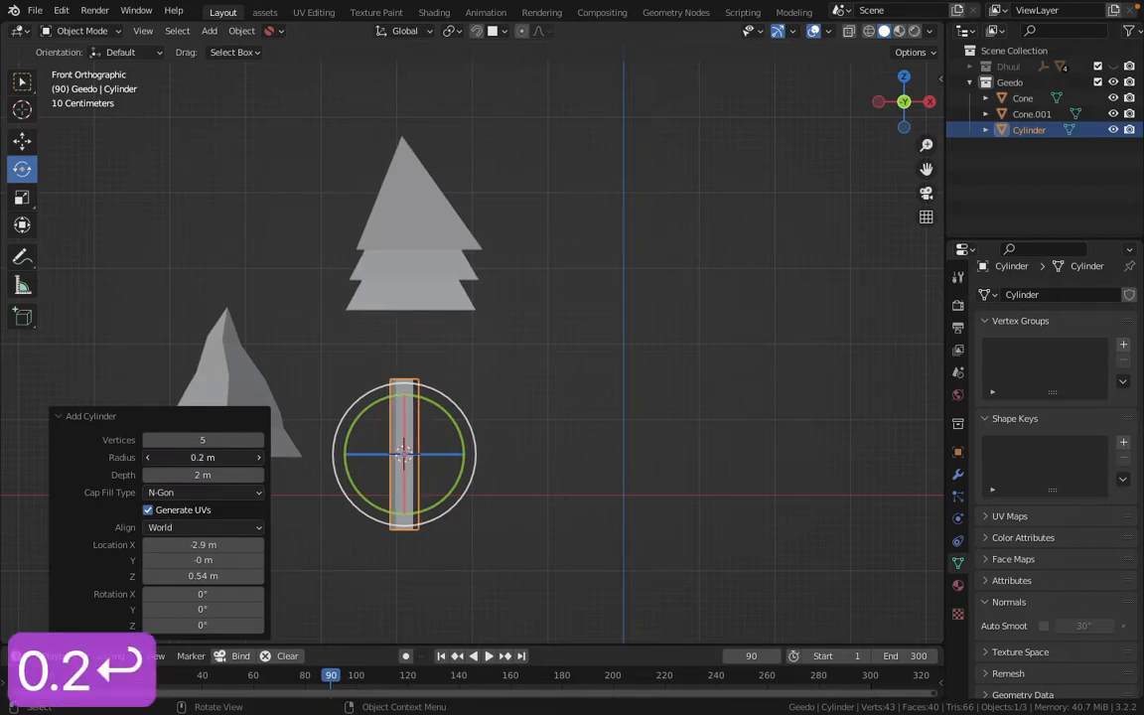
key(End)
key(BackSpace)
text(1)
key(Return)
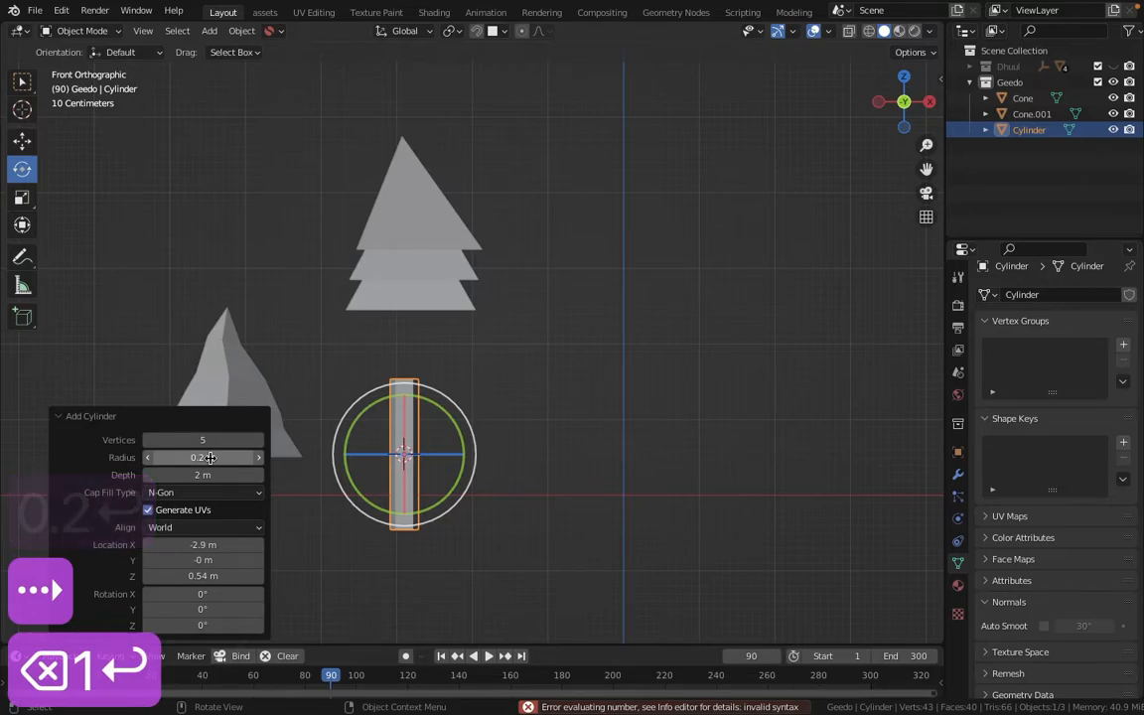
text(0.1)
key(Return)
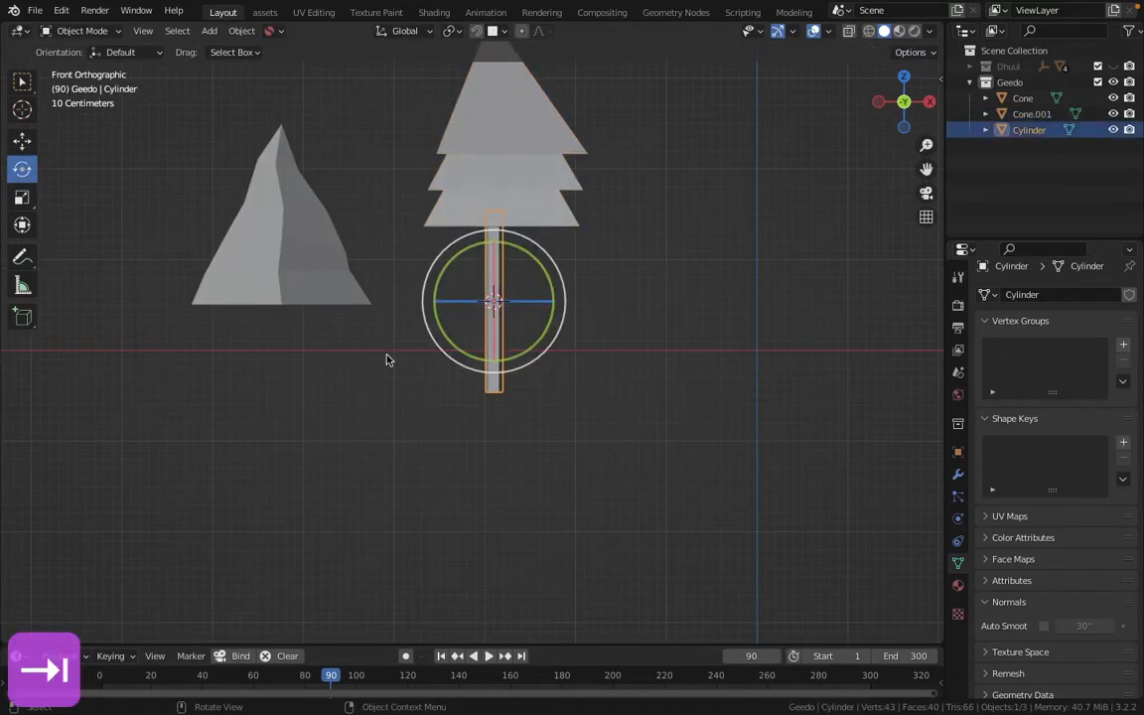
In edit mode, scale up the trunk's bottom ring of vertices in wireframe so it tapers towards the top, and return to solid shading
key(Tab)
drag(473, 443, 314, 361)
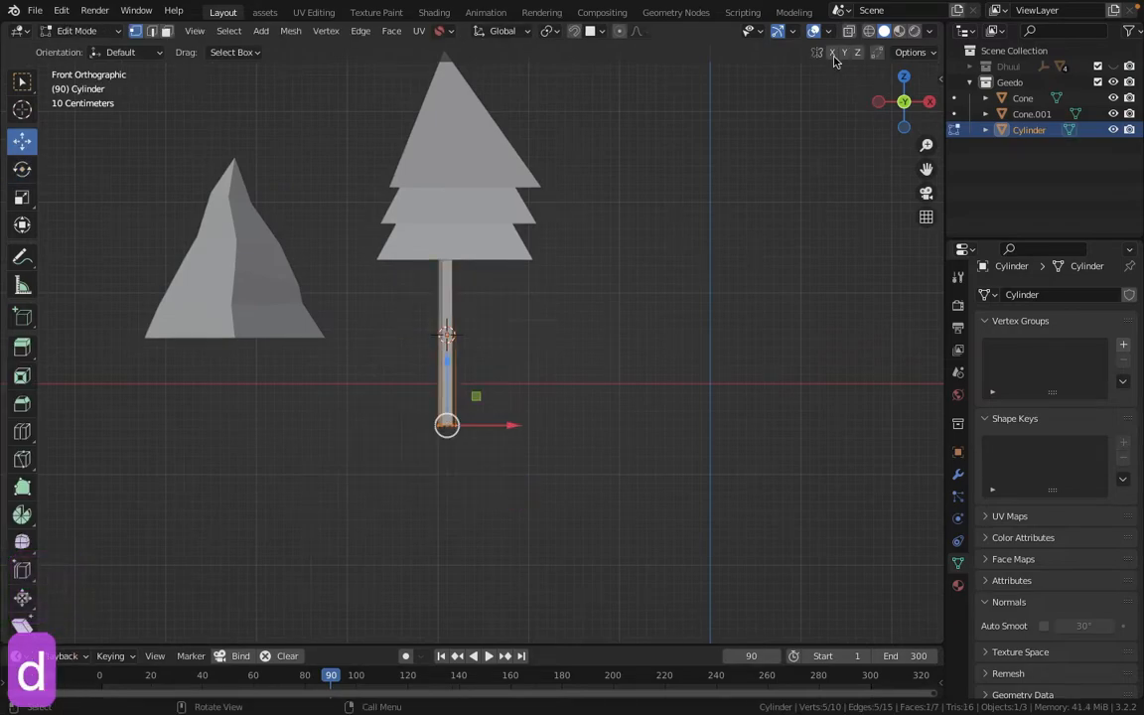
click(872, 32)
drag(603, 478, 229, 354)
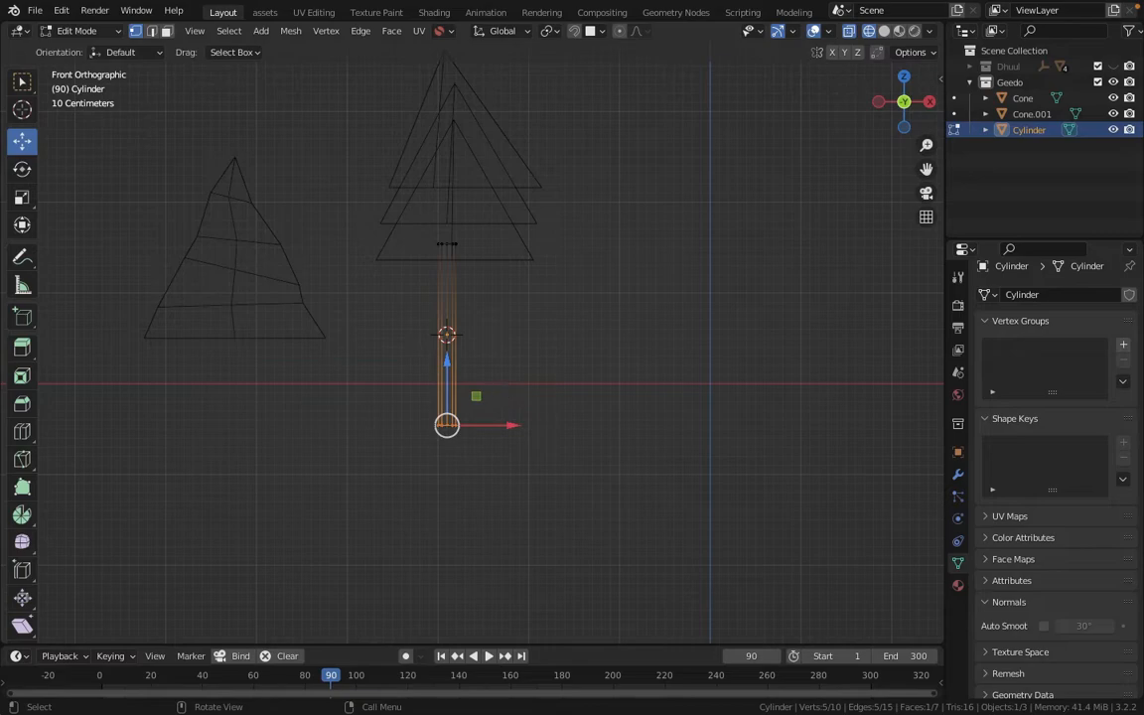
key(s)
click(670, 366)
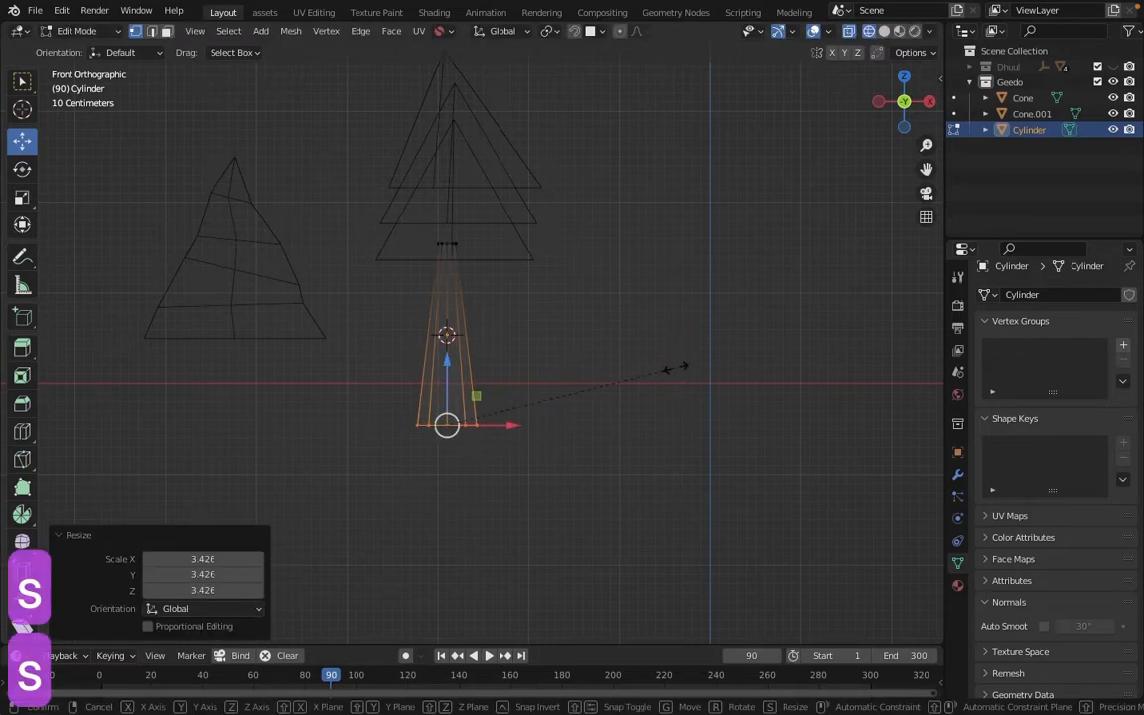
key(Tab)
key(z)
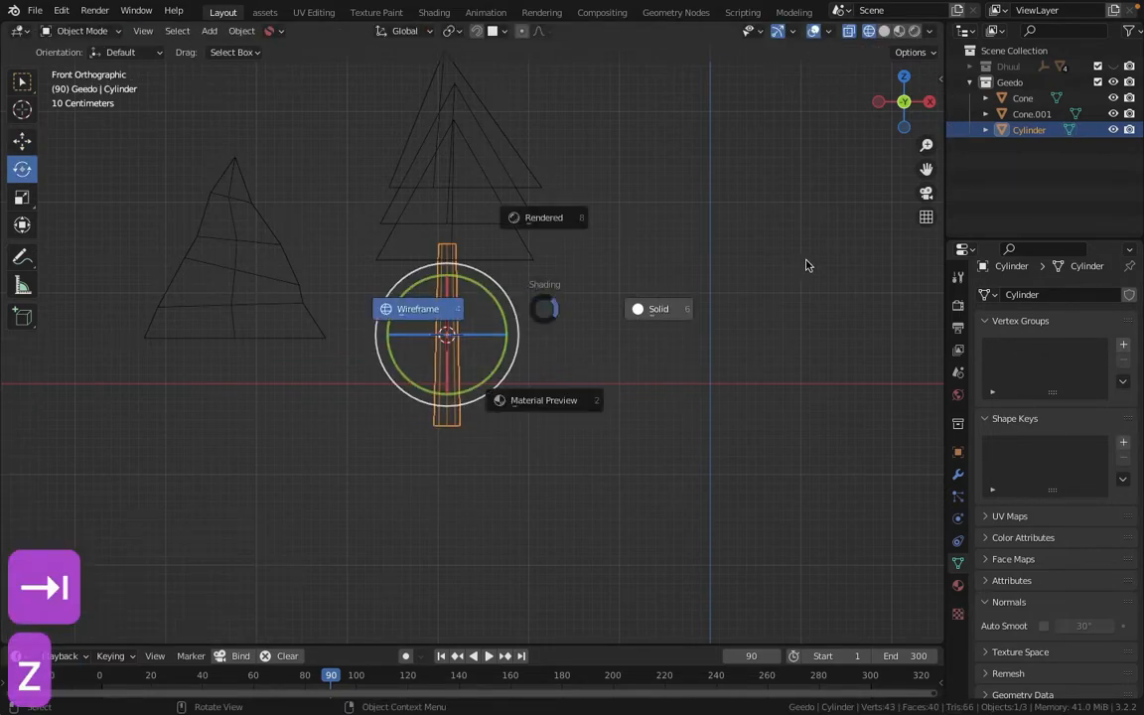
click(809, 265)
middle_drag(810, 265, 612, 299)
key(1)
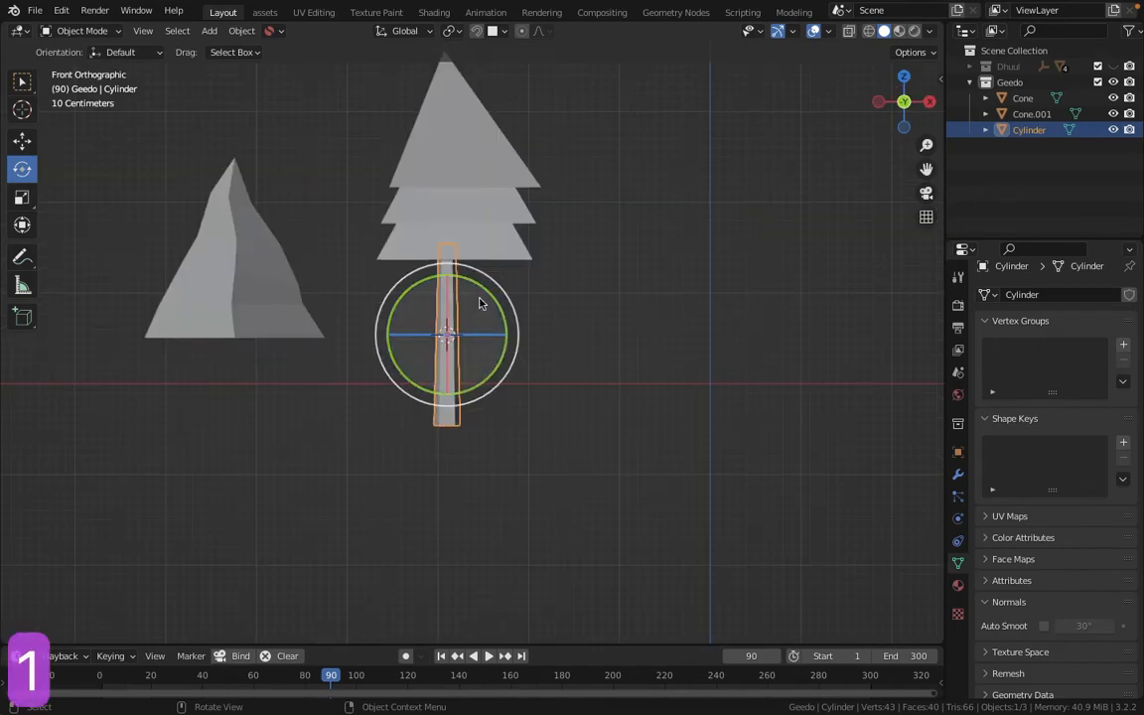
Join the trunk cylinder and the tiered cone mesh into one object, with the cone mesh as the active object
scroll(532, 242, down, 4)
scroll(497, 260, up, 4)
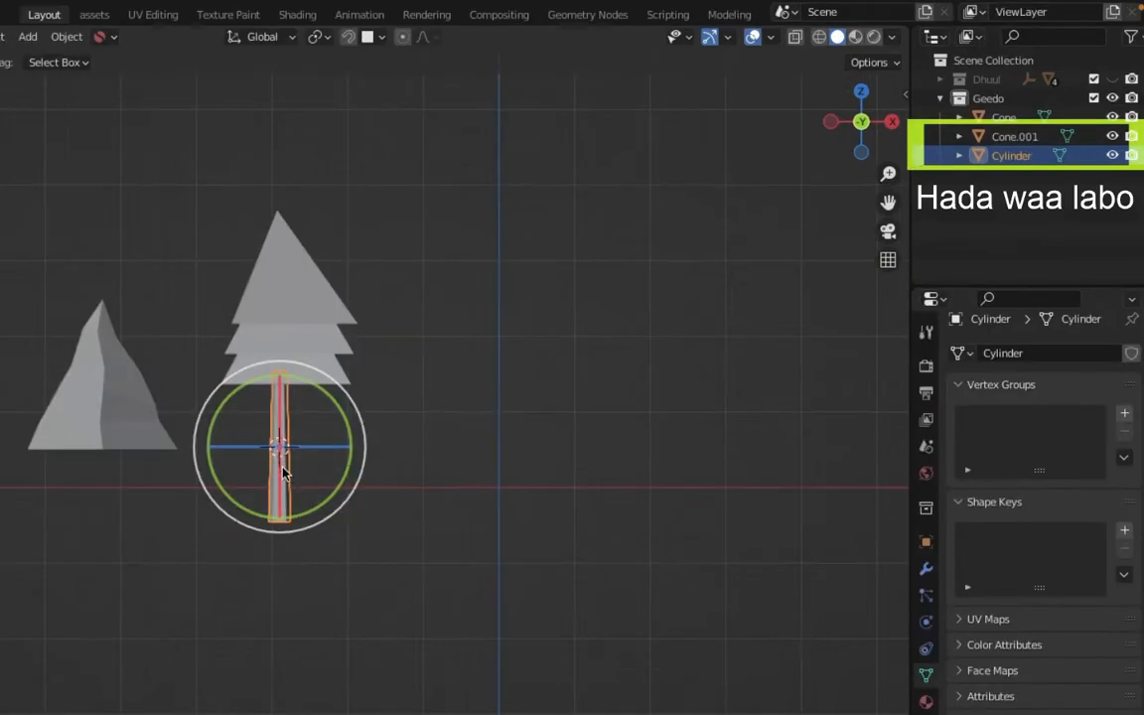
shift+click(279, 290)
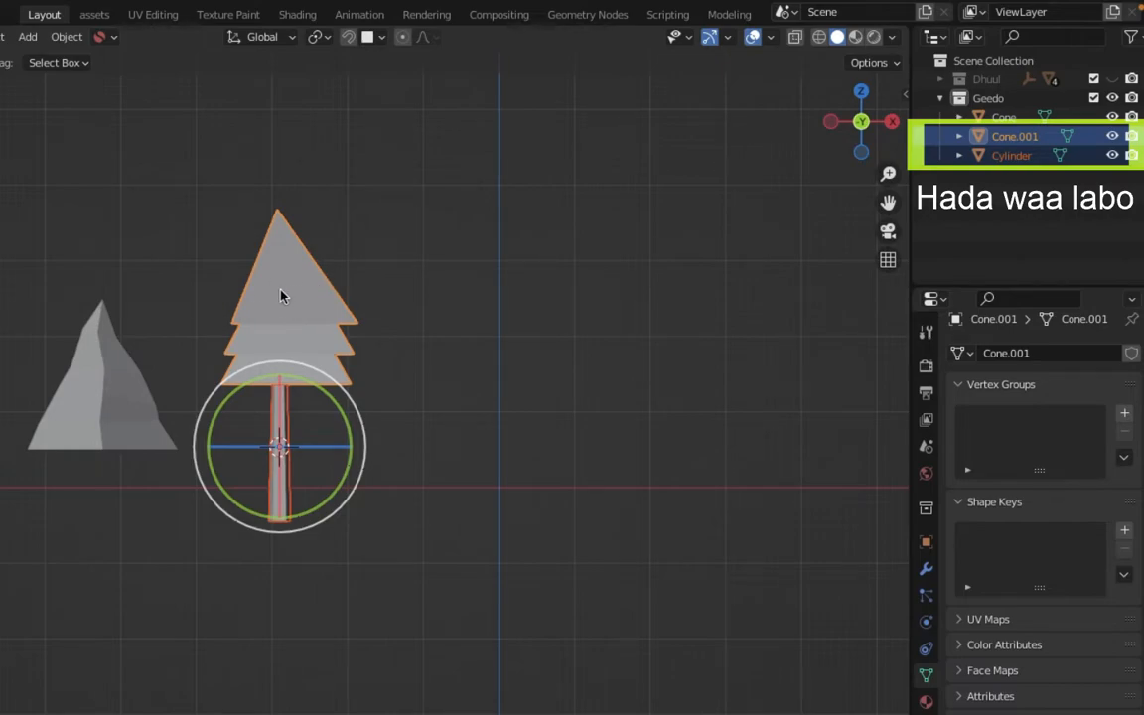
key(ctrl+j)
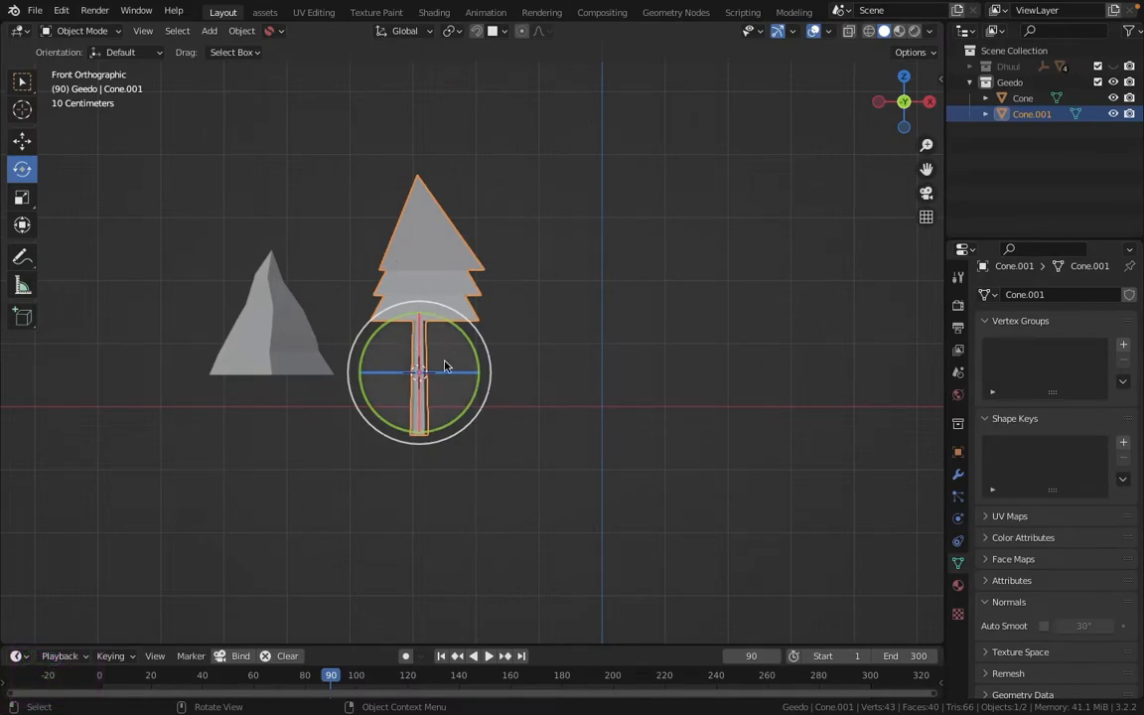
drag(407, 316, 358, 309)
right_click(358, 309)
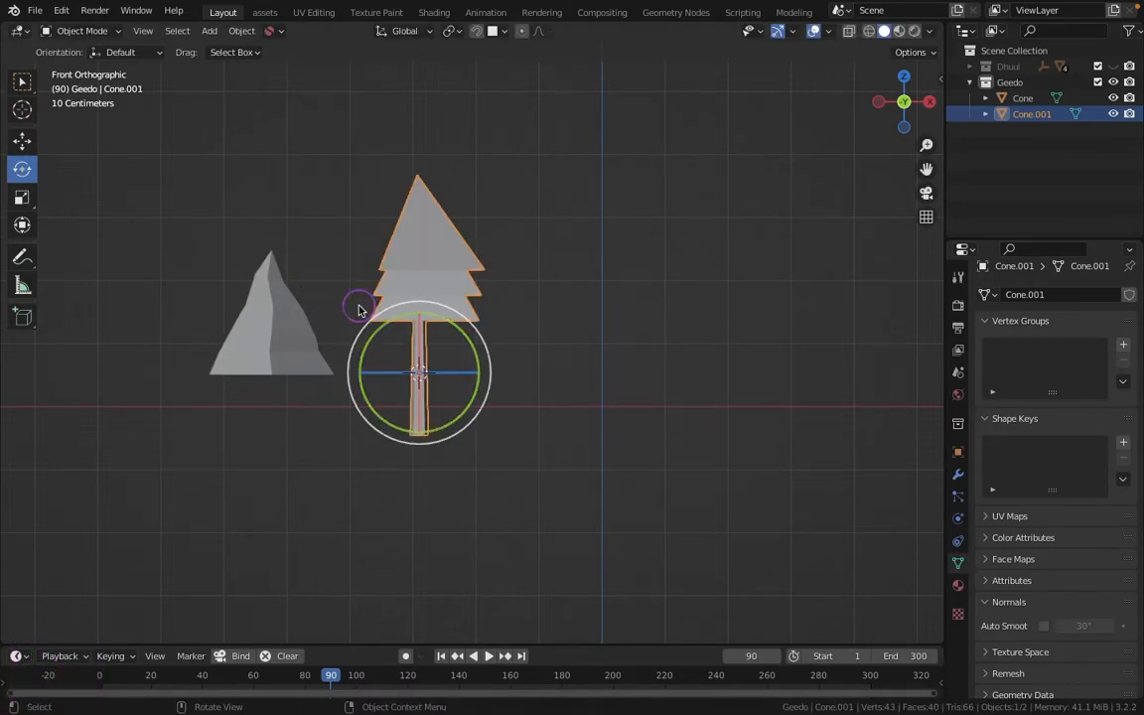
In edit mode, move the whole joined tree up about 0.99 m along Z so the trunk's base sits at the origin
scroll(420, 380, up, 4)
shift+middle_drag(417, 381, 477, 308)
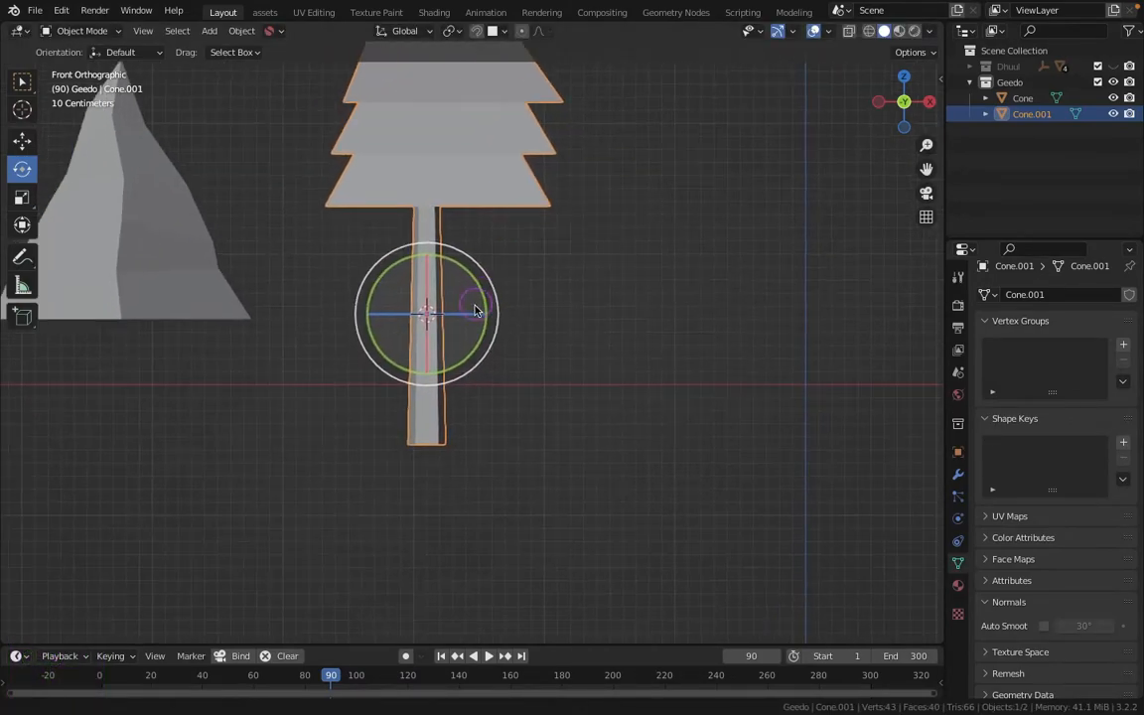
key(Tab)
scroll(477, 222, down, 3)
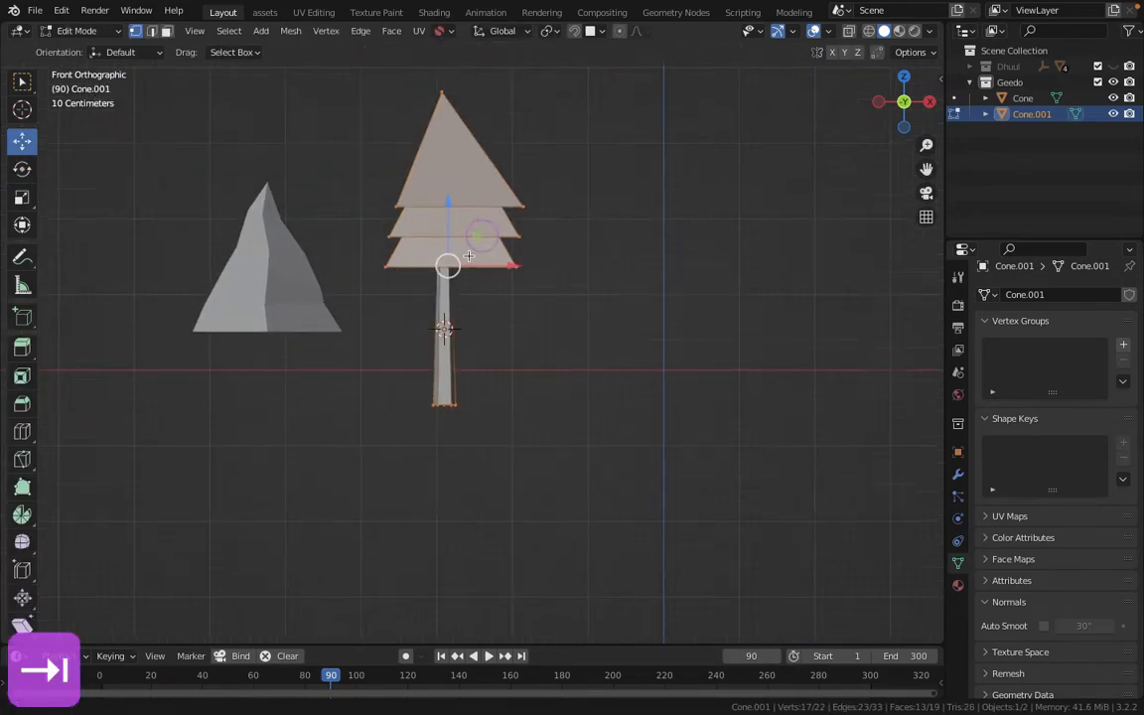
shift+middle_drag(476, 221, 448, 268)
key(a)
drag(421, 248, 421, 172)
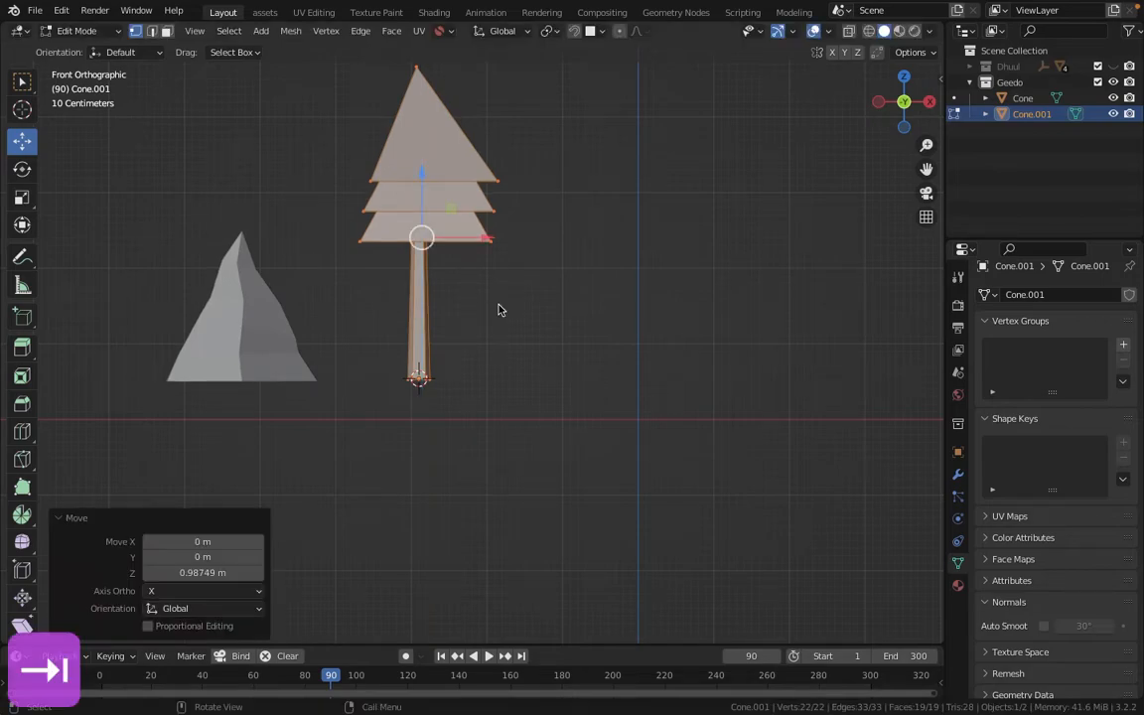
key(Tab)
click(907, 52)
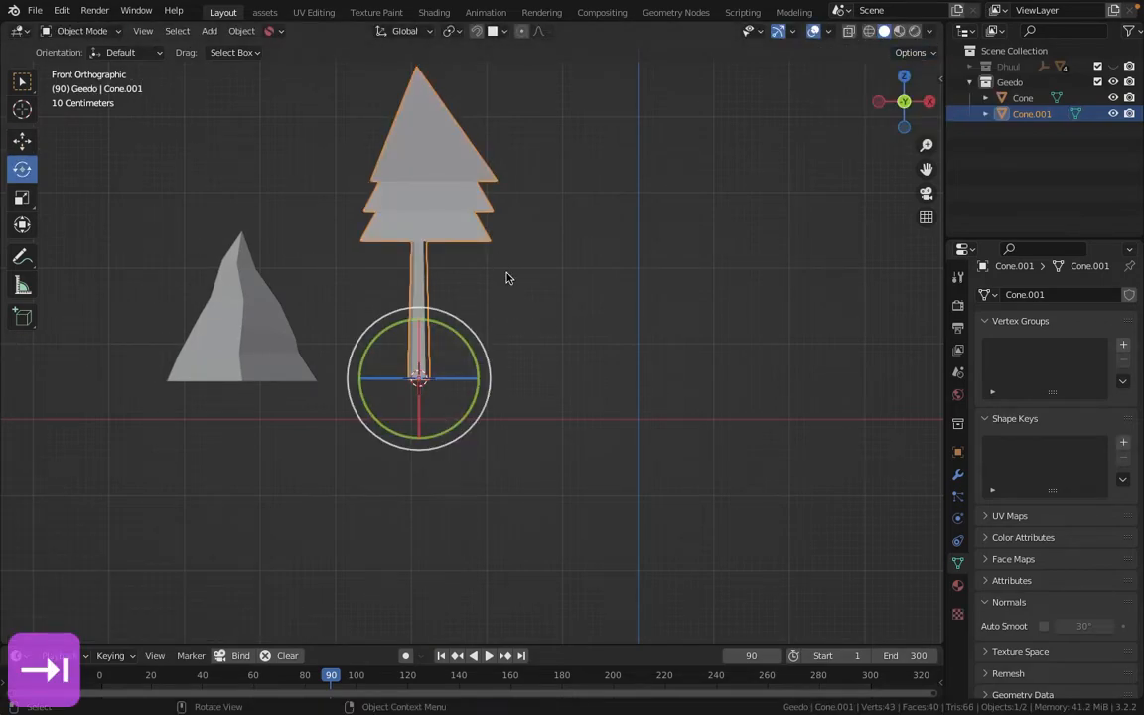
drag(359, 333, 484, 330)
Duplicate the tree along positive X and place the copy beside the original
shift+middle_drag(484, 329, 437, 378)
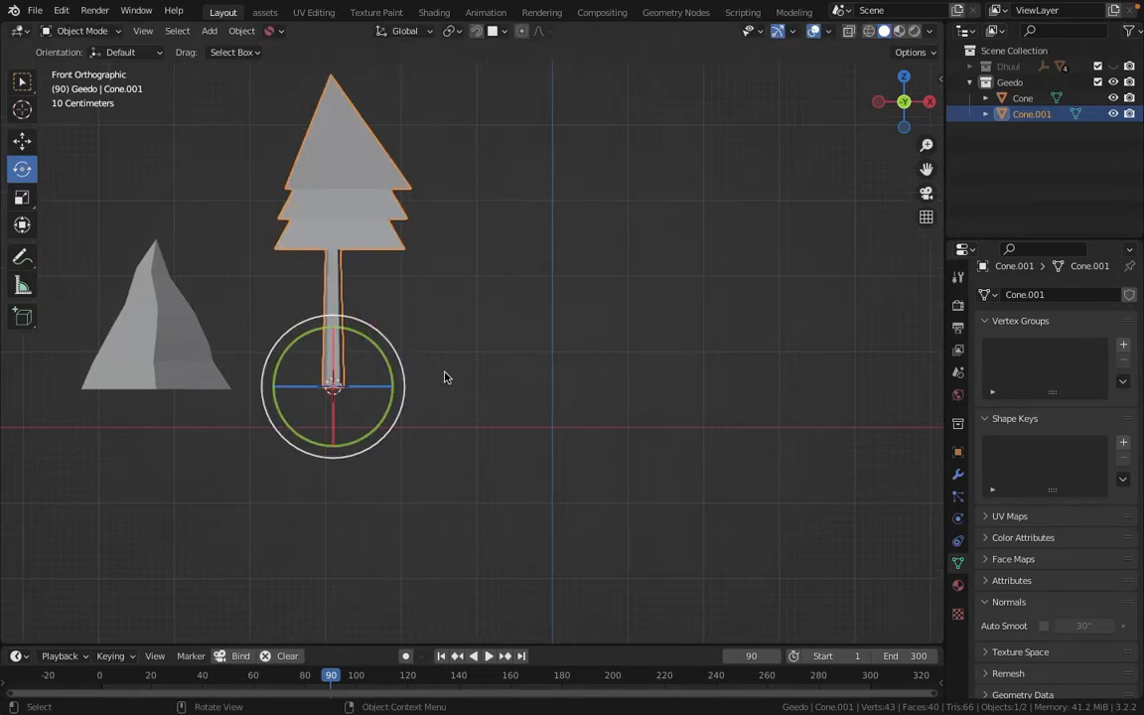
key(shift+d)
key(x)
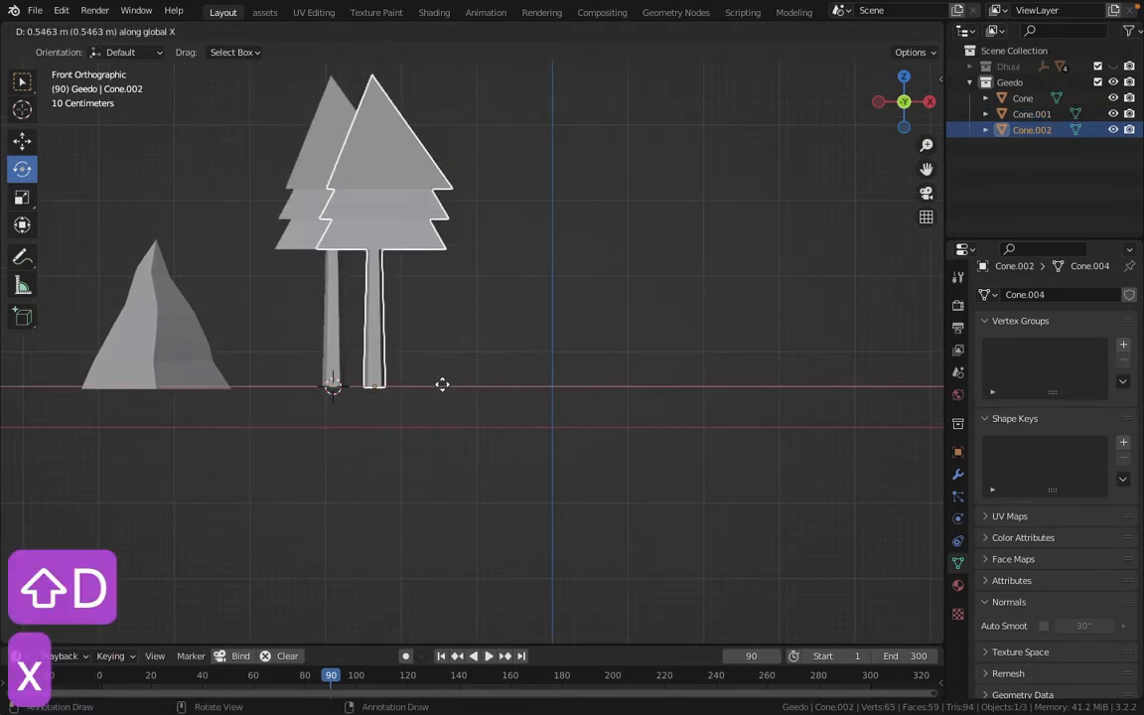
click(542, 397)
Shorten the copied tree's trunk by moving its tiers and upper trunk vertices down about 0.55 m along Z
key(Tab)
shift+middle_drag(638, 280, 629, 314)
drag(455, 77, 498, 147)
click(868, 32)
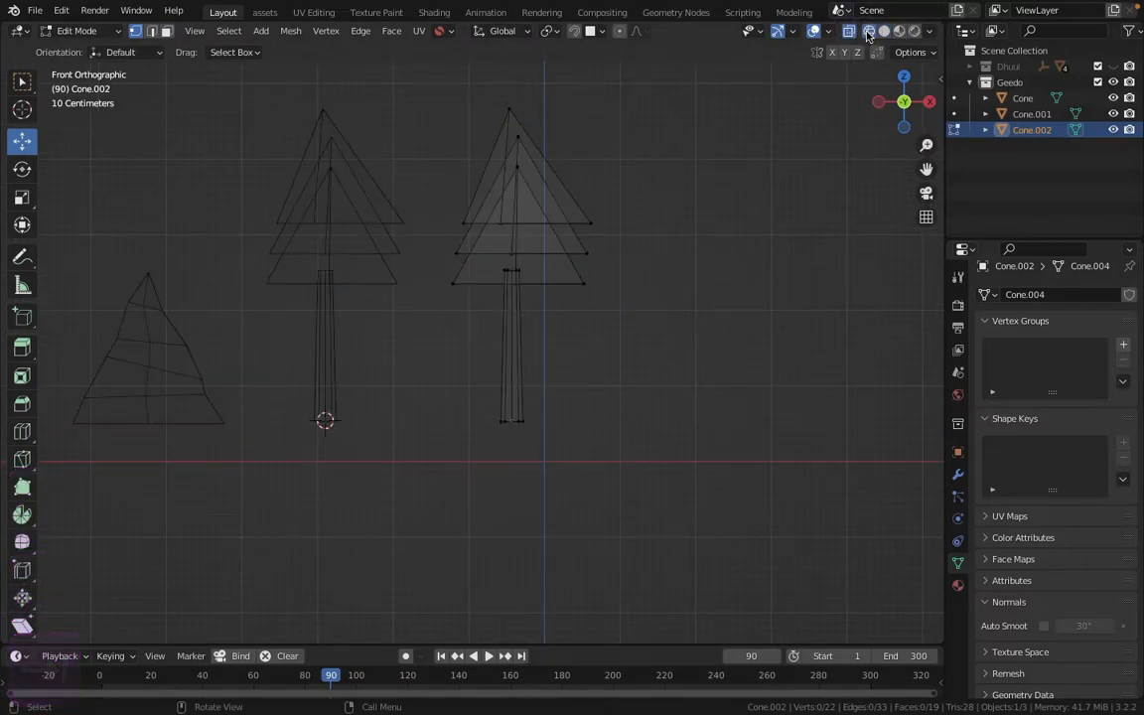
drag(441, 95, 687, 344)
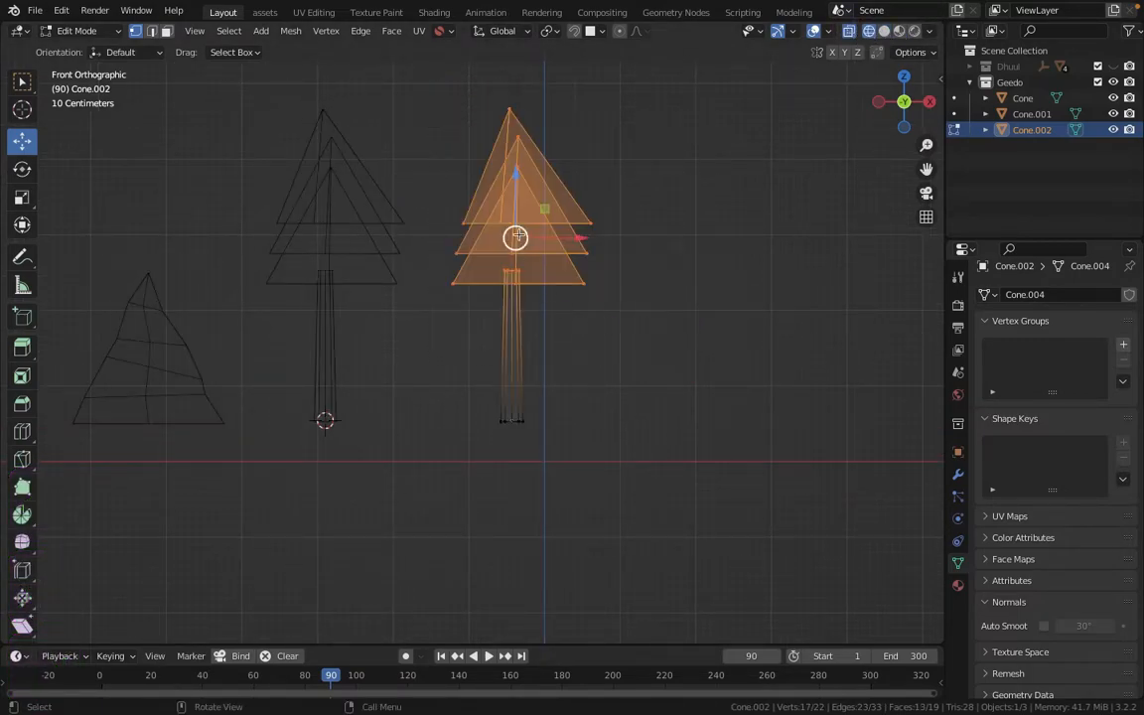
drag(517, 173, 520, 214)
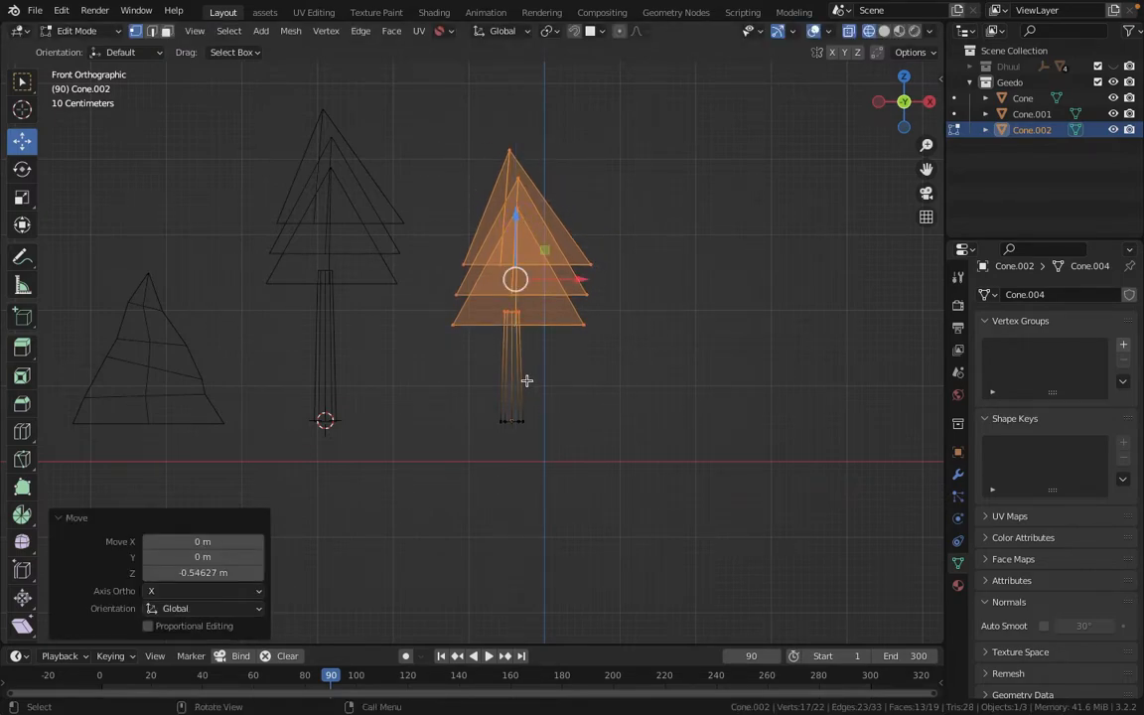
Select the shorter tree's whole top tier and rotate it around Z to a different orientation from the tiers below
key(shift+z)
click(509, 151)
key(l)
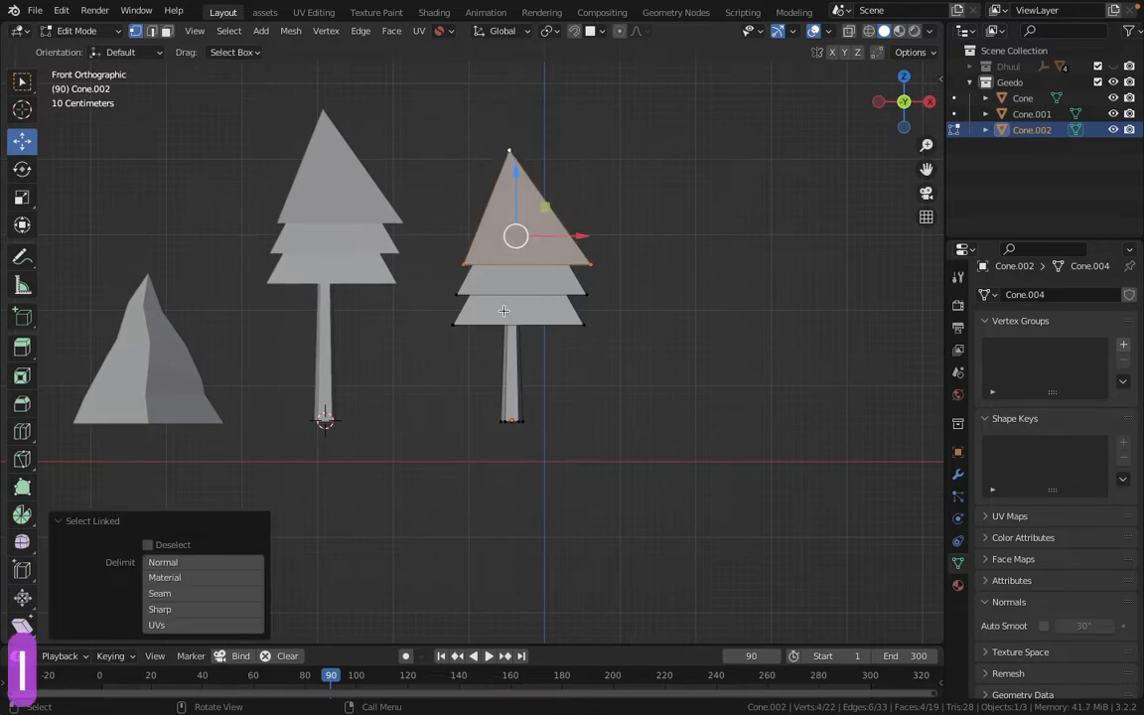
click(21, 226)
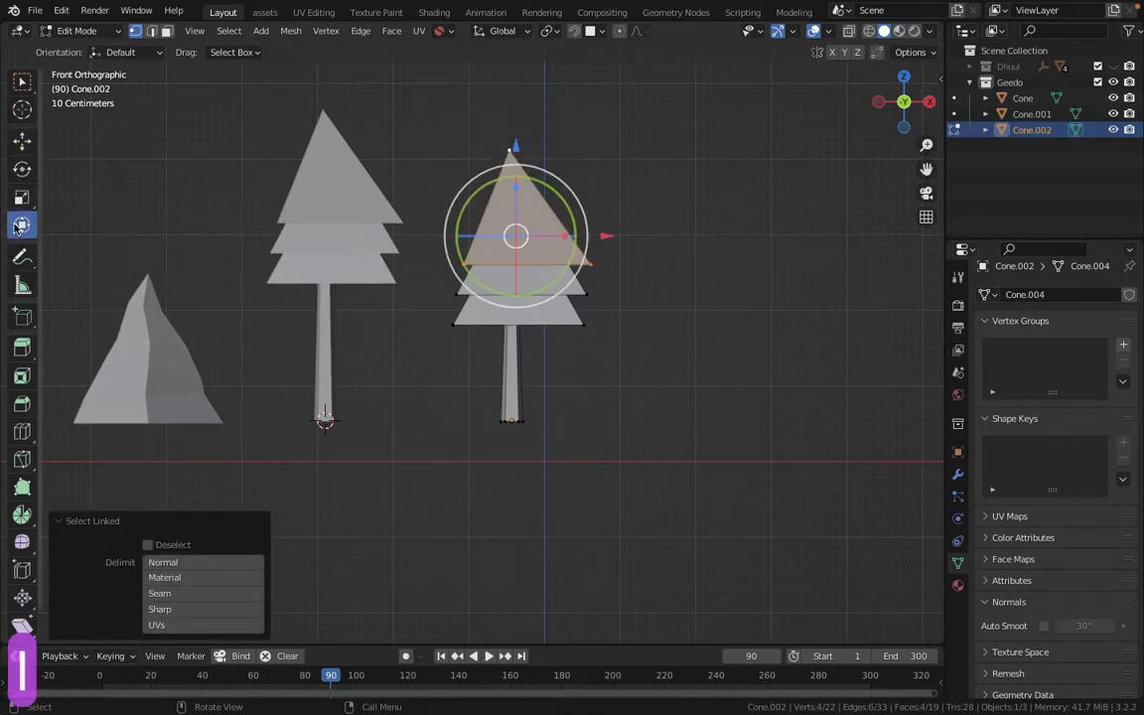
click(22, 169)
drag(458, 237, 537, 254)
key(ctrl+z)
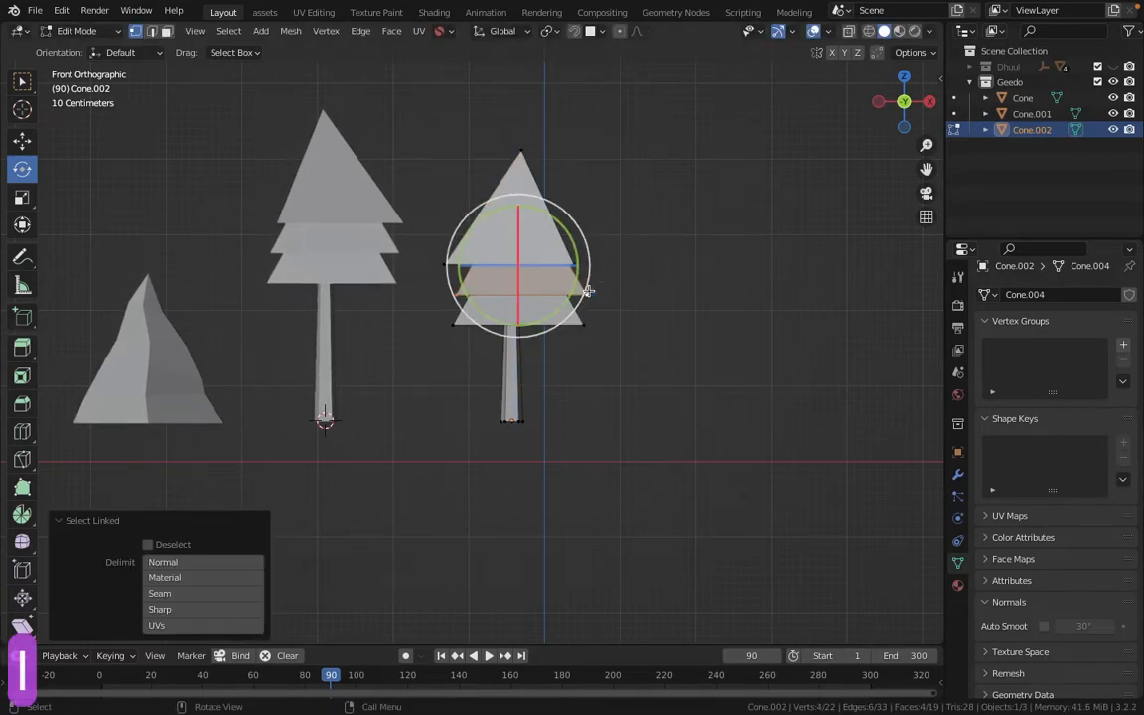
Rotate the shorter tree's middle tier about -16.7° around Z and turn the bottom tier to a different angle
middle_drag(581, 300, 549, 312)
drag(556, 304, 556, 344)
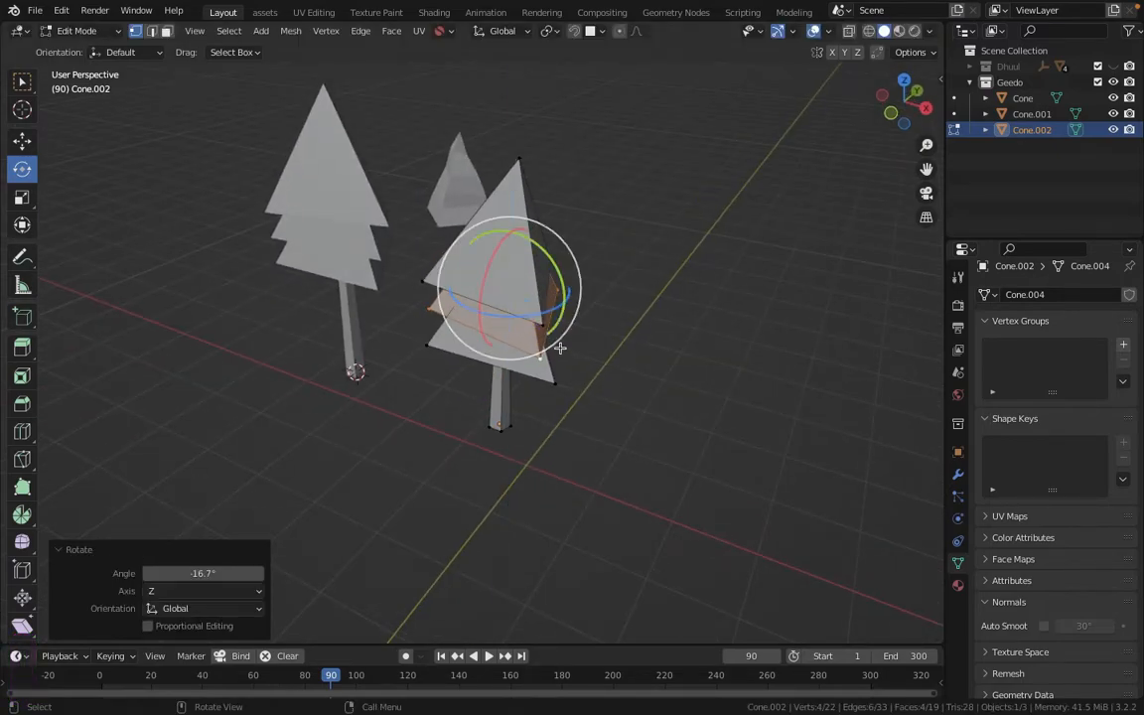
click(558, 375)
key(l)
drag(534, 343, 521, 413)
Scale down the bottom ring of the shorter tree's trunk so the trunk is straight, and return to solid object mode
drag(563, 467, 434, 396)
key(shift+z)
drag(587, 462, 426, 390)
key(s)
click(675, 461)
key(Tab)
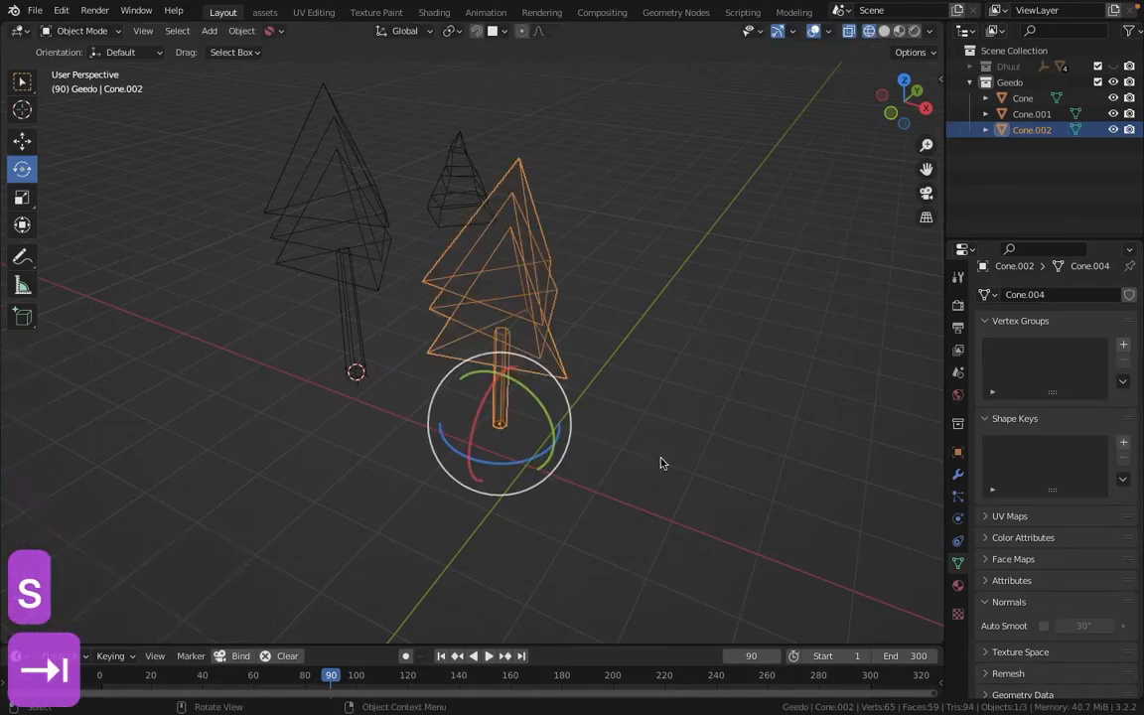
key(shift+z)
Duplicate the original tall tree about 4.64 m along X, placing the copy beyond the shorter tree
middle_drag(588, 389, 581, 336)
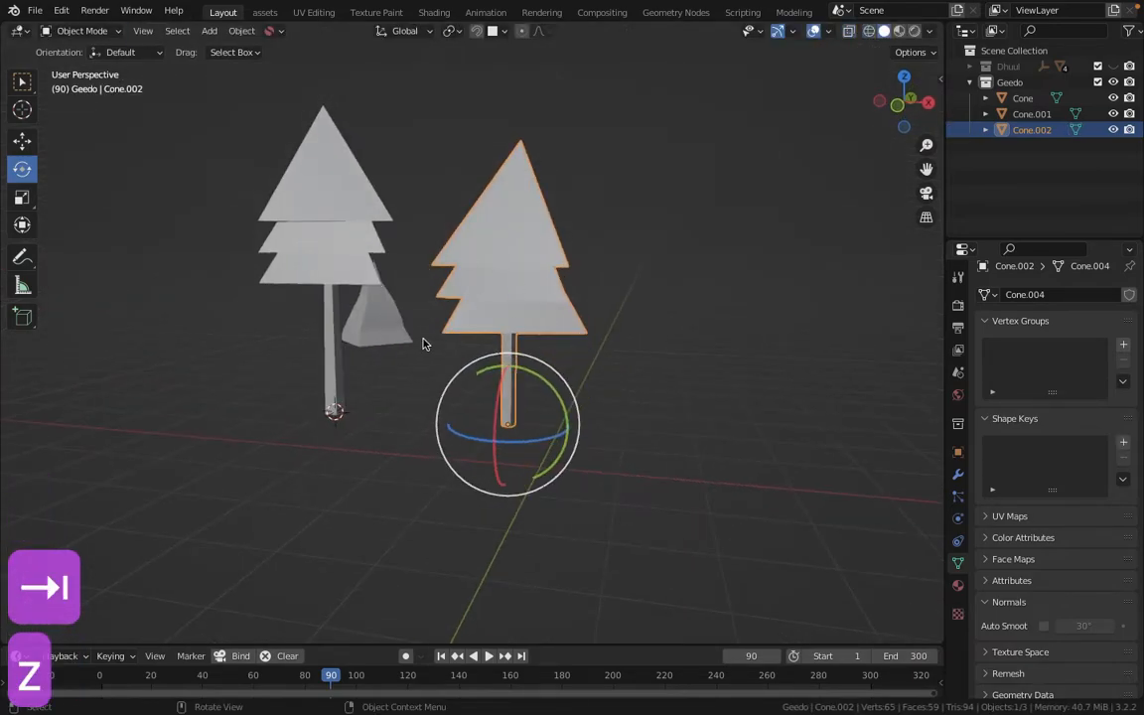
middle_drag(532, 435, 488, 361)
key(1)
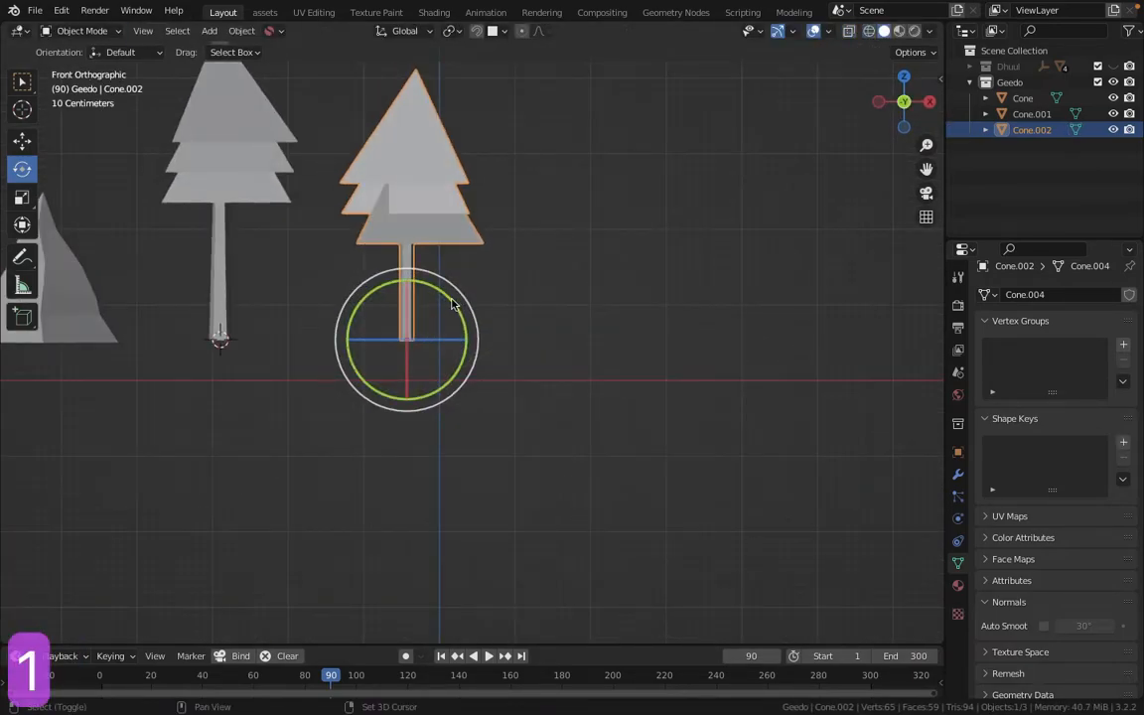
click(251, 263)
shift+middle_drag(252, 264, 425, 298)
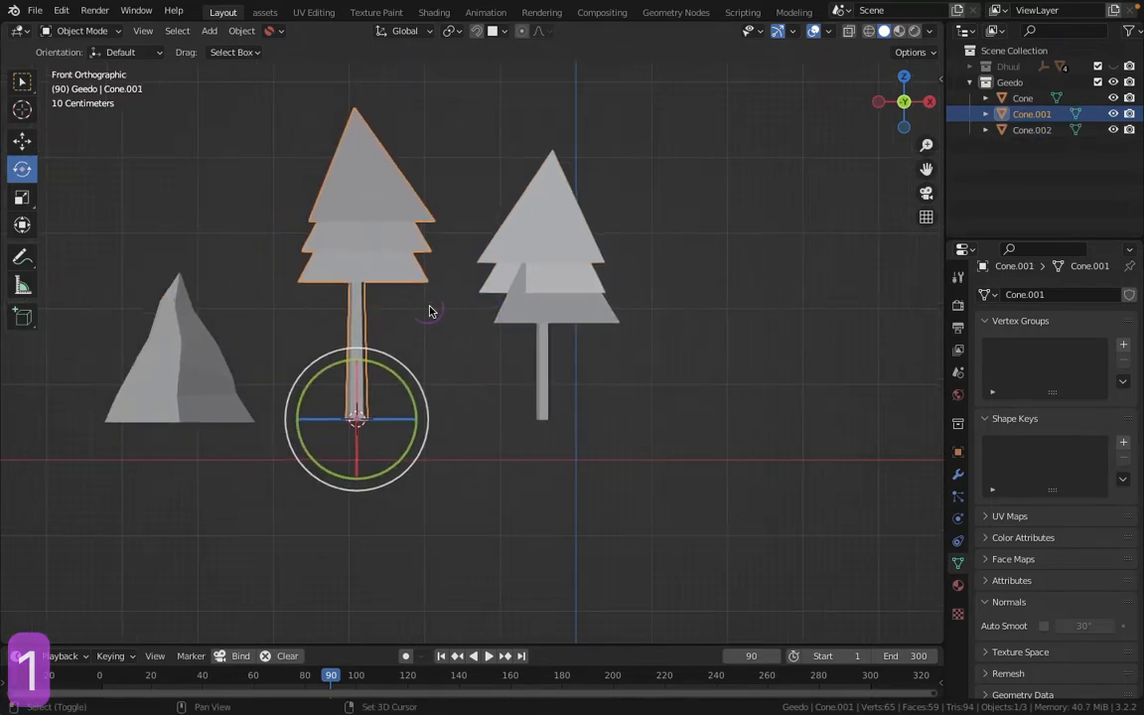
key(shift+d)
key(x)
click(826, 313)
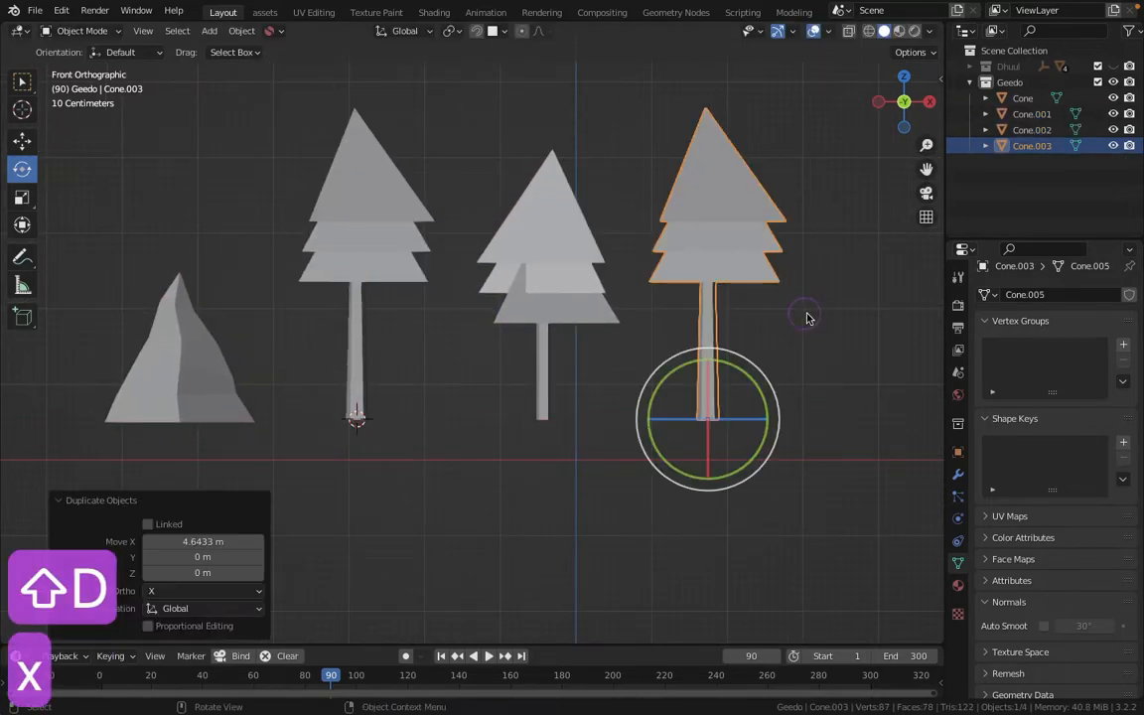
Add two horizontal edge loops to the new copy's trunk, one at mid-height and one halfway between it and the top
shift+middle_drag(807, 318, 616, 322)
shift+middle_drag(675, 387, 639, 367)
key(Tab)
drag(648, 516, 424, 379)
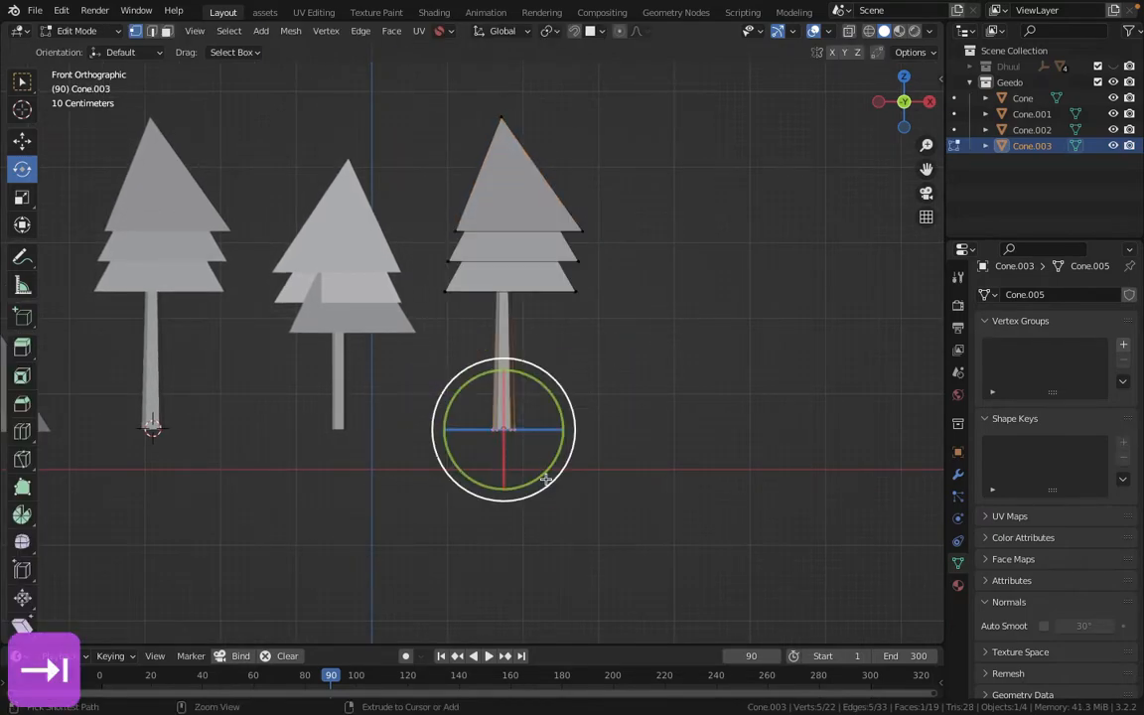
key(ctrl+r)
click(534, 349)
click(533, 349)
key(ctrl+r)
click(519, 317)
click(519, 319)
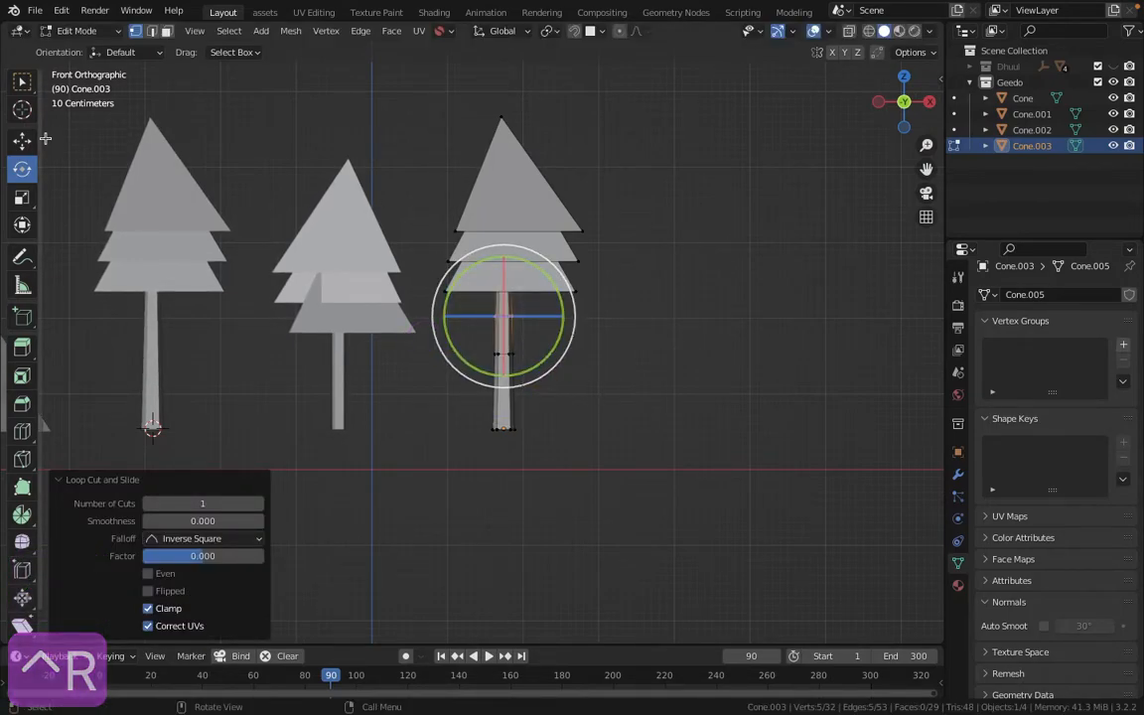
Show the scene in wireframe and select the mid-height edge loop on the new copy's trunk for moving
click(21, 140)
click(533, 376)
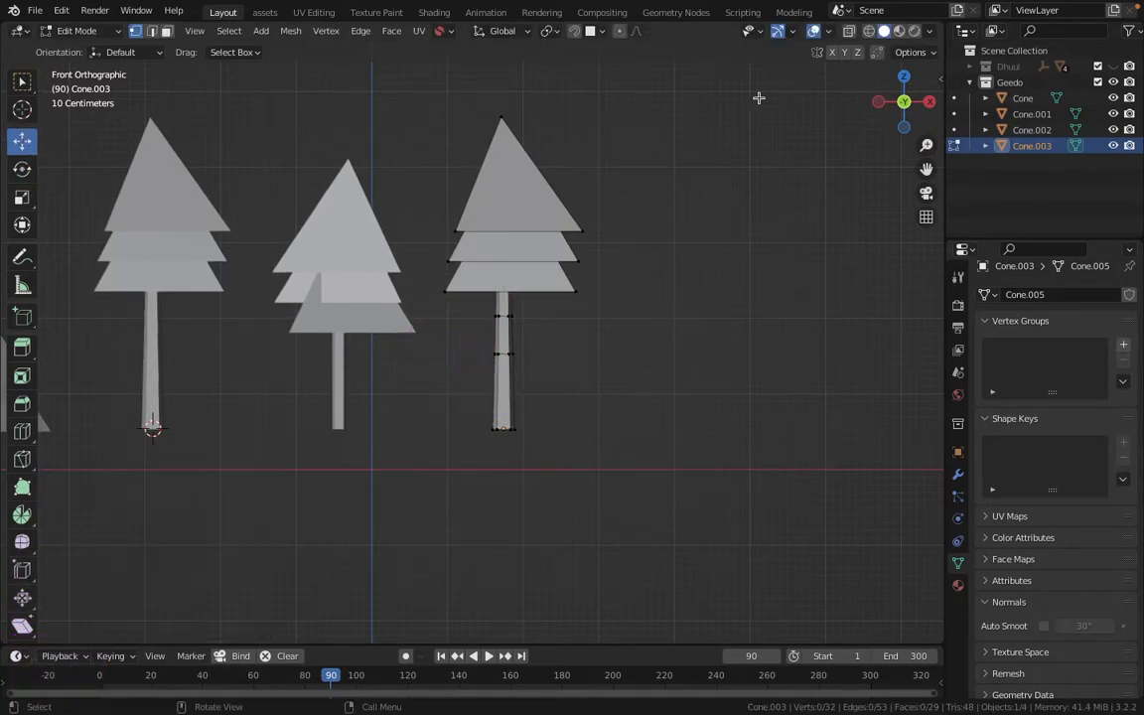
click(869, 31)
drag(598, 395, 356, 334)
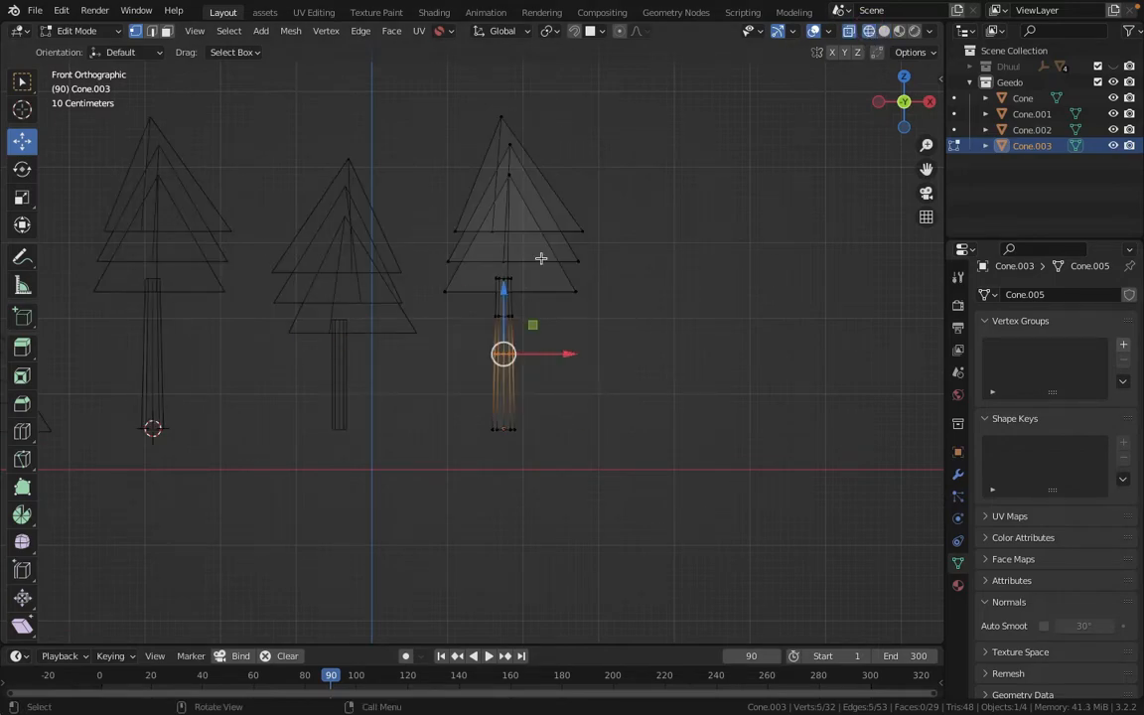
Try the solid and material preview displays and return the viewport to wireframe
click(884, 31)
click(899, 31)
click(883, 31)
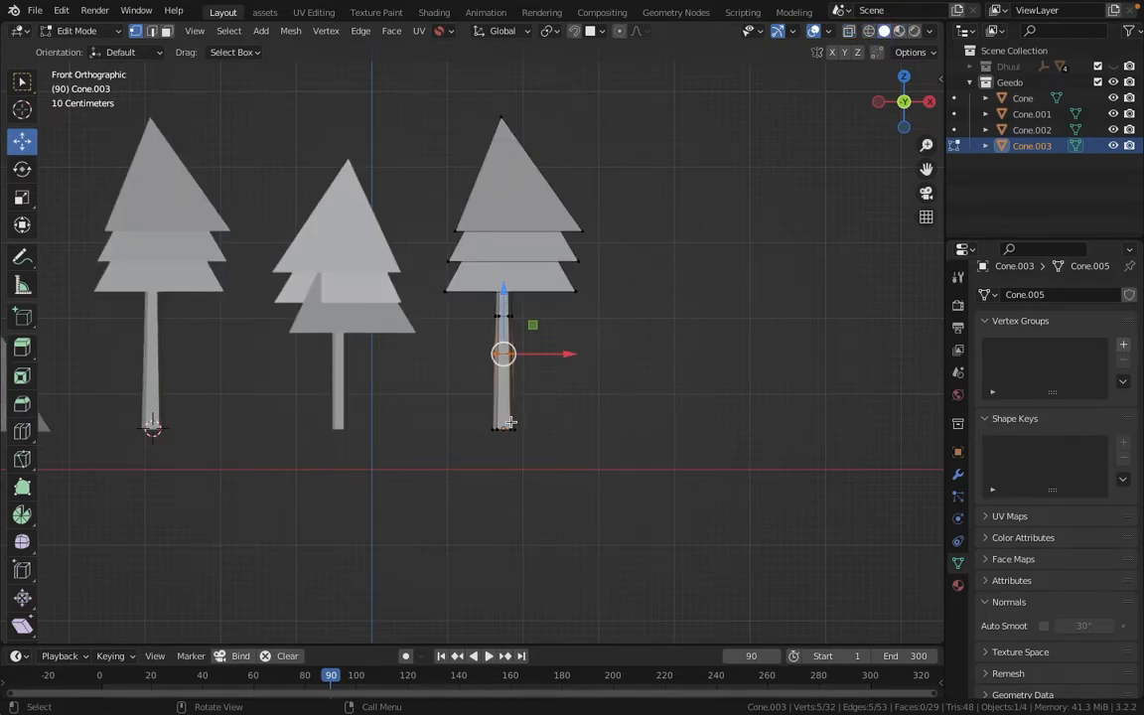
key(z)
click(376, 418)
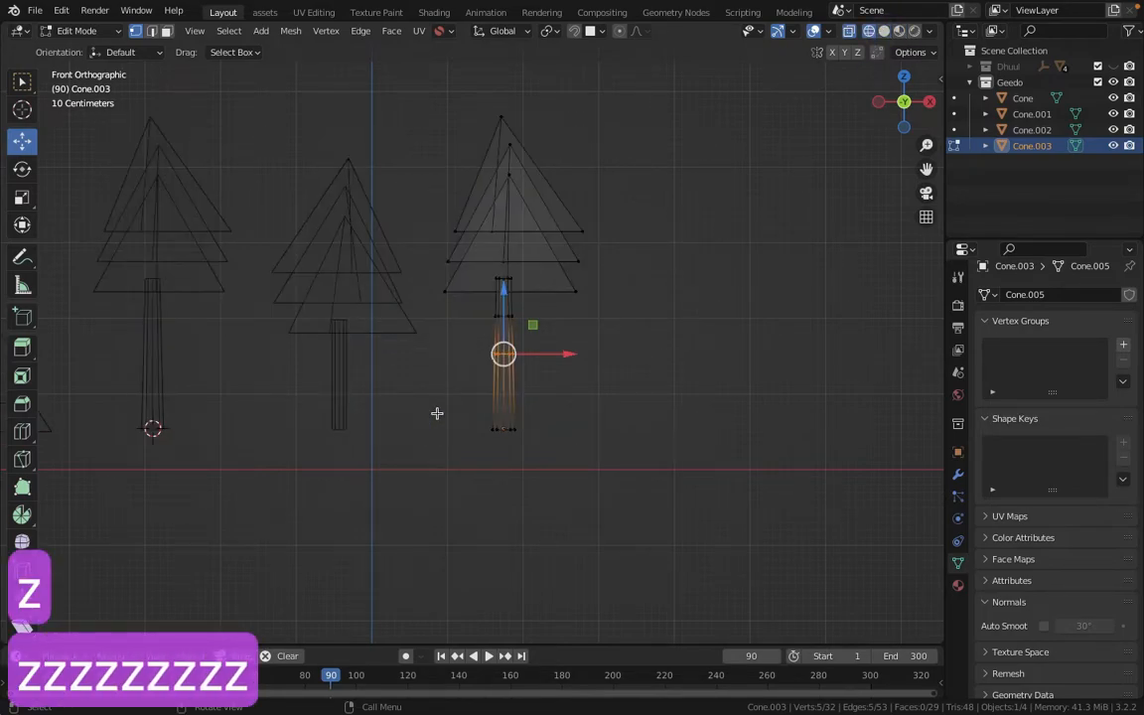
key(z)
click(380, 413)
key(z)
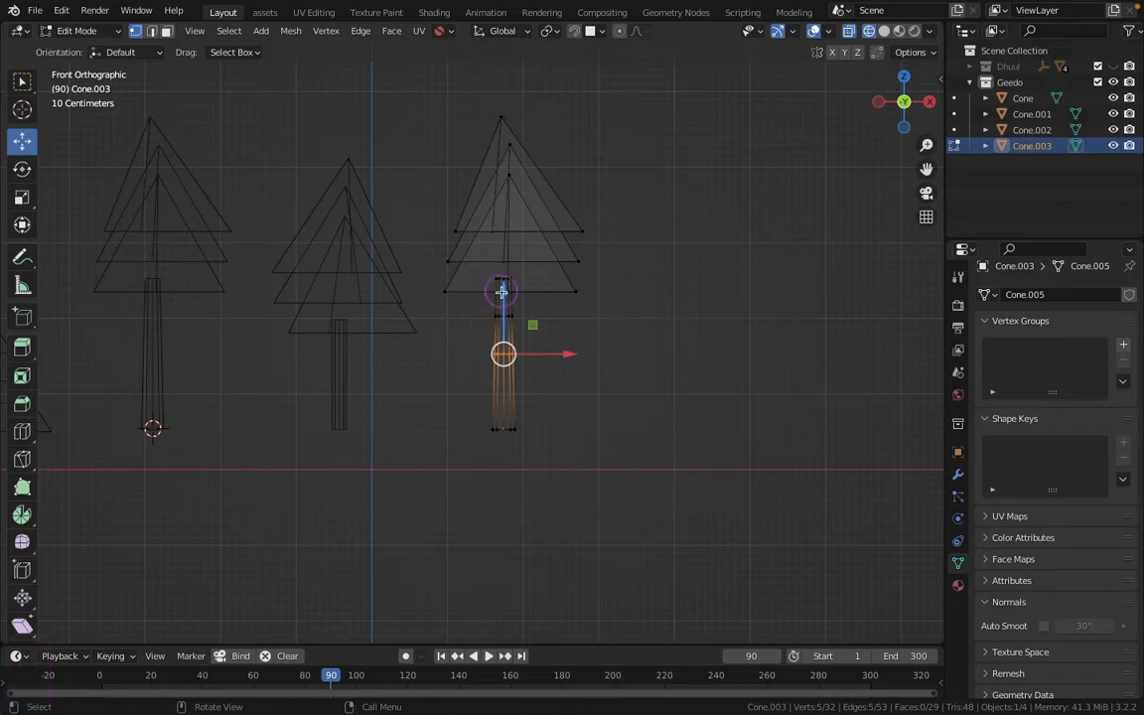
Bend the trunk by lowering its middle loop and nudging it toward -X, and moving the upper loop about 0.042 m along X
drag(504, 293, 504, 312)
drag(559, 371, 554, 375)
drag(463, 301, 573, 315)
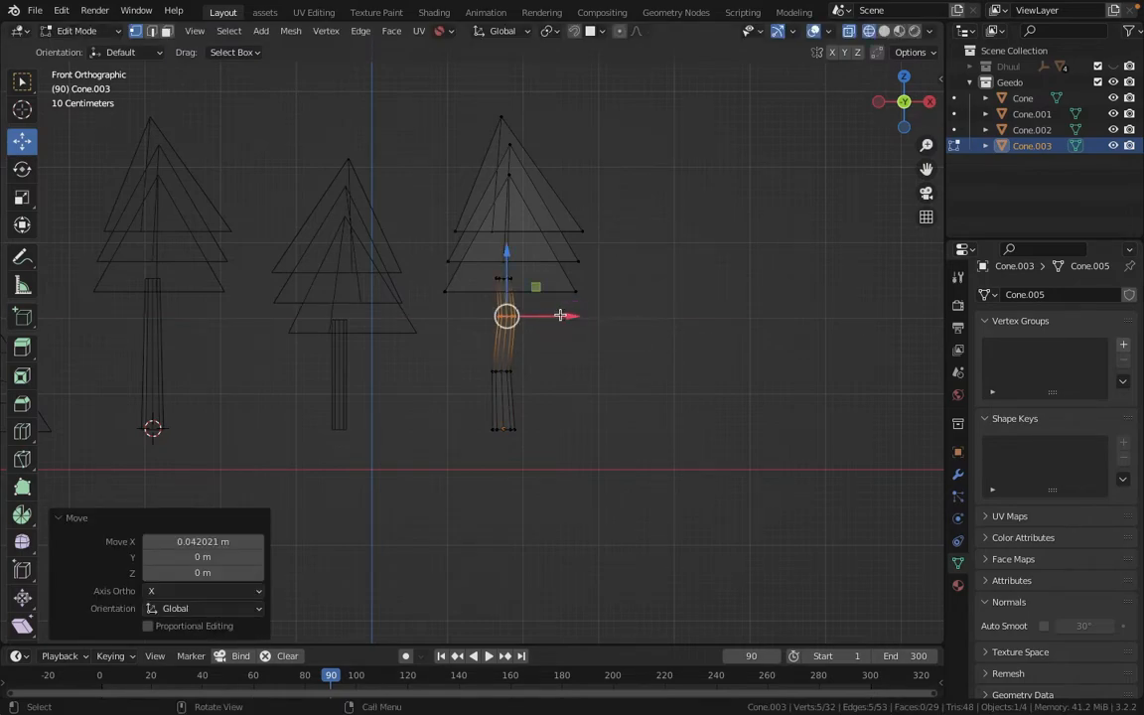
Raise the tips of the copy's three tiers, and raise the base rings of the top and middle tiers by smaller amounts
drag(450, 95, 608, 221)
middle_drag(577, 192, 585, 276)
key(1)
drag(505, 230, 509, 205)
drag(570, 357, 454, 317)
drag(510, 286, 506, 274)
drag(569, 375, 453, 355)
drag(501, 306, 502, 299)
Rotate the middle tier's base ring around Z and return to solid object mode
key(r)
key(z)
click(600, 355)
key(z)
key(Tab)
mouse_move(544, 341)
middle_down()
mouse_move(524, 343)
mouse_move(500, 316)
mouse_move(495, 326)
middle_up()
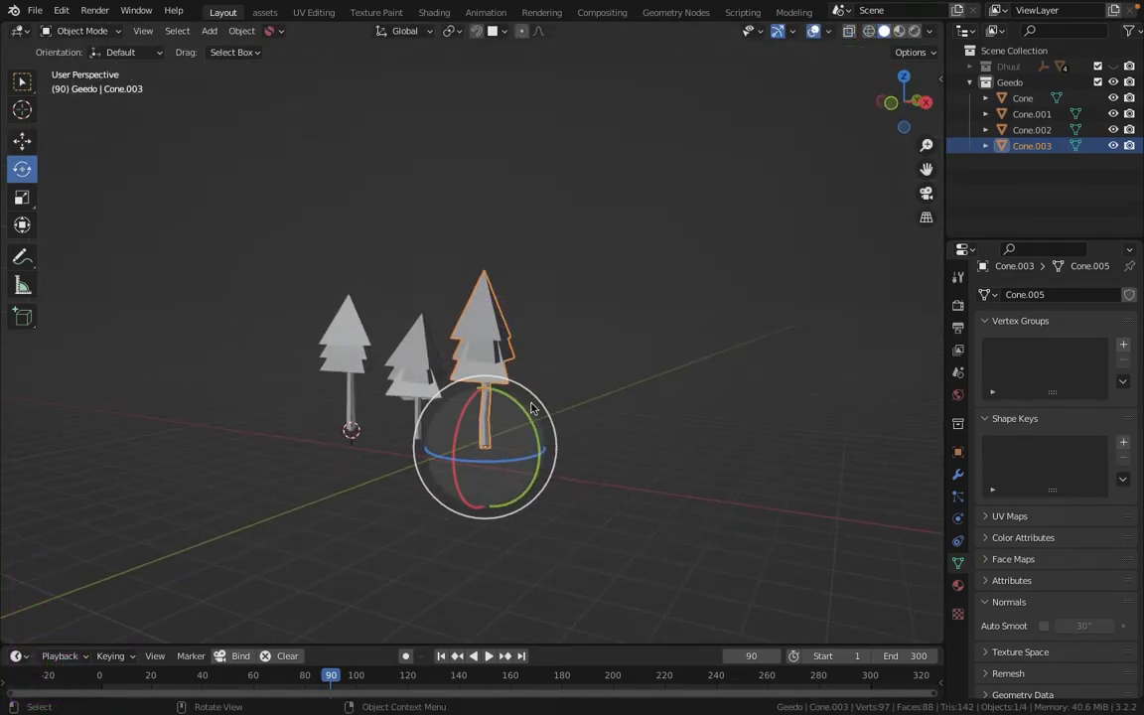
scroll(497, 437, down, 2)
key(1)
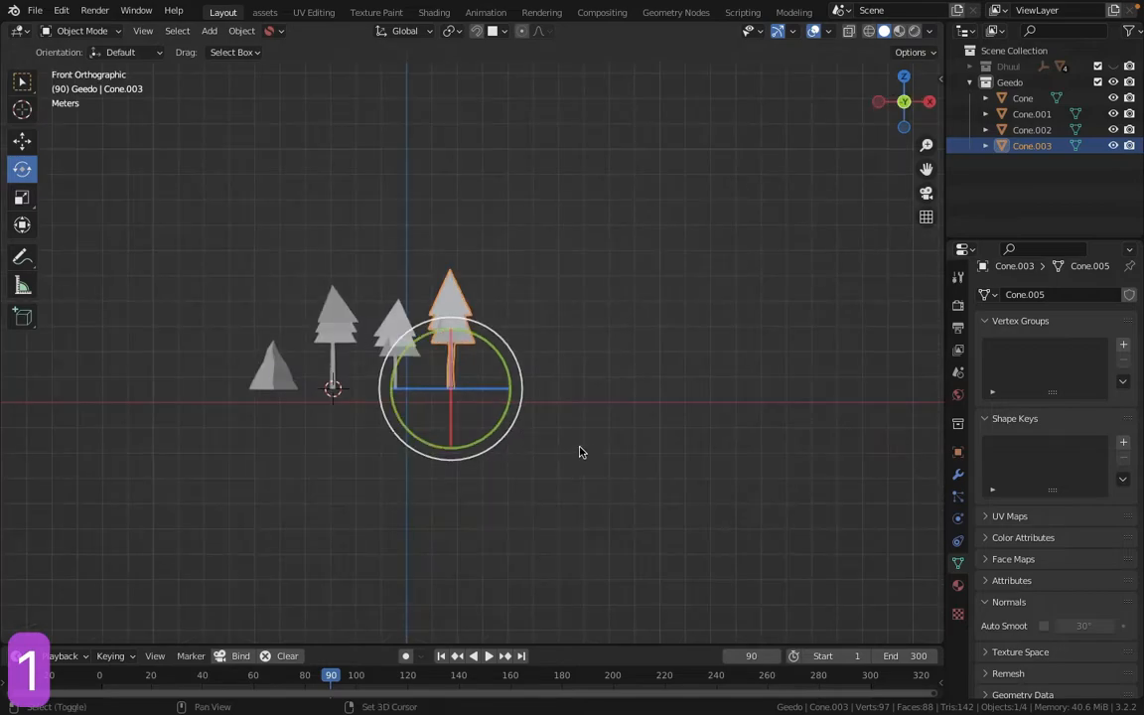
scroll(582, 452, up, 3)
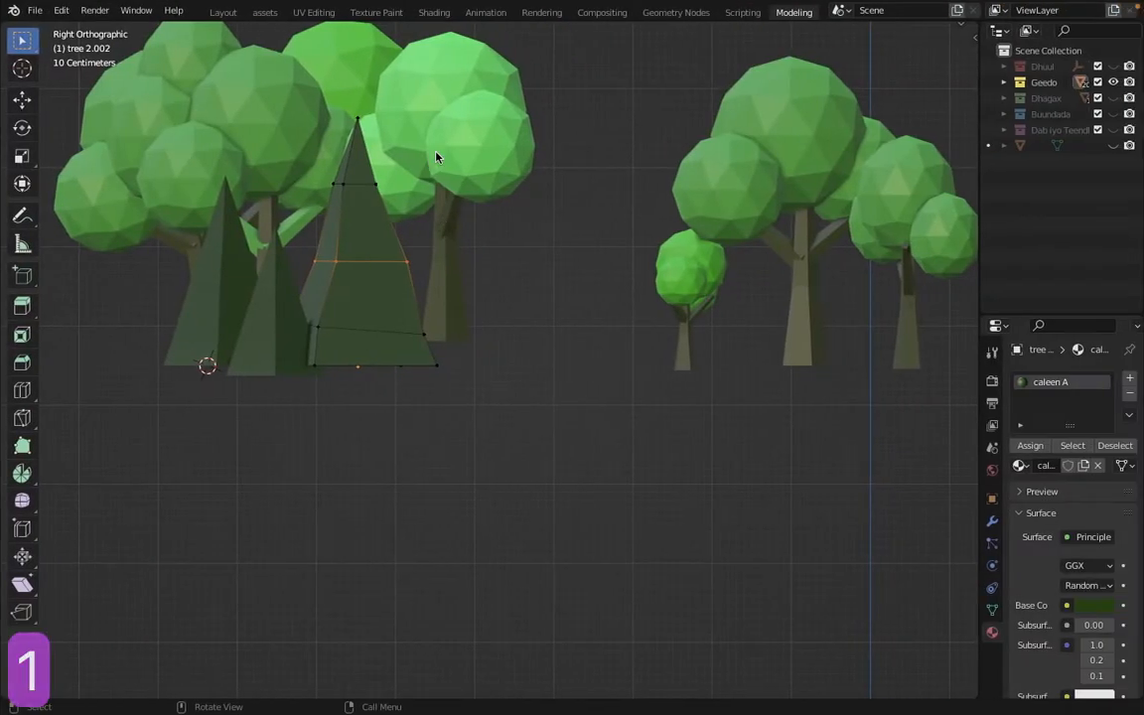
Examine the round-crowned low-poly trees in the finished reference scene
scroll(479, 237, down, 4)
key(Tab)
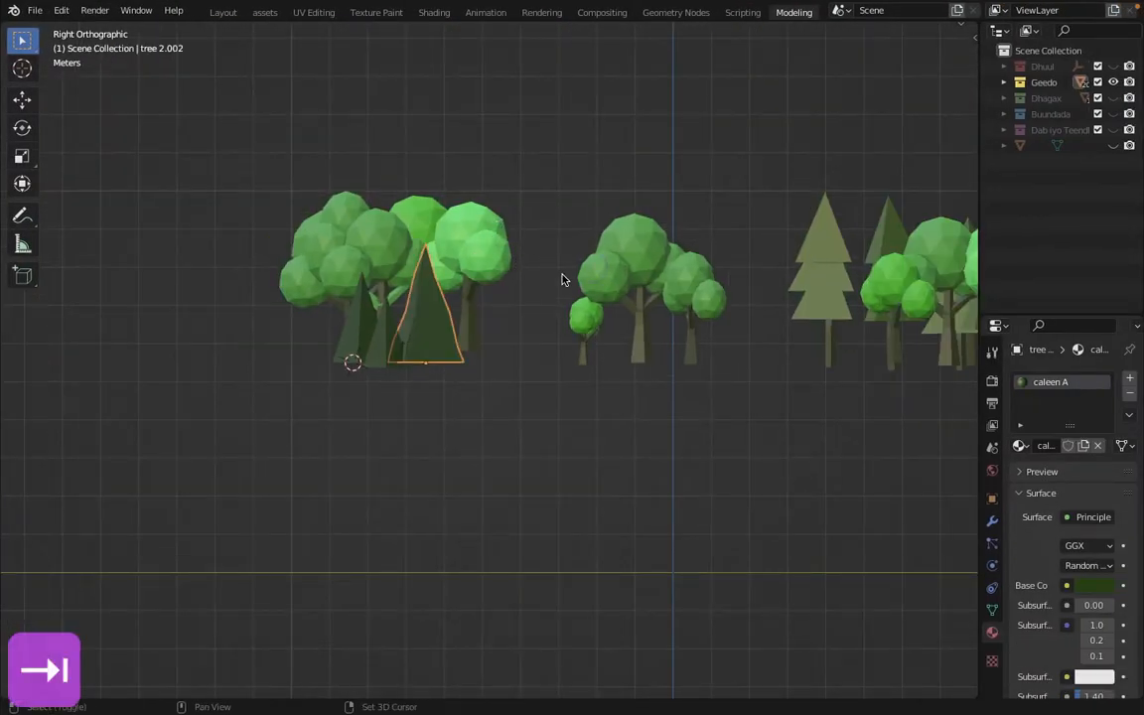
scroll(563, 275, up, 3)
click(606, 278)
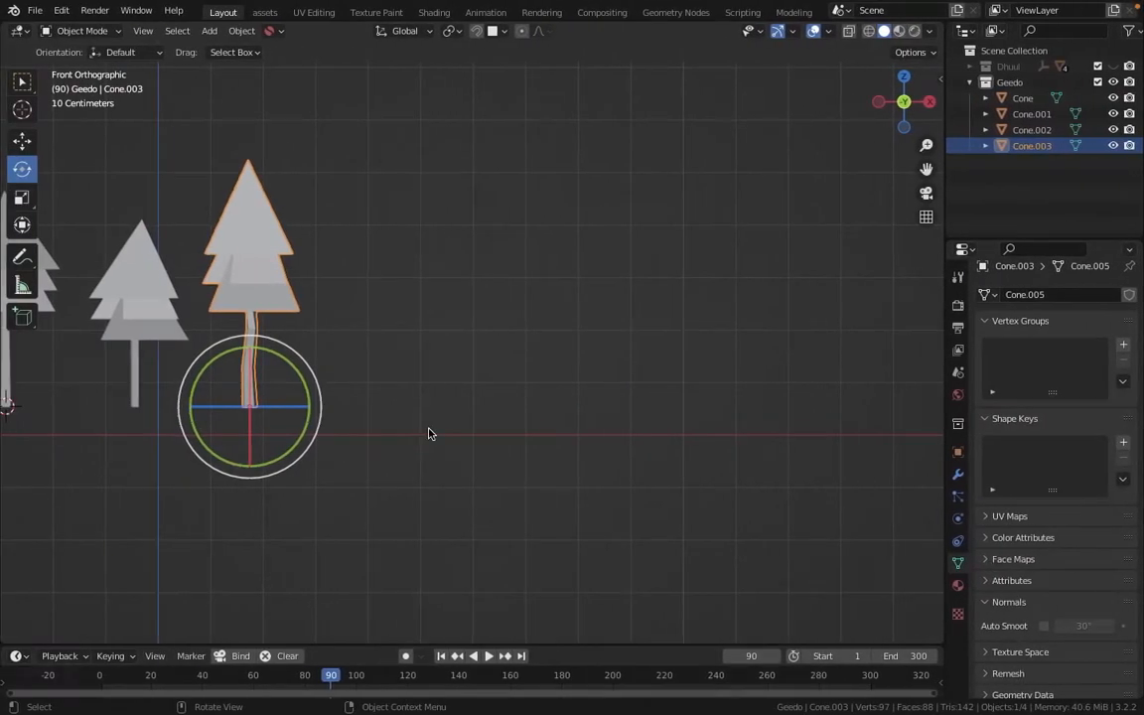
Place the 3D cursor beside the bent-trunk tree and add an ico sphere with 2 subdivisions and a 1 m radius there
scroll(432, 407, up, 6)
shift+middle_drag(279, 372, 395, 397)
shift+right_click(394, 393)
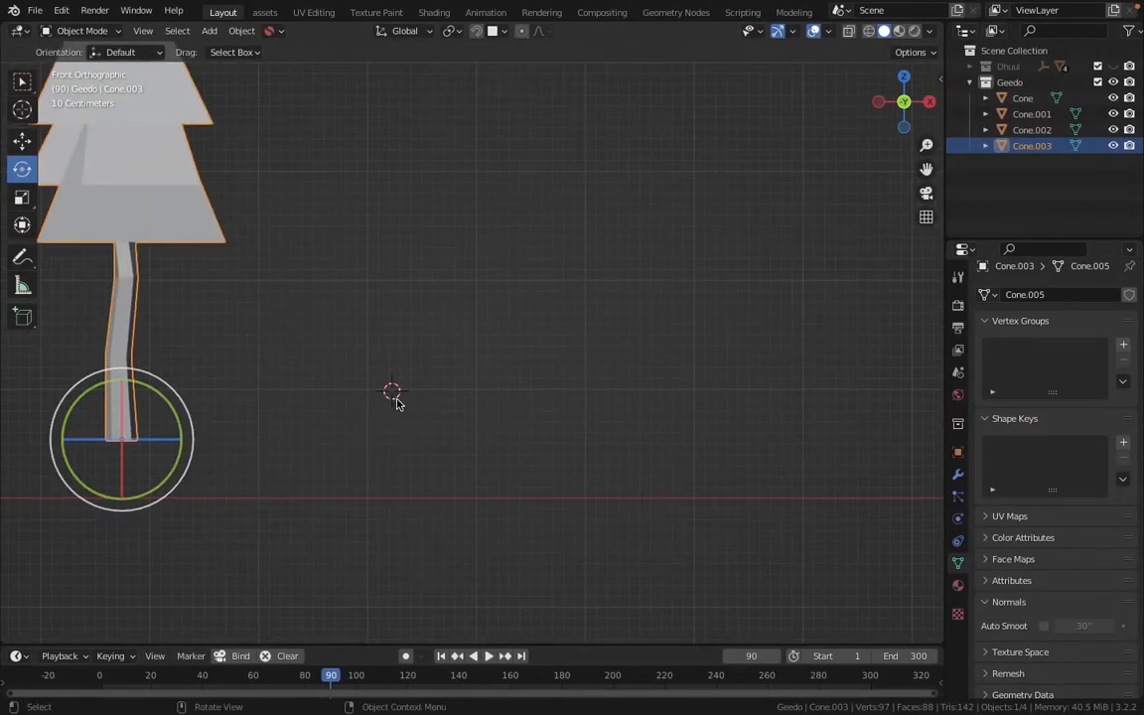
click(21, 106)
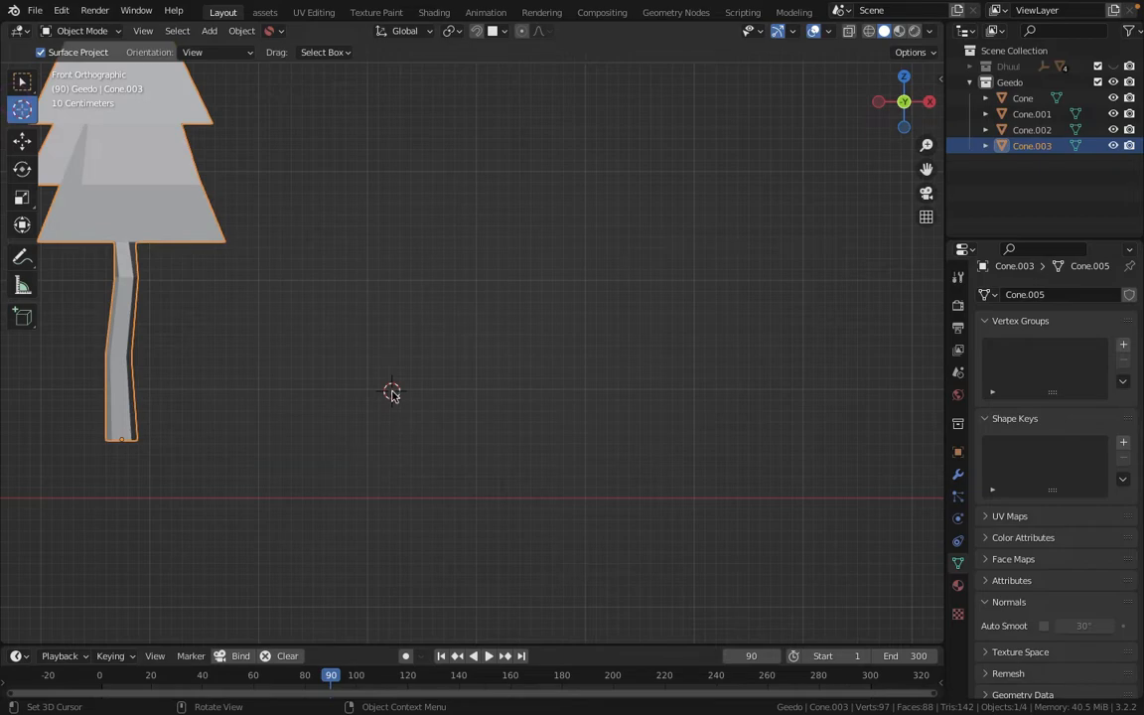
click(210, 31)
mouse_move(254, 48)
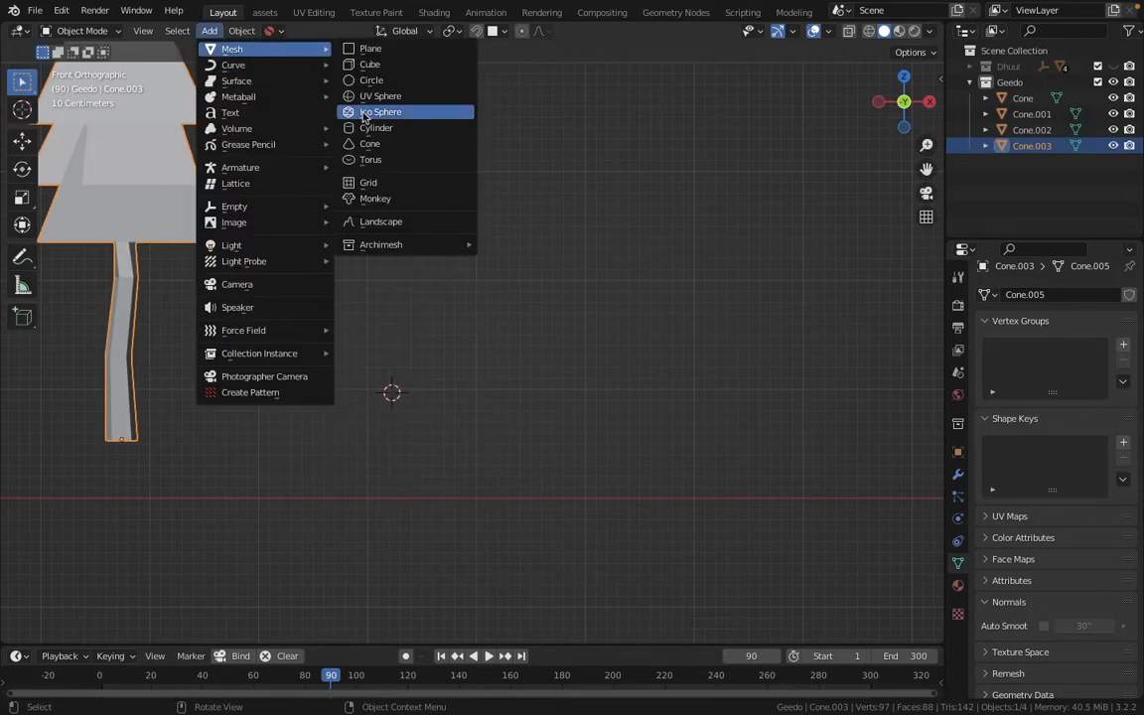
click(365, 114)
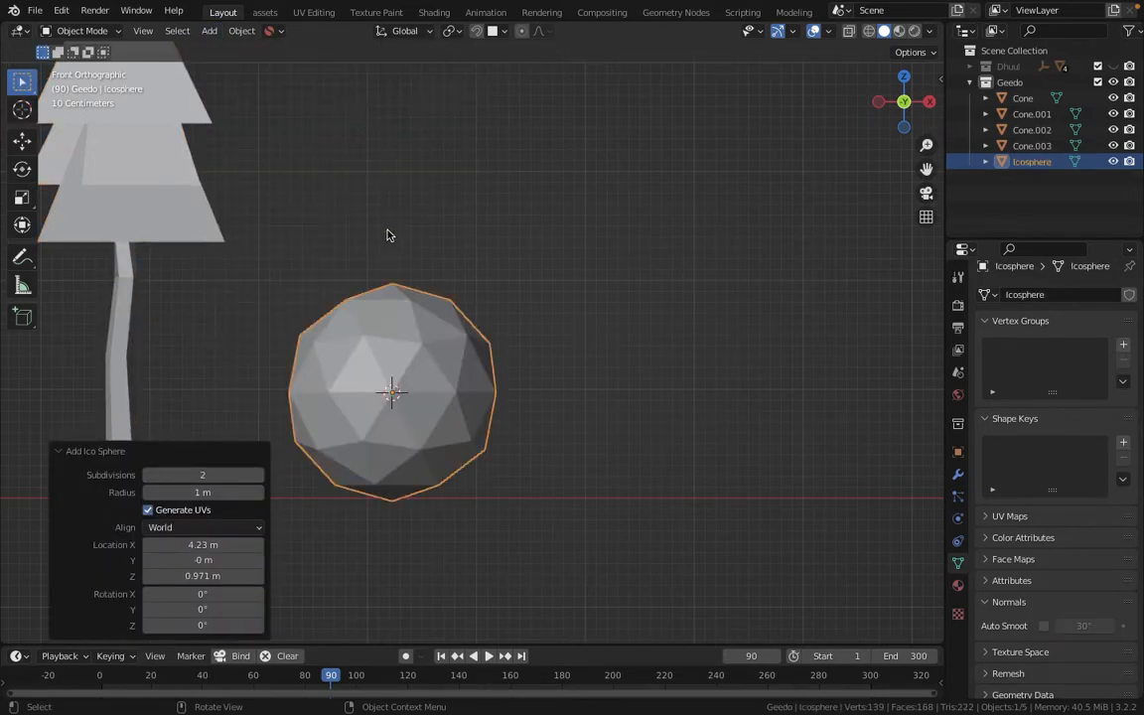
Move the ico sphere about -0.34 m along X and 1.93 m up, and flatten it to about 0.75 along Z
key(g)
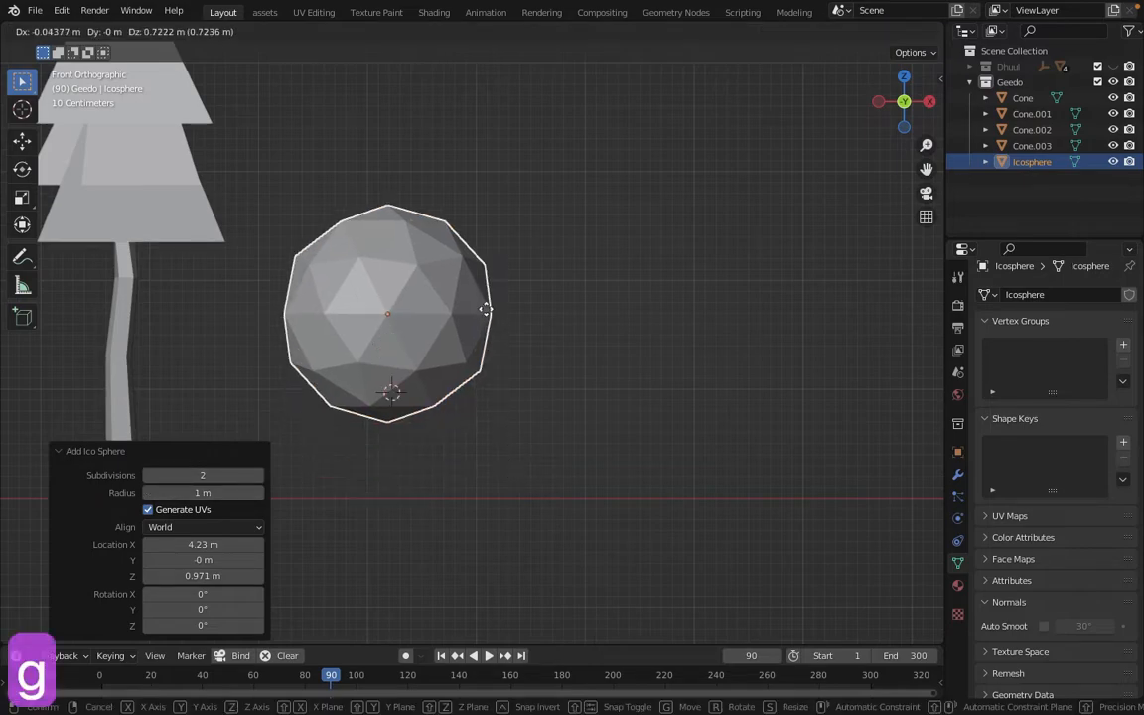
click(467, 242)
key(s)
key(z)
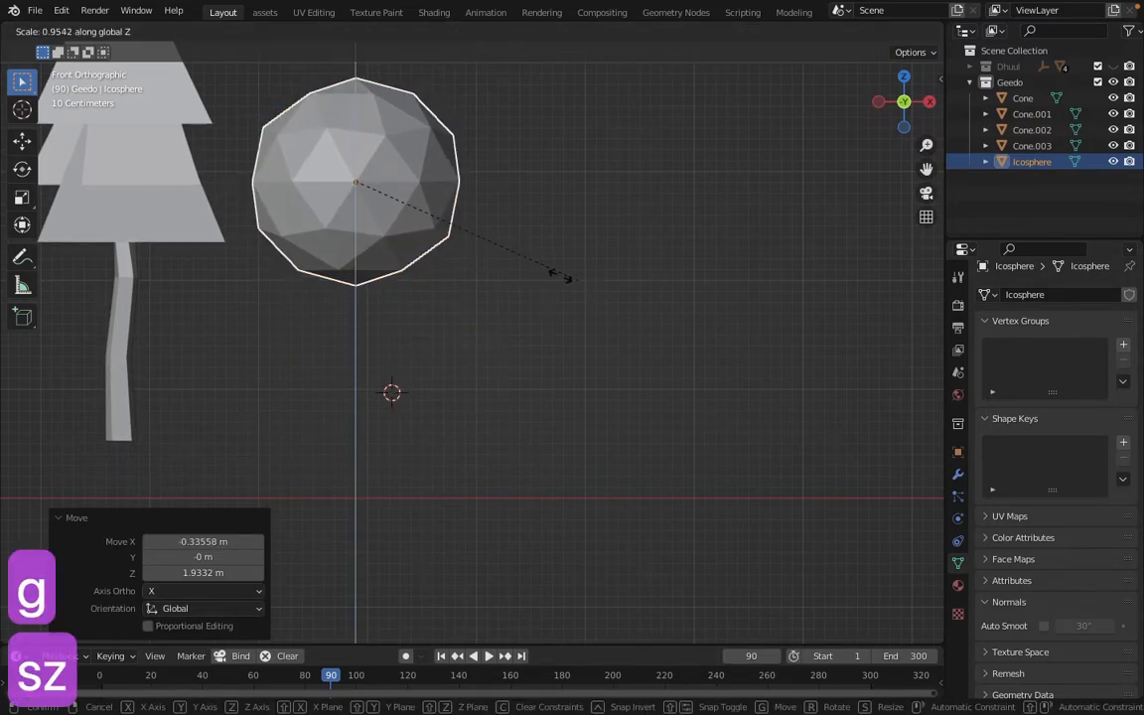
click(529, 266)
Duplicate the flattened sphere about 1.80 m along X and stretch the copy to about 1.10 along Z
key(shift+d)
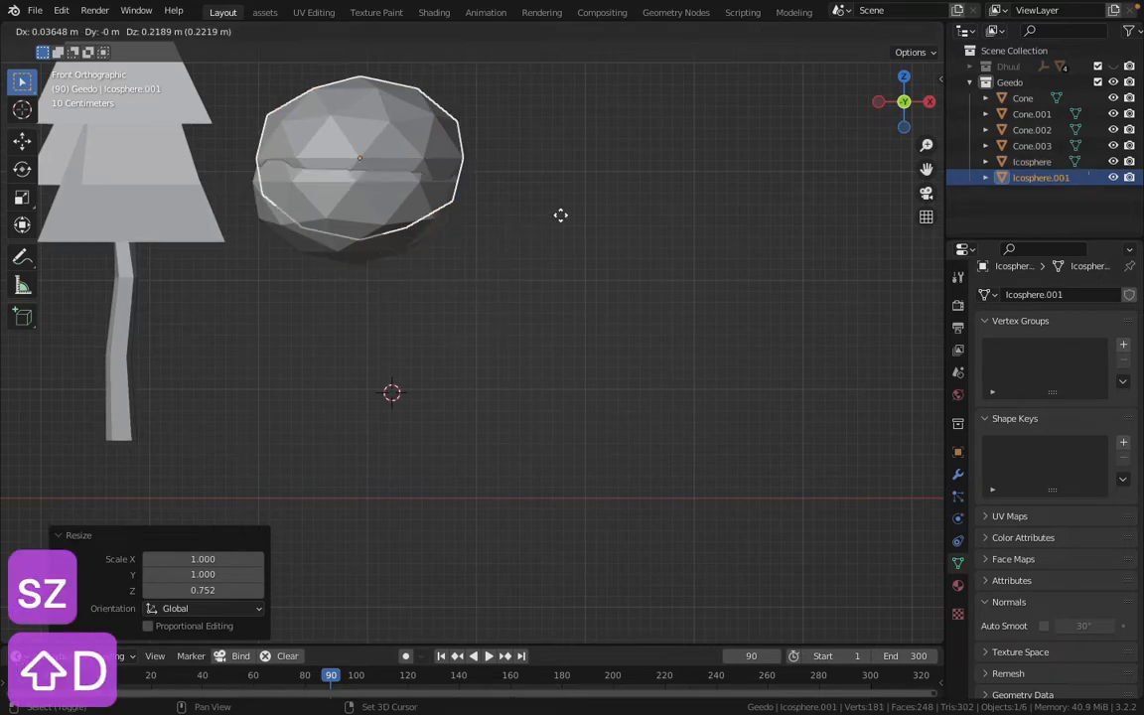
click(689, 253)
key(s)
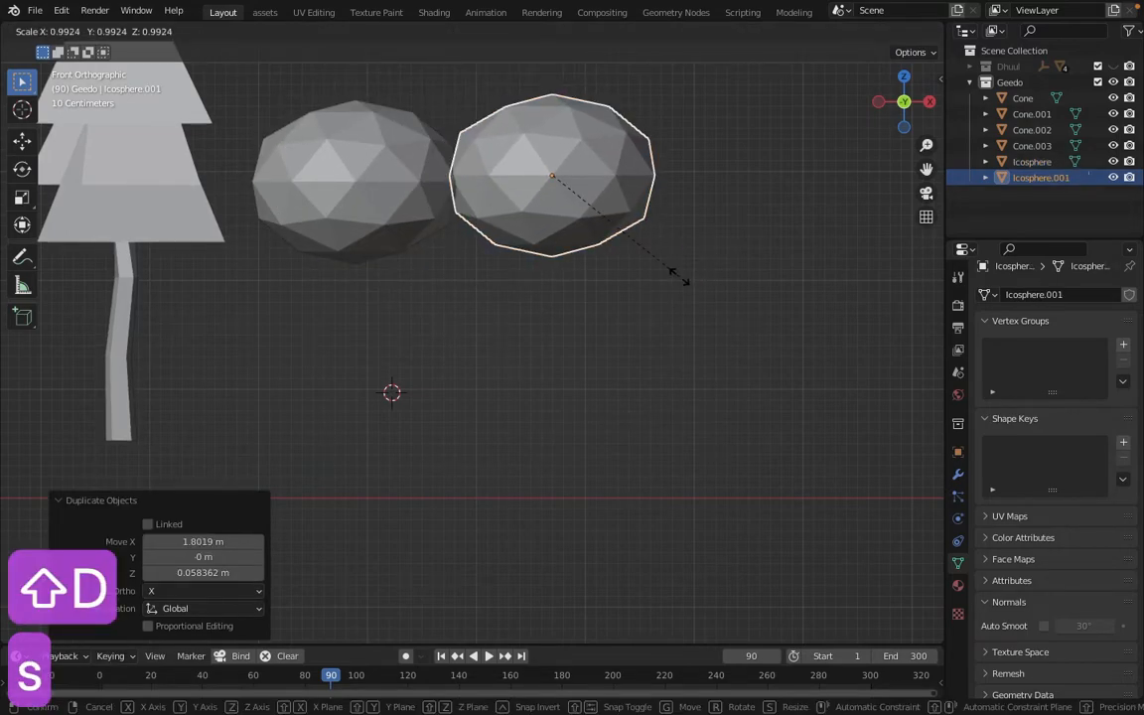
key(z)
click(690, 294)
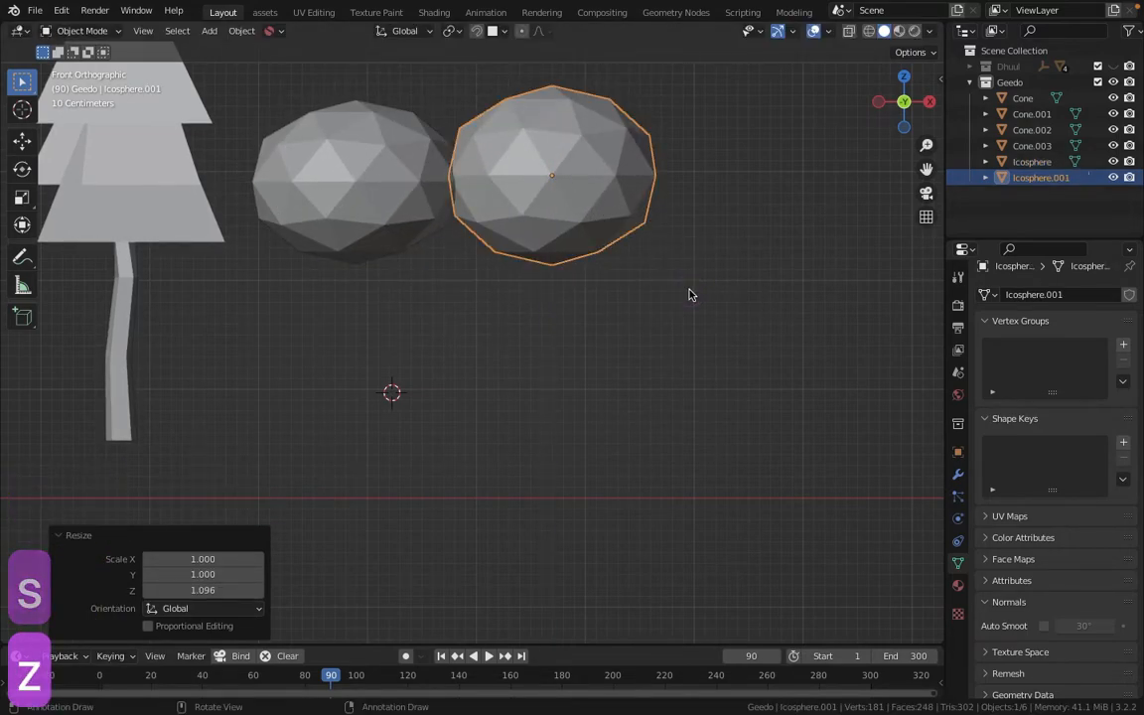
Duplicate the second sphere about -0.99 m along X and 0.63 m up, and scale the copy by about 1.31
shift+middle_drag(595, 220, 625, 357)
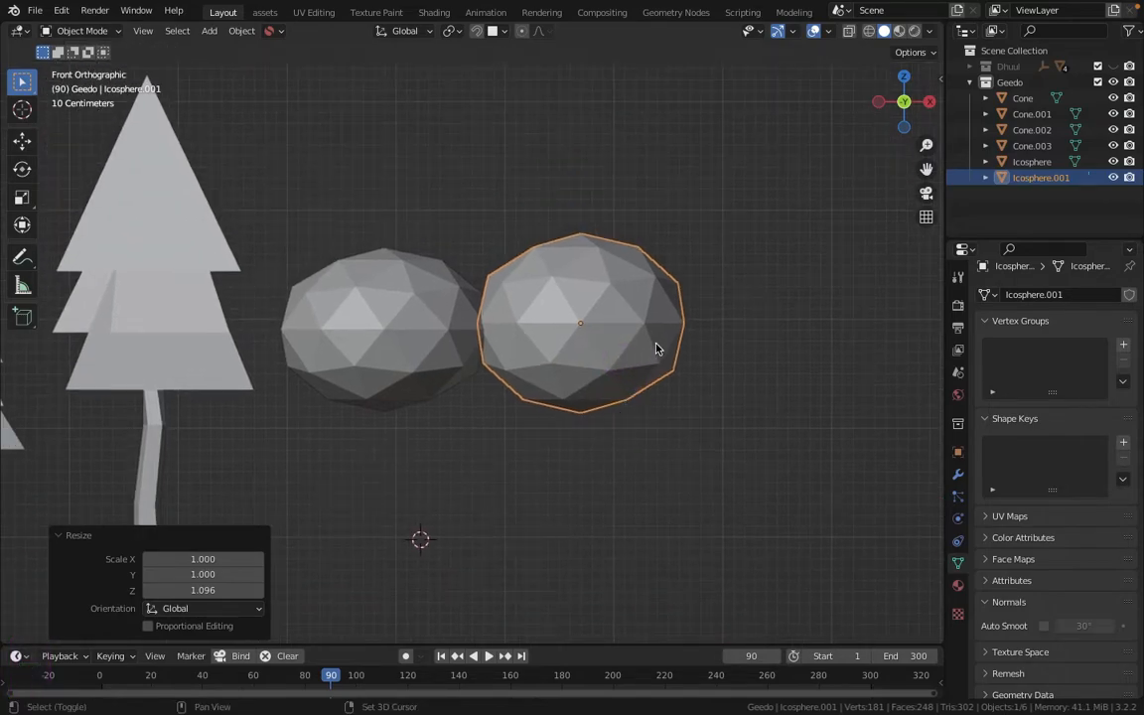
key(shift+d)
click(549, 281)
key(s)
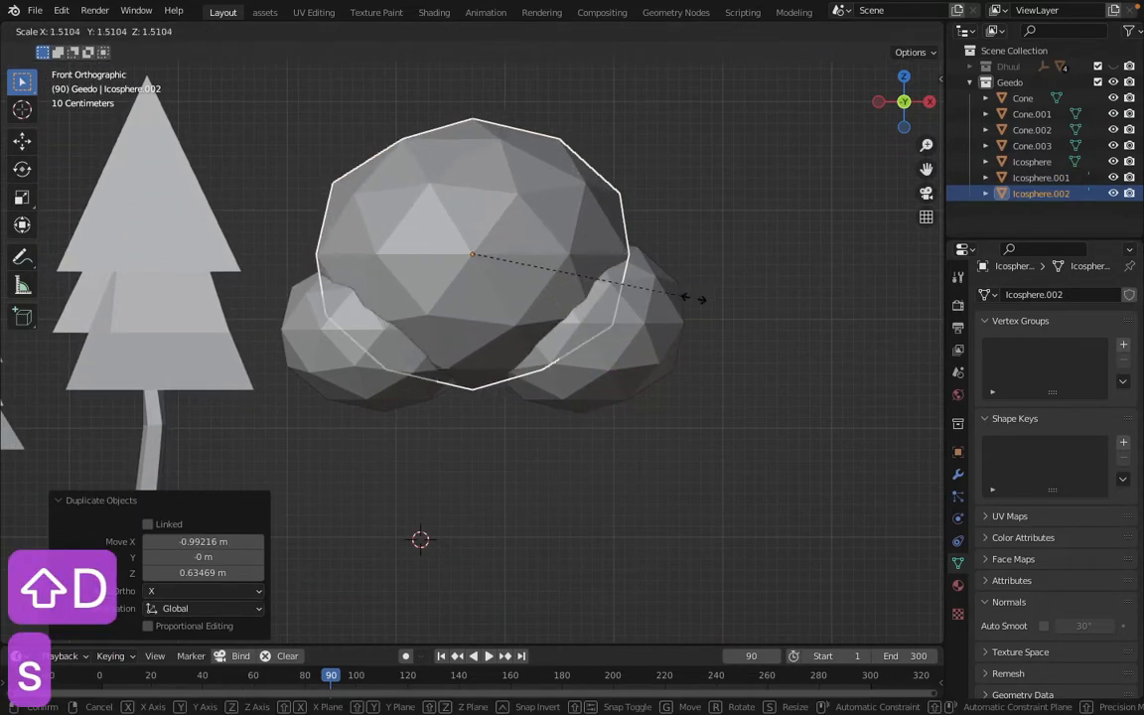
click(651, 289)
Offset the large sphere and the second sphere in opposite directions along Y, and shift the second sphere about -0.21 m along X
middle_drag(652, 289, 515, 356)
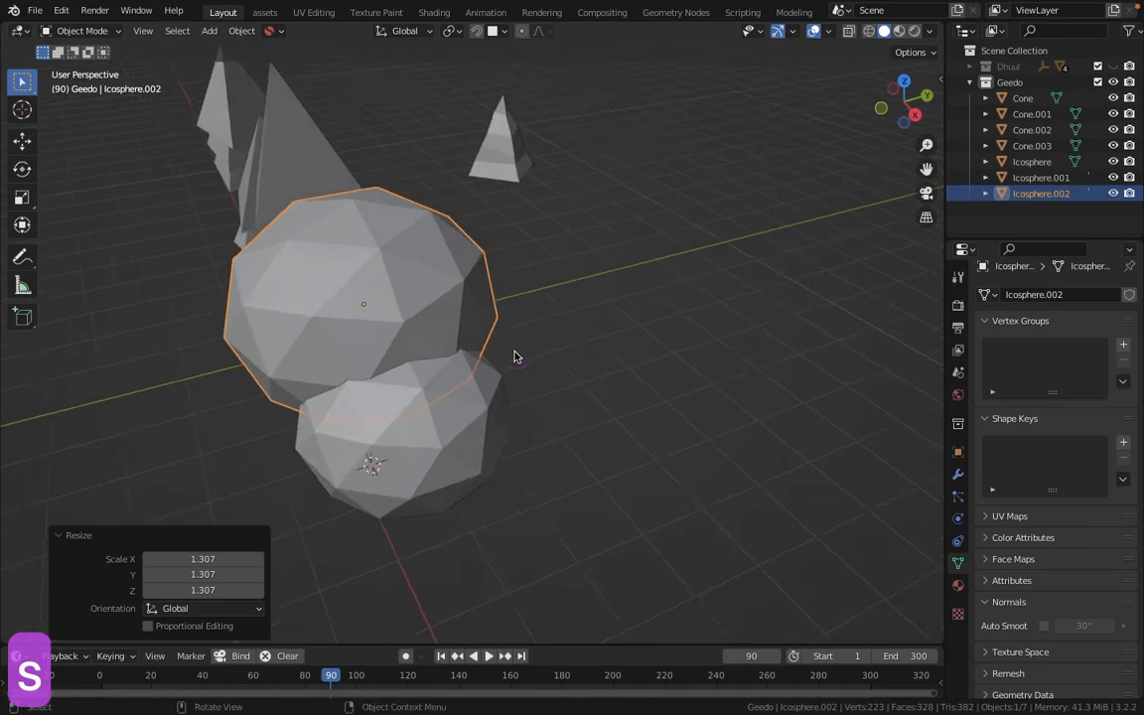
click(22, 140)
drag(421, 290, 373, 304)
middle_drag(431, 273, 347, 283)
click(353, 378)
drag(409, 388, 441, 394)
middle_drag(440, 393, 382, 417)
drag(307, 372, 325, 359)
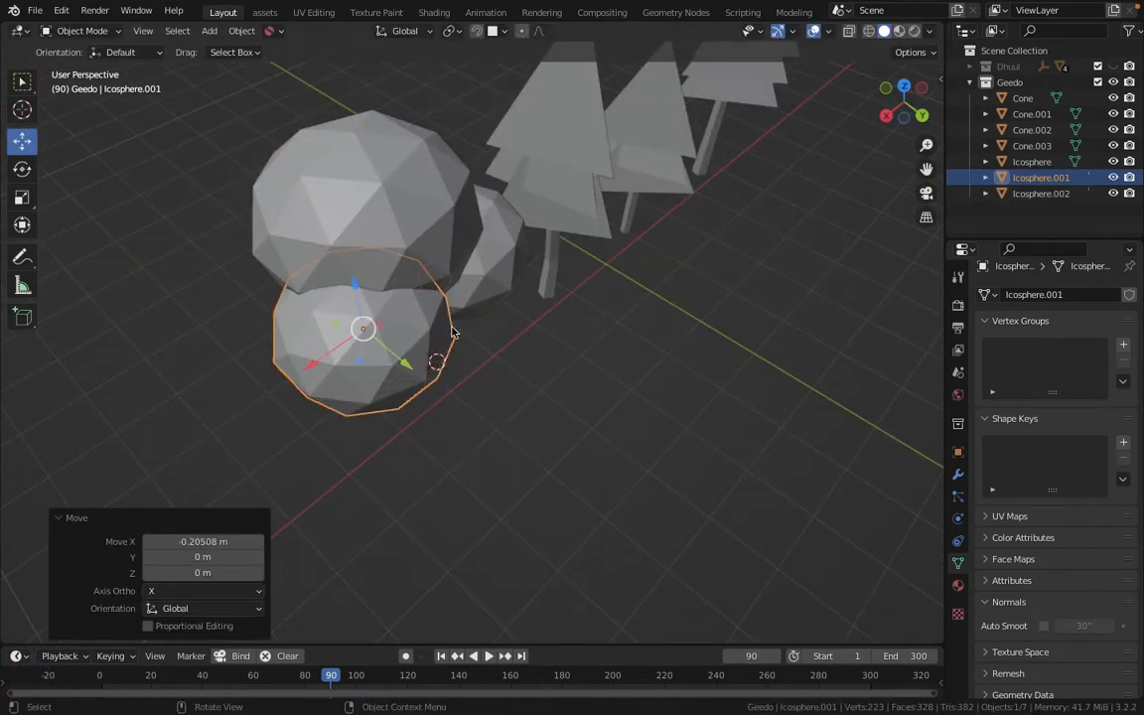
middle_drag(460, 256, 317, 481)
Add a cylinder with 5 vertices, a 0.1 m radius and 2 m depth at the 3D cursor as the trunk
key(KP_1)
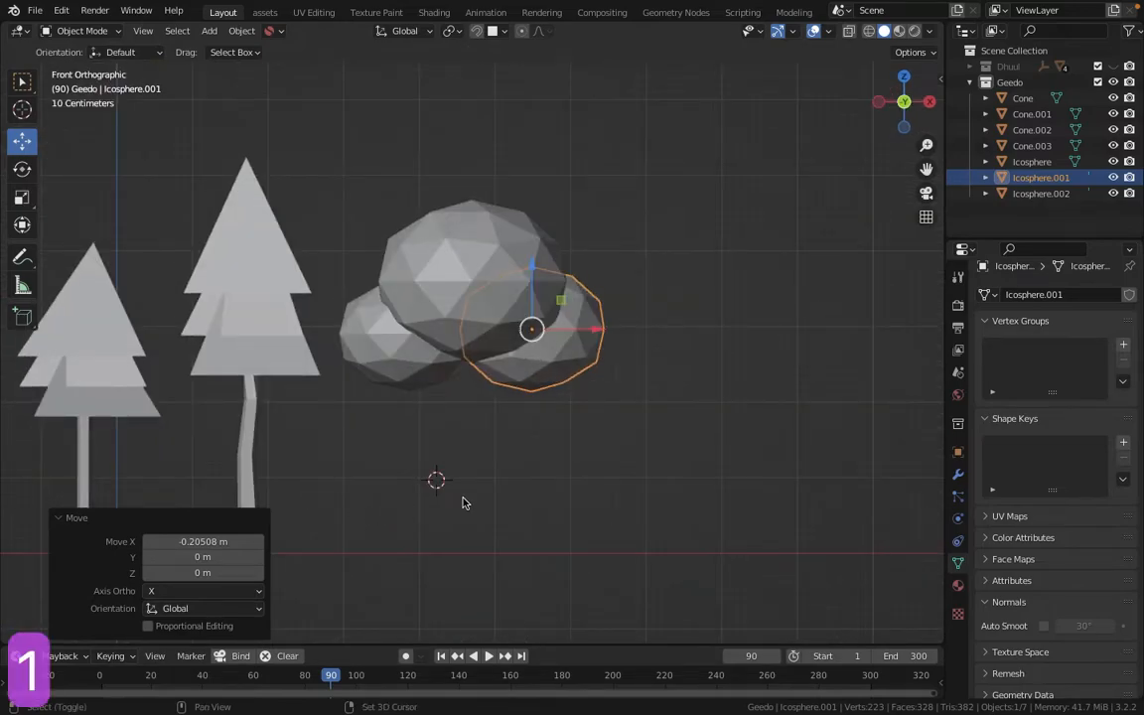
scroll(461, 498, up, 5)
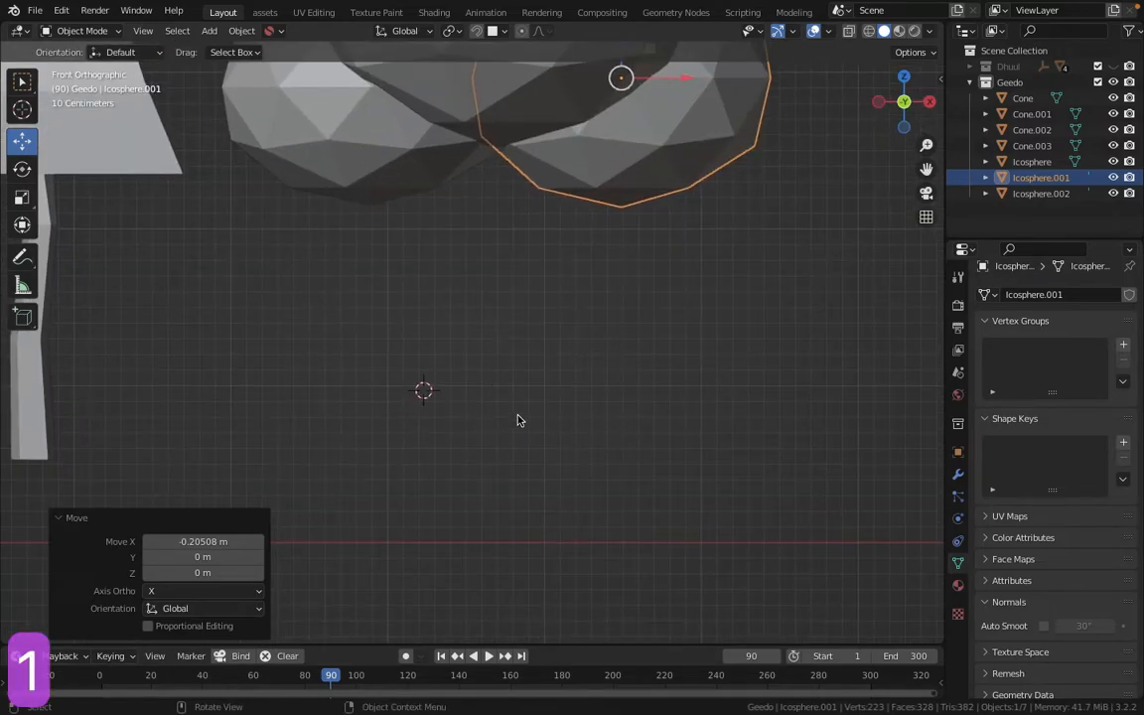
key(shift+a)
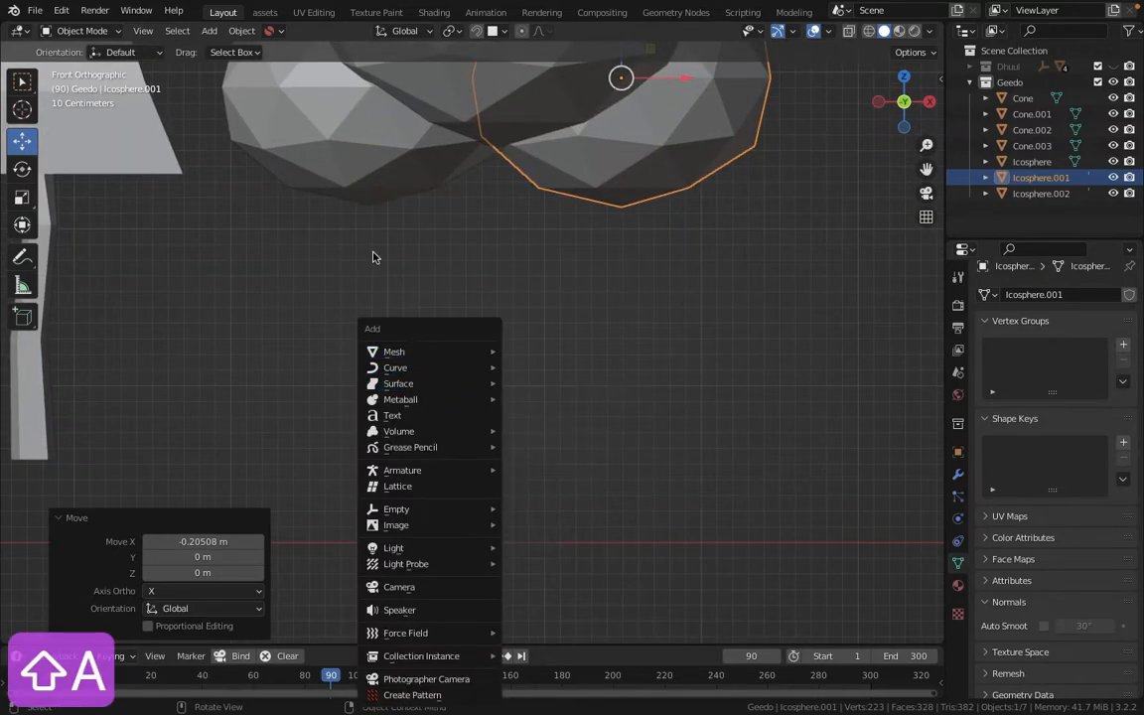
key(shift+a)
click(209, 31)
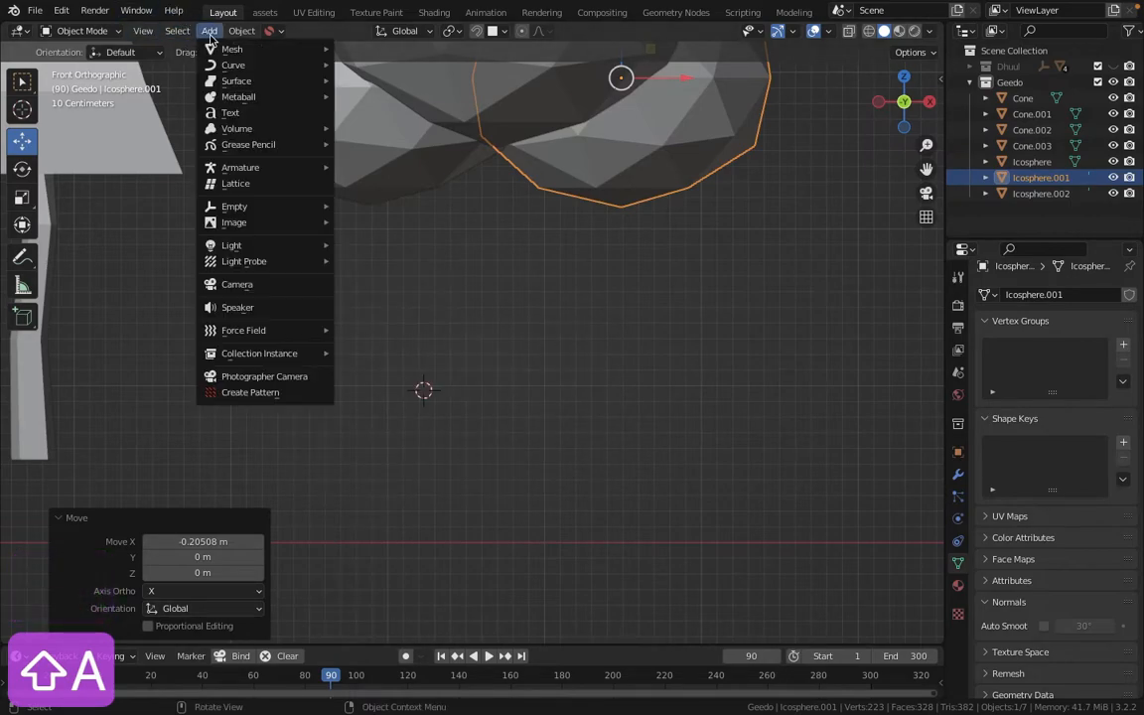
key(shift+a)
mouse_move(459, 354)
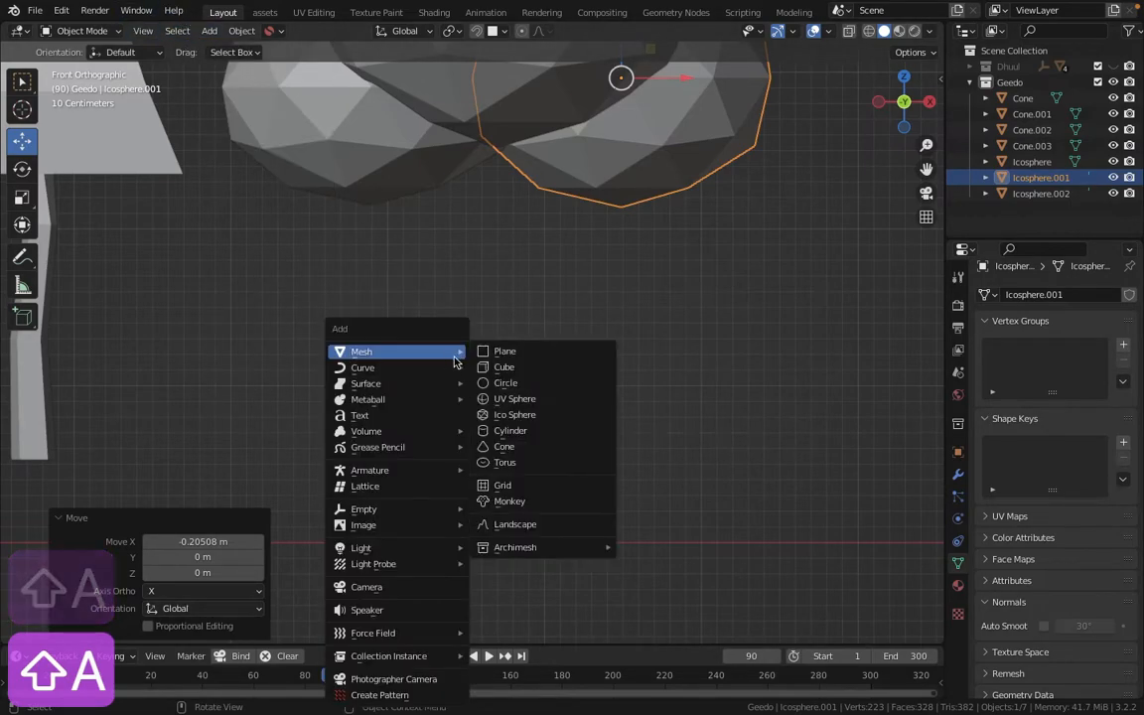
click(508, 432)
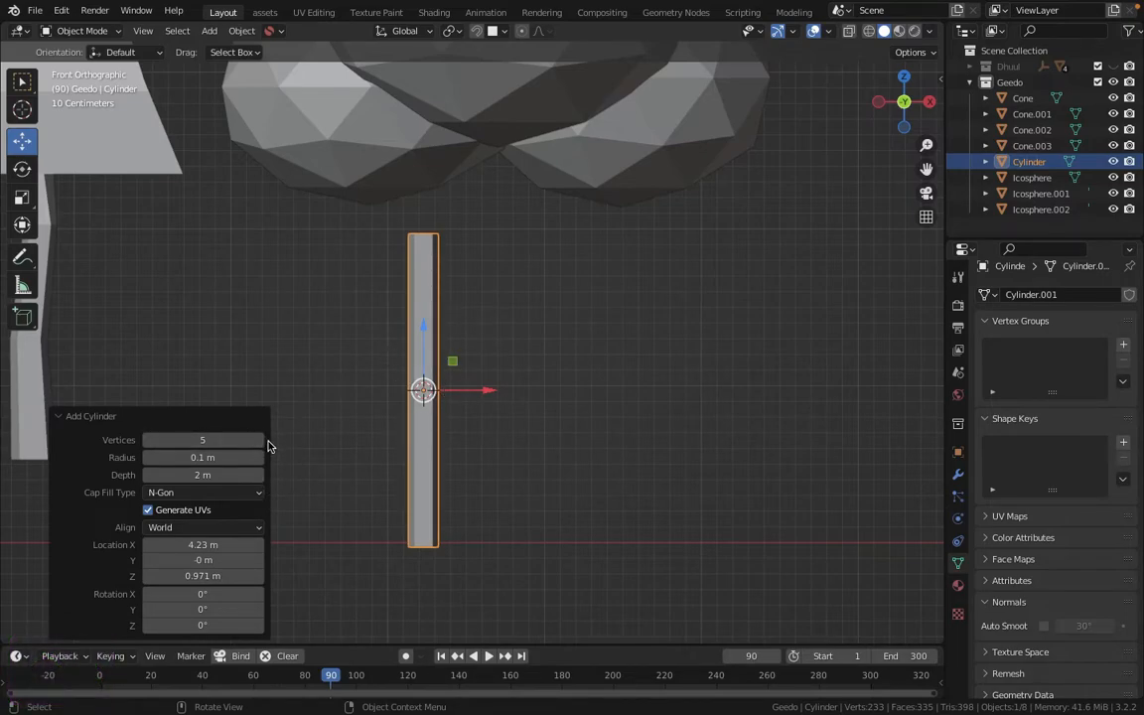
Move the trunk cylinder about 0.48 m along X and 0.62 m up so it meets the underside of the foliage spheres
drag(452, 369, 524, 265)
middle_drag(524, 265, 415, 256)
key(1)
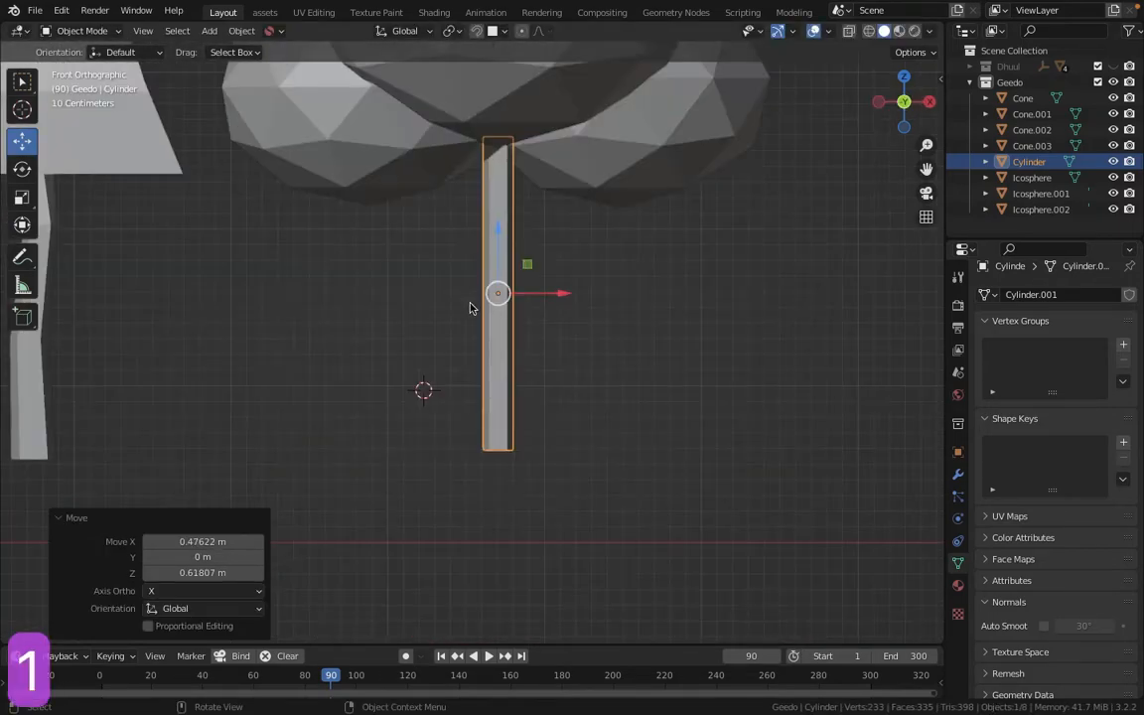
Flare the trunk's base by scaling the cylinder's bottom ring by about 3.32 in wireframe edit mode
key(Tab)
key(z)
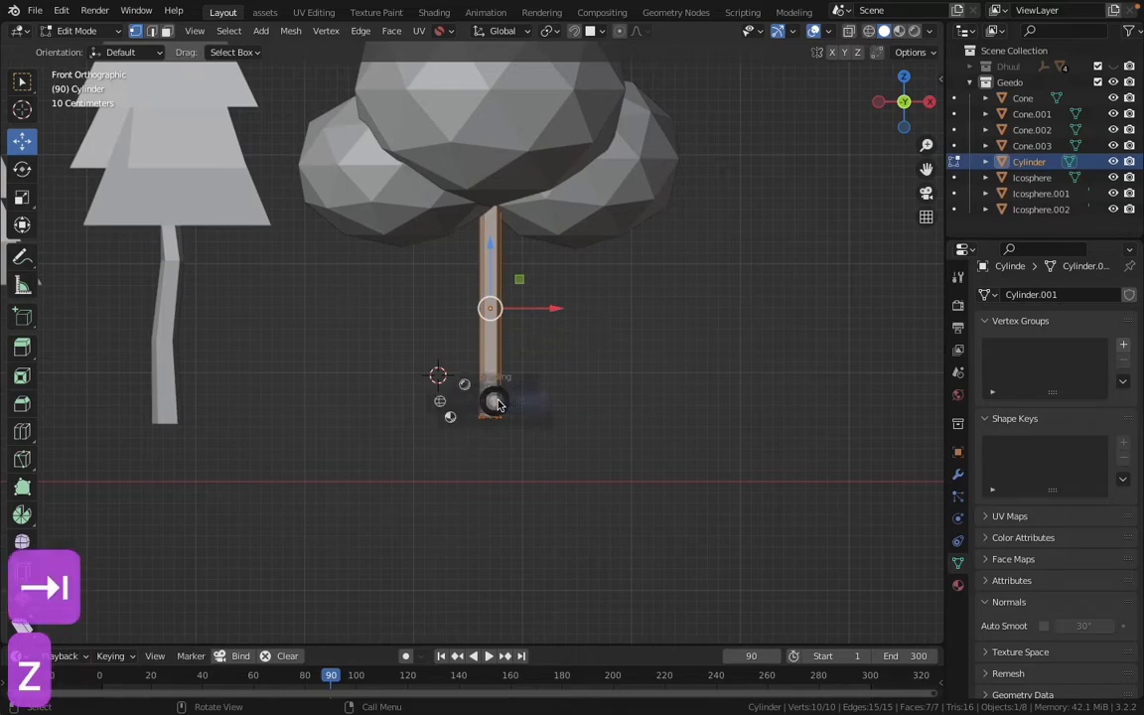
click(429, 434)
drag(572, 466, 189, 356)
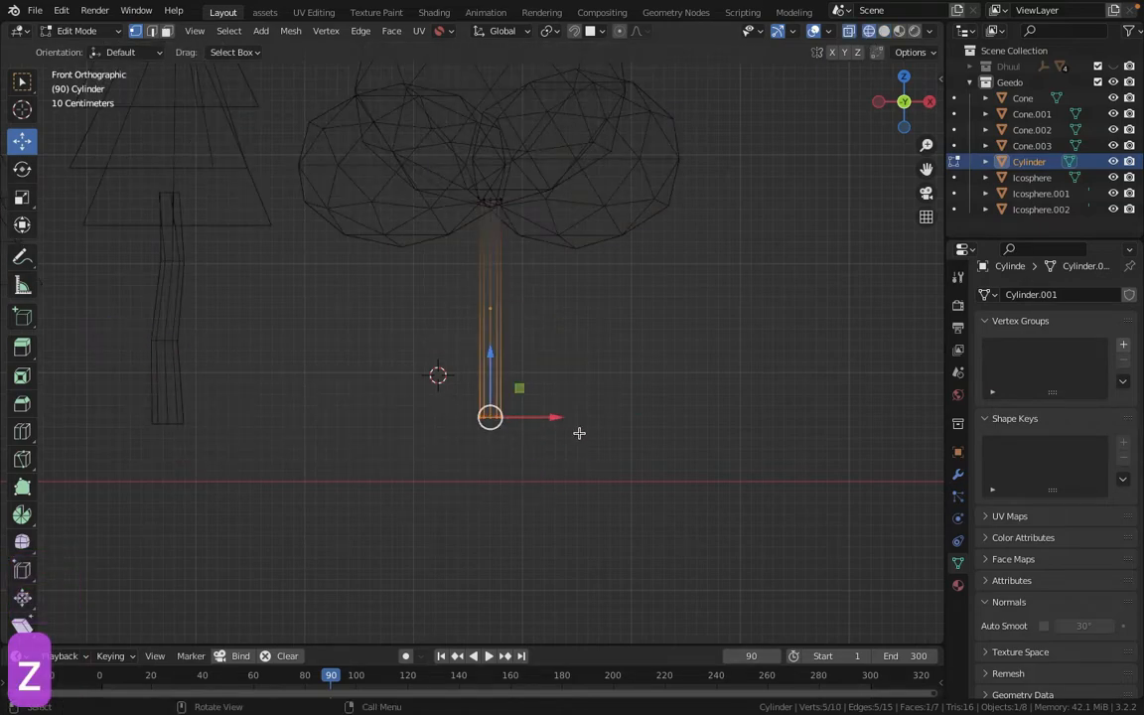
key(s)
click(622, 408)
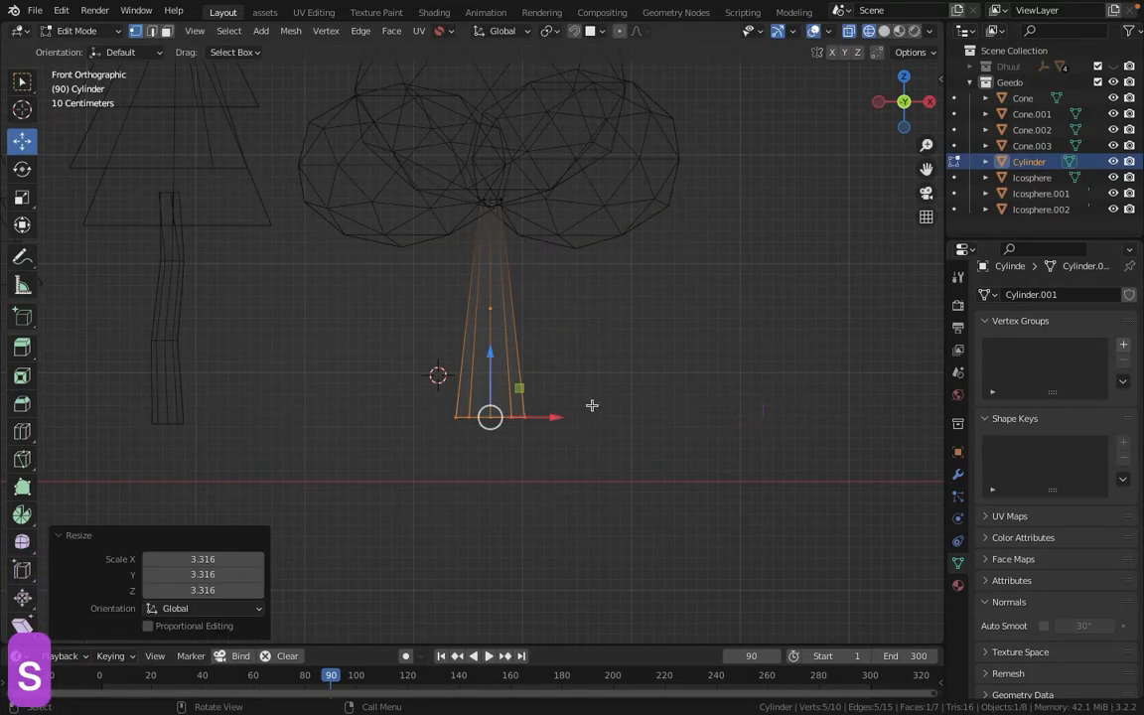
Add a centred horizontal edge loop to the flared trunk and move it about -0.36 m along X to bend the trunk
key(ctrl+r)
click(545, 319)
right_click(544, 318)
drag(556, 311, 510, 311)
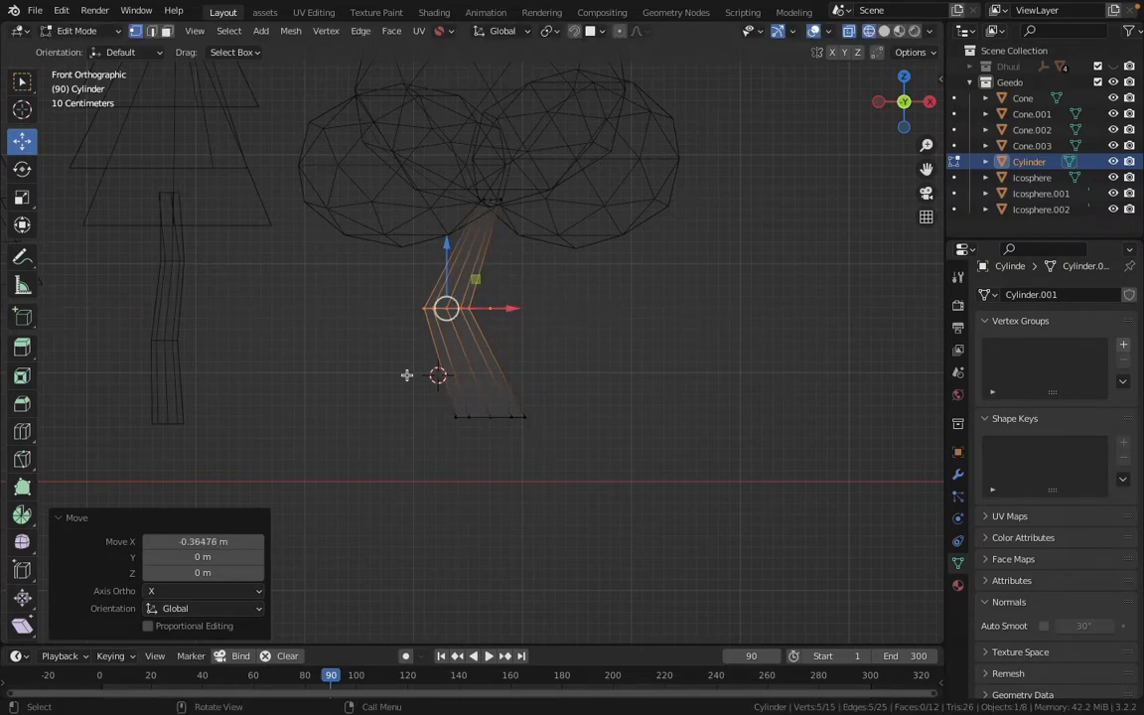
key(ctrl+b)
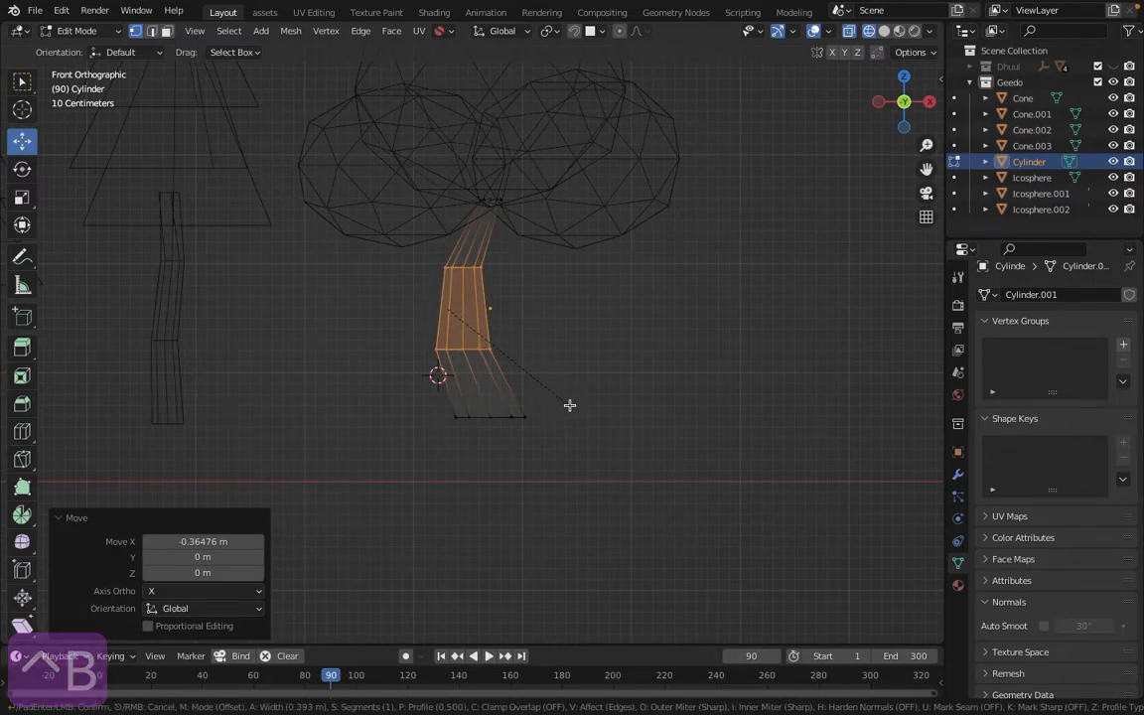
scroll(568, 402, up, 2)
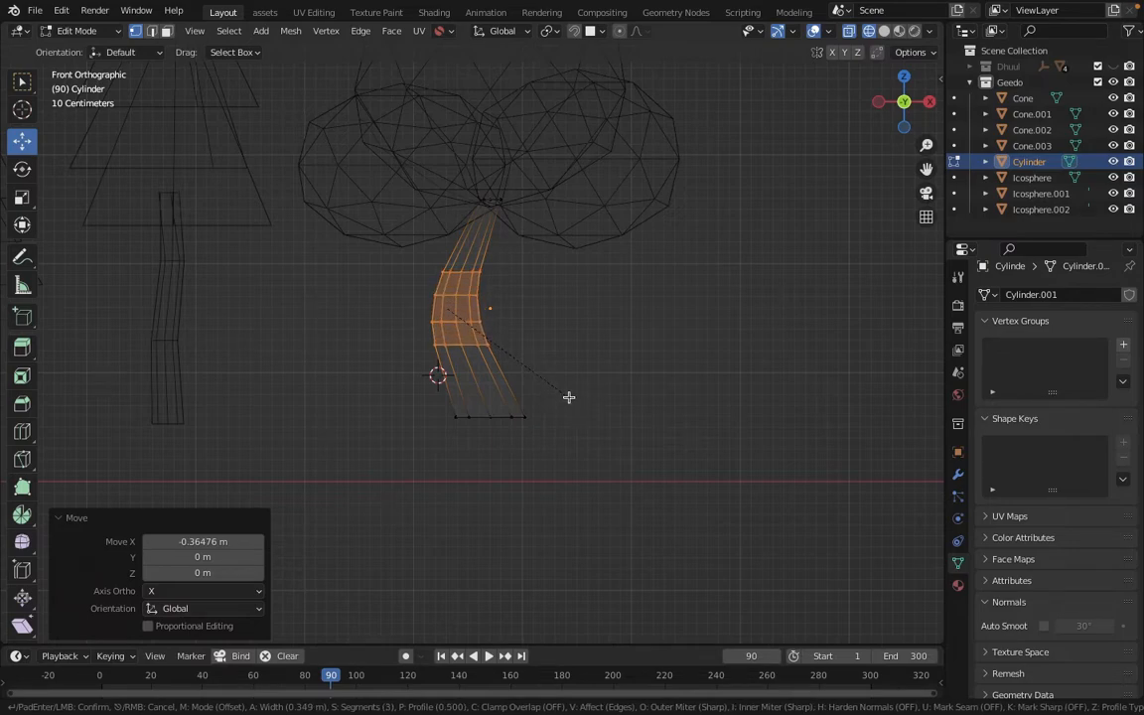
scroll(569, 397, down, 1)
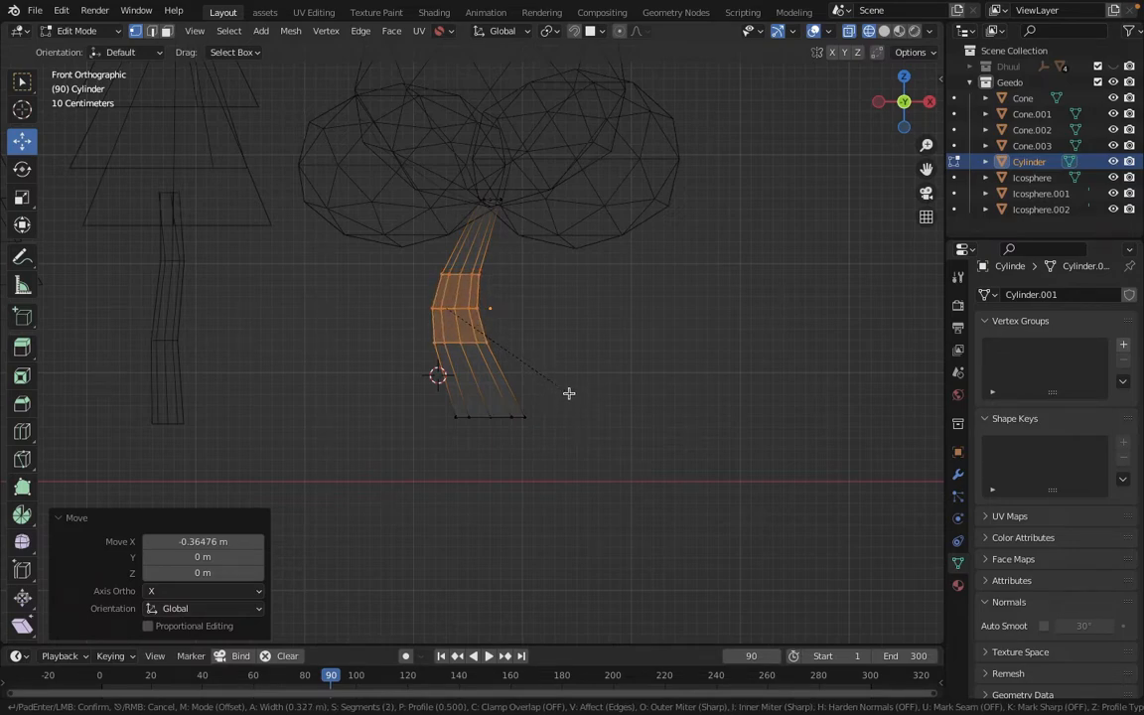
scroll(577, 391, up, 8)
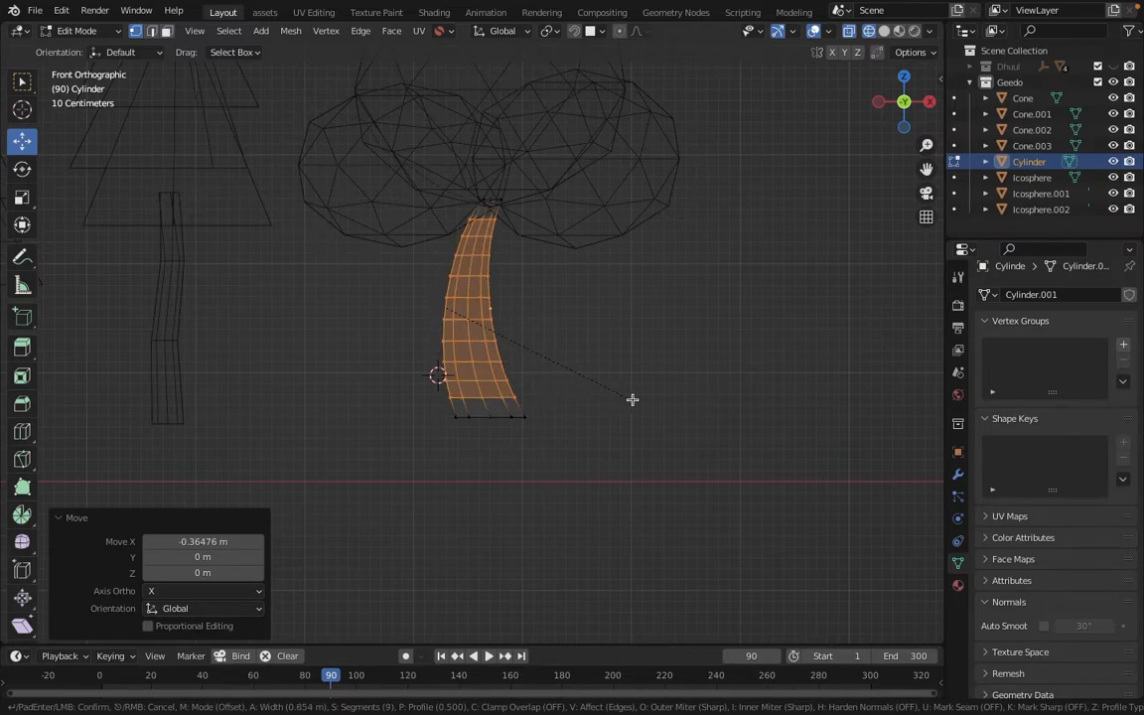
right_click(619, 392)
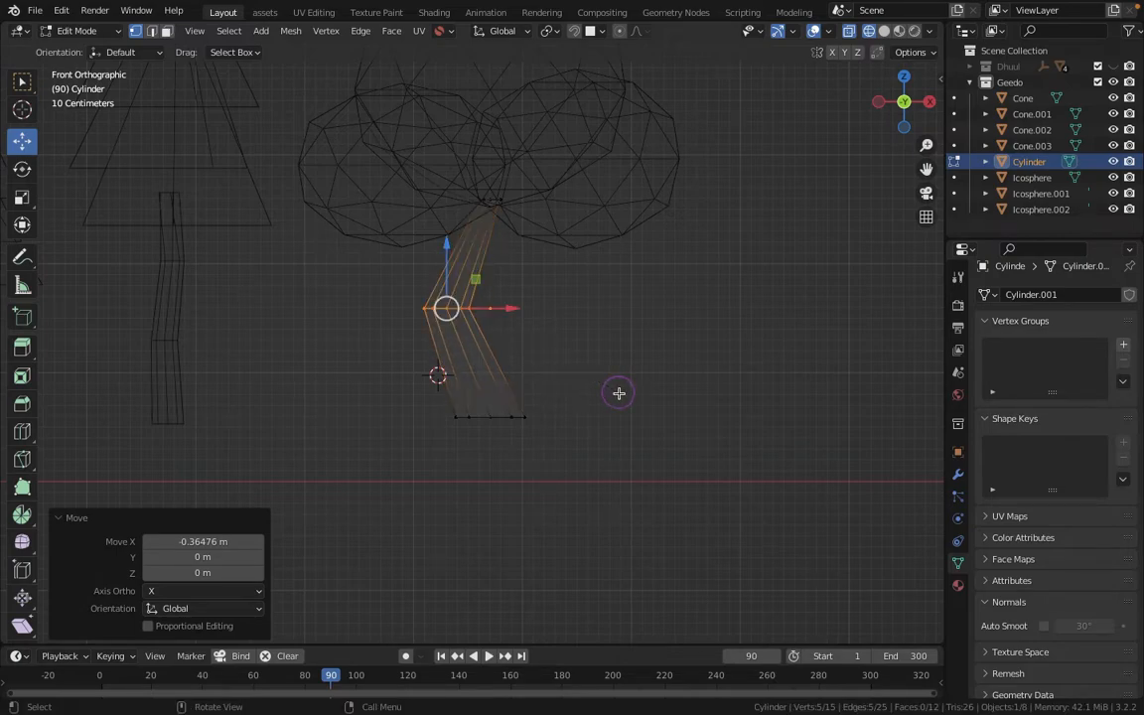
Reduce the bend by moving the trunk's middle edge loop back along X, and bevel it with 0.696 m width and 4 segments
mouse_move(523, 319)
mouse_down()
mouse_move(515, 313)
mouse_move(532, 316)
mouse_up()
key(ctrl+b)
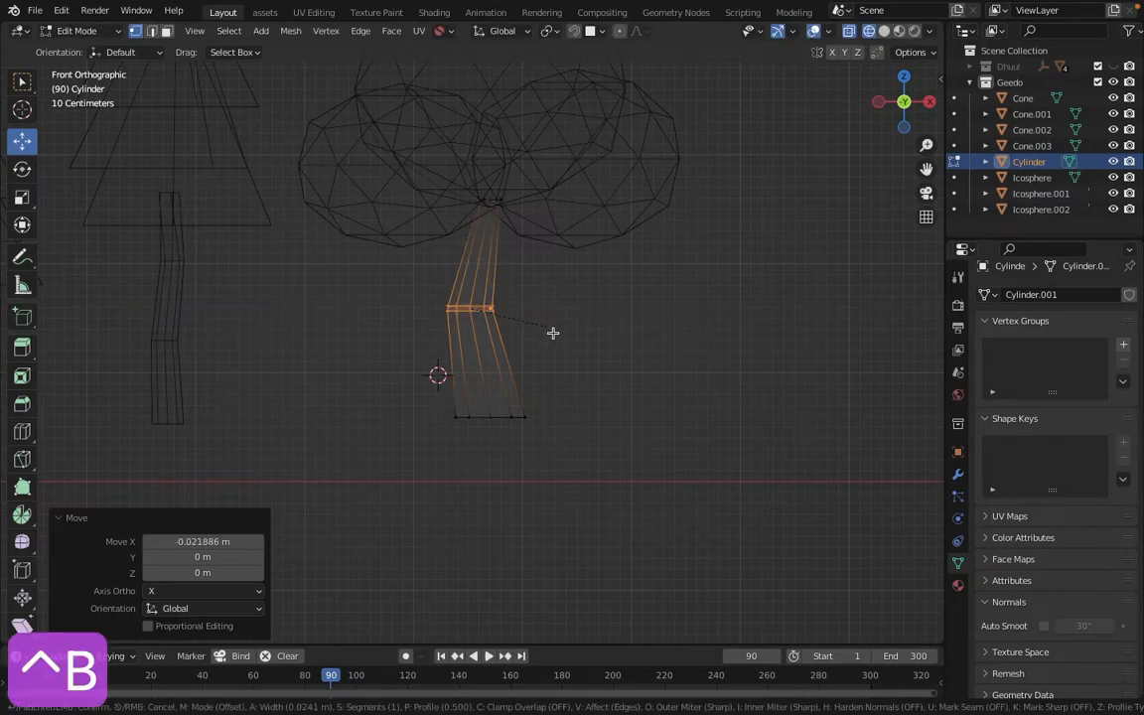
scroll(594, 384, up, 3)
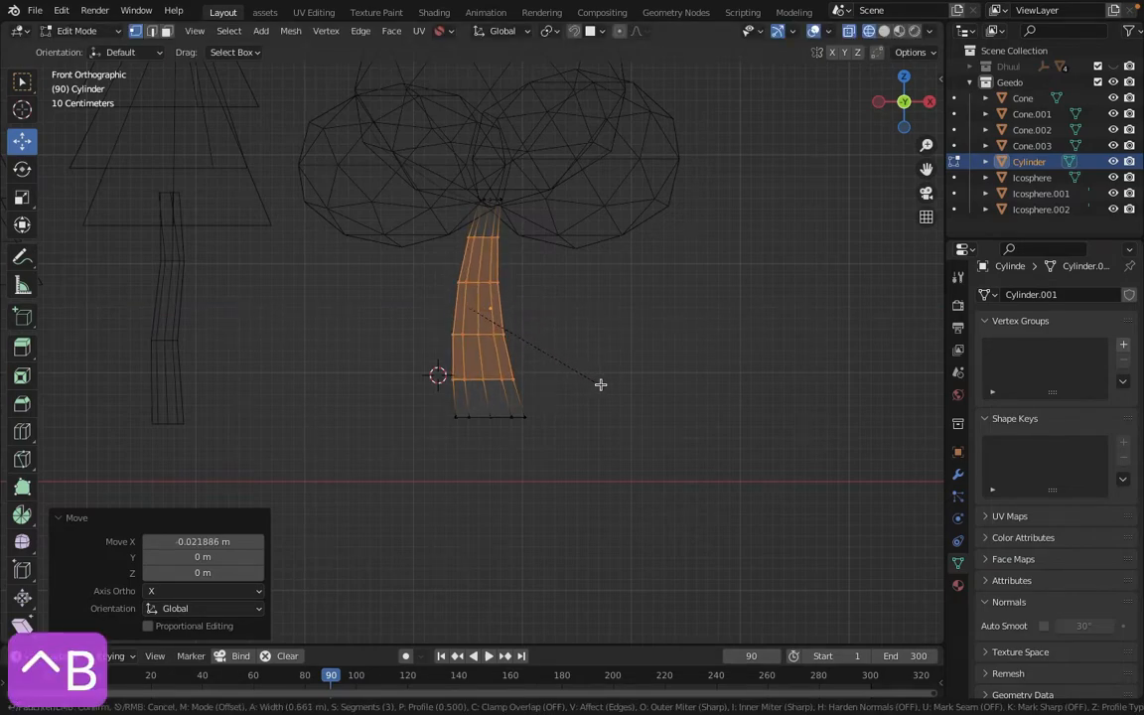
click(603, 389)
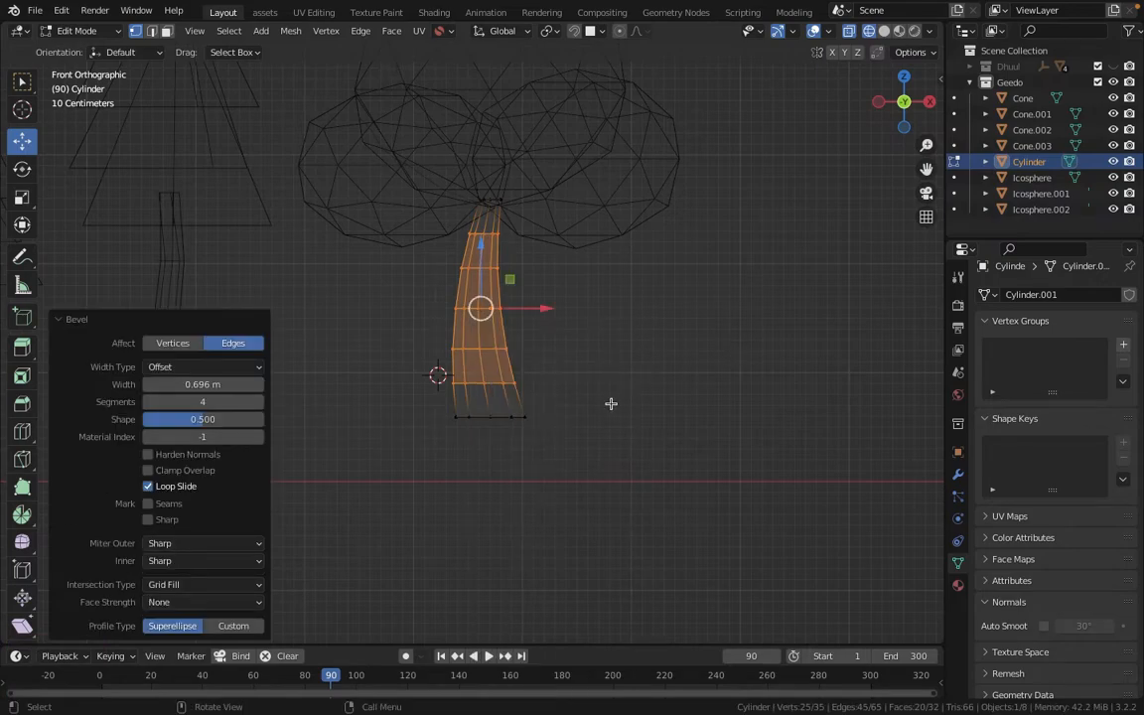
Leave edit mode on the trunk and switch the viewport from wireframe to solid shading
key(Tab)
mouse_move(597, 317)
middle_down()
mouse_move(515, 314)
mouse_move(577, 343)
mouse_move(444, 372)
middle_up()
key(z)
click(508, 343)
click(518, 182)
scroll(543, 257, up, 4)
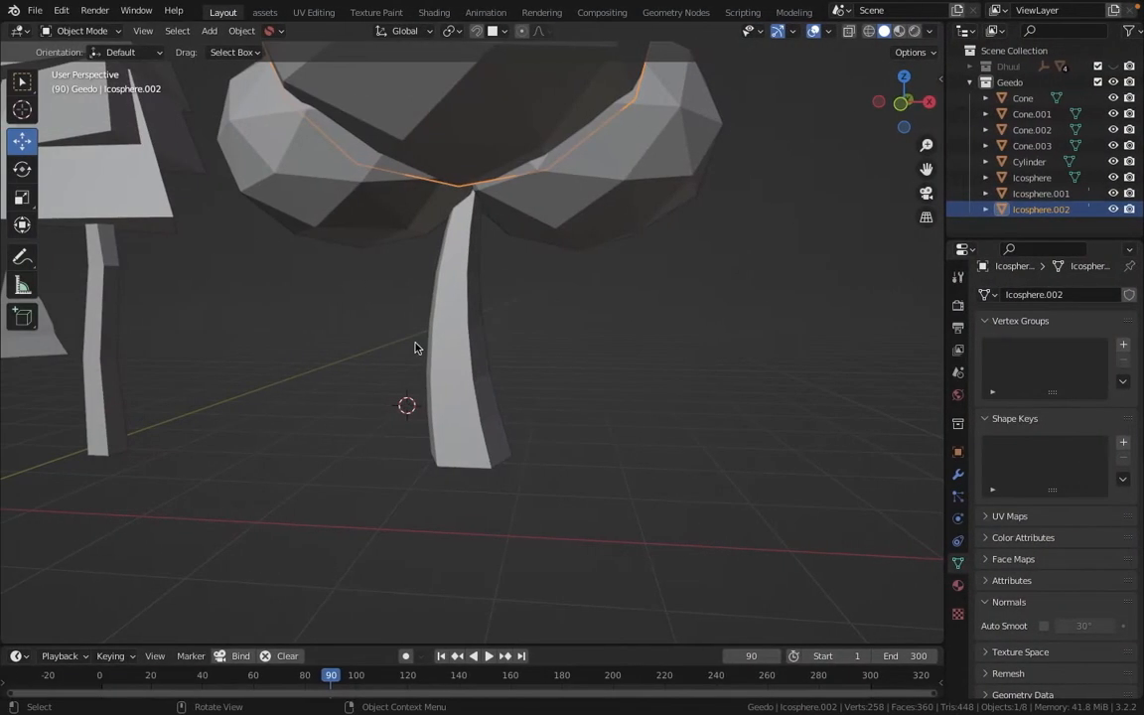
Extrude a face near the top of the trunk's side about 0.5 m outward along its normal to start a branch
click(455, 340)
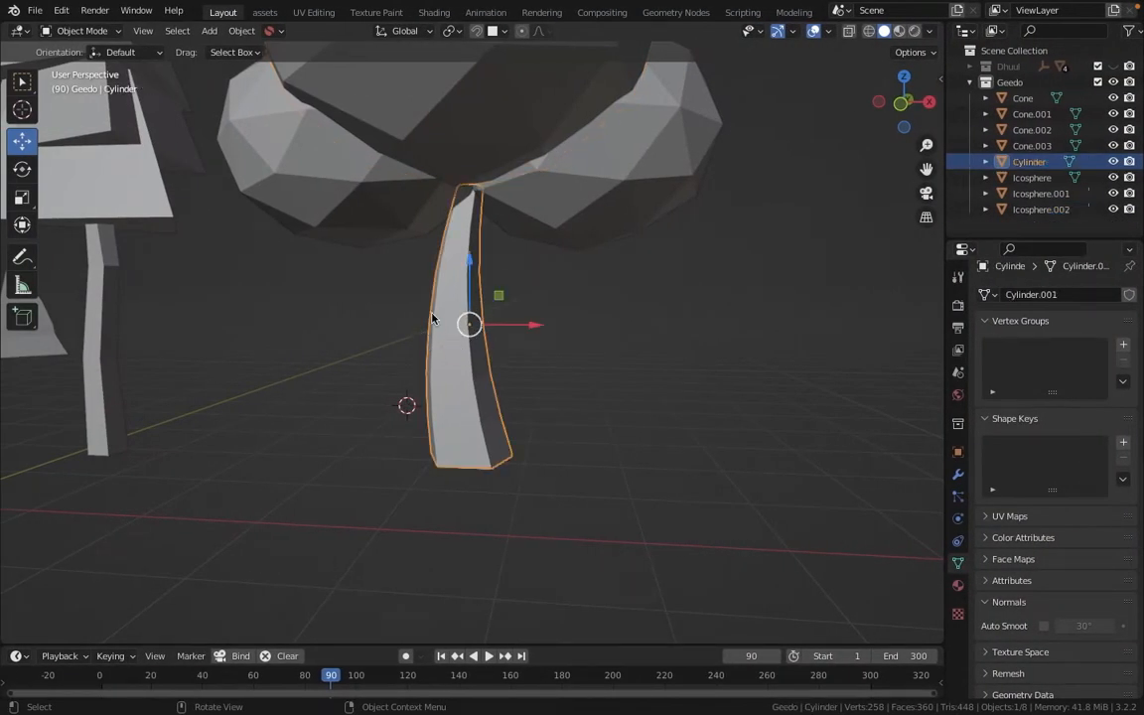
key(Tab)
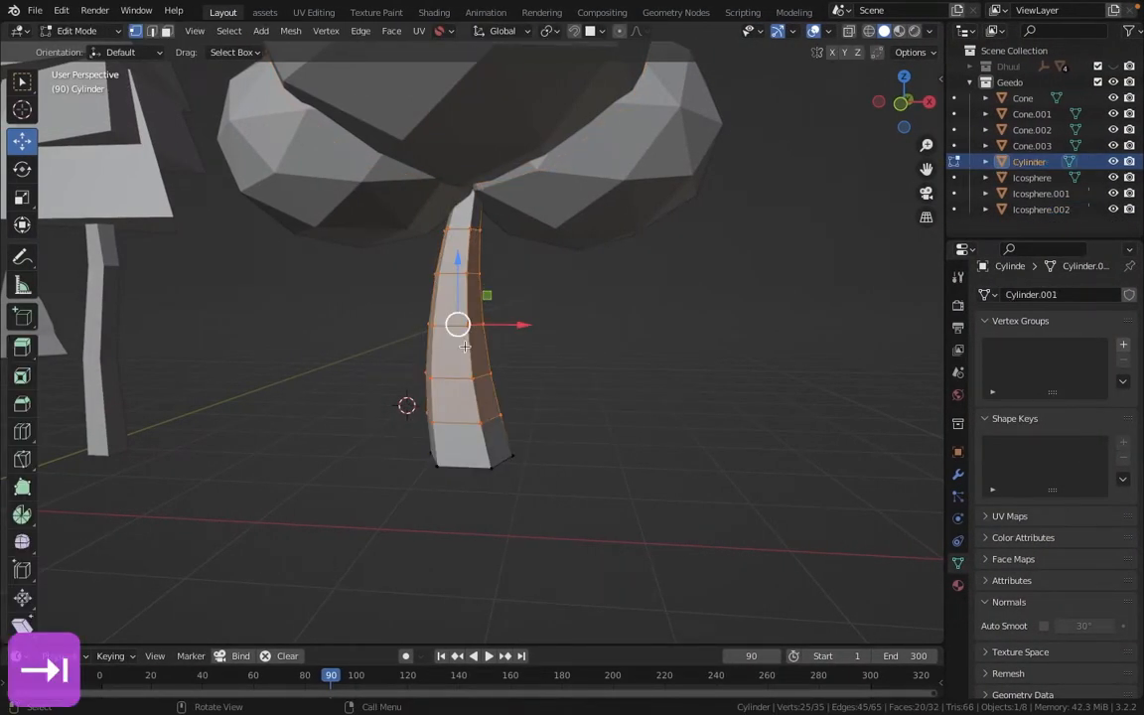
click(89, 31)
click(167, 32)
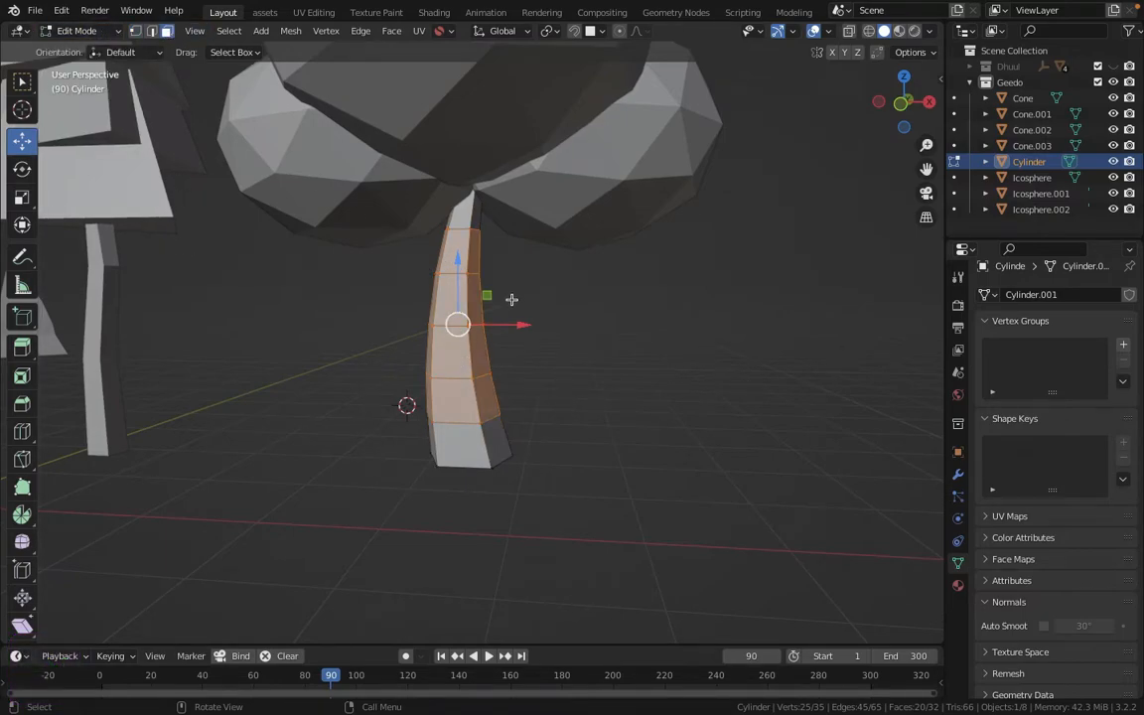
click(476, 261)
middle_drag(581, 394, 630, 378)
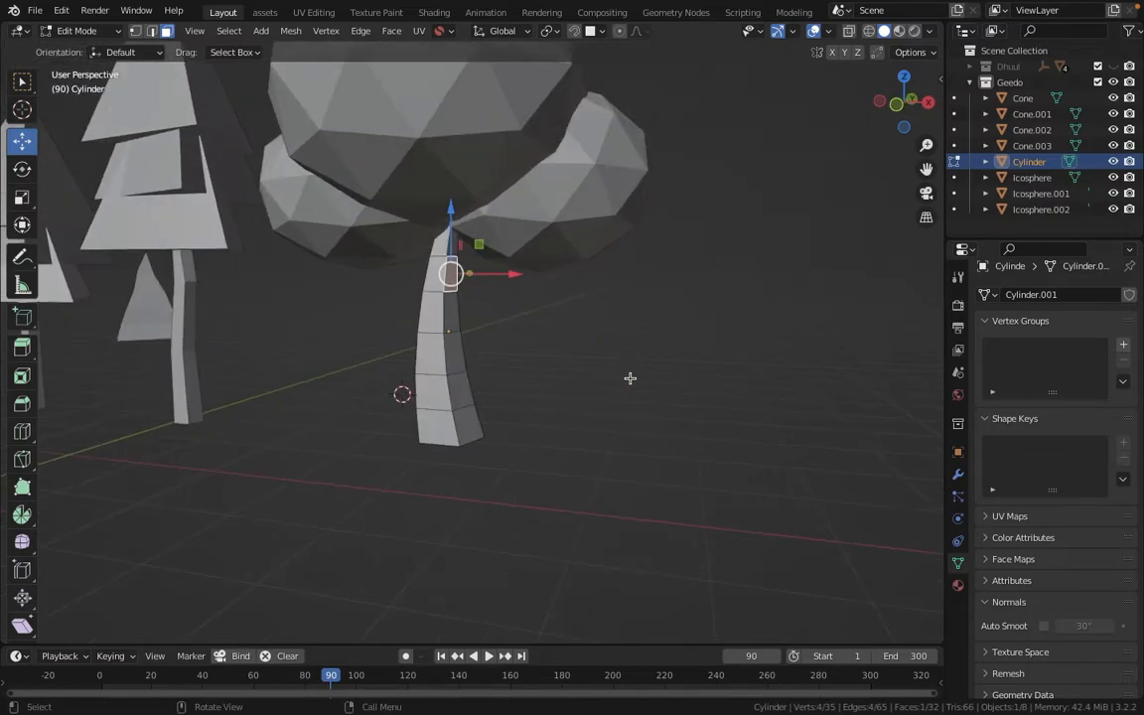
click(22, 347)
drag(489, 289, 550, 278)
click(22, 142)
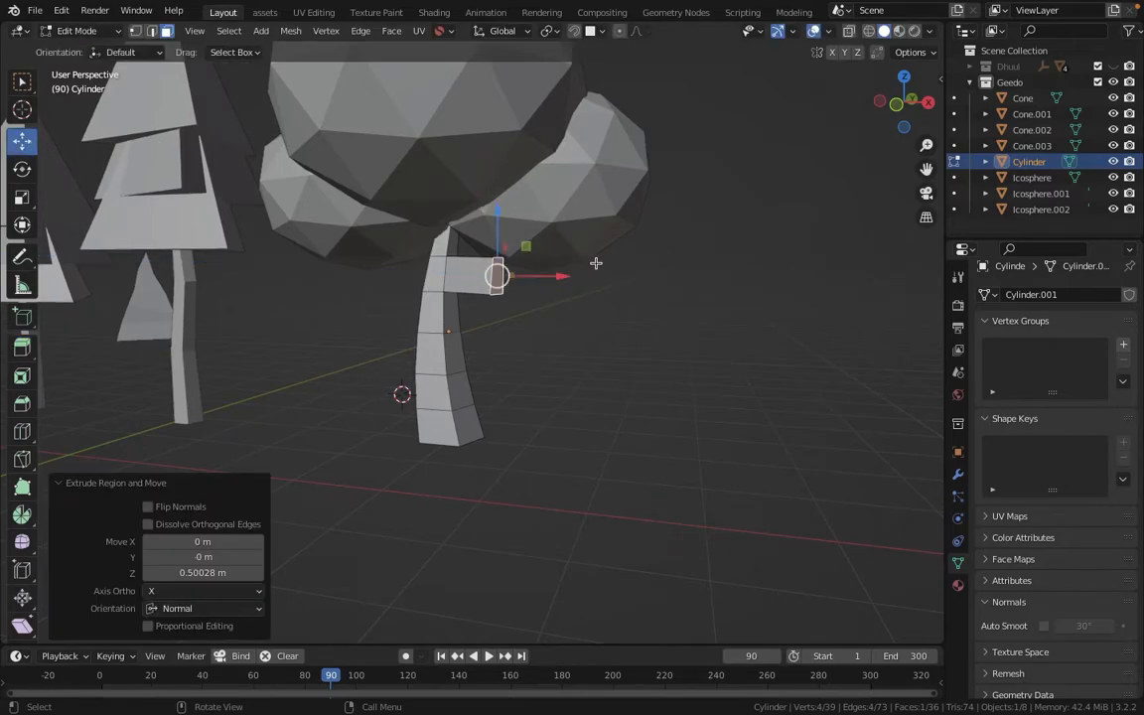
Raise the branch's end face about 0.22 m along Z, scale it to 0.183 and shift it into the adjacent foliage
drag(502, 212, 495, 180)
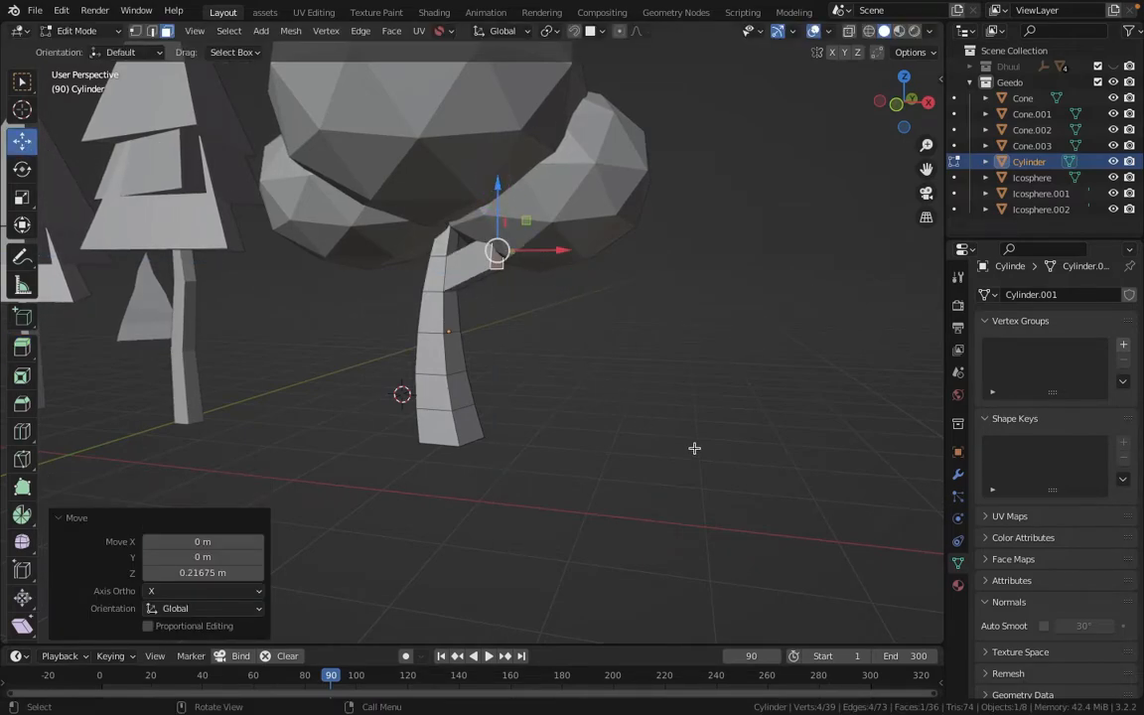
key(s)
click(527, 307)
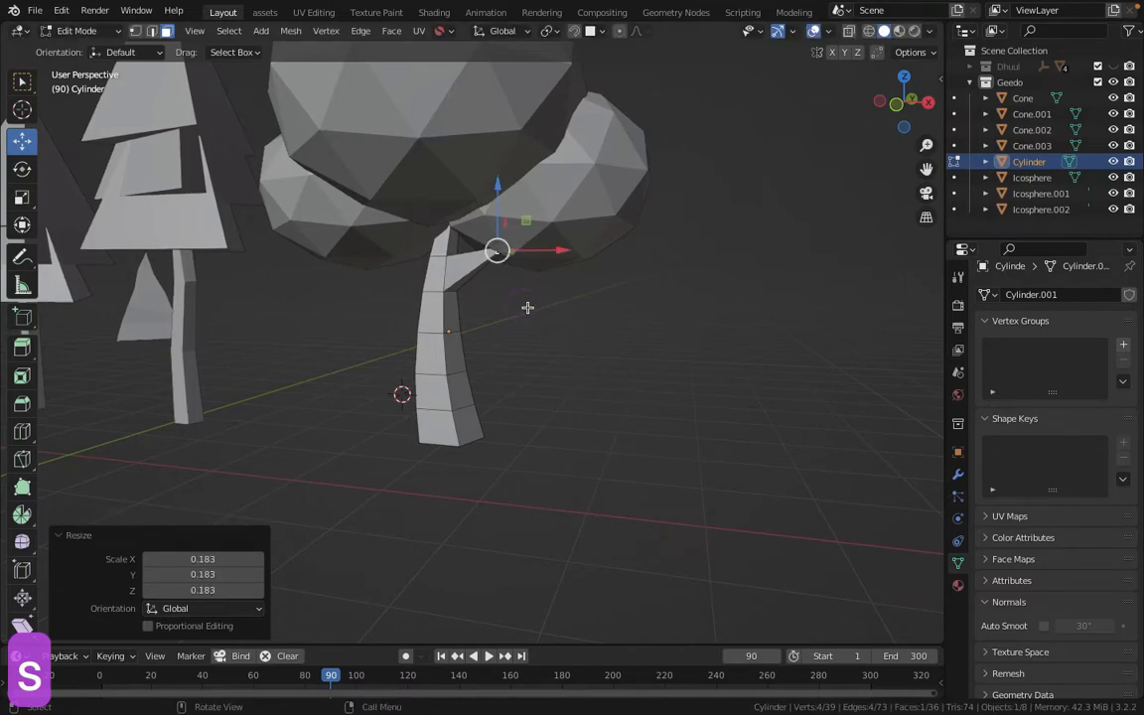
drag(528, 225, 542, 205)
Extrude a trunk face on the side opposite the first branch, one segment lower, about 0.79 m outward as a second branch
middle_drag(544, 213, 523, 313)
click(504, 311)
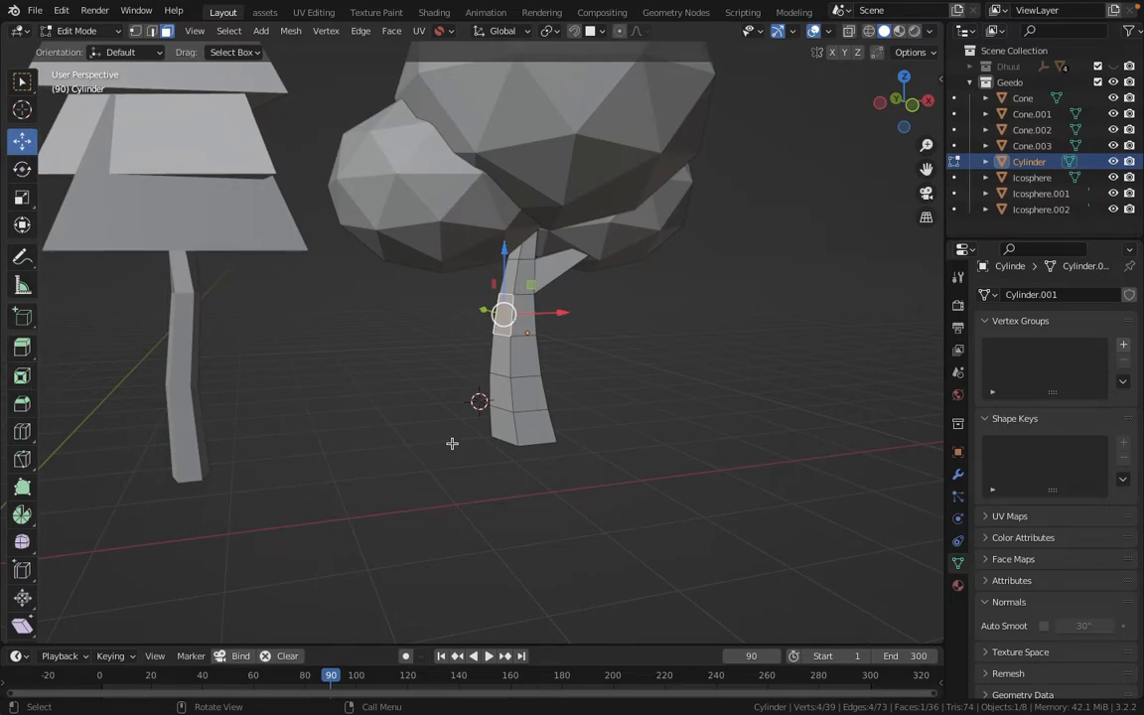
key(e)
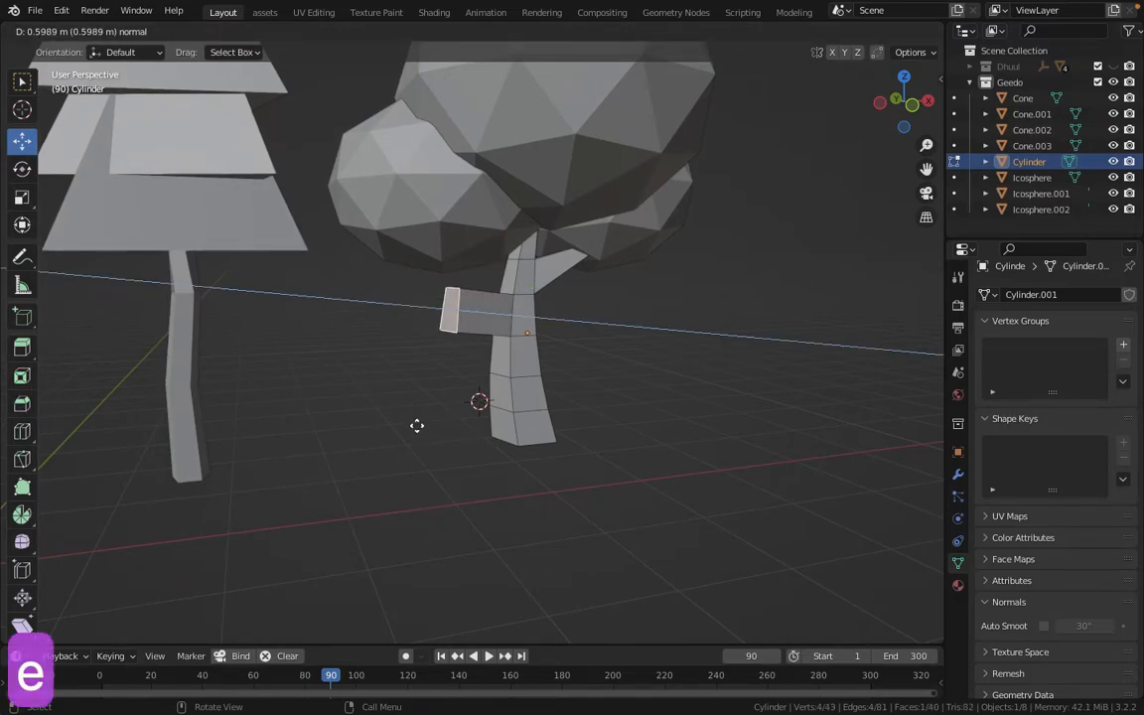
right_click(376, 384)
key(super+z)
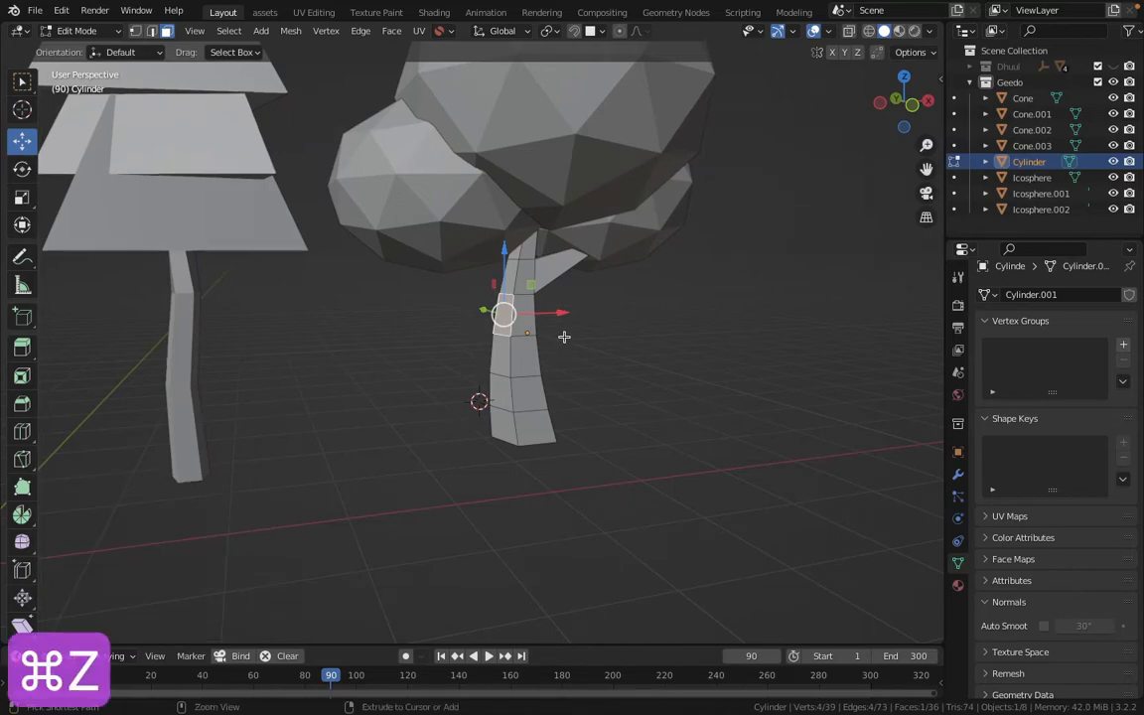
key(r)
click(546, 340)
key(e)
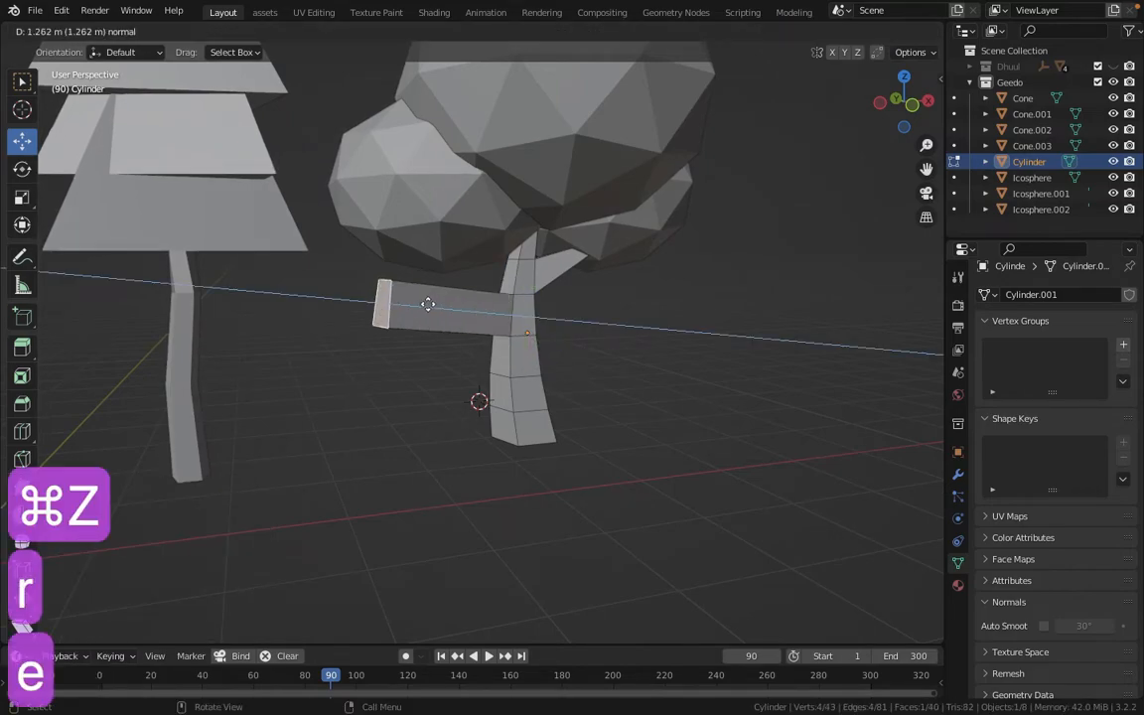
click(463, 325)
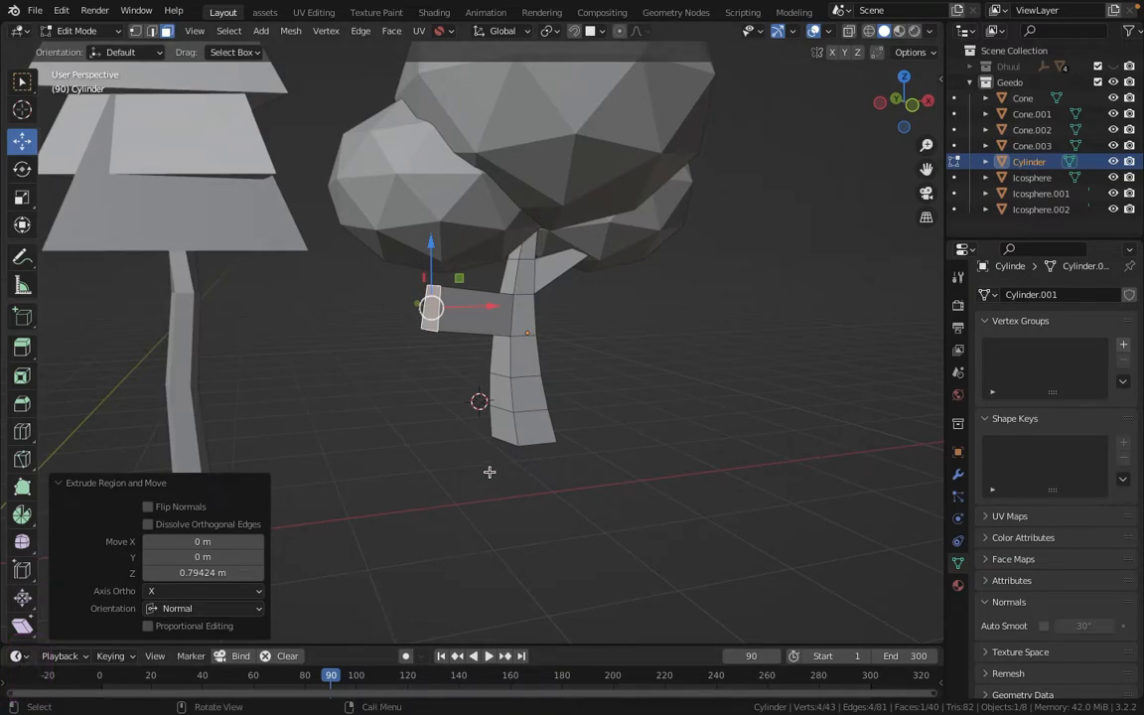
Move the second branch's end about 0.13 m in X, 0.04 m in Y and 0.59 m in Z, and scale it down
key(g)
click(564, 416)
key(s)
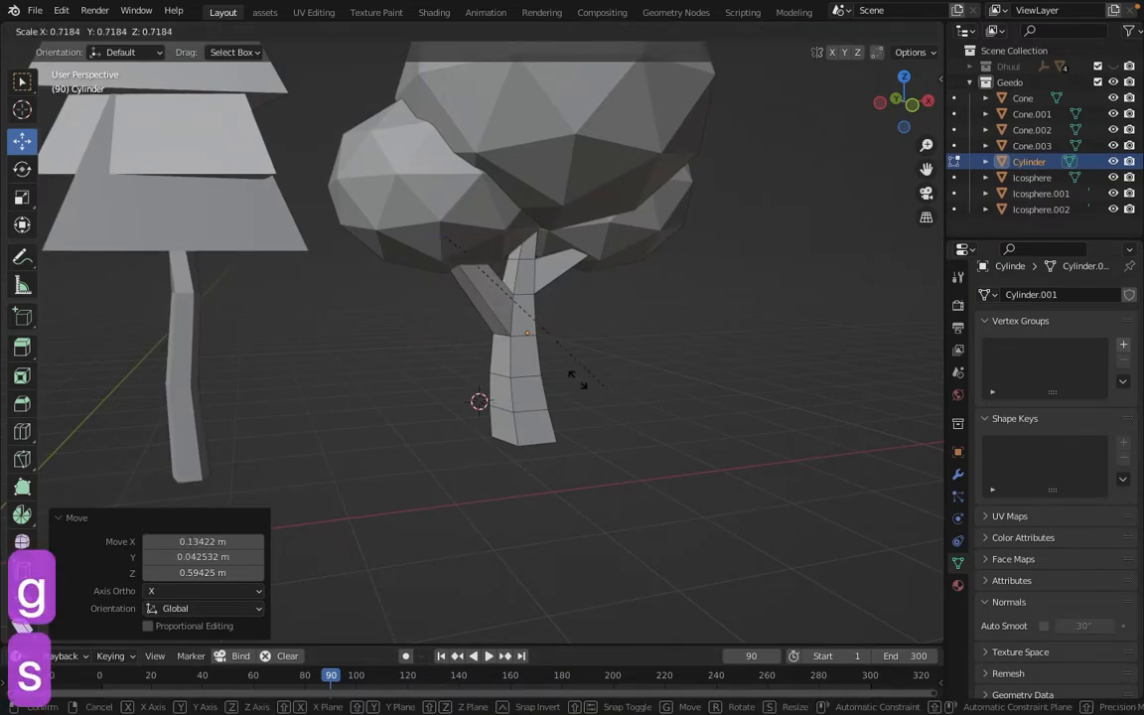
click(483, 346)
Show the trunk in wireframe, restore the selection of the second branch's end face and scale it by 0.675
click(663, 454)
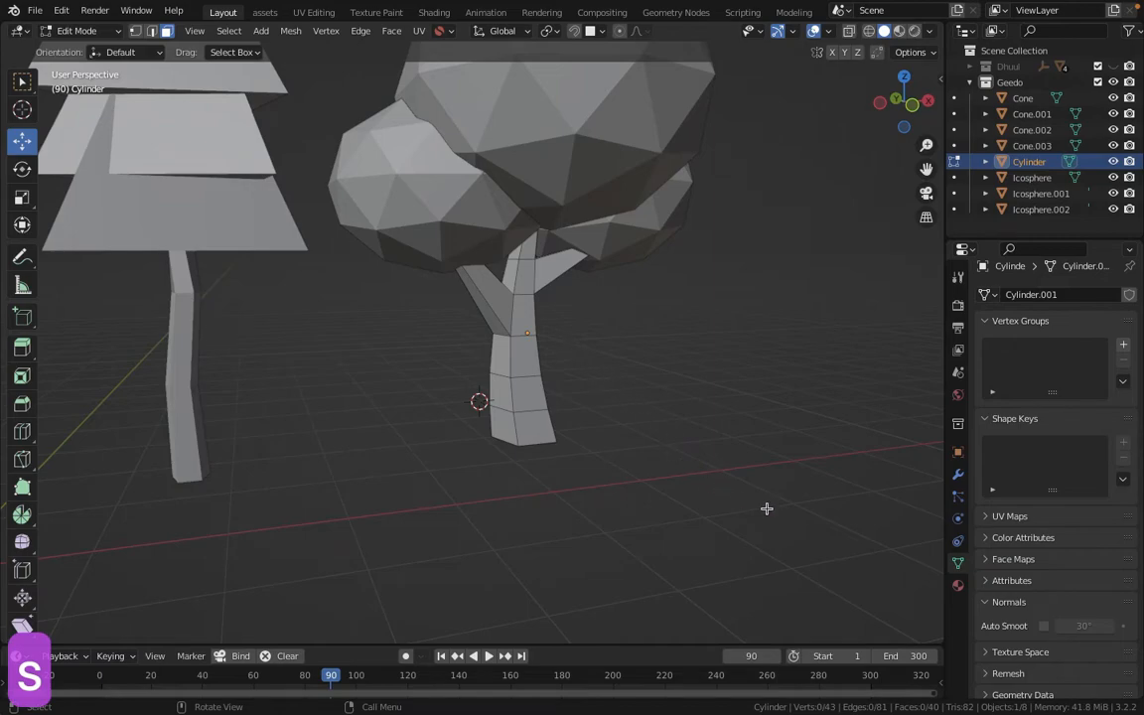
key(z)
key(super+z)
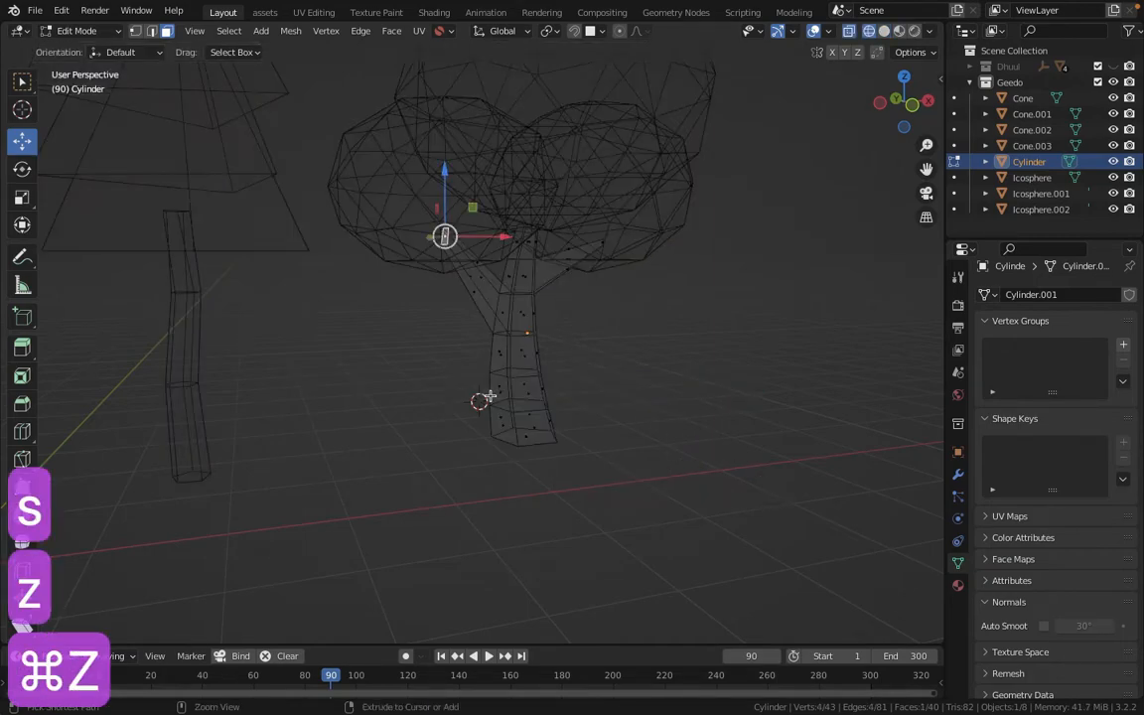
key(s)
click(586, 363)
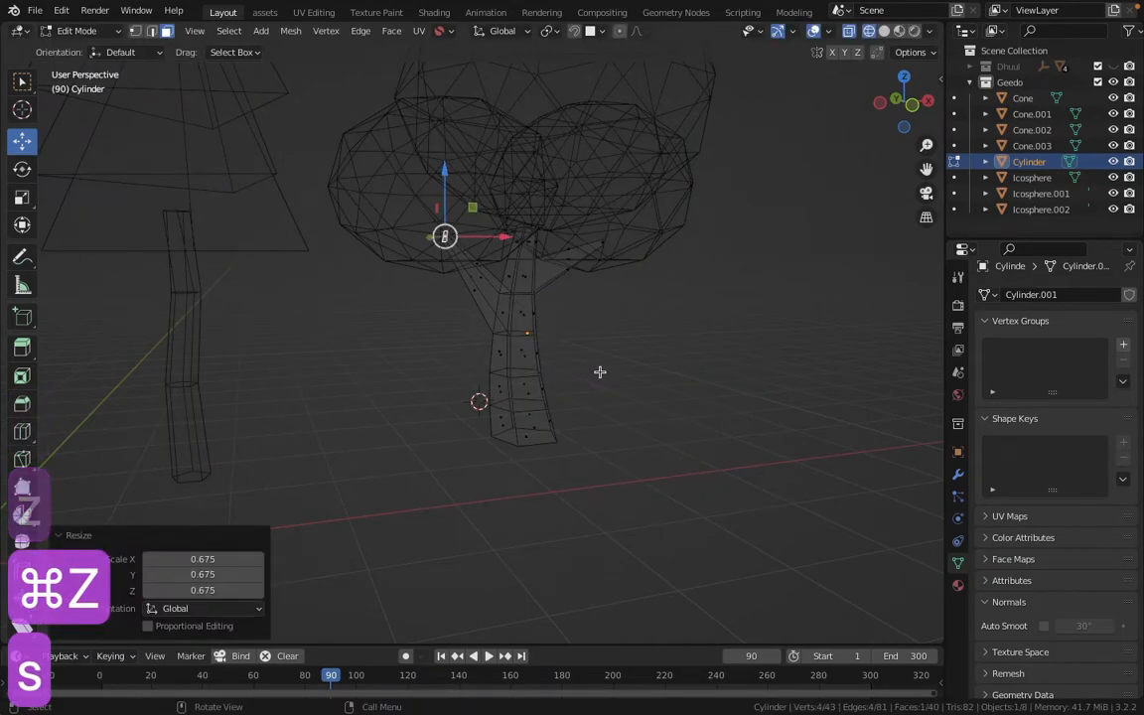
Return to solid shading and leave edit mode on the branched trunk
key(z)
click(658, 364)
mouse_move(556, 329)
middle_down()
mouse_move(469, 282)
mouse_move(528, 326)
middle_up()
scroll(512, 324, down, 2)
key(Tab)
scroll(511, 325, down, 1)
scroll(465, 312, up, 3)
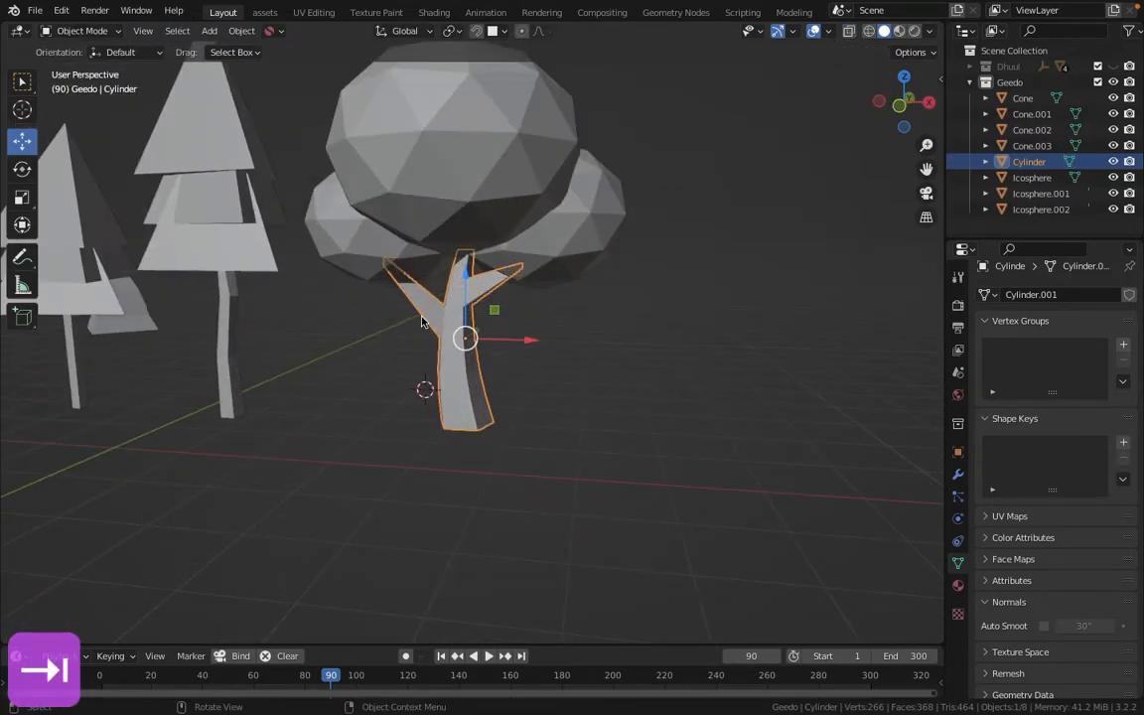
Switch to the finished green trees scene, enter edit mode on tree 5.008 and select its linked trunk geometry
key(ctrl+Right)
key(Tab)
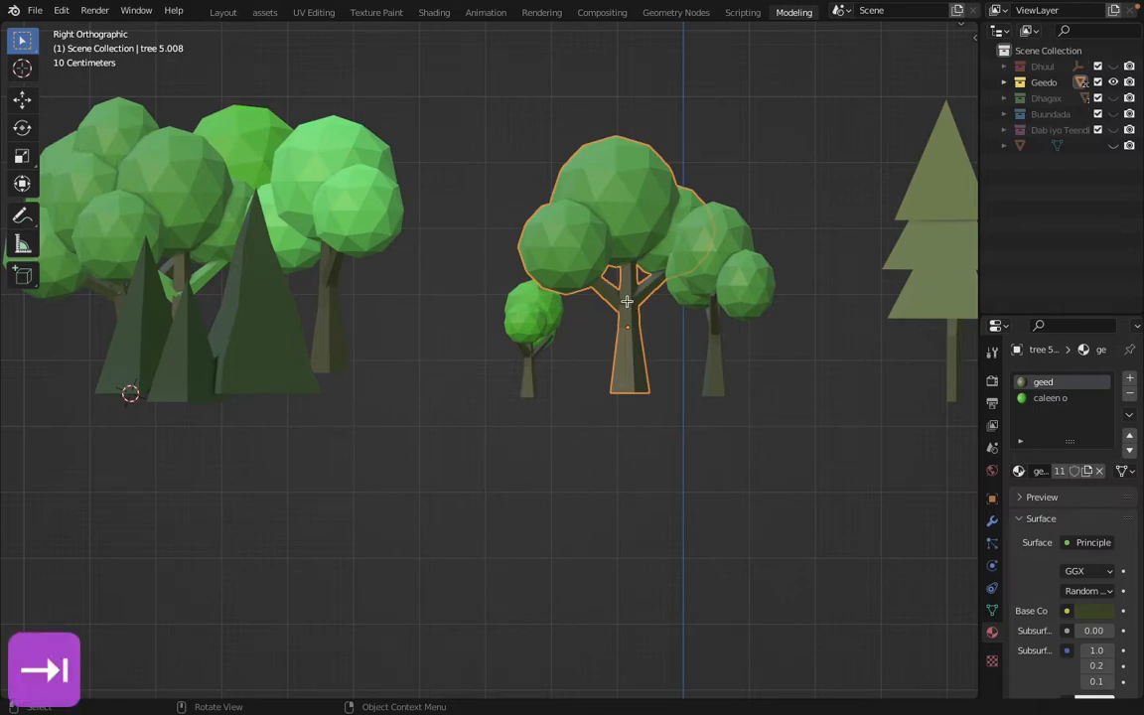
scroll(632, 304, up, 3)
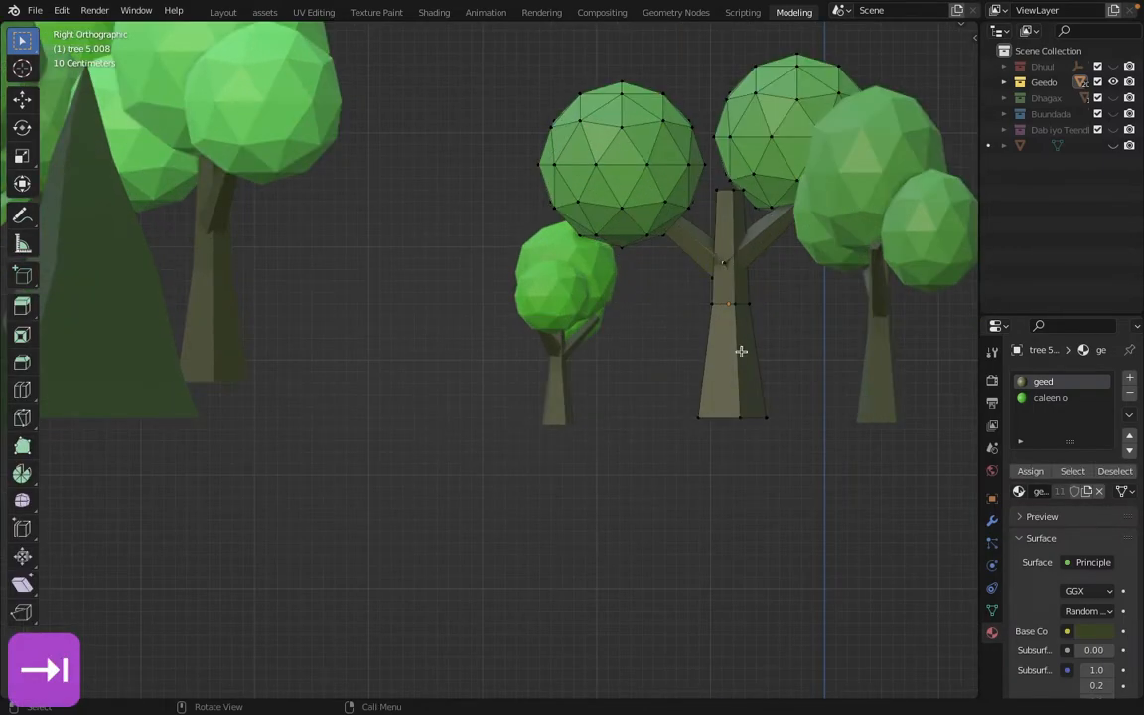
key(l)
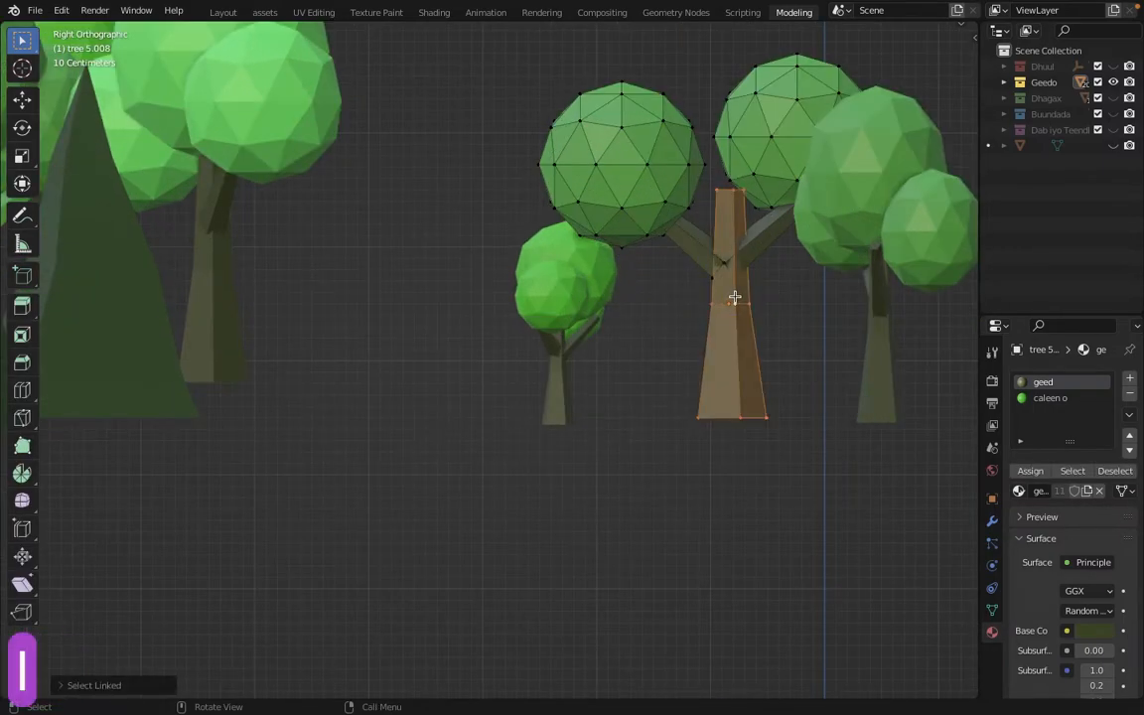
Duplicate the selected trunk geometry, tilt the copy towards the foliage sphere and scale it down to form a branch
key(shift+d)
key(r)
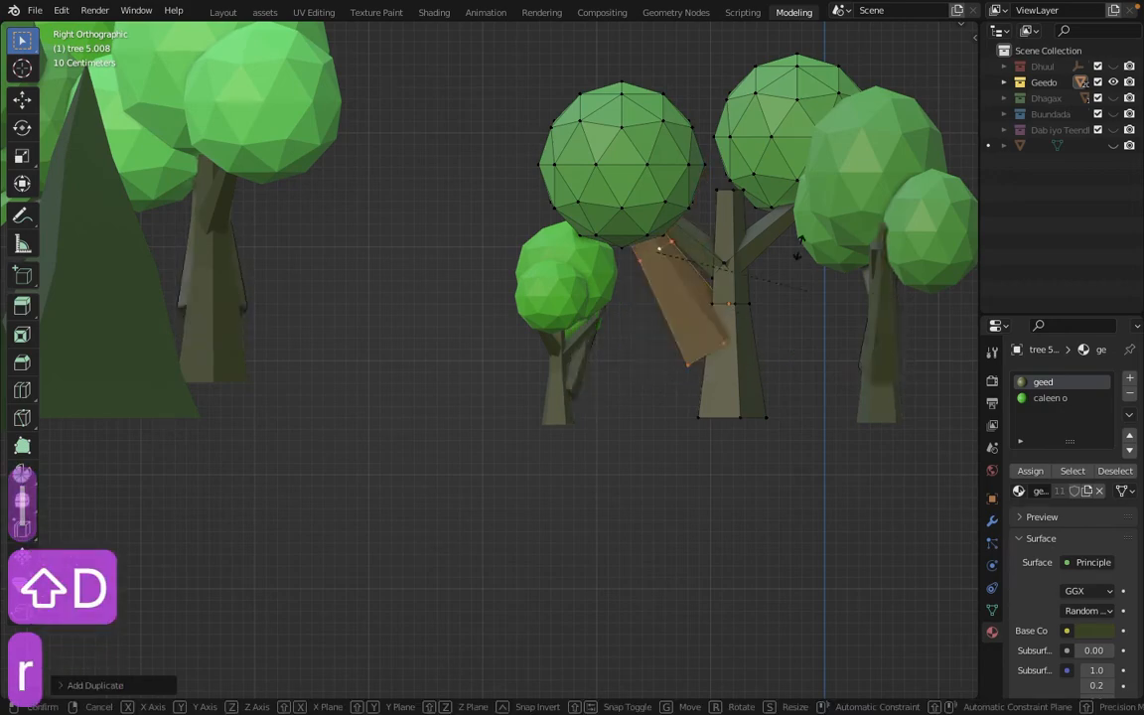
click(755, 323)
key(s)
click(734, 351)
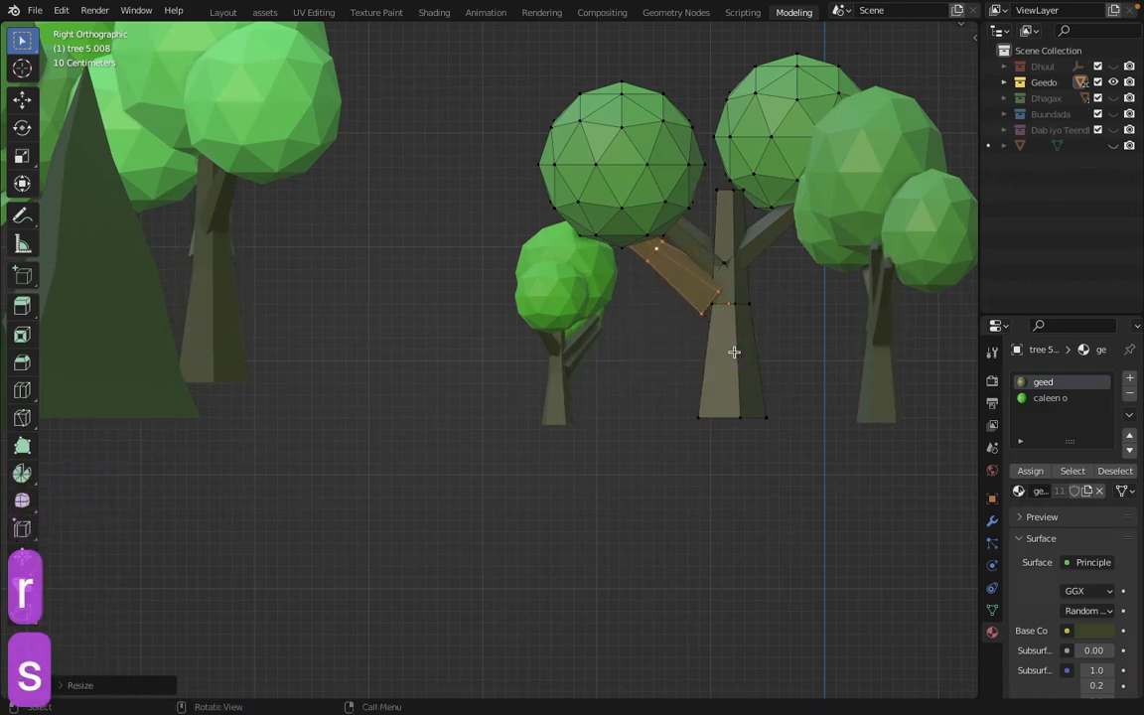
Undo the scaled, rotated trunk copy in the finished tree, leave its edit mode and return to the grey tree scene
key(super+z)
key(super+z)
key(super+z)
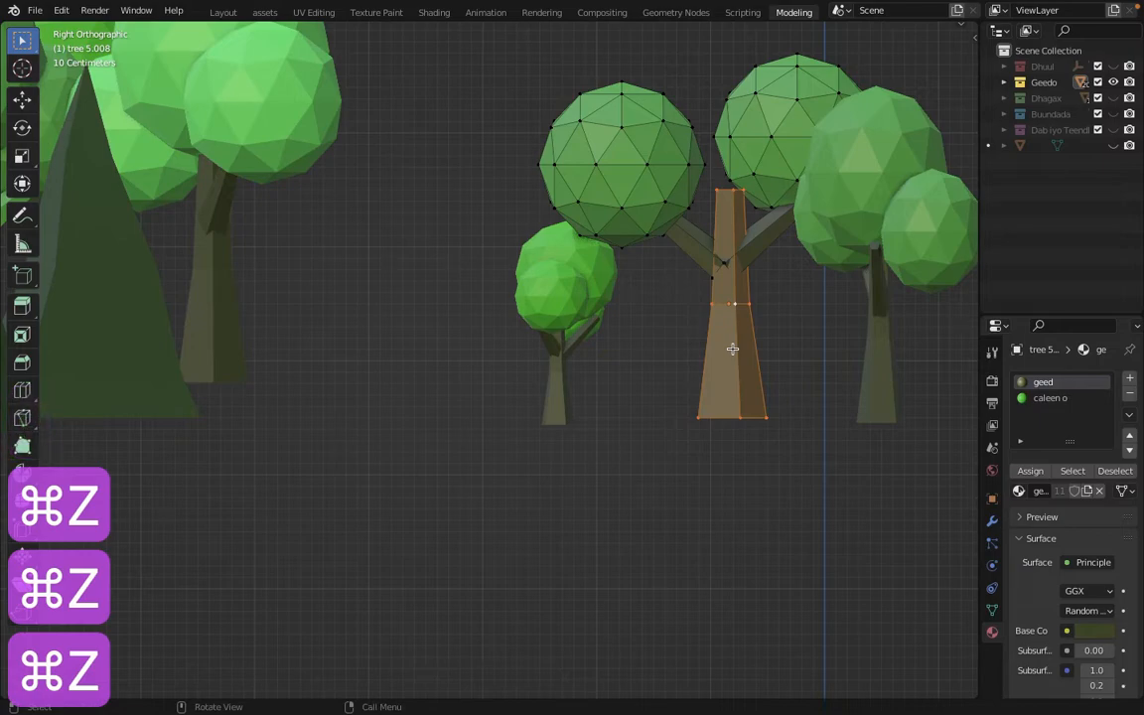
key(super+z)
key(Tab)
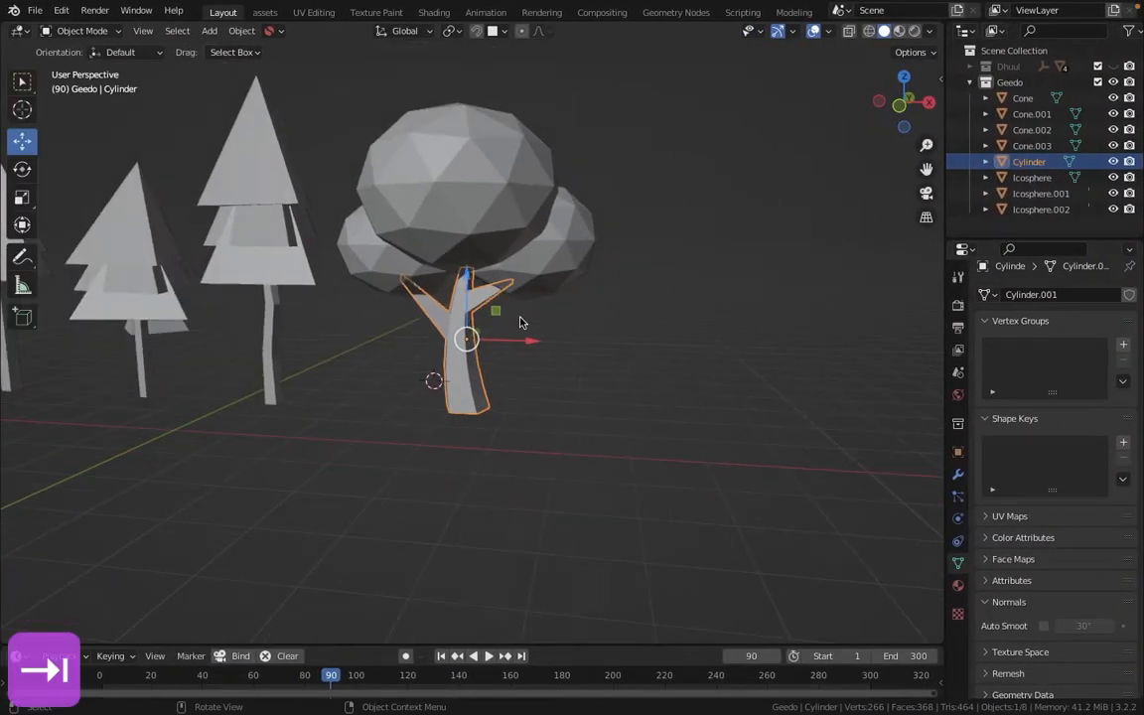
In edit mode, extrude another side face of the trunk about 0.41 m outward as a third branch
key(Tab)
middle_drag(497, 342, 596, 417)
key(e)
click(566, 378)
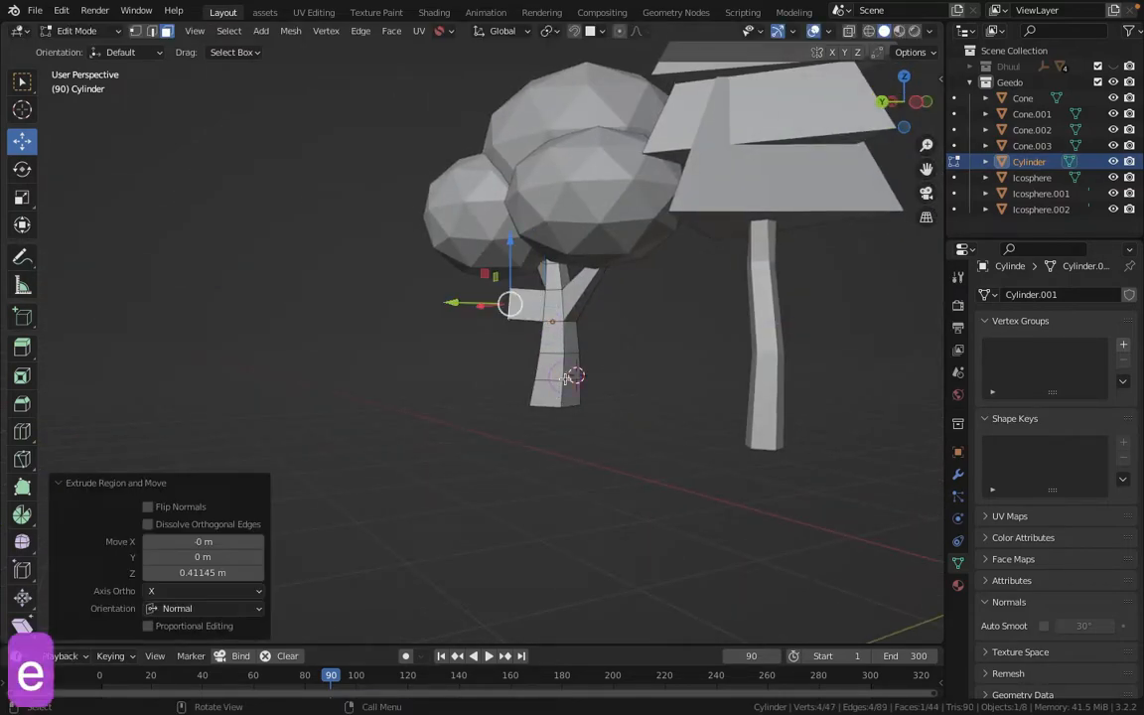
Move the third branch's end face about 0.27 m in X and 0.8 m up, scale it to 0.375, and leave edit mode
middle_drag(500, 372, 531, 450)
key(s)
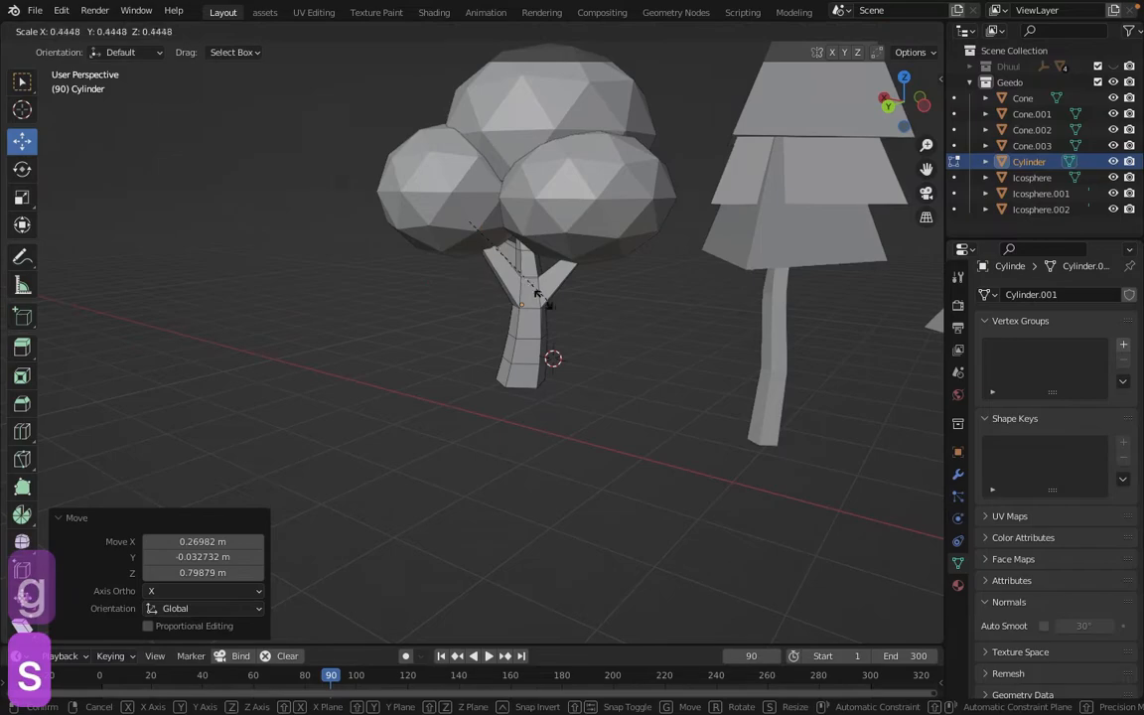
click(593, 395)
click(537, 307)
middle_drag(544, 347, 677, 316)
scroll(511, 390, down, 3)
middle_drag(510, 392, 477, 345)
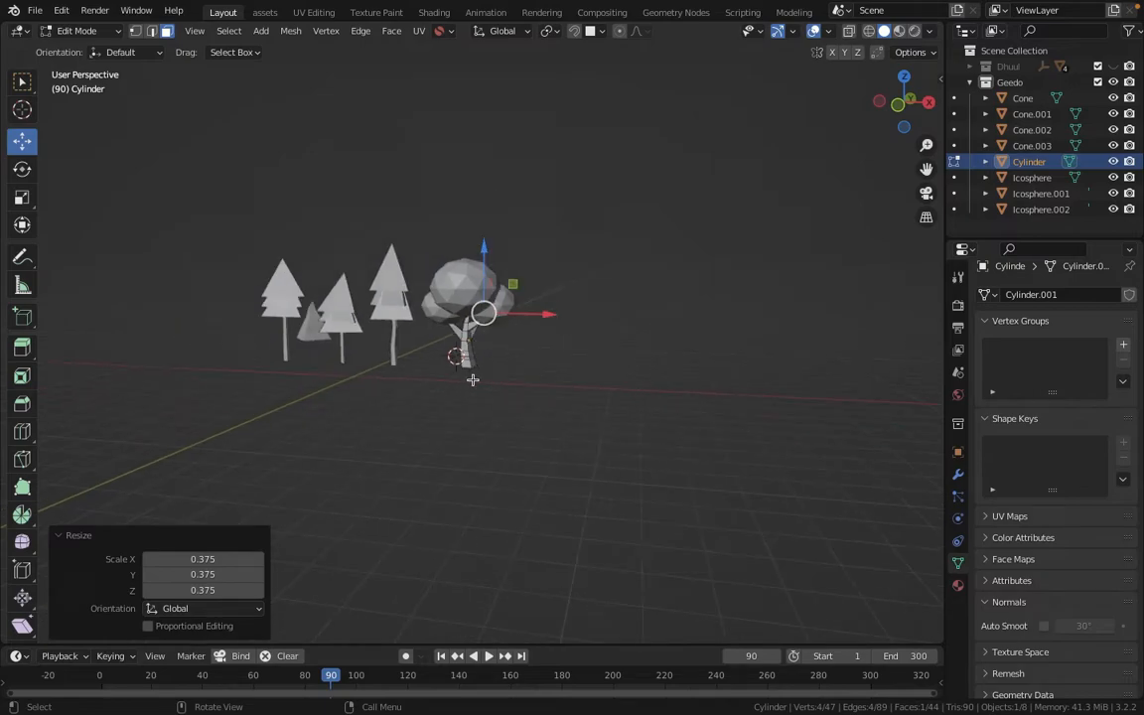
scroll(448, 355, up, 3)
key(Tab)
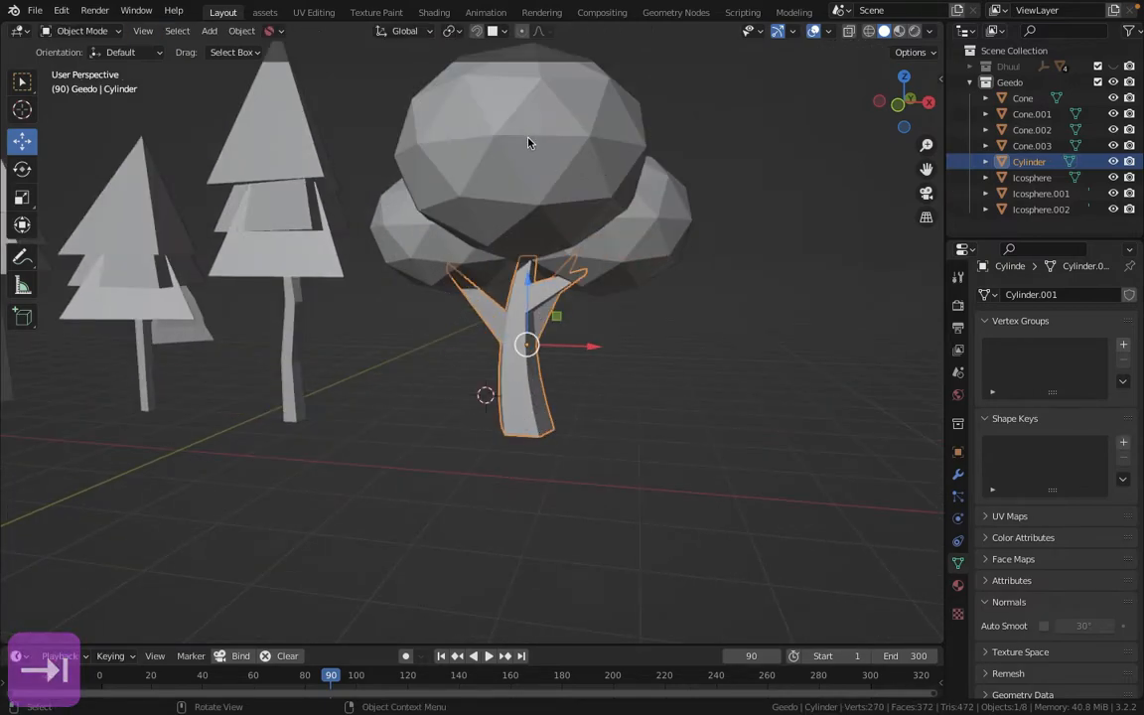
Join the three foliage spheres with the branched trunk into one object, keeping the trunk as the active object
click(634, 236)
shift+click(424, 236)
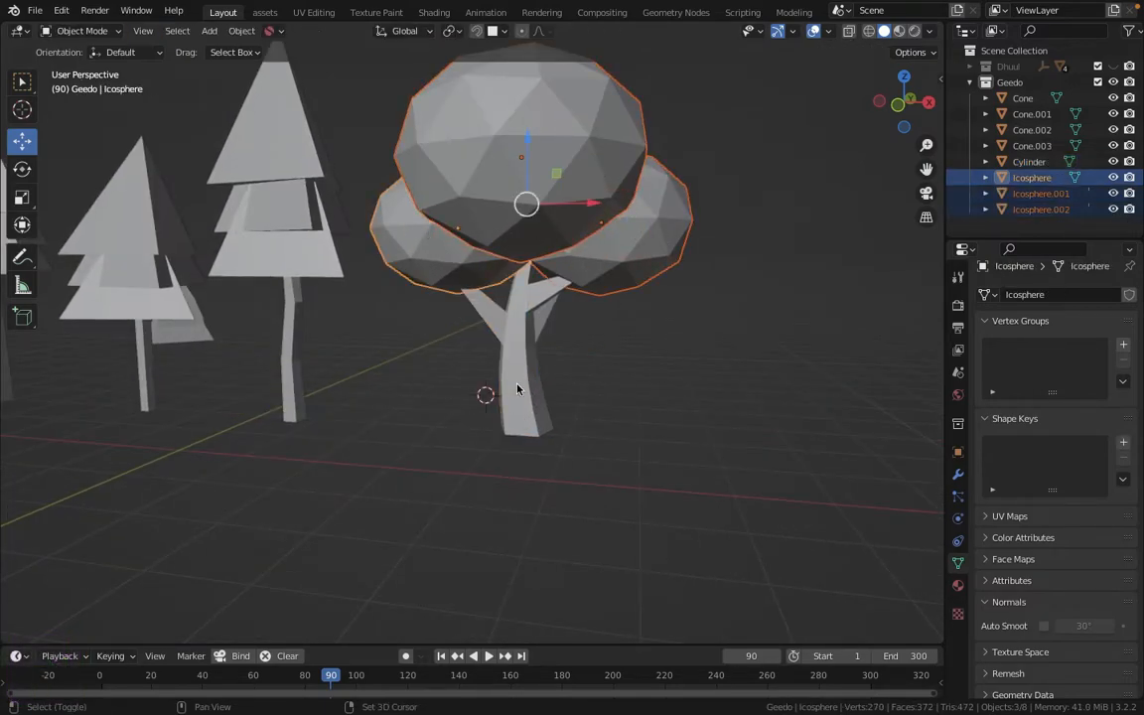
shift+click(530, 387)
key(ctrl+j)
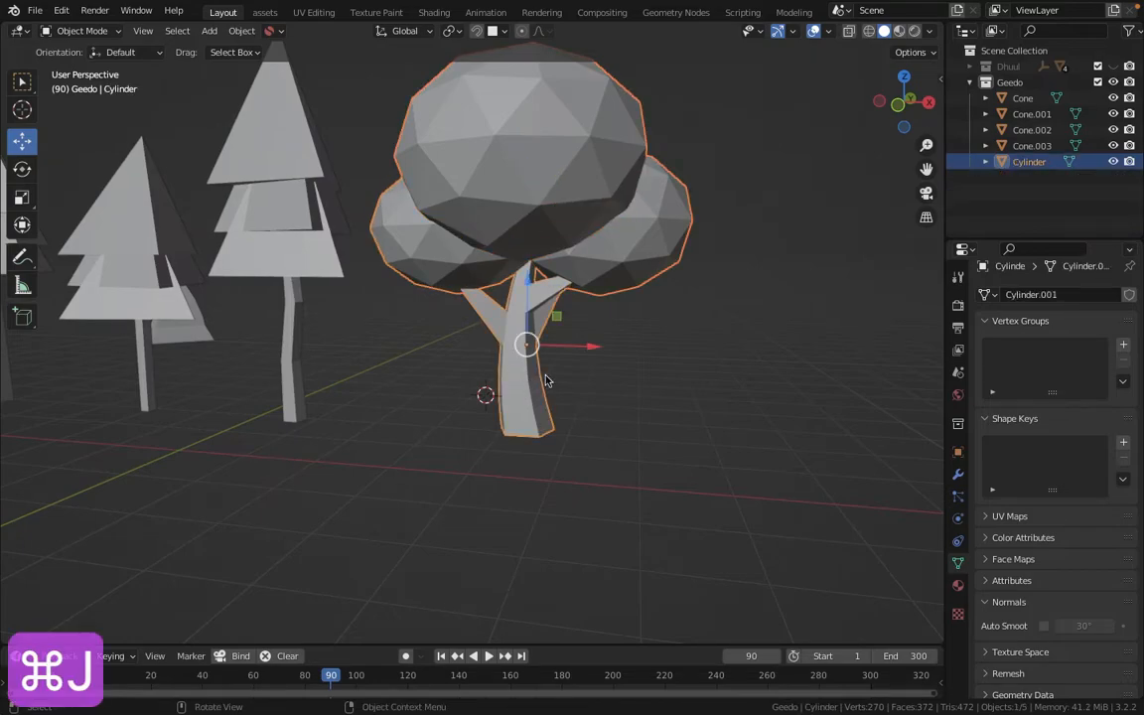
From the front view, move only the round-crowned tree's origin down about 1.03 m to the trunk's base
key(KP_1)
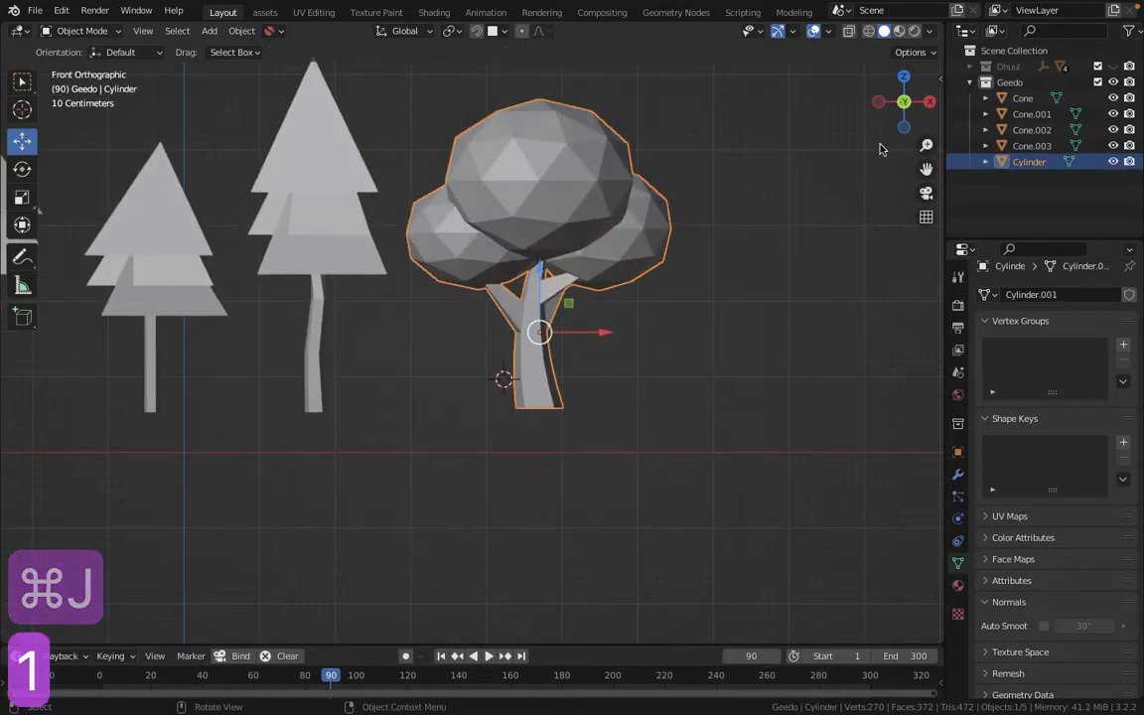
click(911, 52)
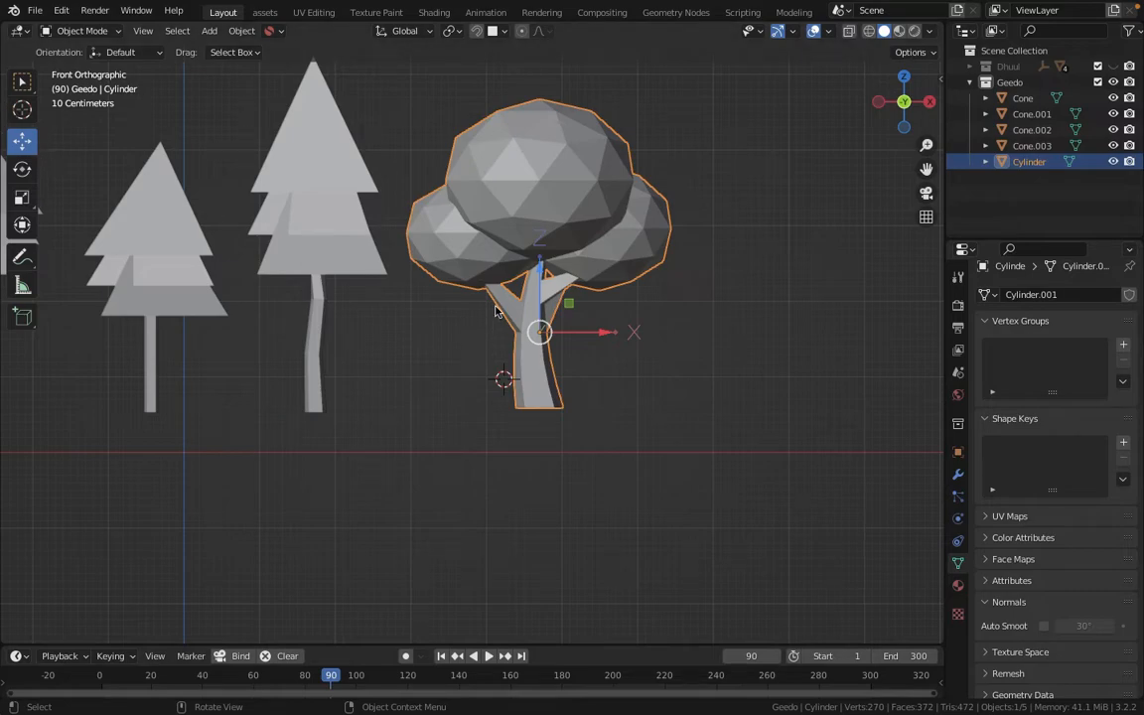
drag(541, 277, 541, 354)
click(911, 51)
click(906, 102)
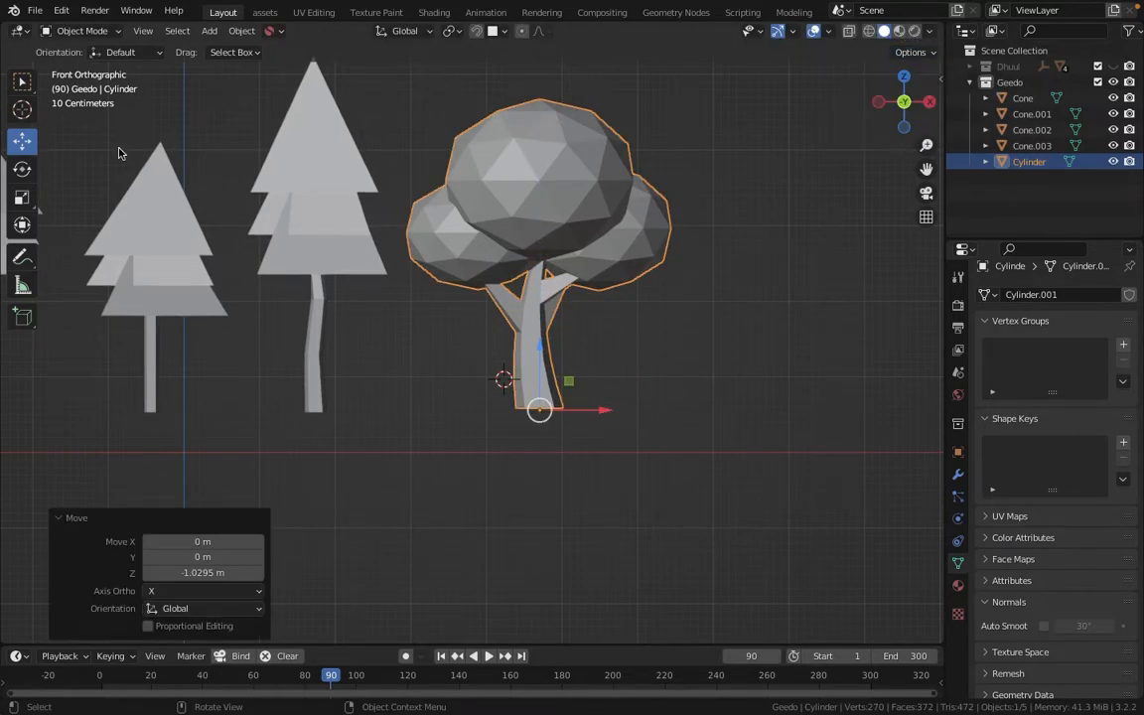
click(23, 109)
click(24, 168)
drag(504, 361, 458, 382)
right_click(458, 382)
scroll(584, 273, down, 4)
middle_drag(583, 273, 511, 298)
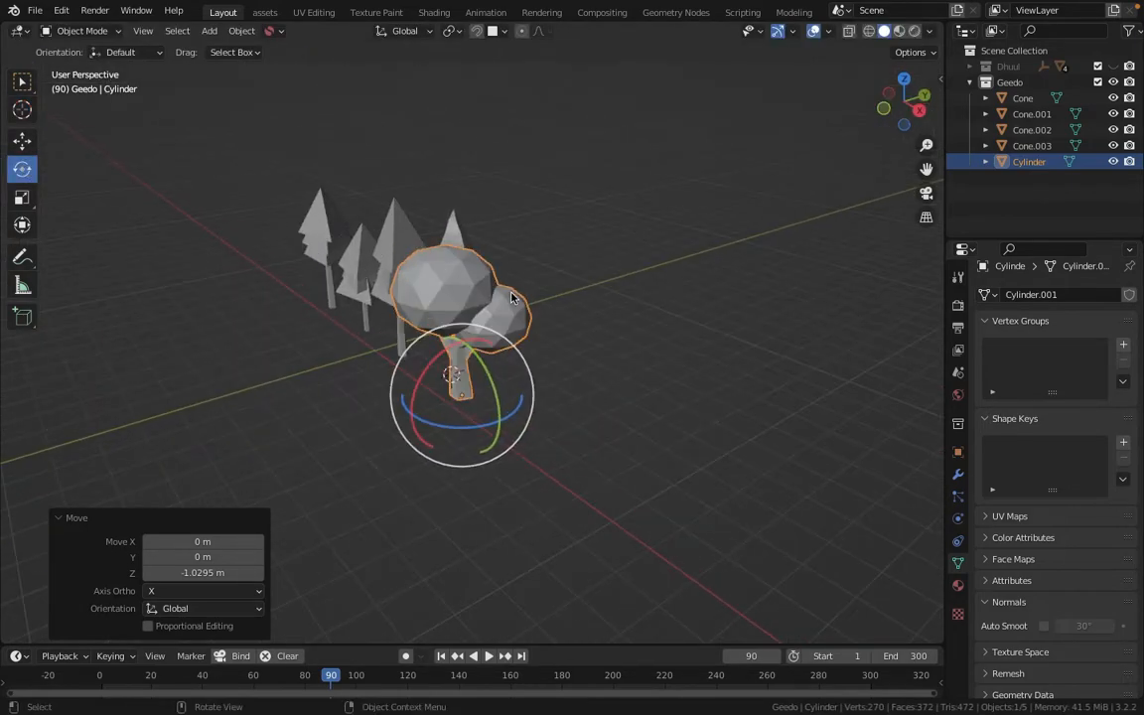
From the top view, move the standalone cone along Y until it lines up with the row of trees
scroll(511, 298, up, 3)
middle_drag(497, 230, 408, 233)
scroll(577, 236, down, 3)
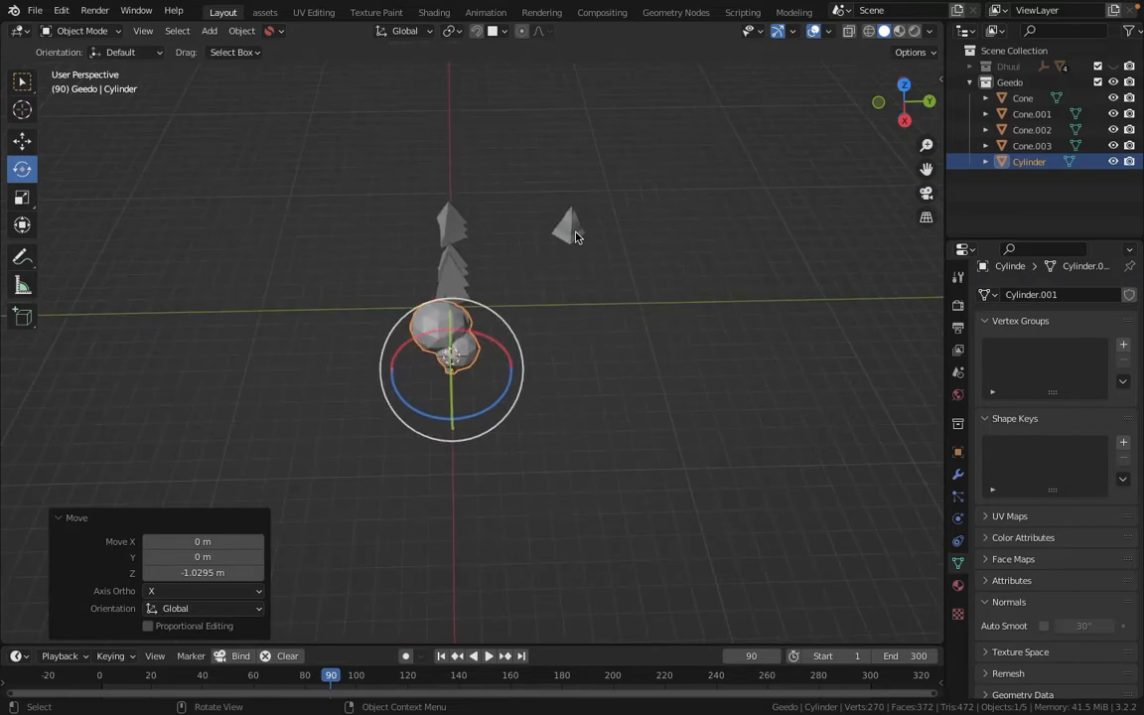
click(564, 231)
key(KP_7)
key(g)
key(y)
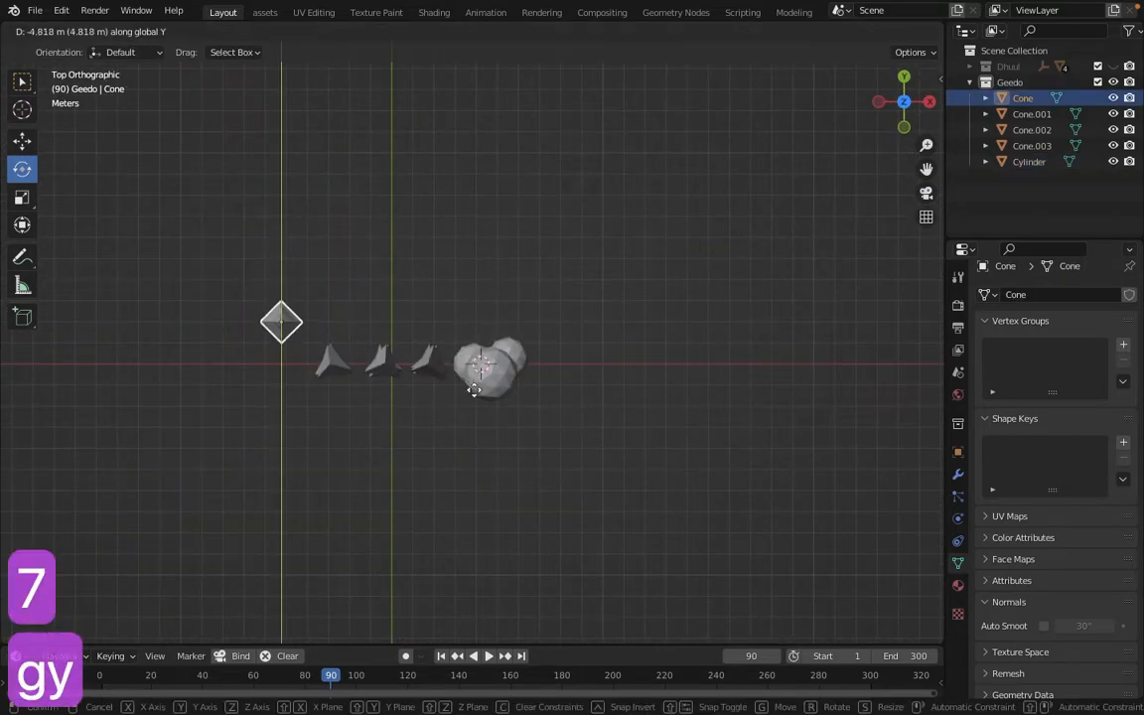
click(486, 397)
In the Shading workspace, create a new material for the standalone cone and name it A
middle_drag(492, 70, 474, 32)
key(w)
click(444, 14)
scroll(730, 72, up, 4)
shift+middle_drag(645, 301, 644, 401)
scroll(587, 226, up, 5)
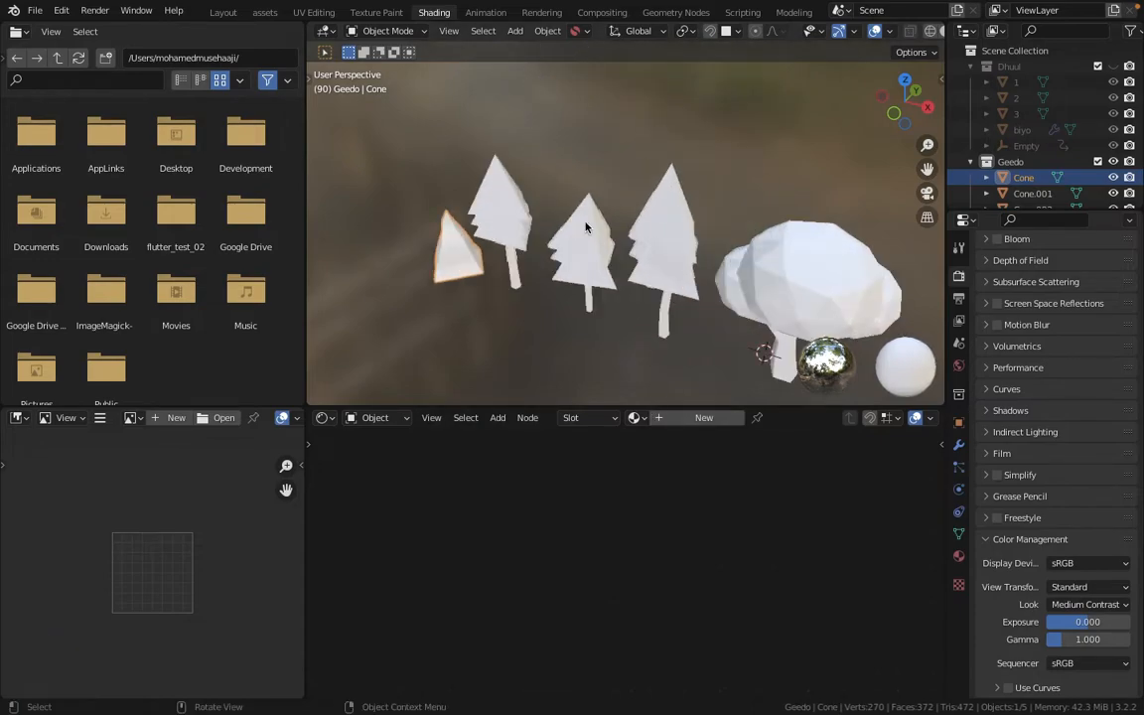
shift+middle_drag(682, 263, 691, 263)
key(KP_1)
click(699, 421)
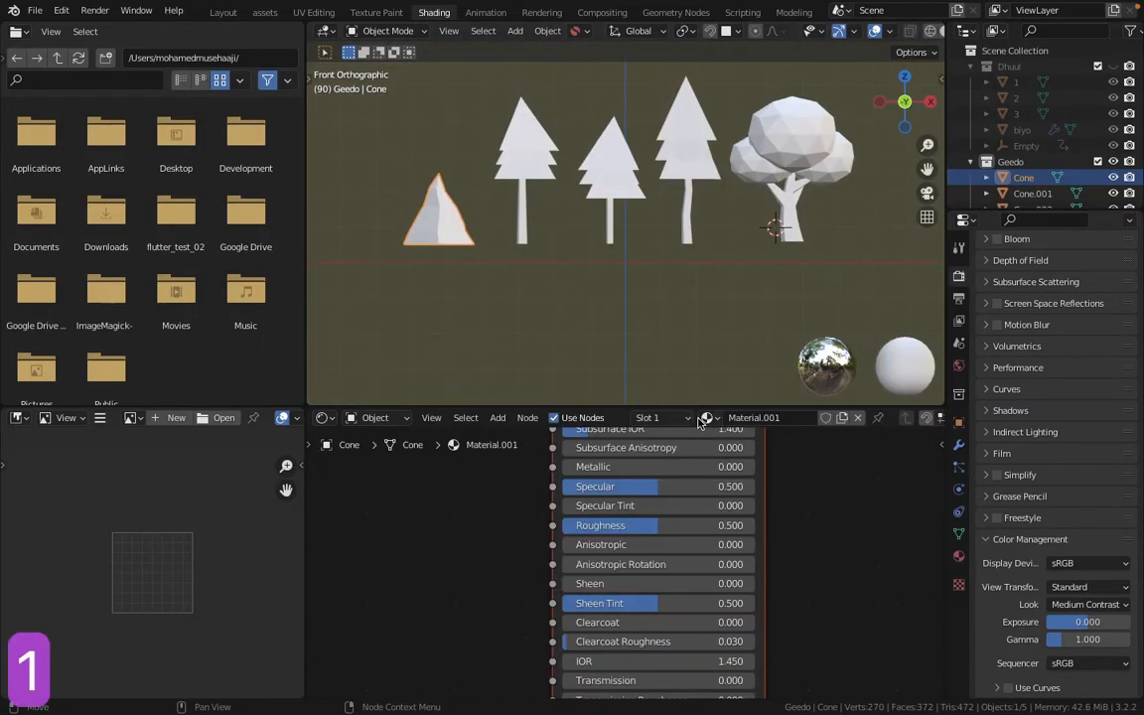
double_click(753, 418)
text(A)
key(Return)
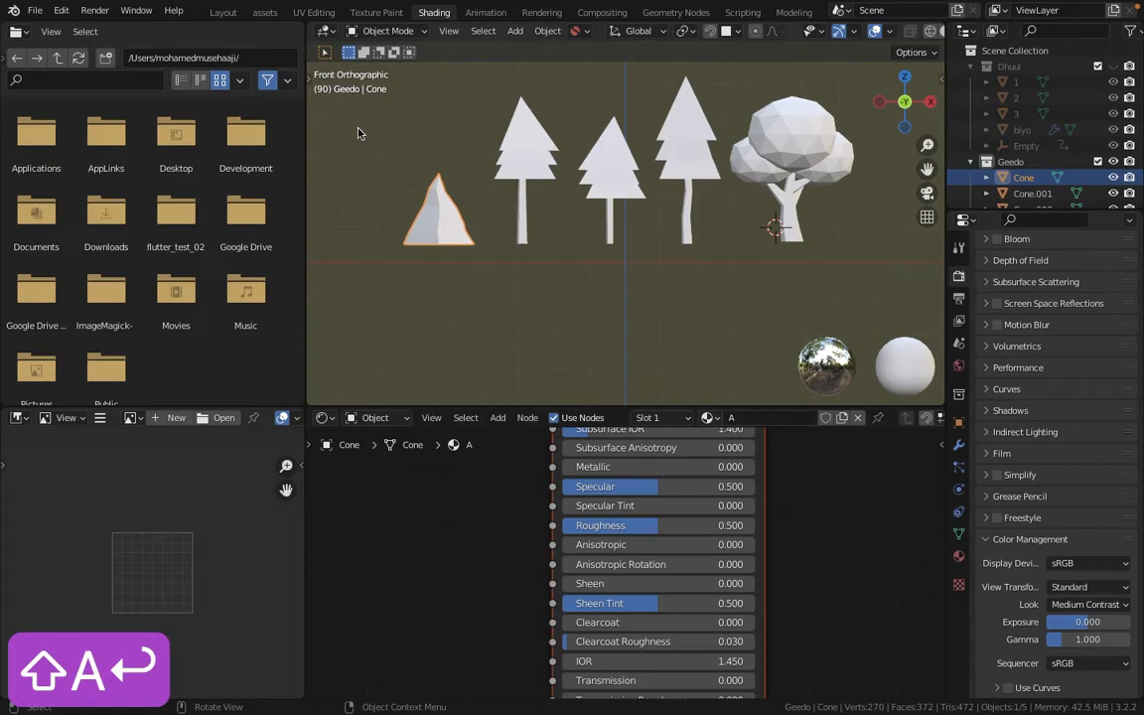
Set material A's base color to olive green with about H 0.198, S 0.829, V 0.151
scroll(618, 505, up, 4)
middle_drag(649, 491, 634, 527)
middle_drag(682, 474, 669, 564)
middle_drag(707, 497, 695, 528)
scroll(721, 506, down, 1)
middle_drag(721, 506, 709, 564)
click(715, 493)
right_click(802, 557)
click(626, 513)
drag(682, 304, 655, 290)
drag(800, 204, 813, 286)
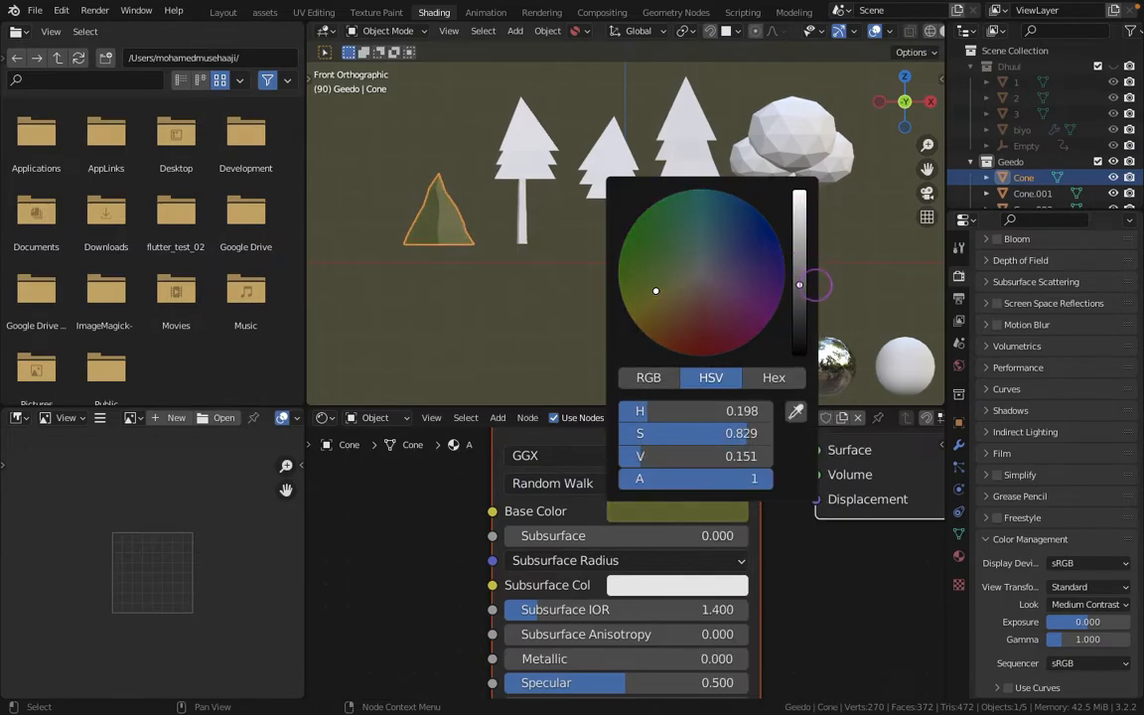
Try different roughness values on the cone's material and set the roughness to about 0.618
middle_drag(802, 626, 800, 557)
drag(651, 661, 700, 658)
drag(601, 654, 448, 653)
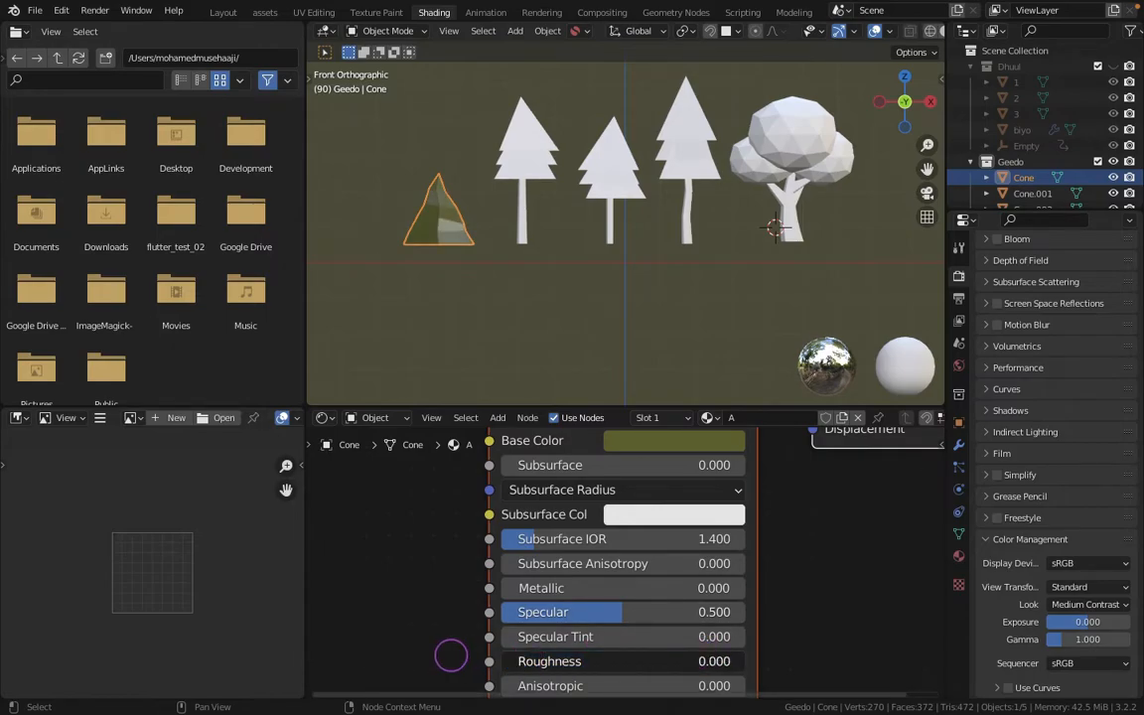
middle_drag(397, 328, 447, 323)
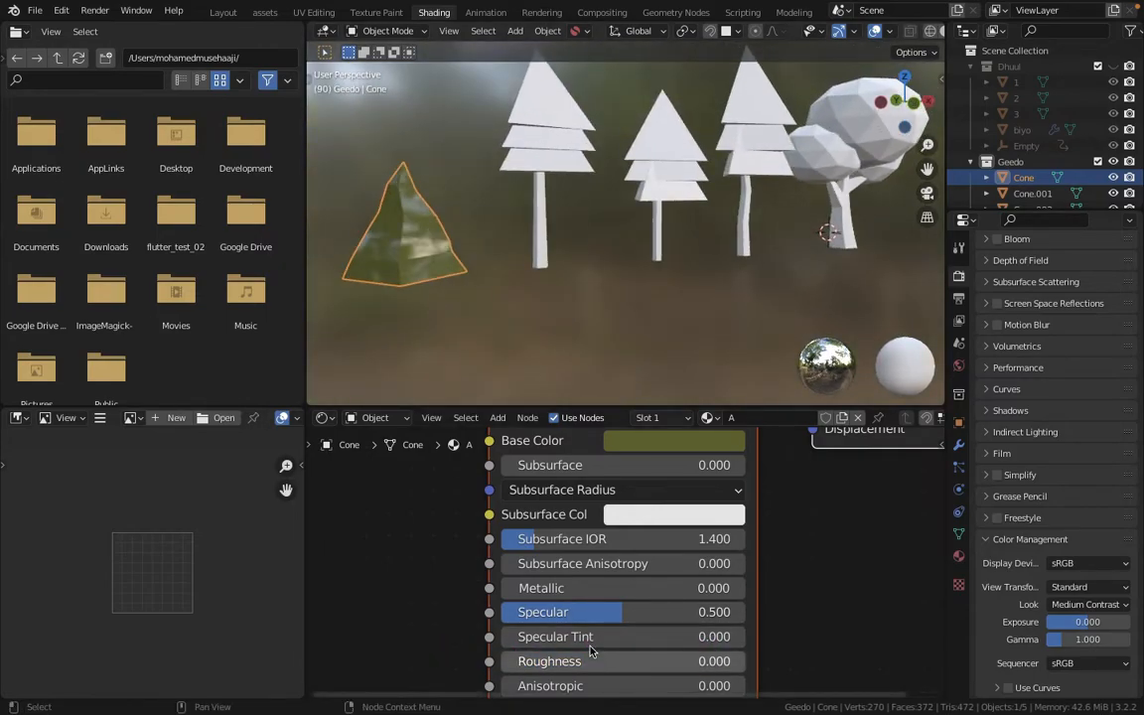
drag(566, 661, 717, 668)
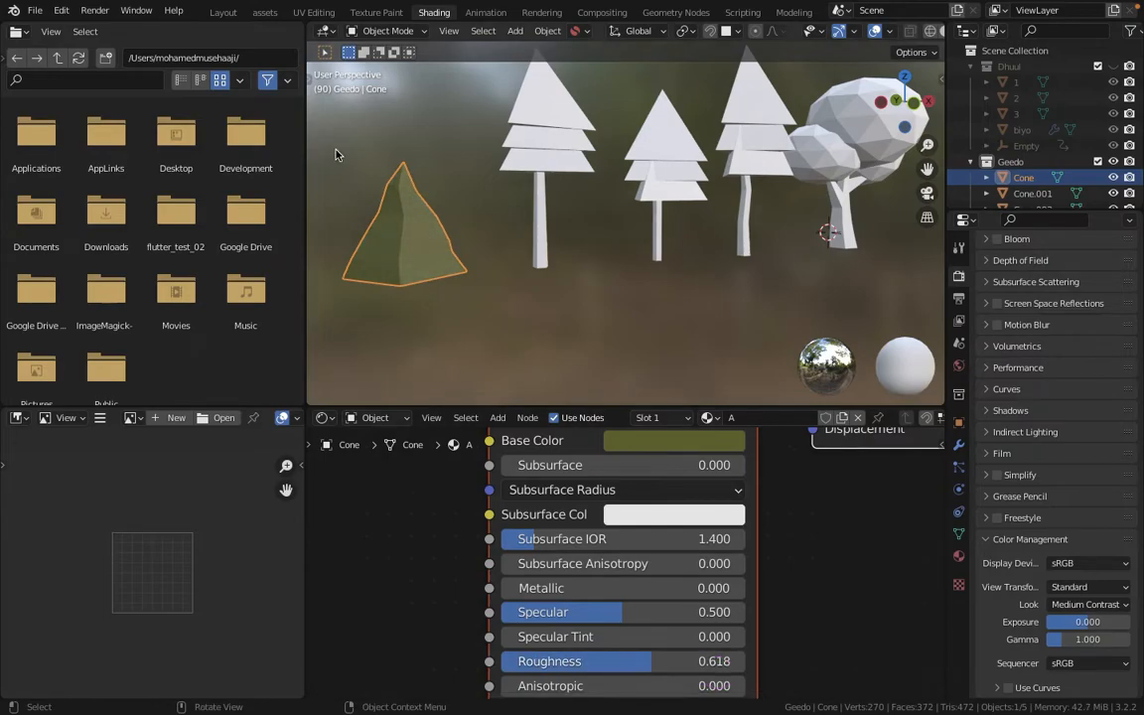
Give the tree Cone.001 a new material with a dark green base color of about H 0.324, S 0.991
click(562, 104)
key(1)
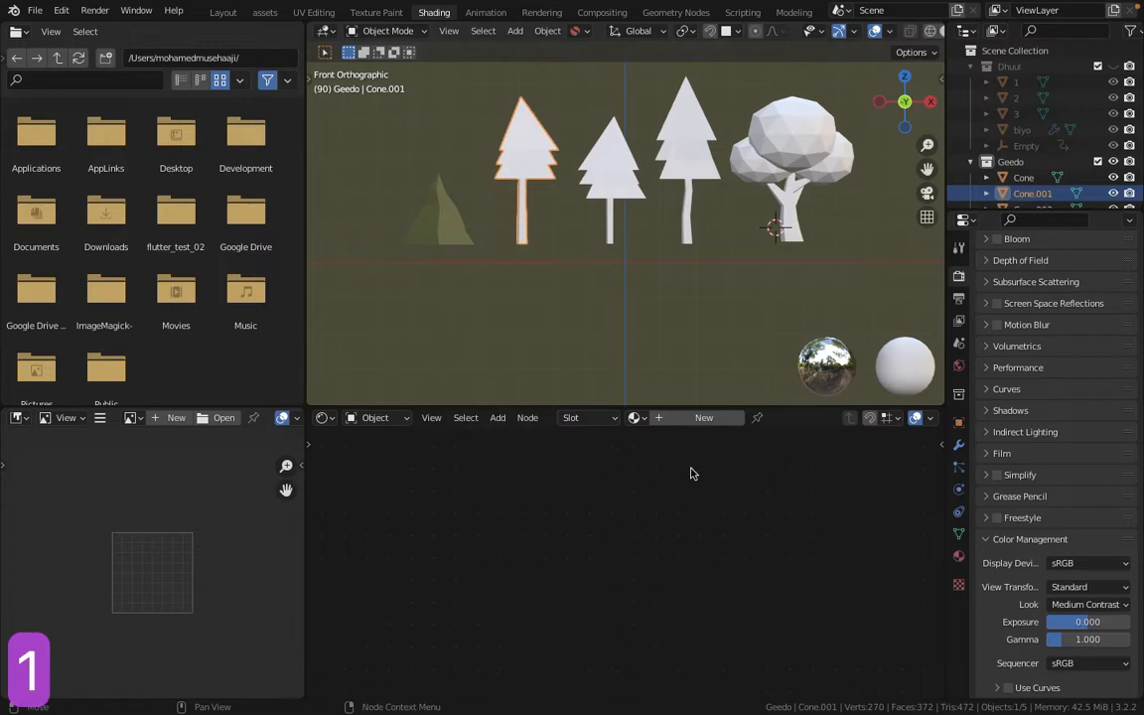
click(685, 419)
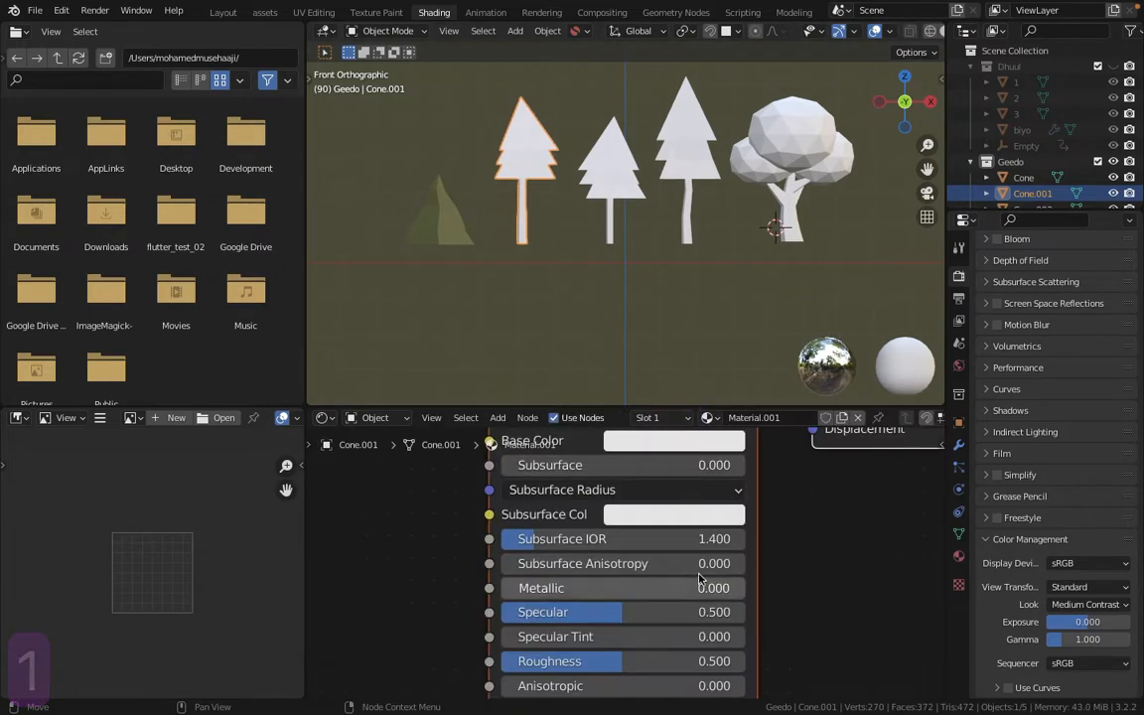
scroll(697, 590, up, 3)
click(684, 511)
mouse_move(665, 250)
mouse_down()
mouse_move(650, 243)
mouse_move(659, 270)
mouse_up()
click(674, 513)
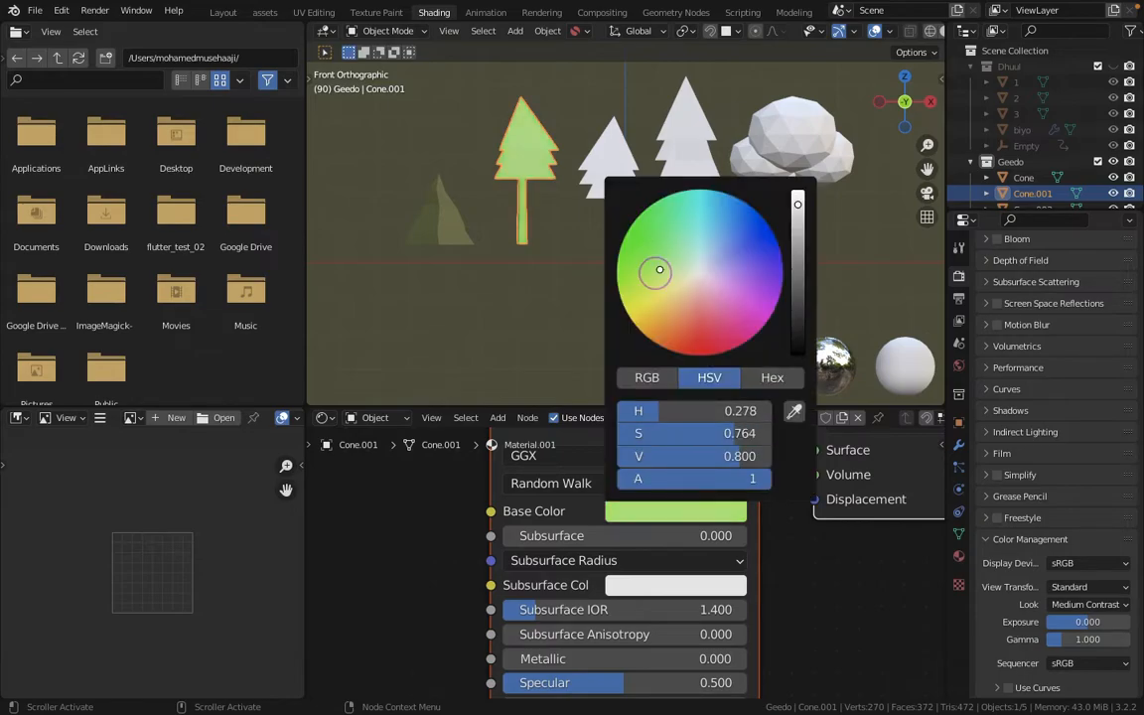
drag(796, 245, 792, 283)
drag(610, 269, 622, 246)
drag(798, 280, 798, 296)
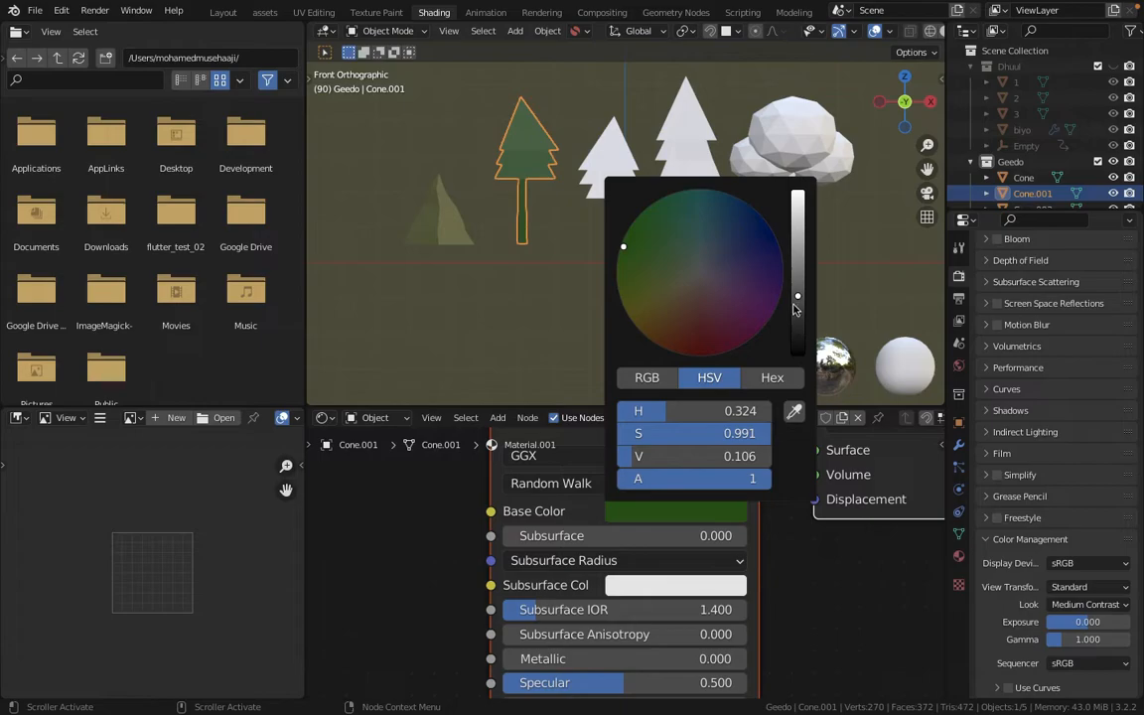
drag(795, 305, 793, 311)
click(538, 235)
Add a second material slot to Cone.001 and rename its dark green material AAA
scroll(537, 176, up, 3)
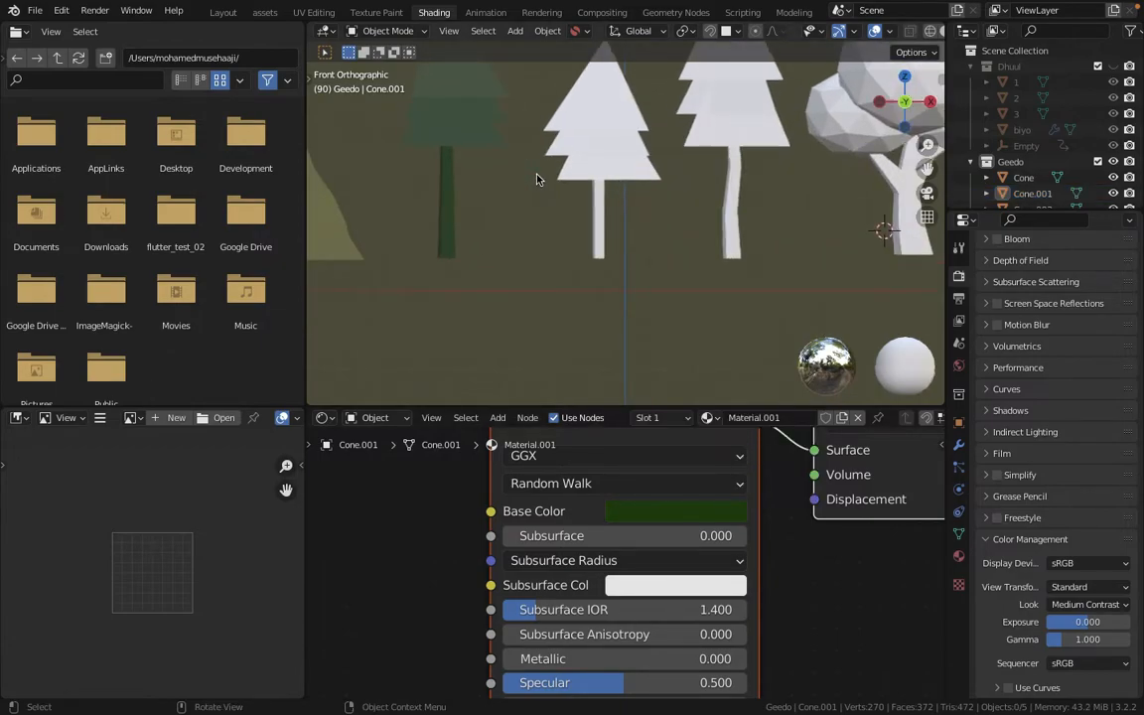
shift+middle_drag(561, 190, 605, 212)
key(alt+shift+z)
key(alt+shift+z)
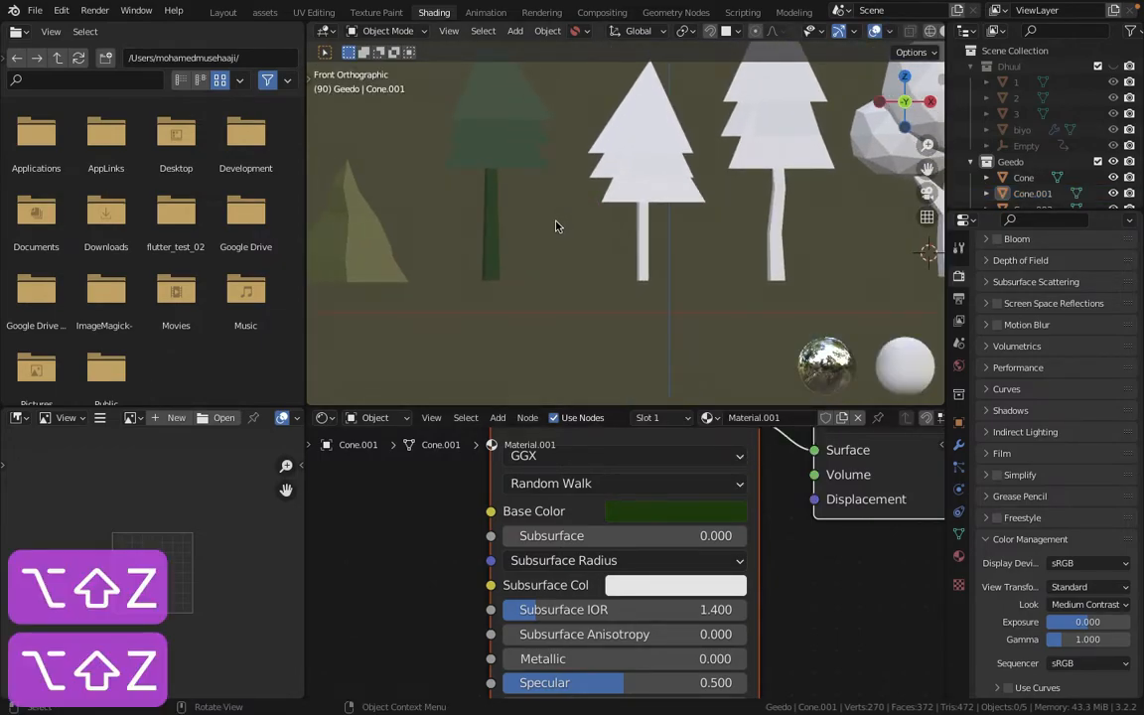
scroll(558, 226, down, 1)
click(517, 164)
drag(670, 407, 671, 410)
click(960, 558)
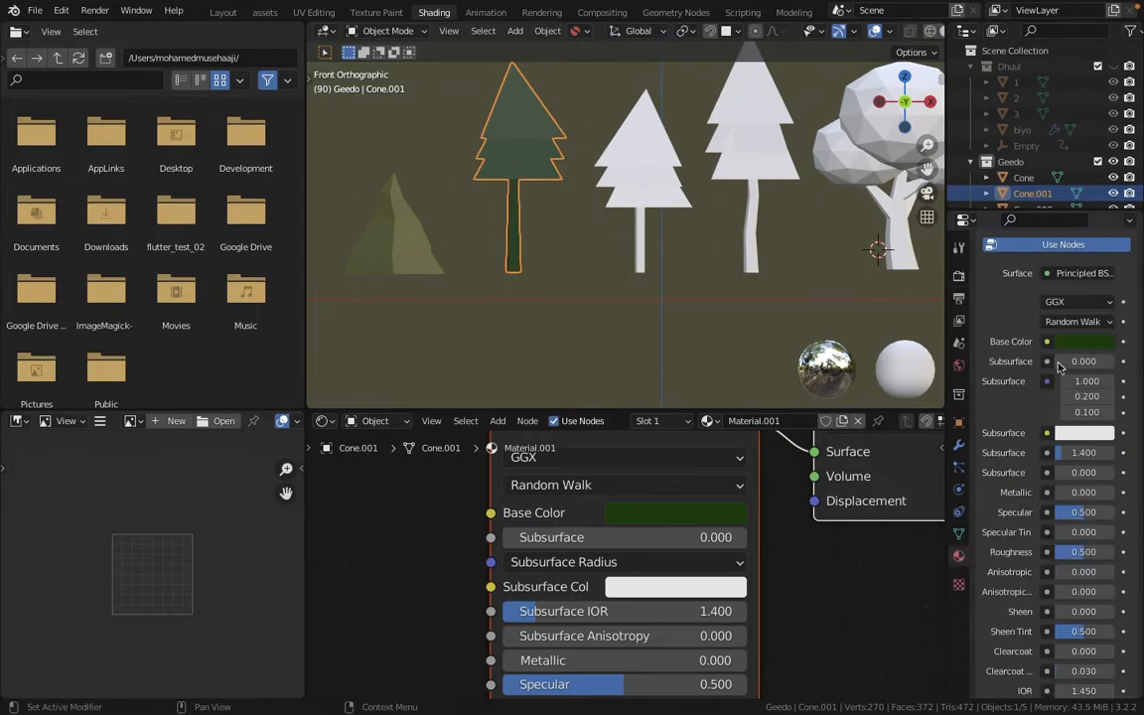
scroll(1057, 368, up, 4)
click(1131, 273)
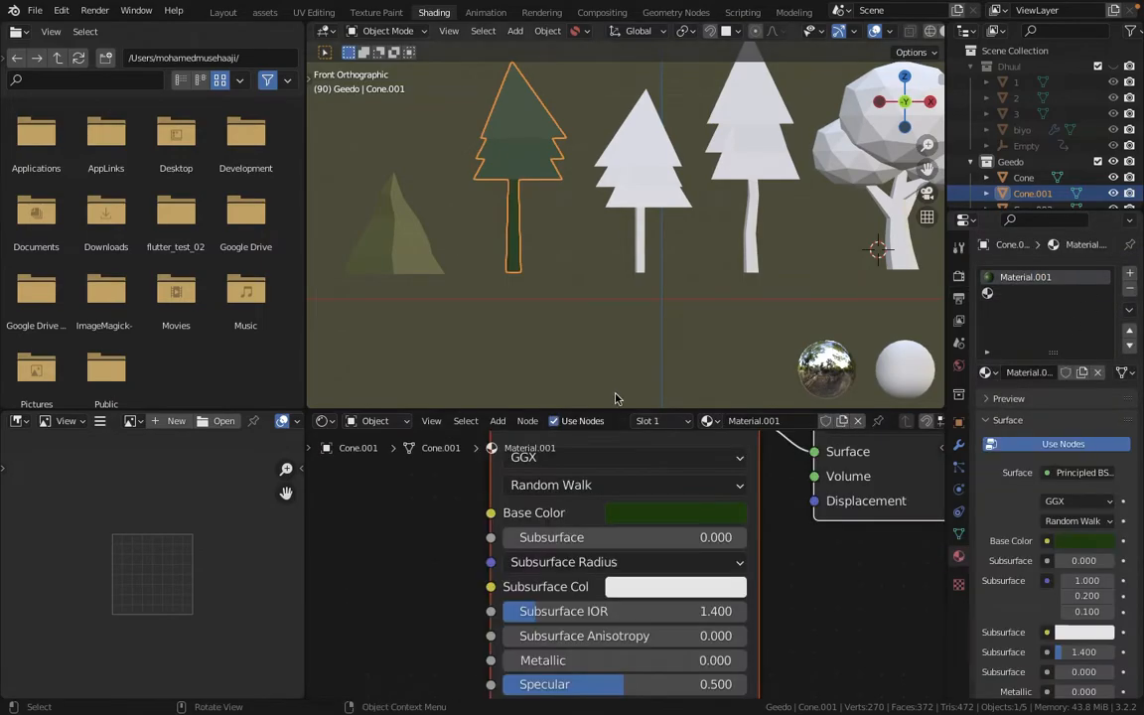
text(AAA)
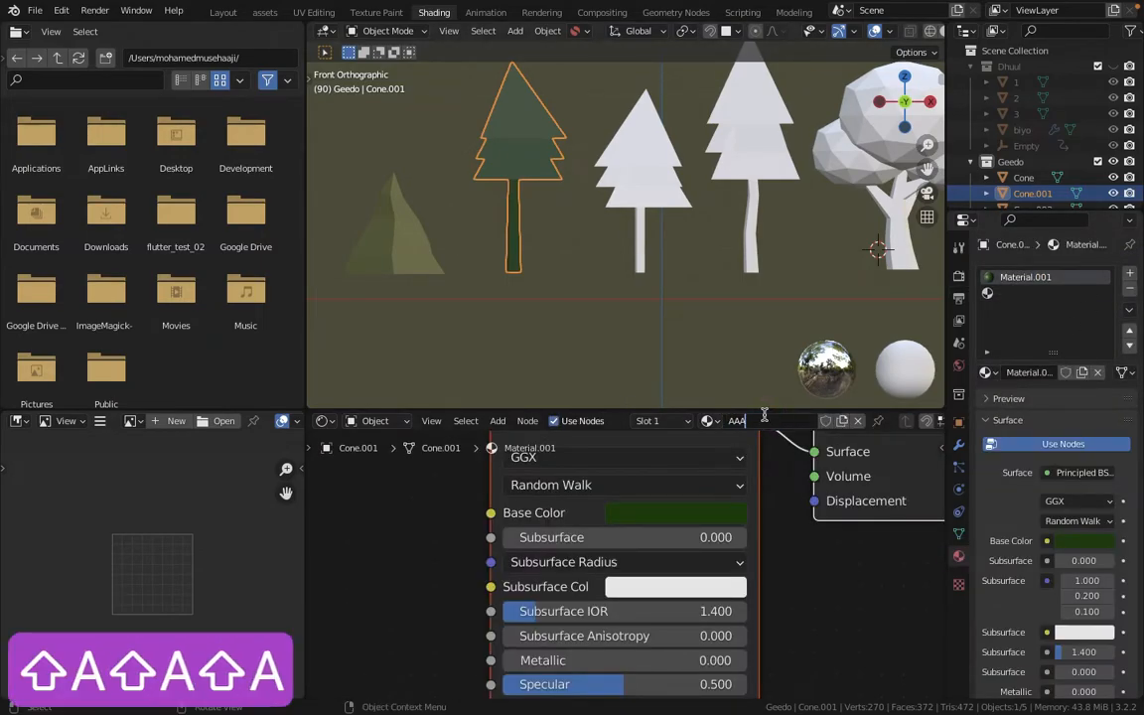
key(Return)
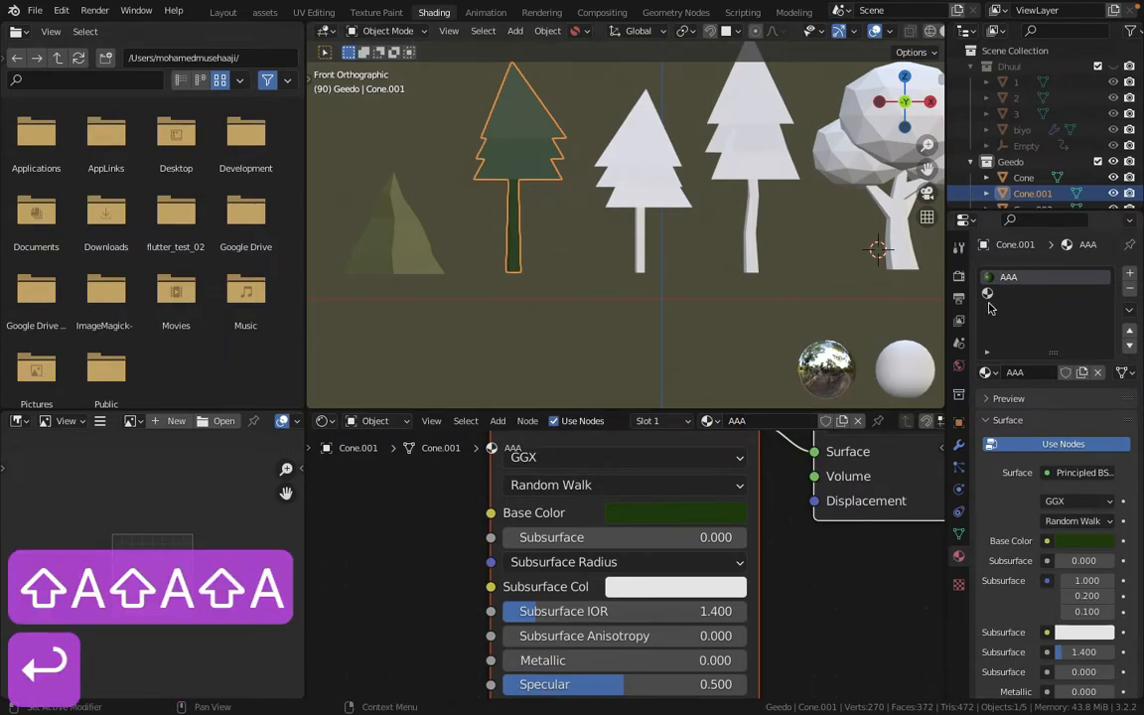
Create a material named Geed in Cone.001's second slot and set its base color to dark brown
key(BackSpace)
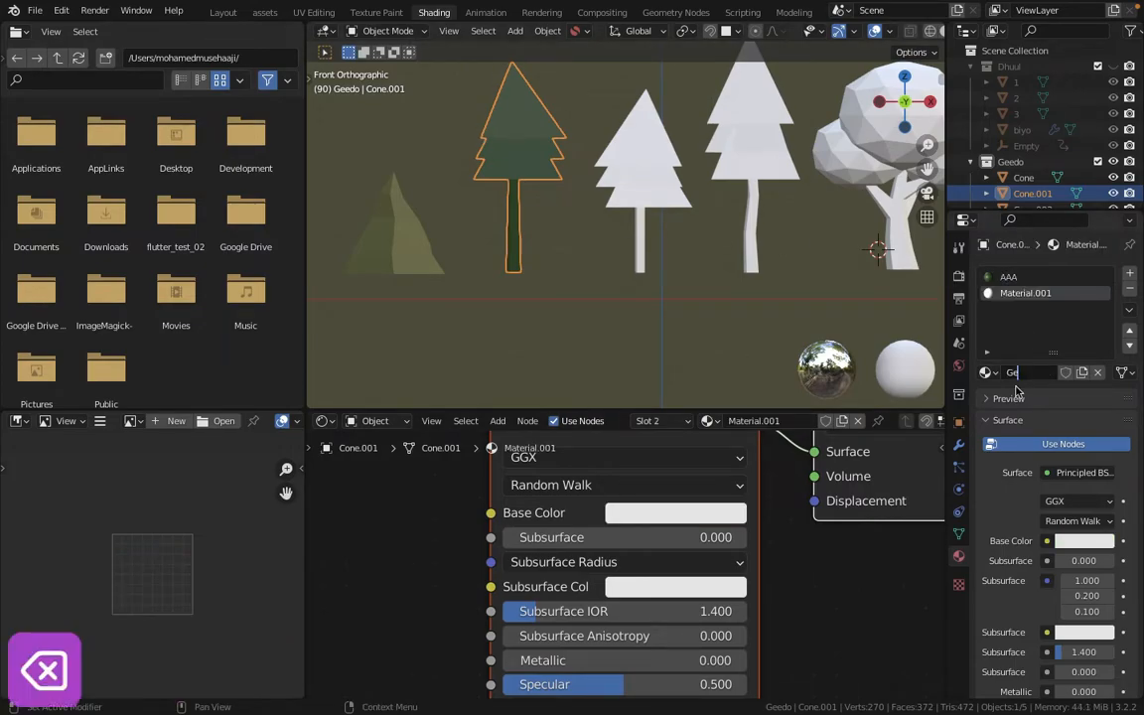
text(ee)
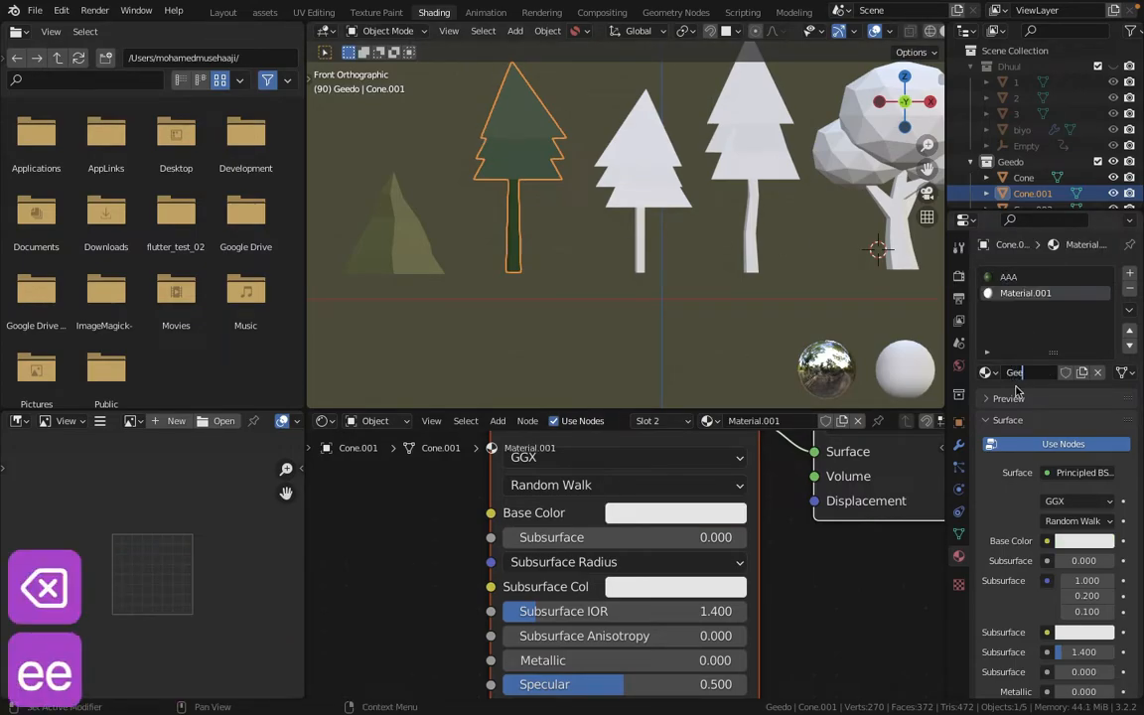
text(d)
key(Return)
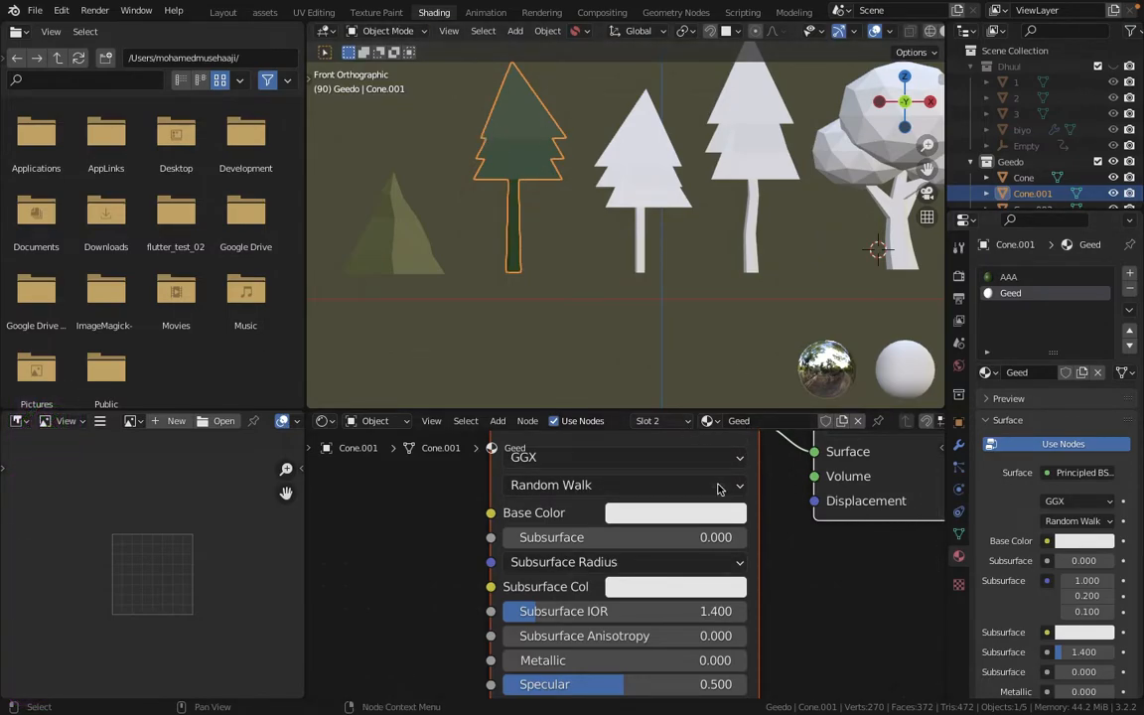
click(675, 513)
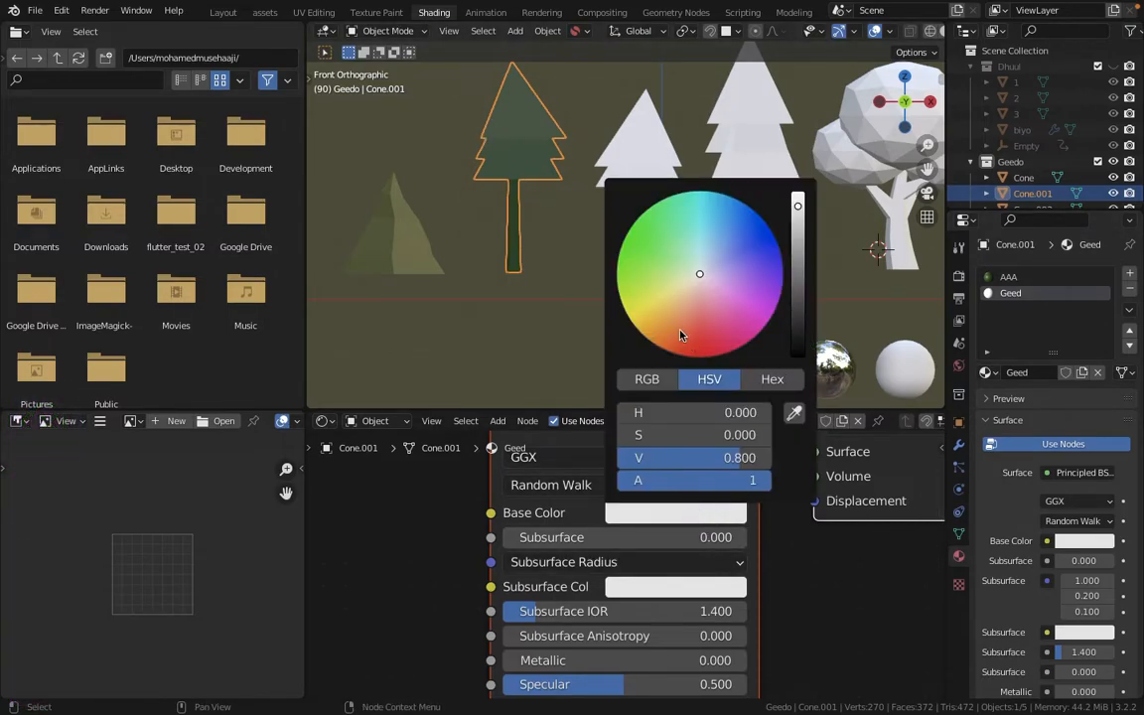
click(643, 336)
drag(794, 243, 797, 302)
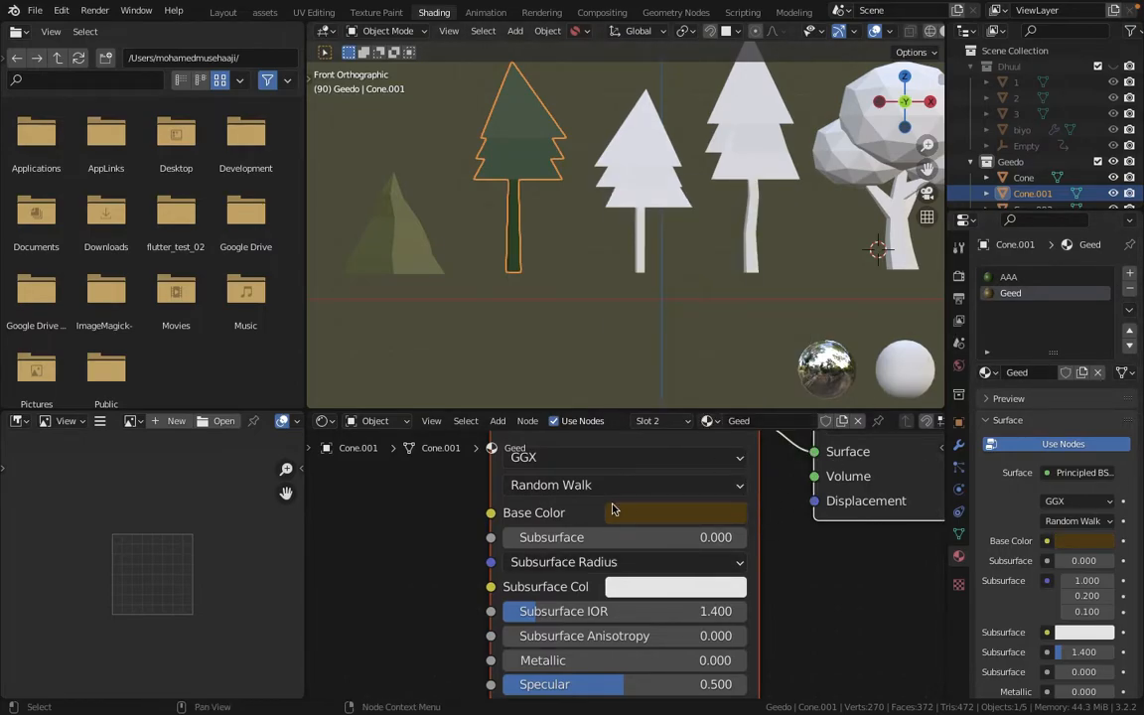
Assign the Geed material to all linked trunk faces of Cone.001
key(Tab)
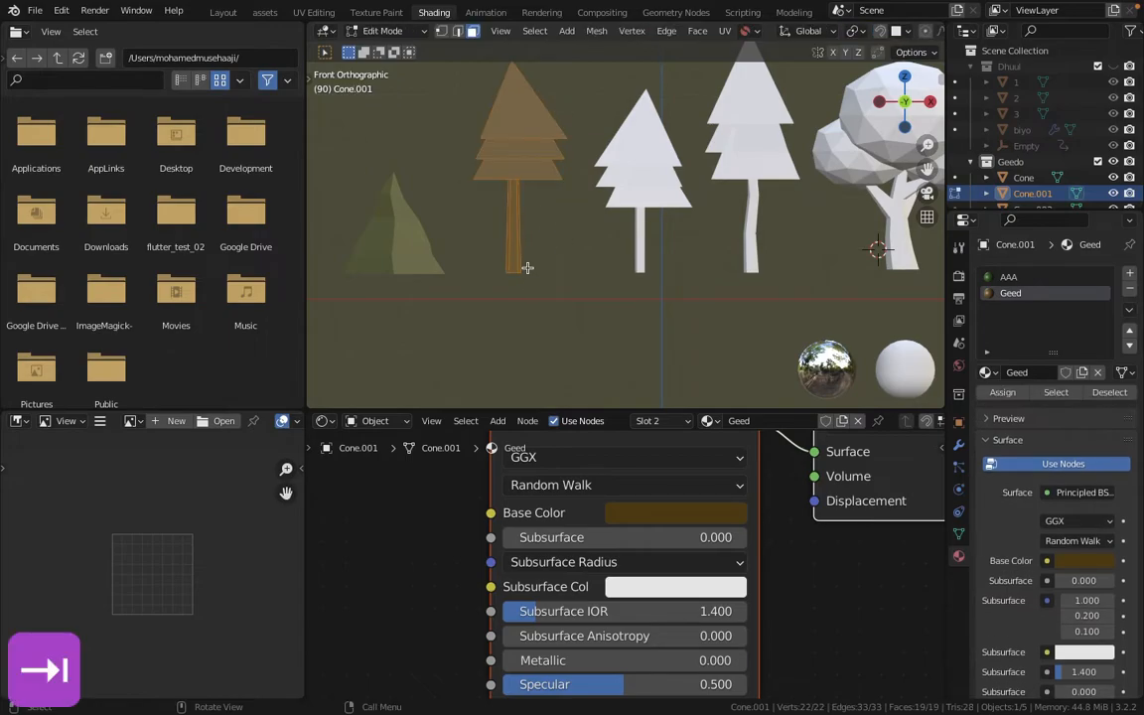
click(514, 242)
key(l)
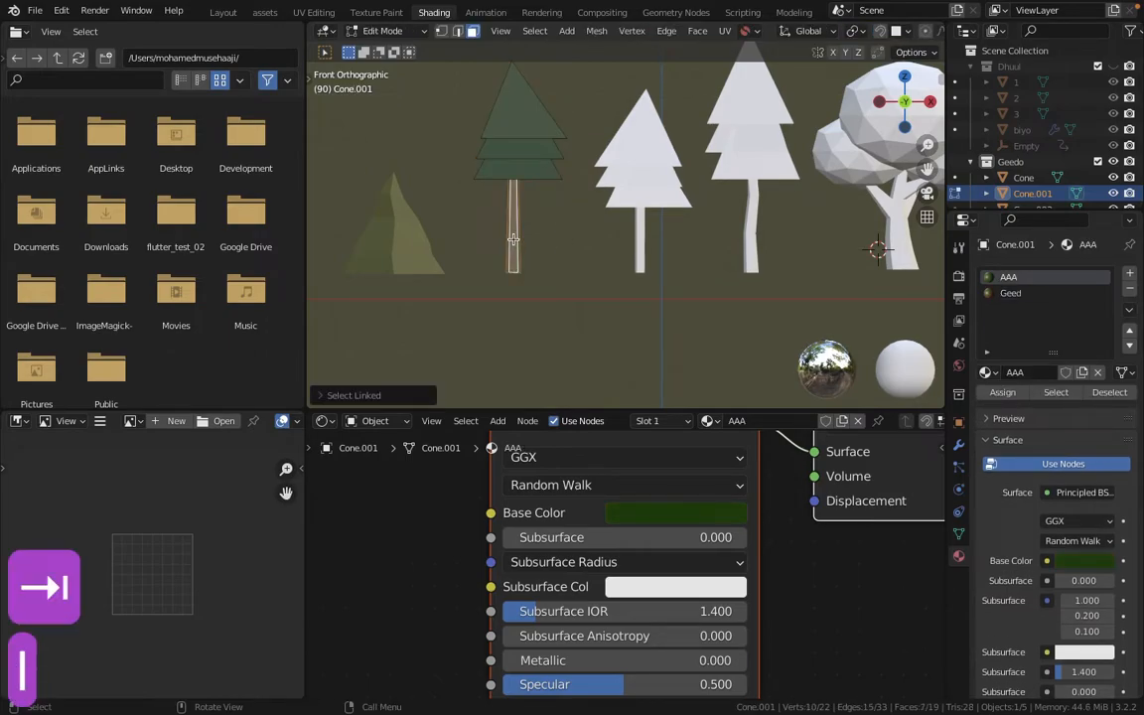
click(1023, 293)
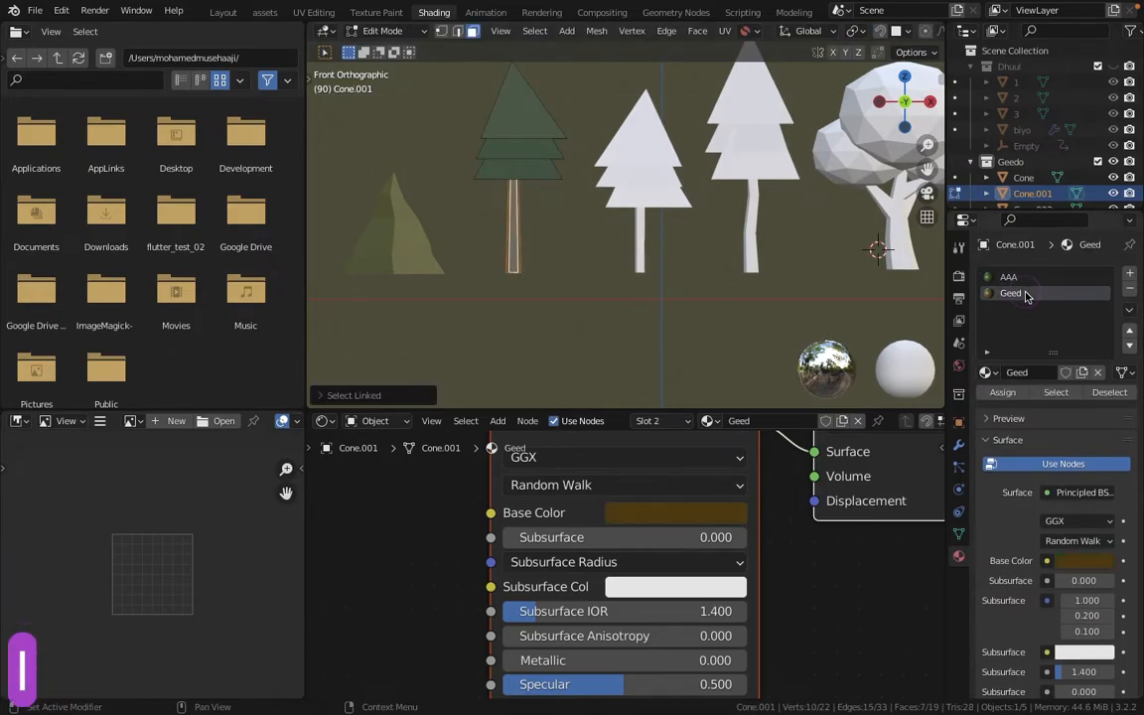
click(1005, 389)
key(Tab)
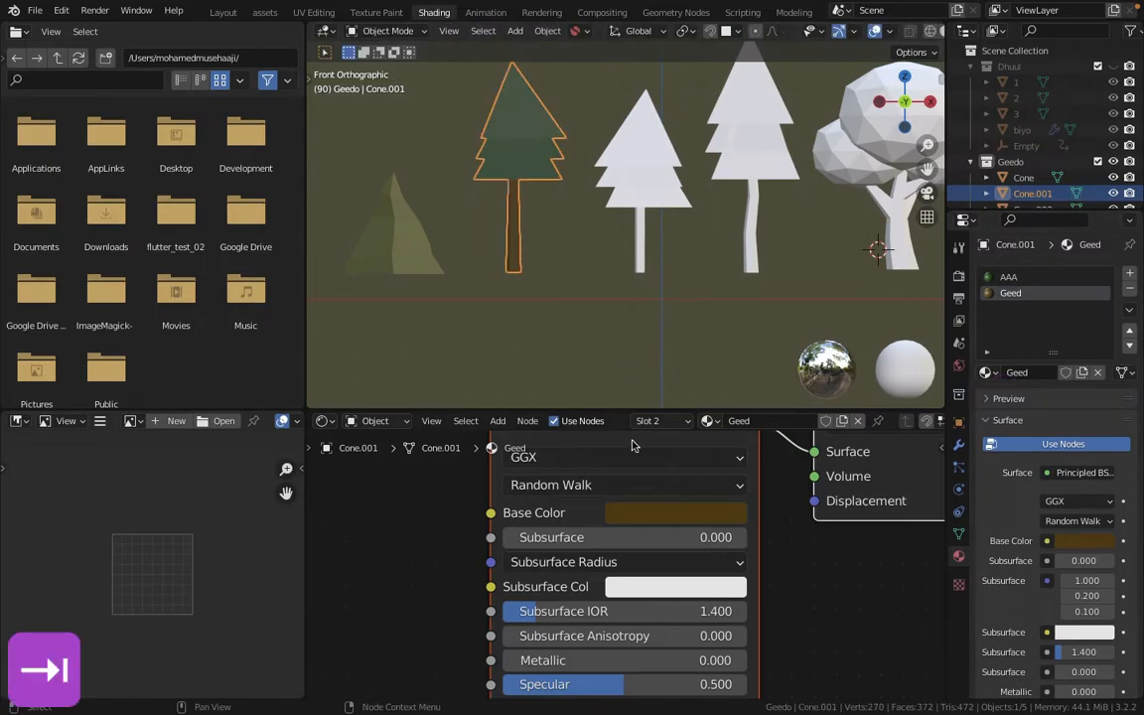
click(653, 516)
drag(670, 325, 755, 240)
key(Escape)
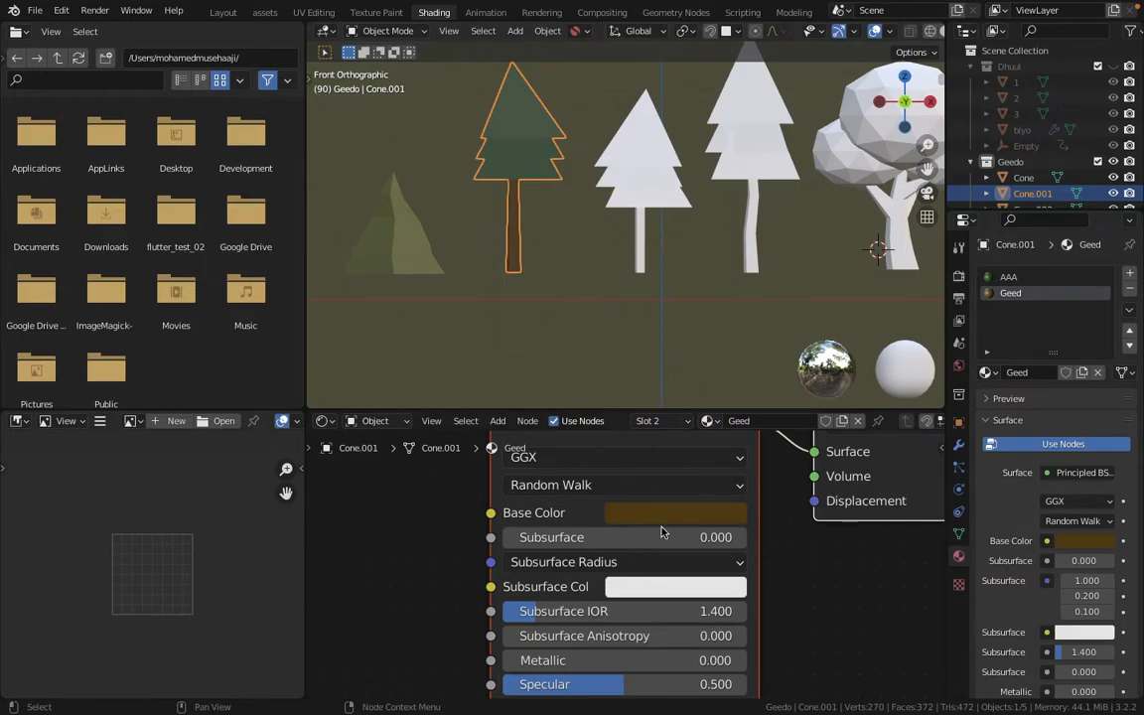
Give Cone.002 the existing AAA material and add a second slot holding the existing geed material
click(649, 182)
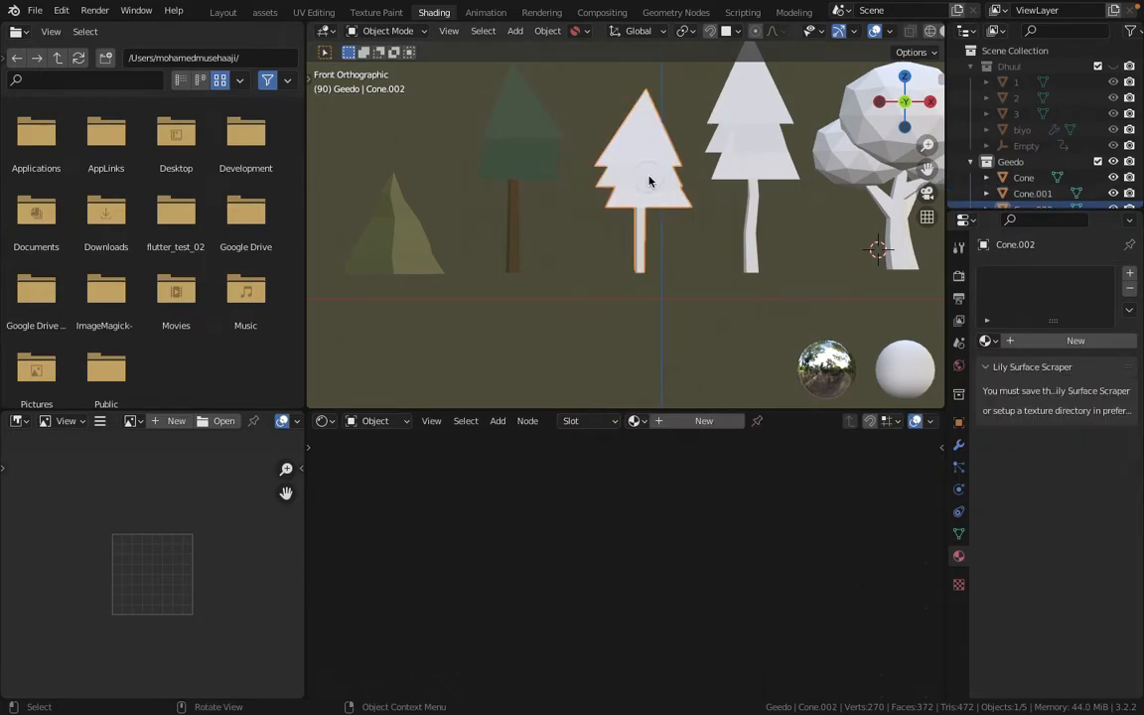
click(632, 421)
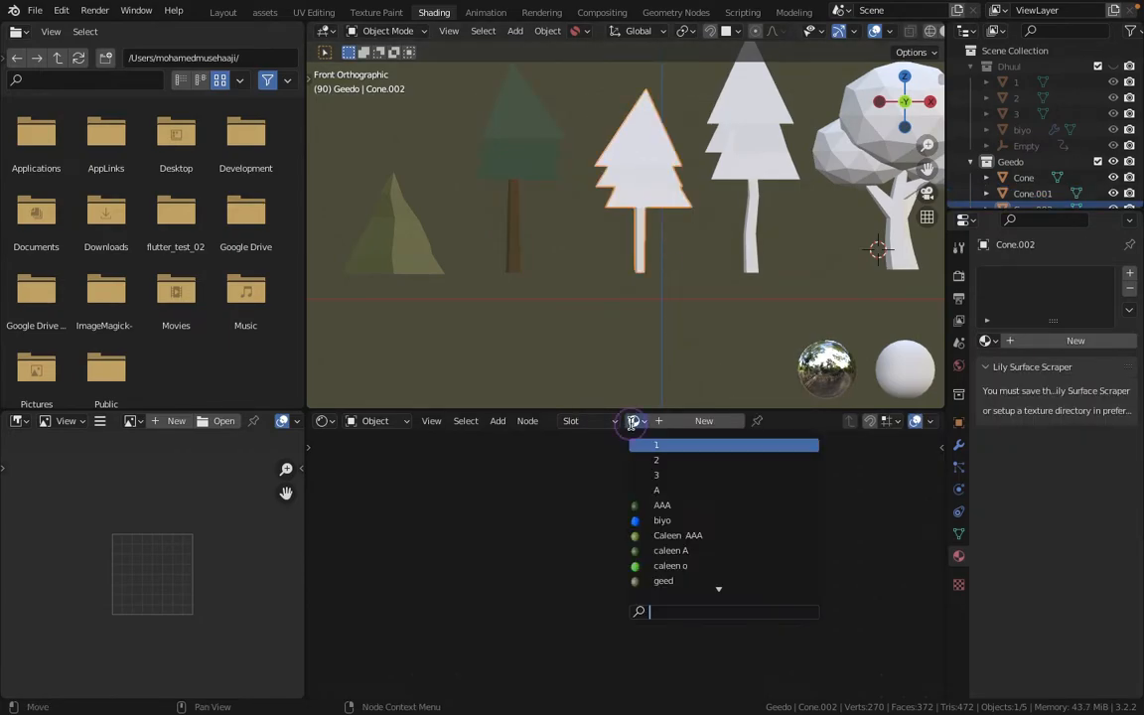
click(668, 506)
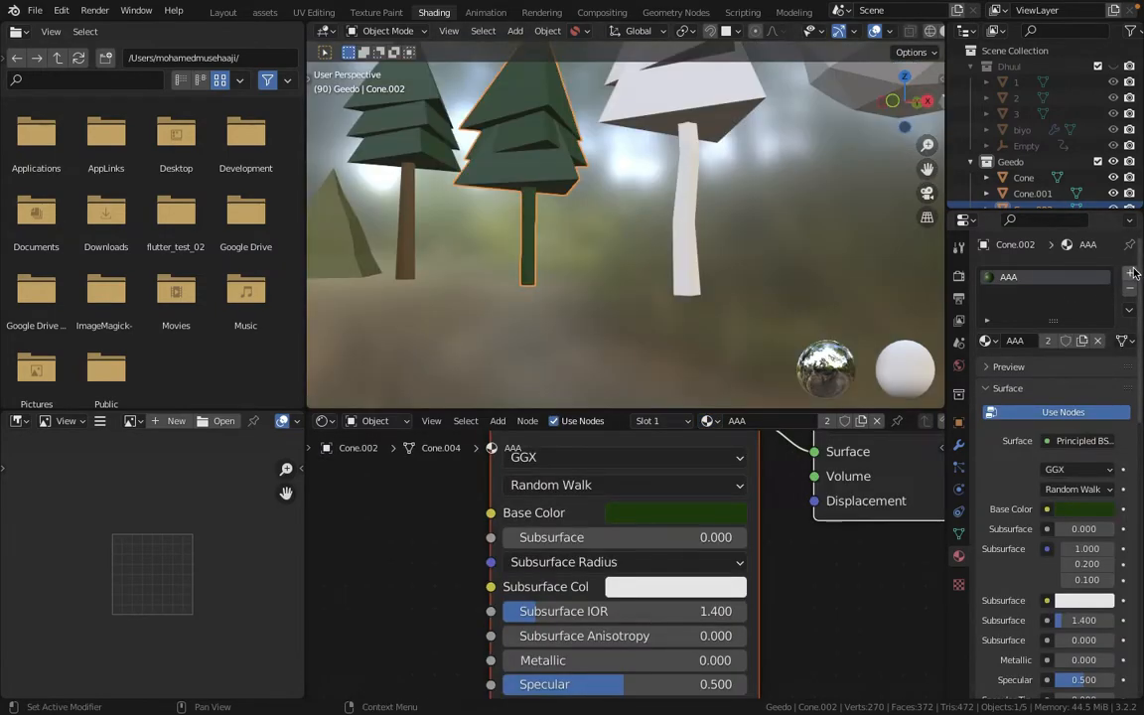
click(1130, 272)
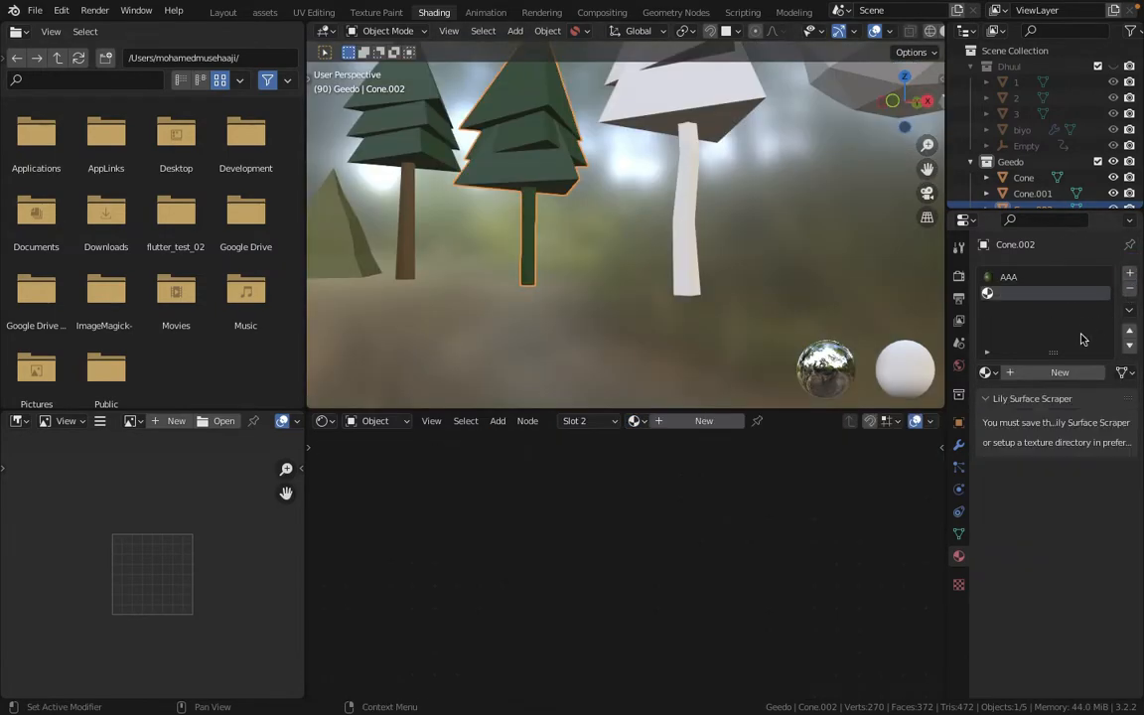
click(986, 372)
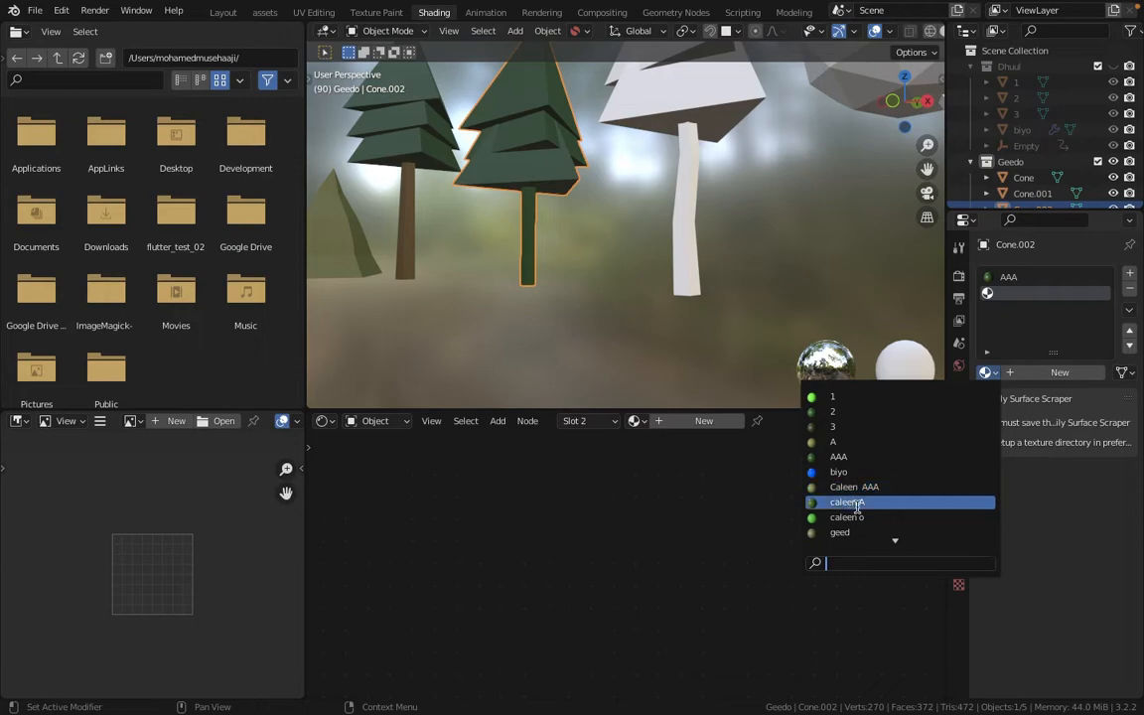
click(841, 534)
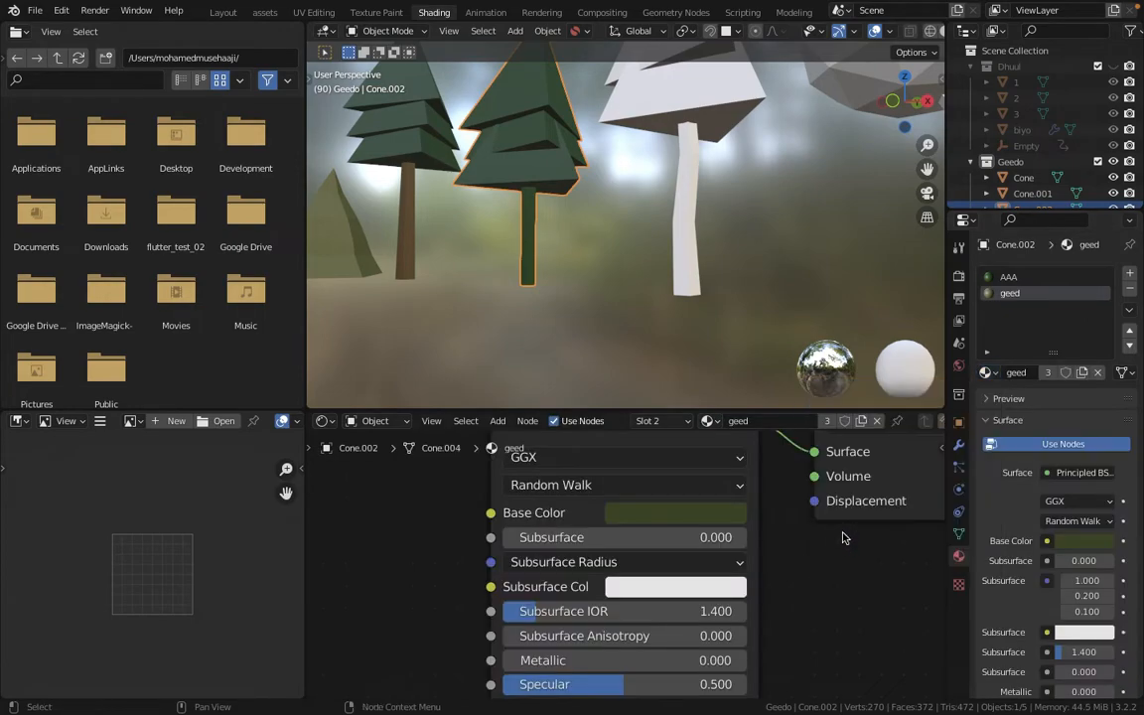
Assign the geed material to all linked trunk faces of Cone.002
key(Tab)
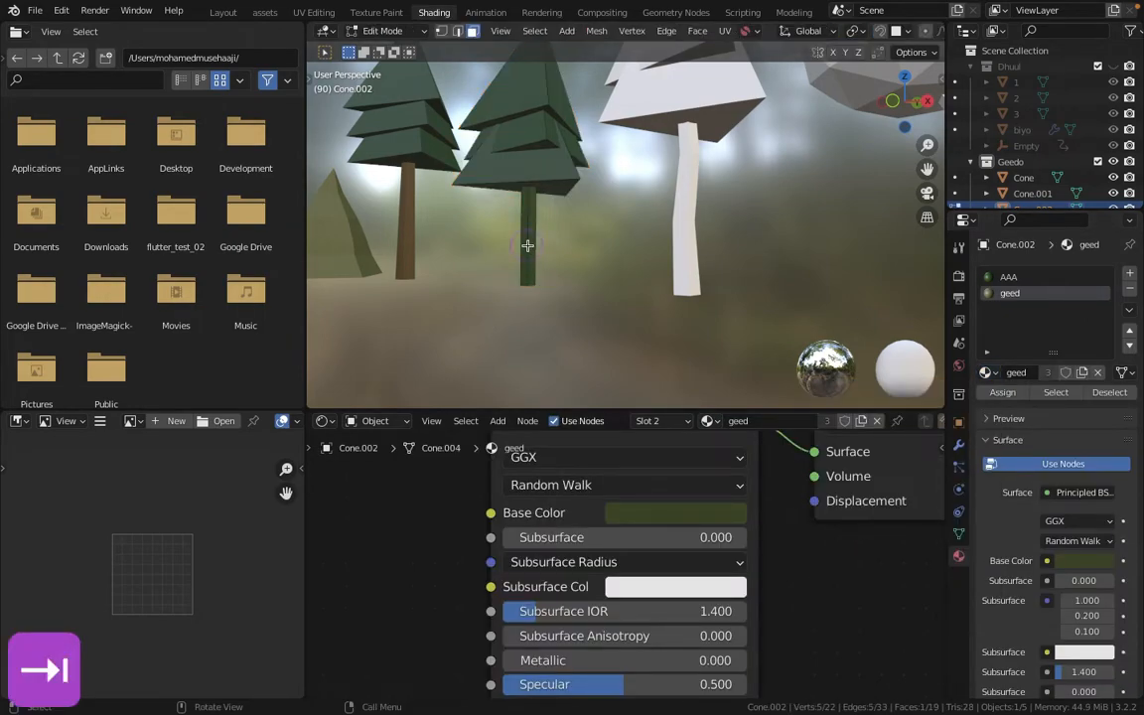
click(528, 251)
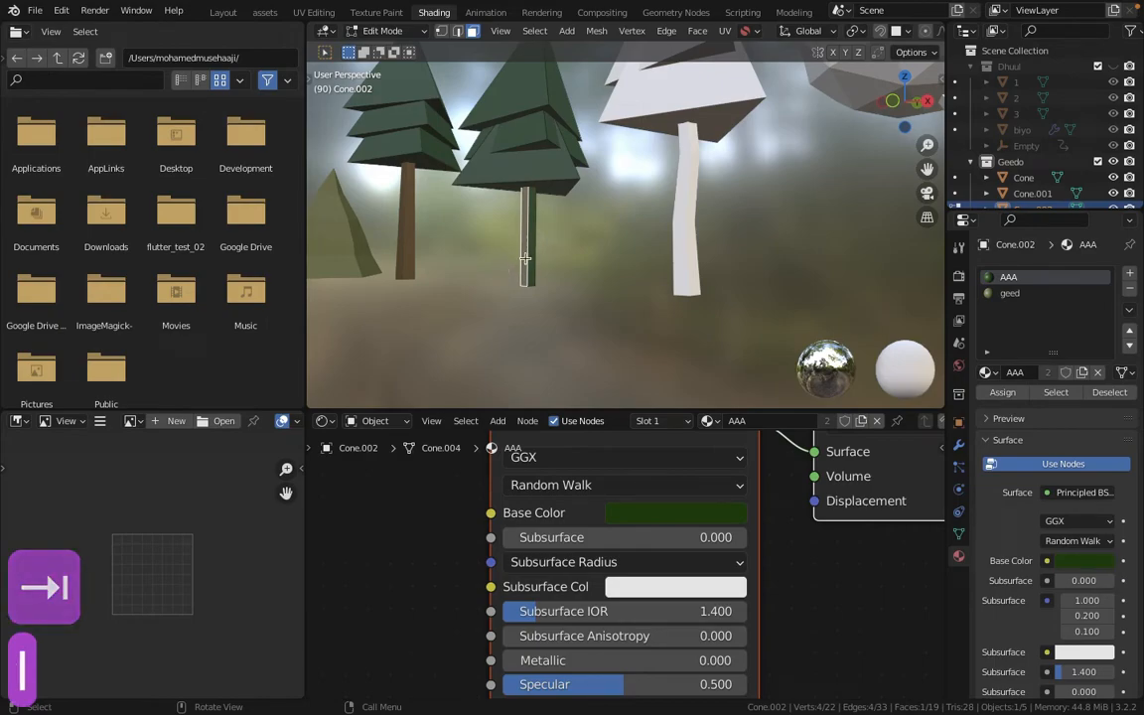
key(ctrl+l)
click(1010, 293)
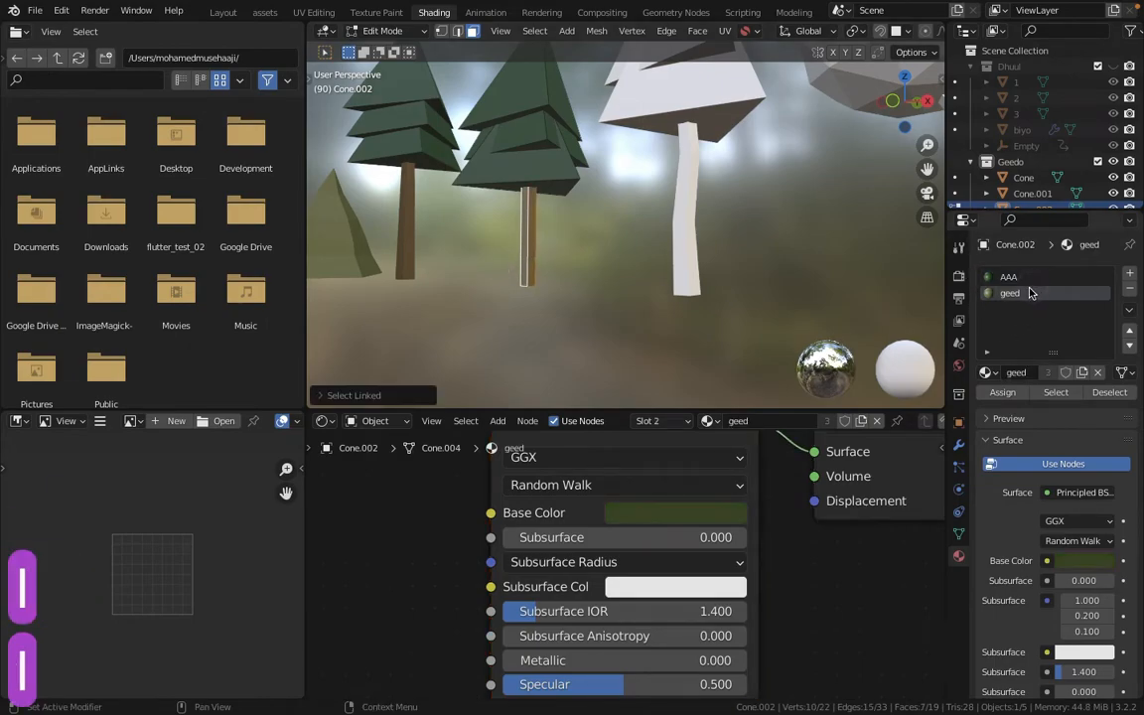
click(1003, 391)
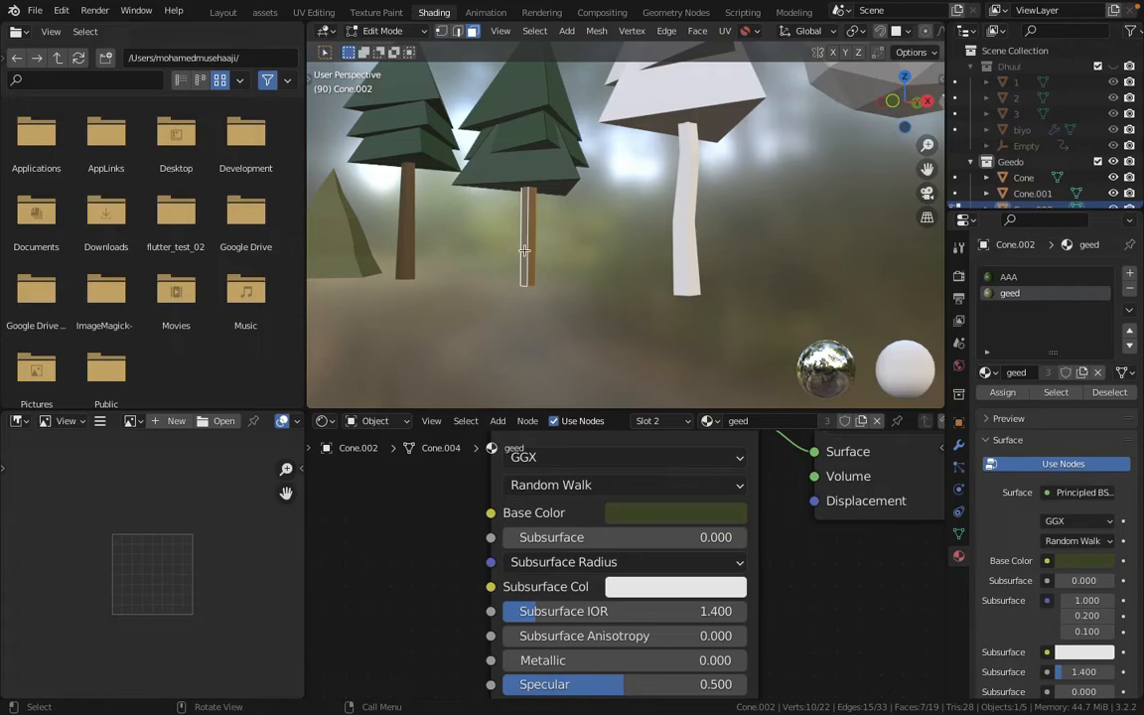
key(Tab)
Give Cone.003 the existing AAA material and add a second slot holding the existing geed material
click(683, 242)
click(988, 341)
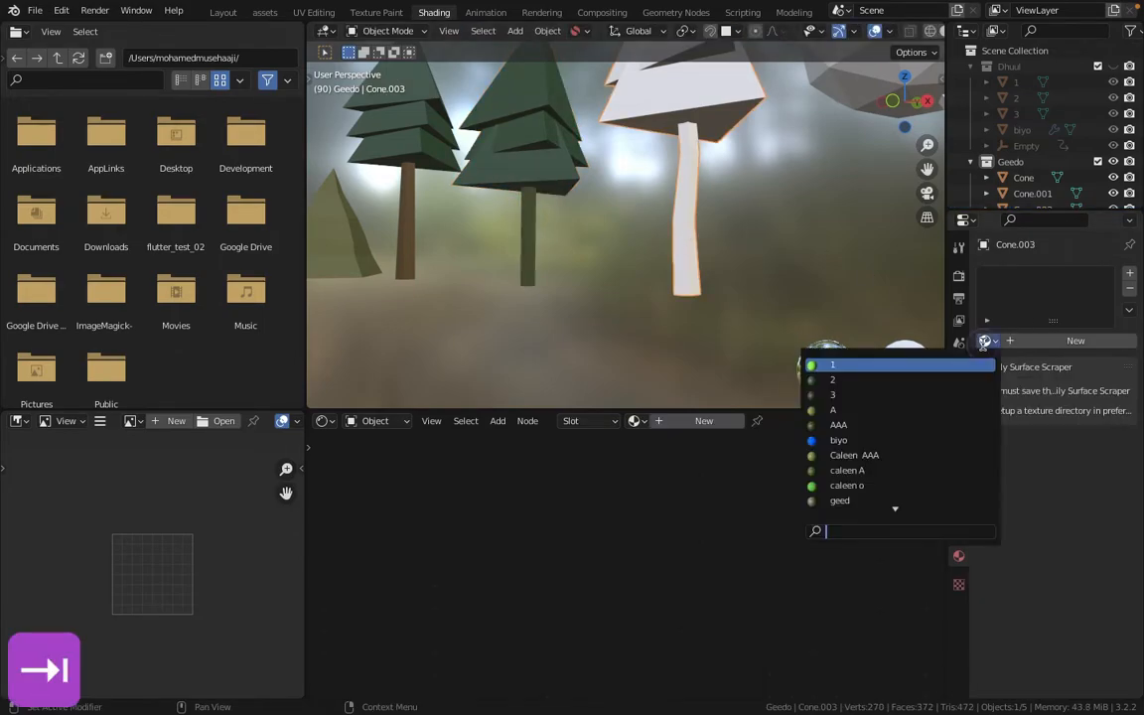
click(846, 427)
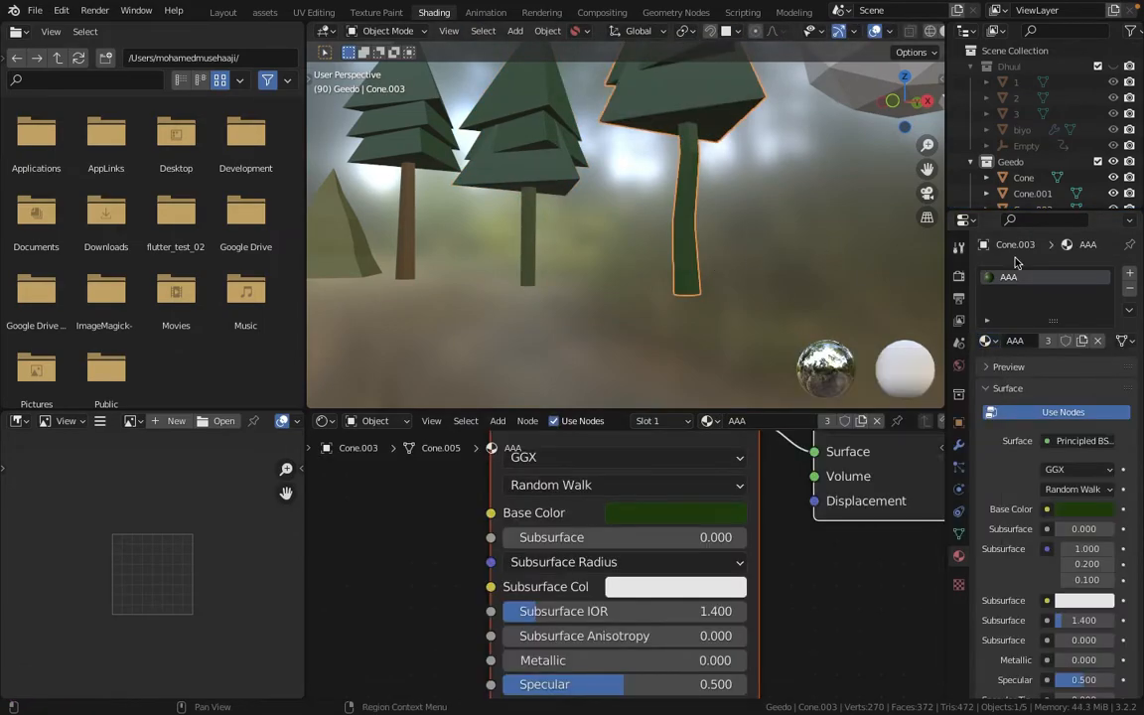
click(1130, 273)
click(988, 373)
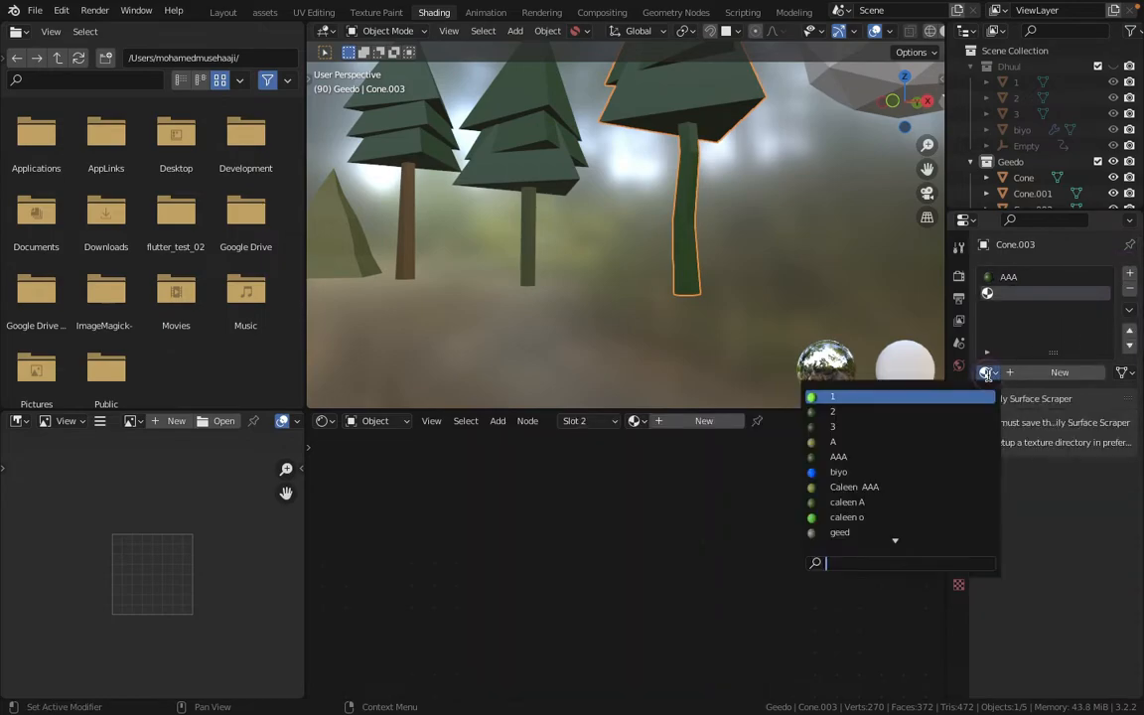
text(gee)
key(Return)
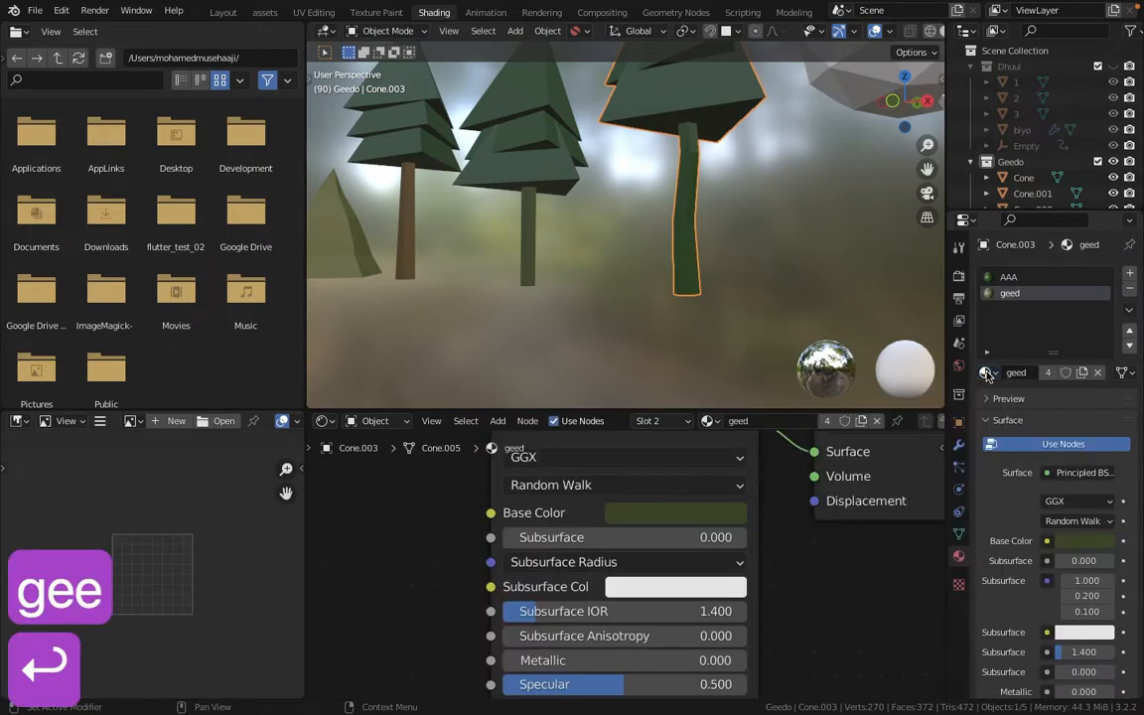
Assign the geed material to all linked trunk faces of Cone.003
key(Tab)
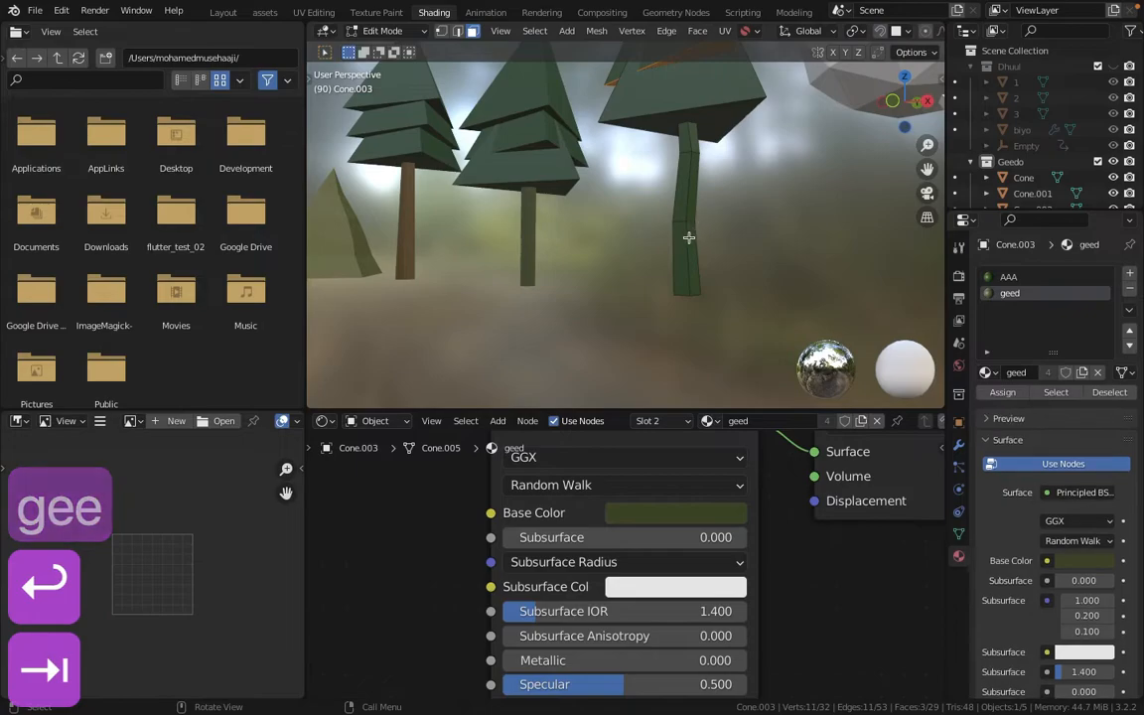
key(l)
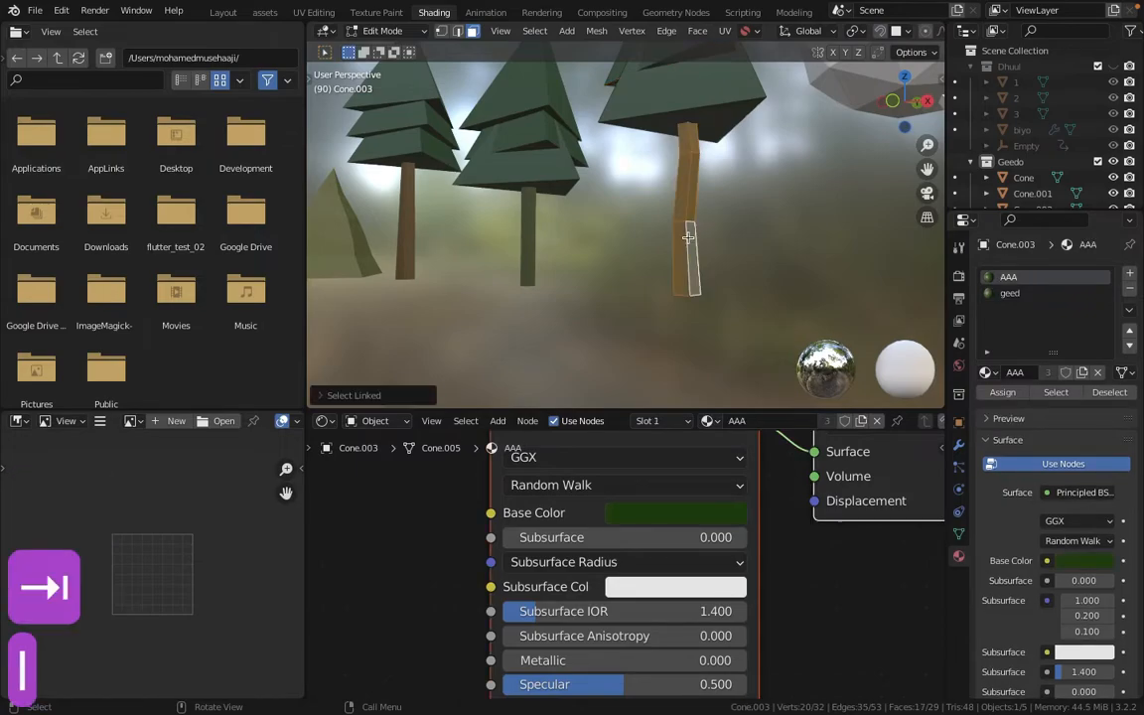
click(1009, 294)
click(1003, 392)
key(Tab)
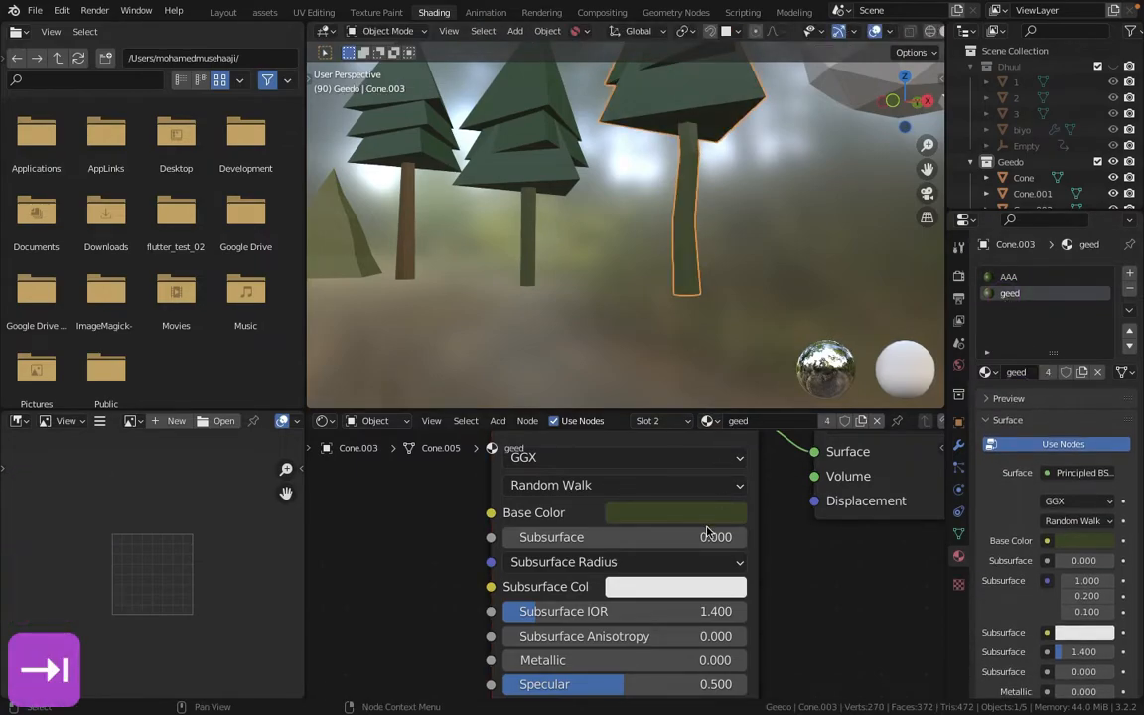
Put the geed material in Cone.001's second slot and set its base color to a near-black green, about H 0.330, S 0.777, V 0.010
click(708, 516)
drag(696, 317, 638, 227)
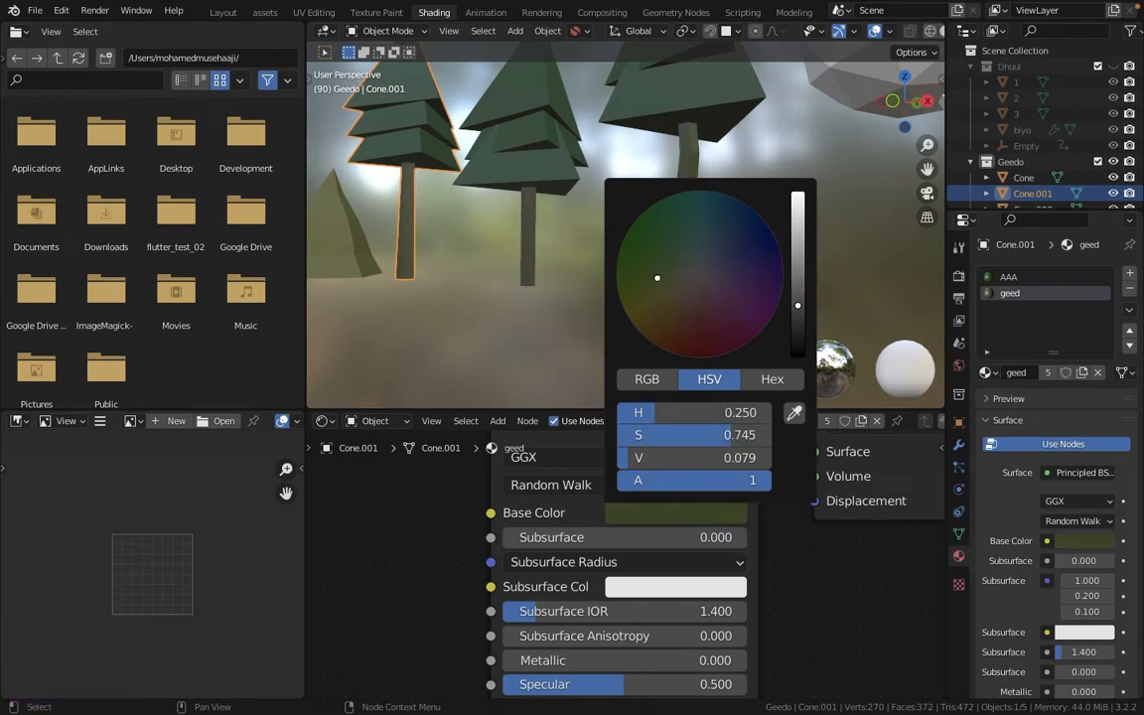
drag(638, 272, 624, 280)
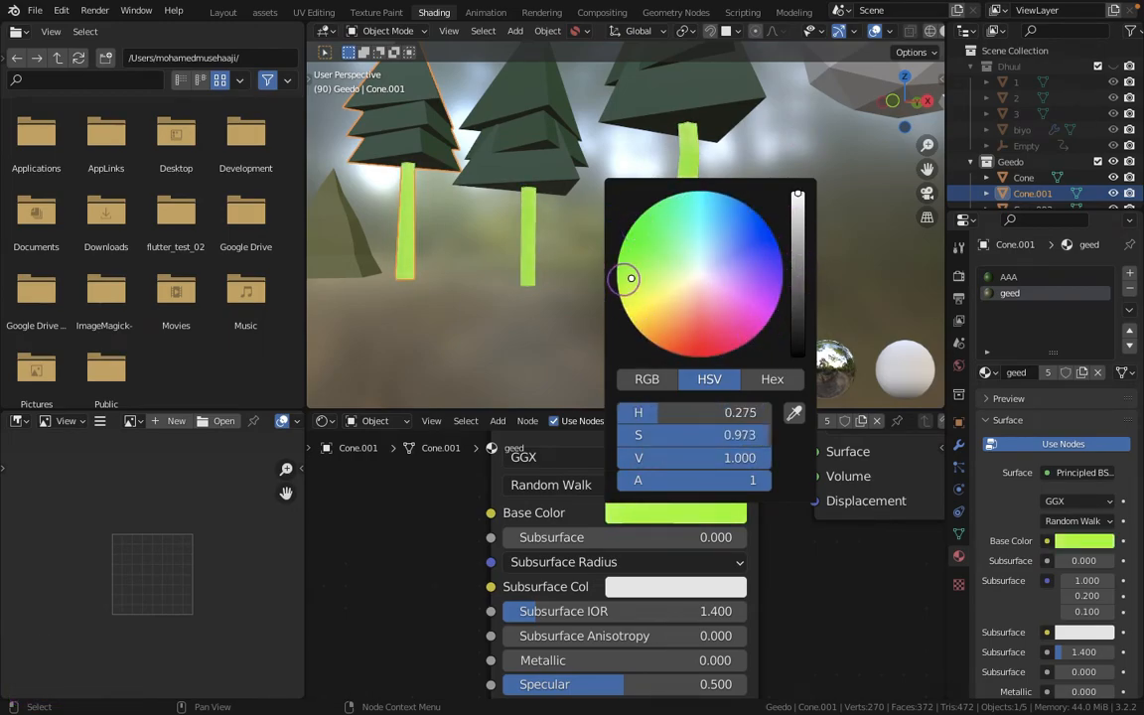
click(675, 514)
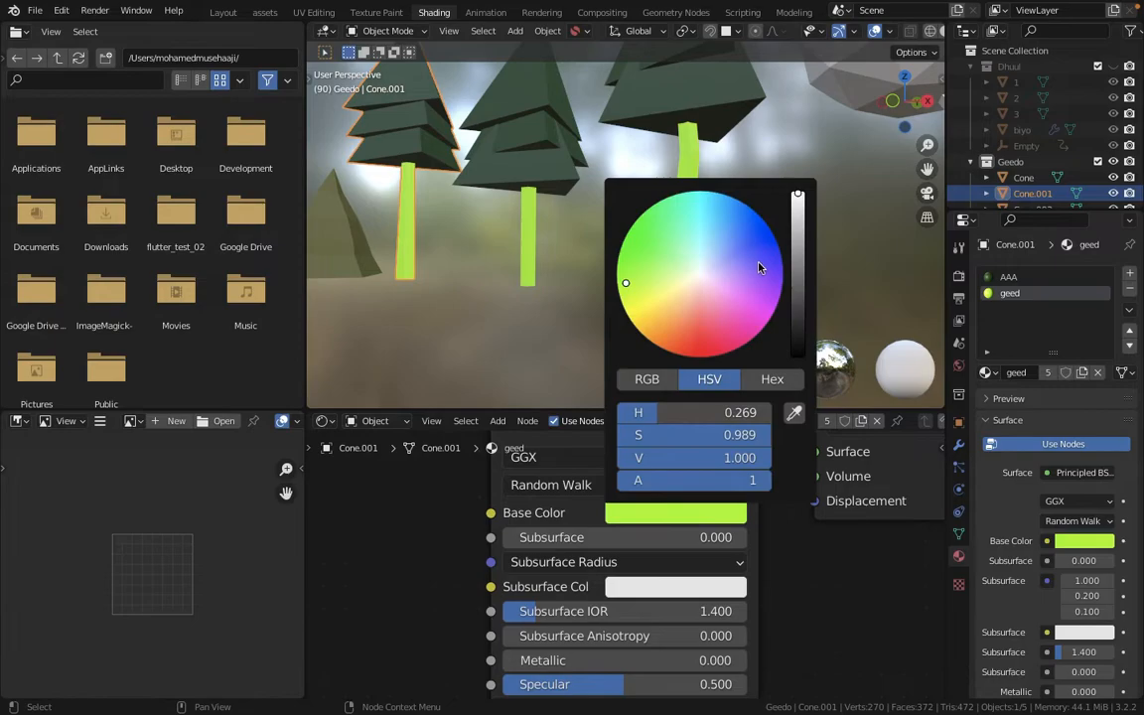
drag(797, 230, 801, 343)
click(655, 258)
drag(655, 257, 646, 245)
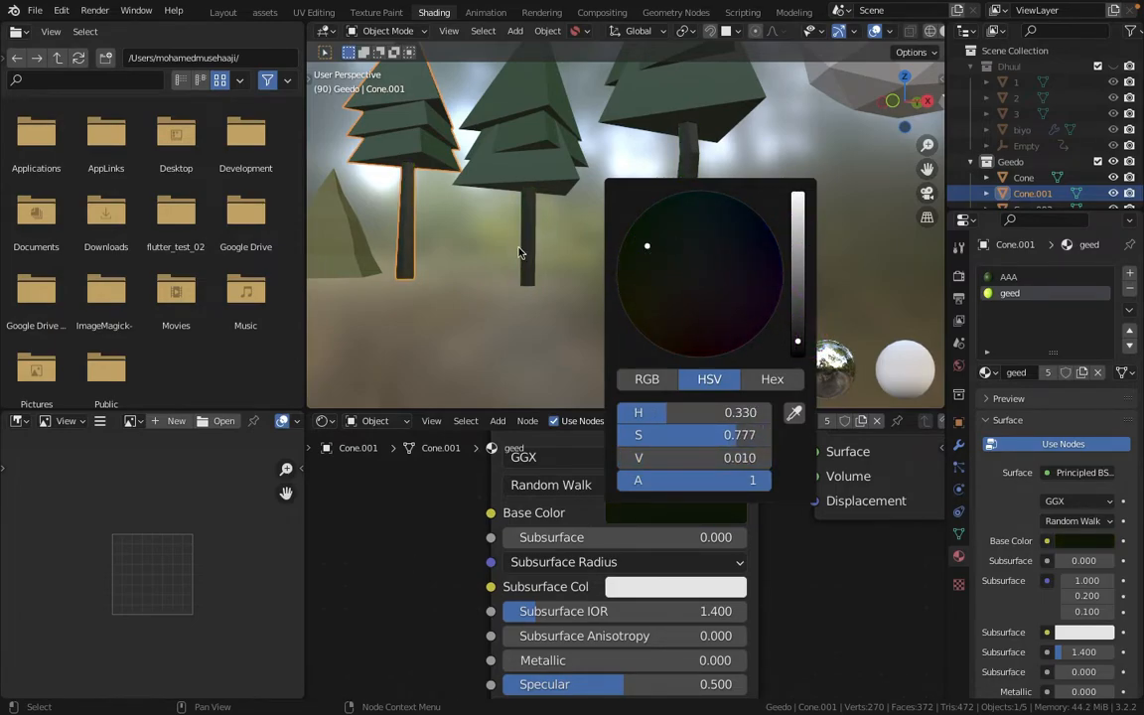
Give the round-crowned tree a new material with a bright green base color of about H 0.338, S 0.924, V 0.800
key(KP_1)
scroll(517, 271, up, 5)
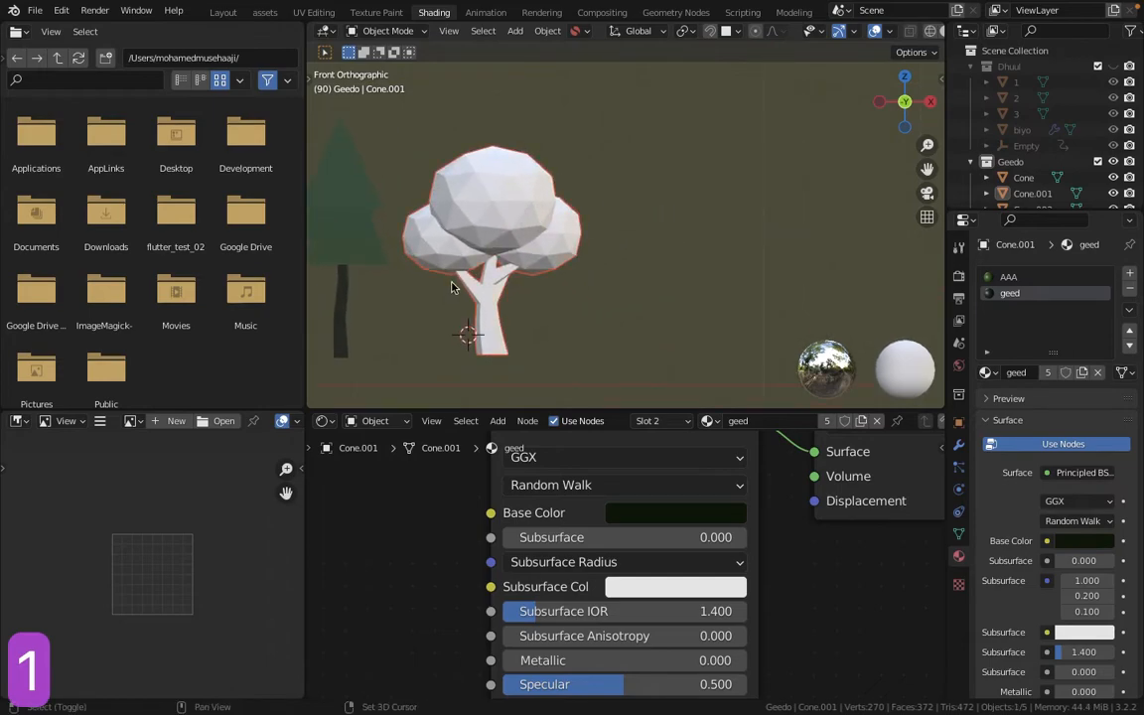
shift+middle_drag(529, 285, 627, 245)
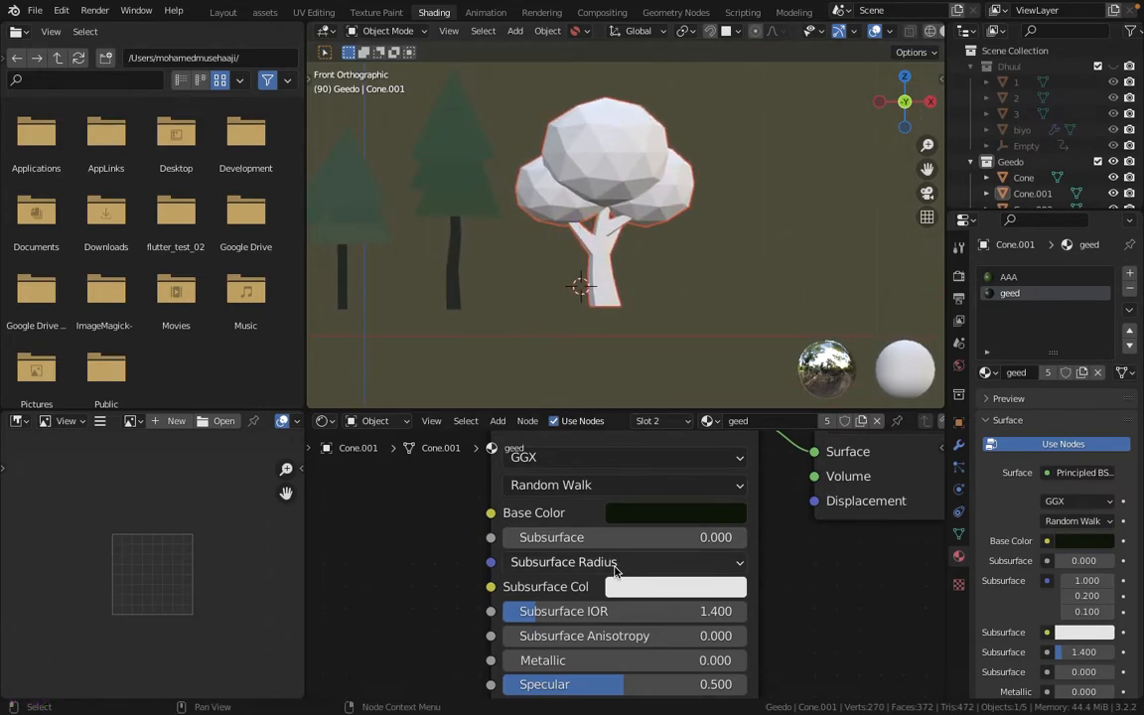
key(Home)
click(681, 171)
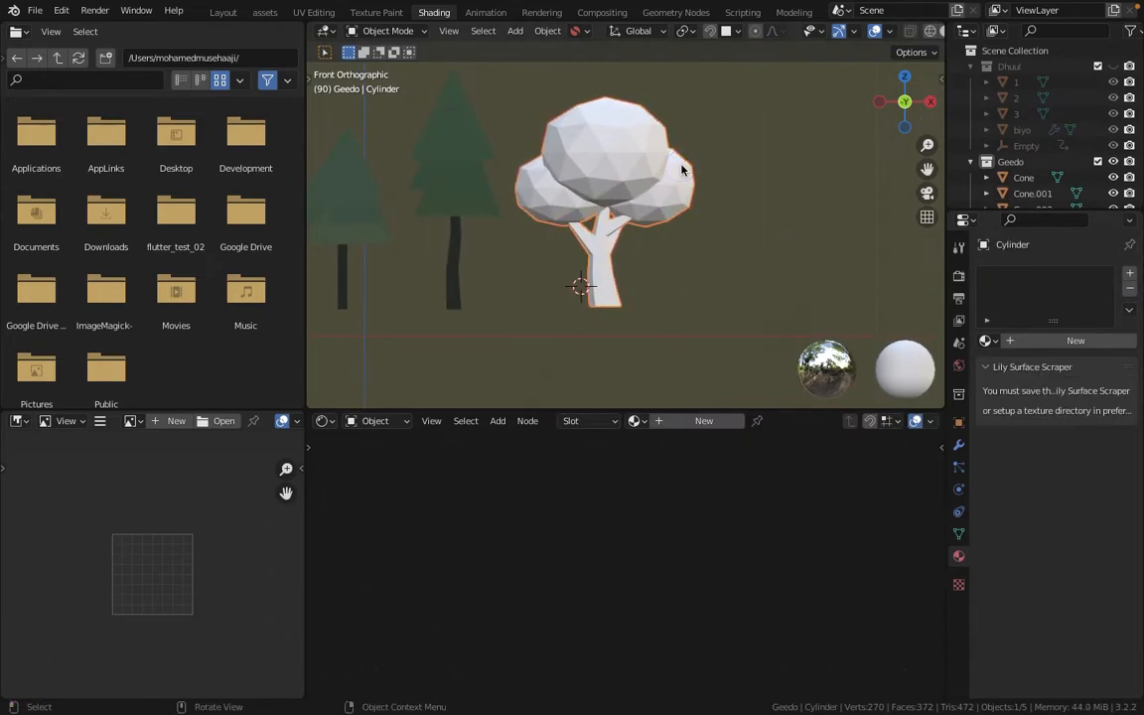
click(1028, 341)
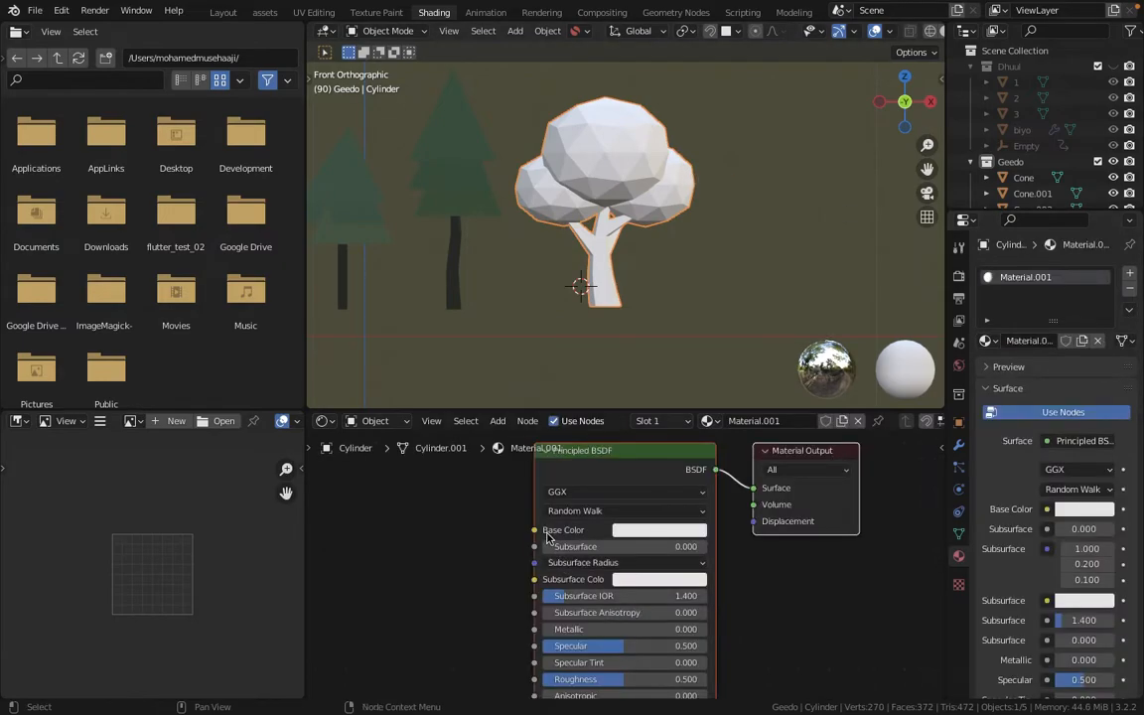
scroll(548, 537, down, 1)
middle_drag(549, 537, 649, 533)
click(760, 530)
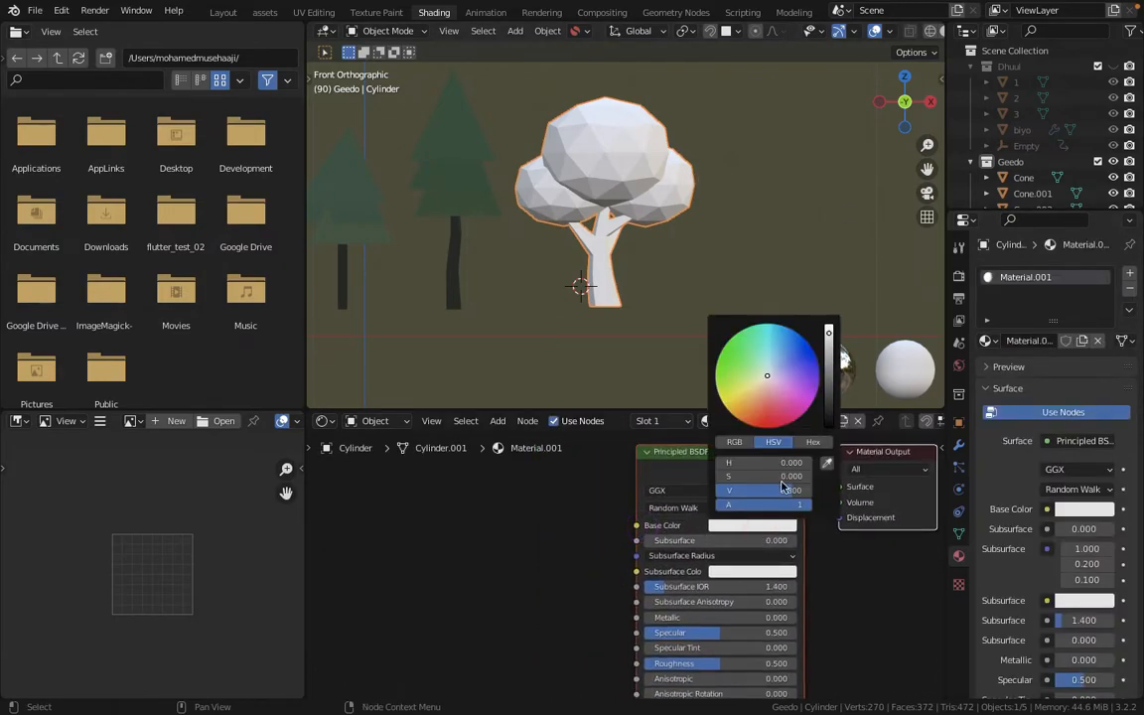
click(743, 532)
click(722, 358)
drag(732, 365, 667, 317)
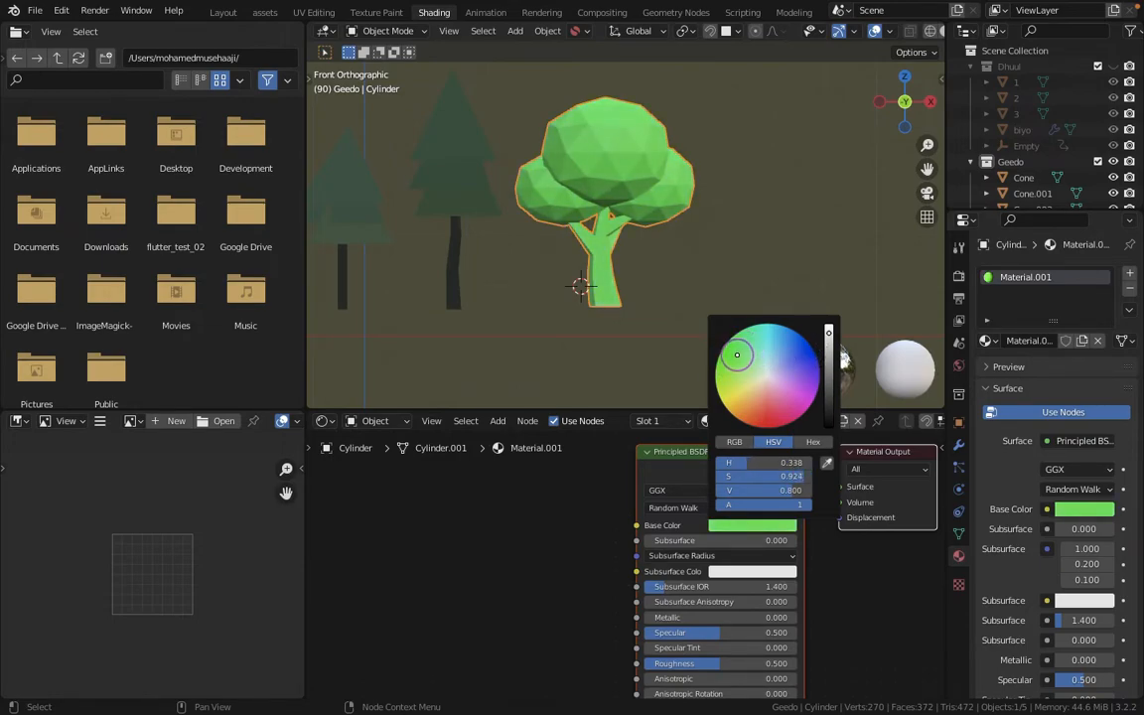
Rename the round-crowned tree's bright green material as Caleen
middle_drag(737, 574, 748, 516)
scroll(725, 470, down, 1)
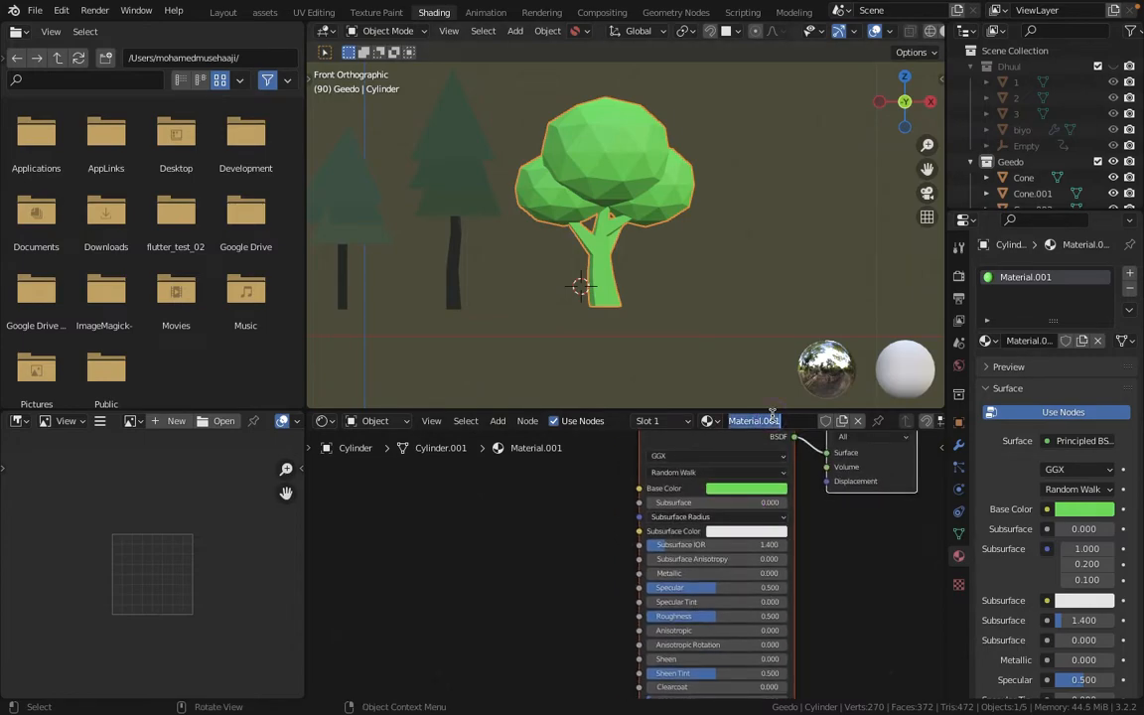
text(Caal)
key(BackSpace)
key(BackSpace)
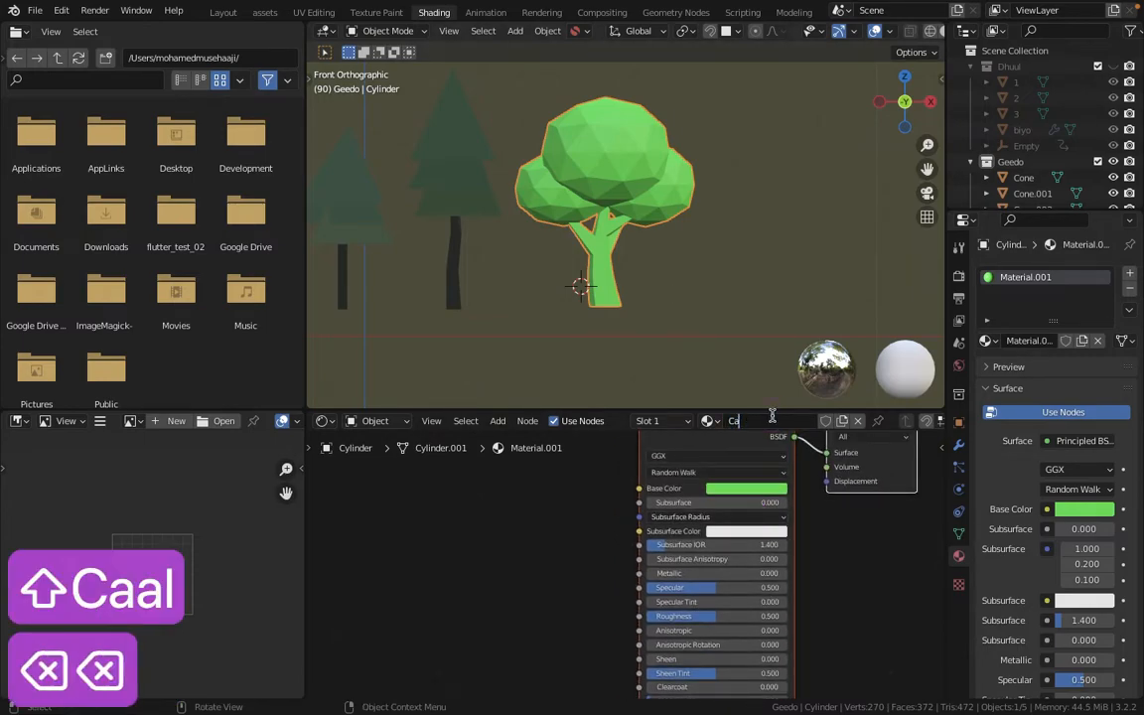
text(leen)
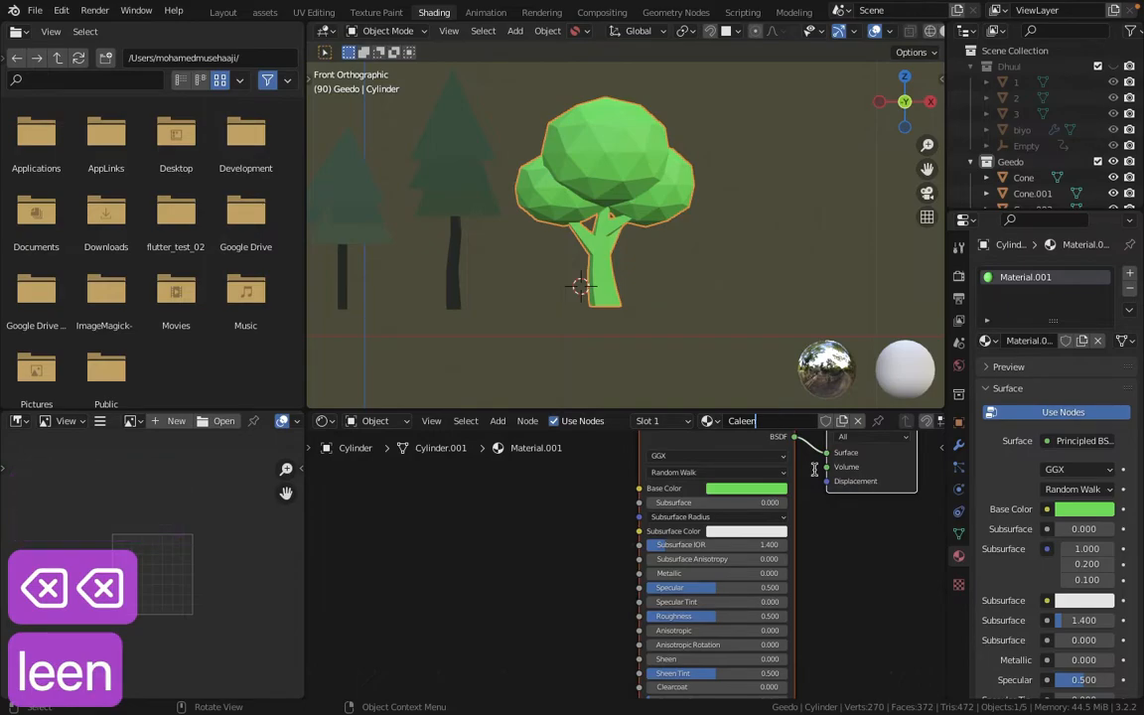
click(808, 535)
mouse_move(645, 514)
middle_down()
mouse_move(840, 519)
mouse_move(633, 522)
middle_up()
Add a second material slot to the round-crowned tree and fill it with the existing geed material
click(1130, 272)
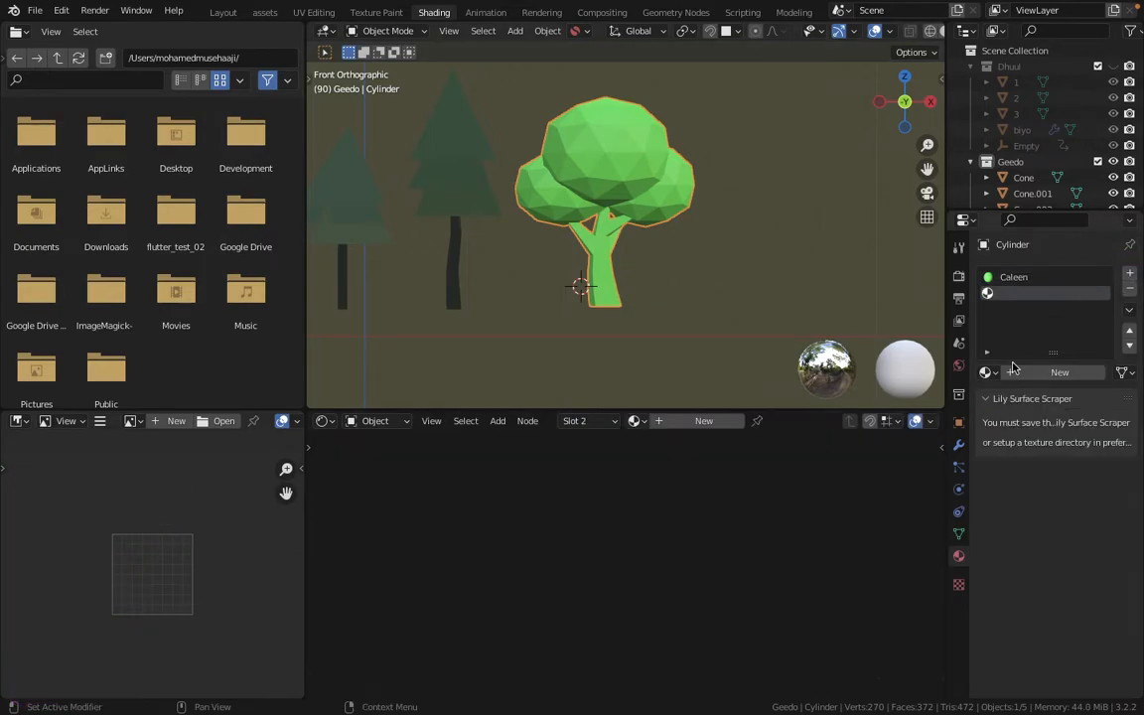
click(986, 372)
text(ge)
key(Return)
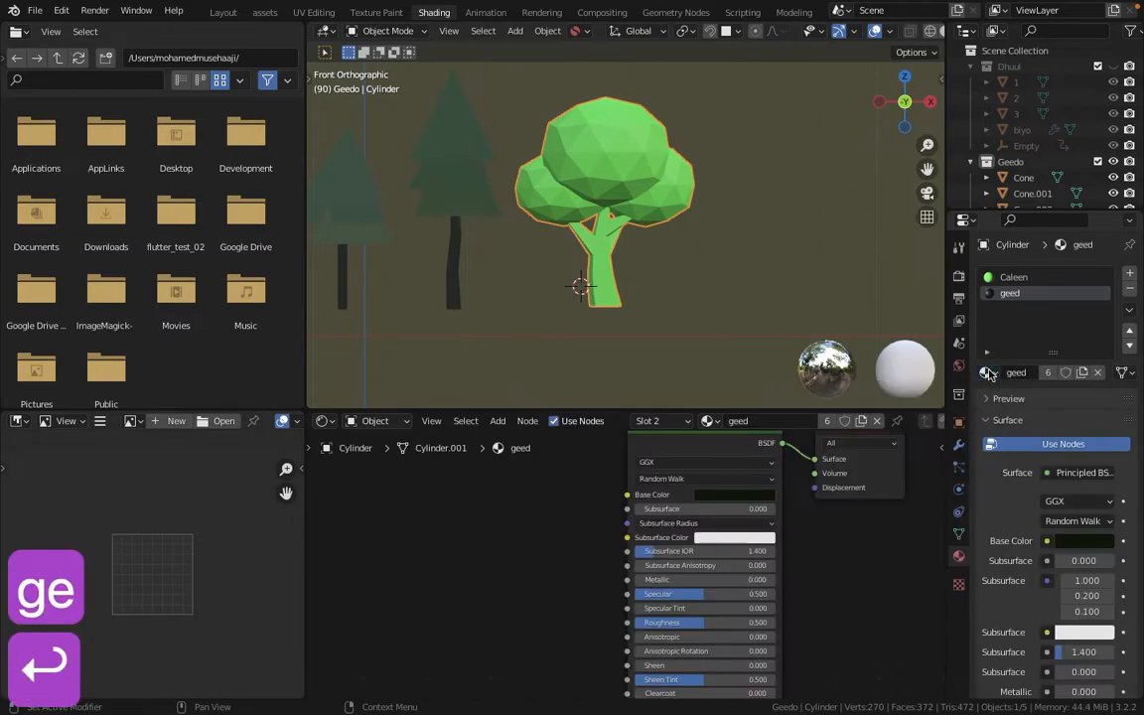
Assign the geed material to all linked trunk faces of the round-crowned tree
key(Tab)
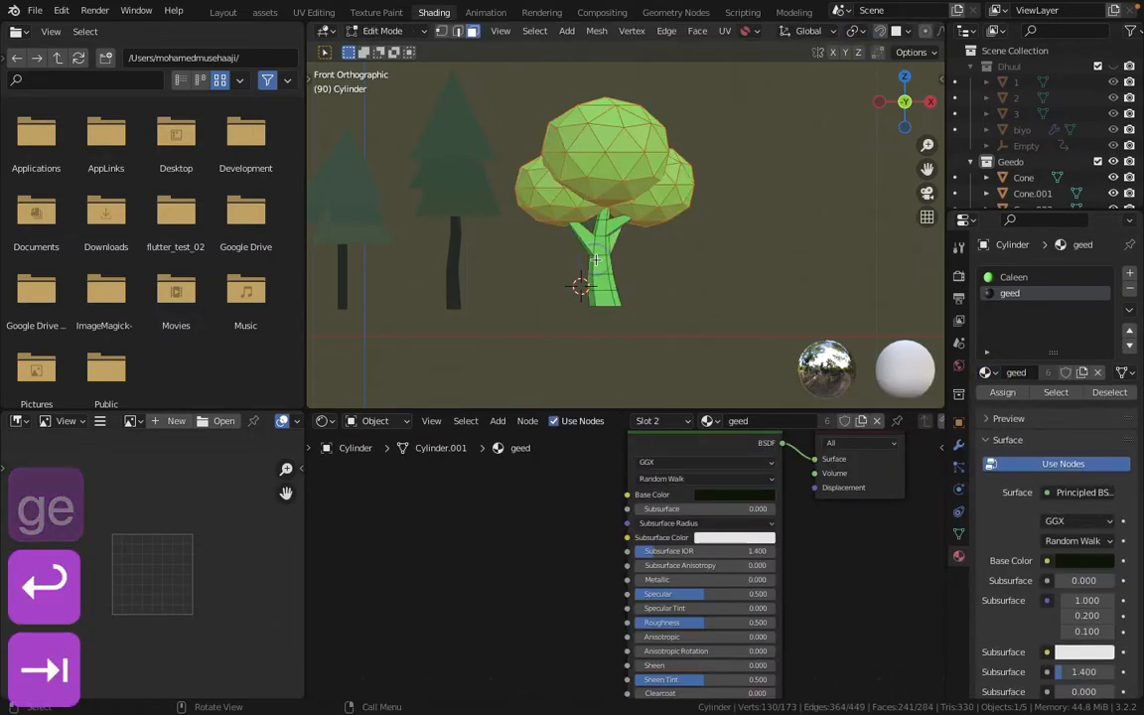
click(600, 268)
key(l)
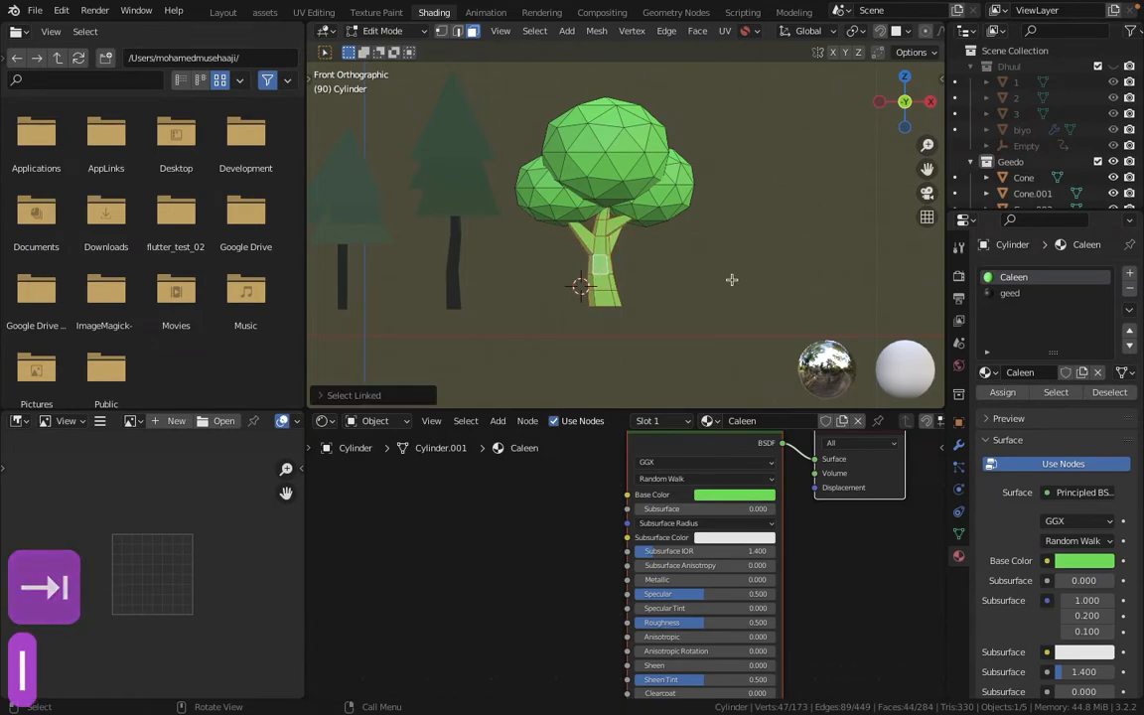
click(1010, 293)
click(1003, 392)
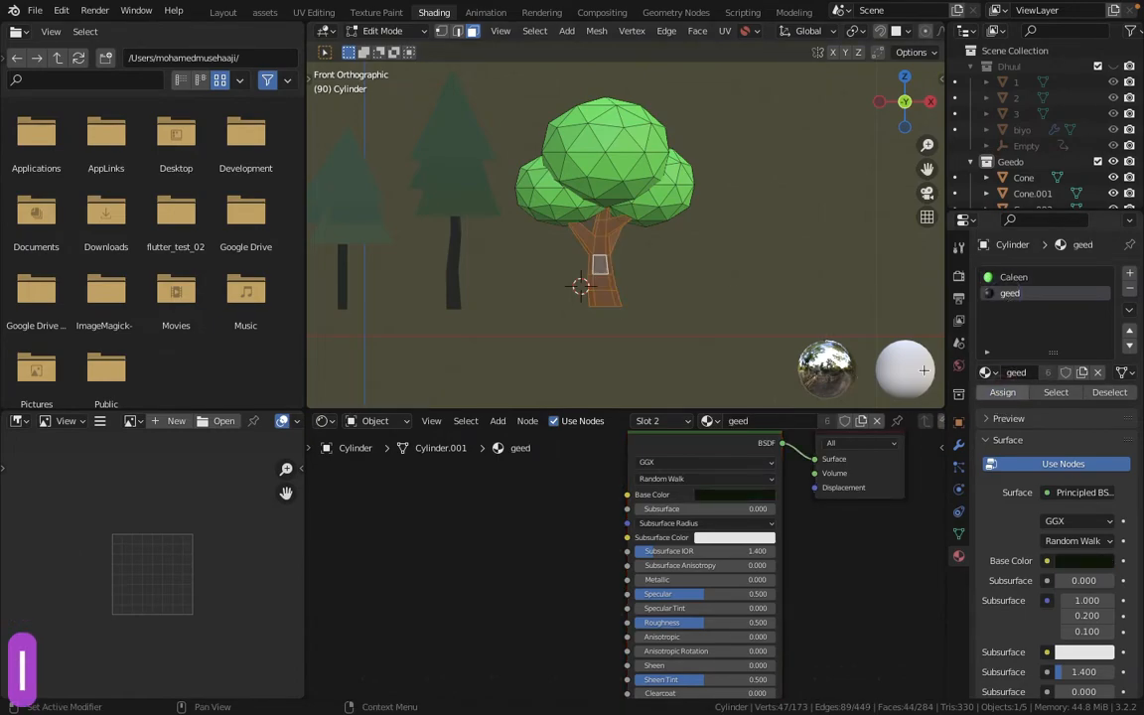
key(Tab)
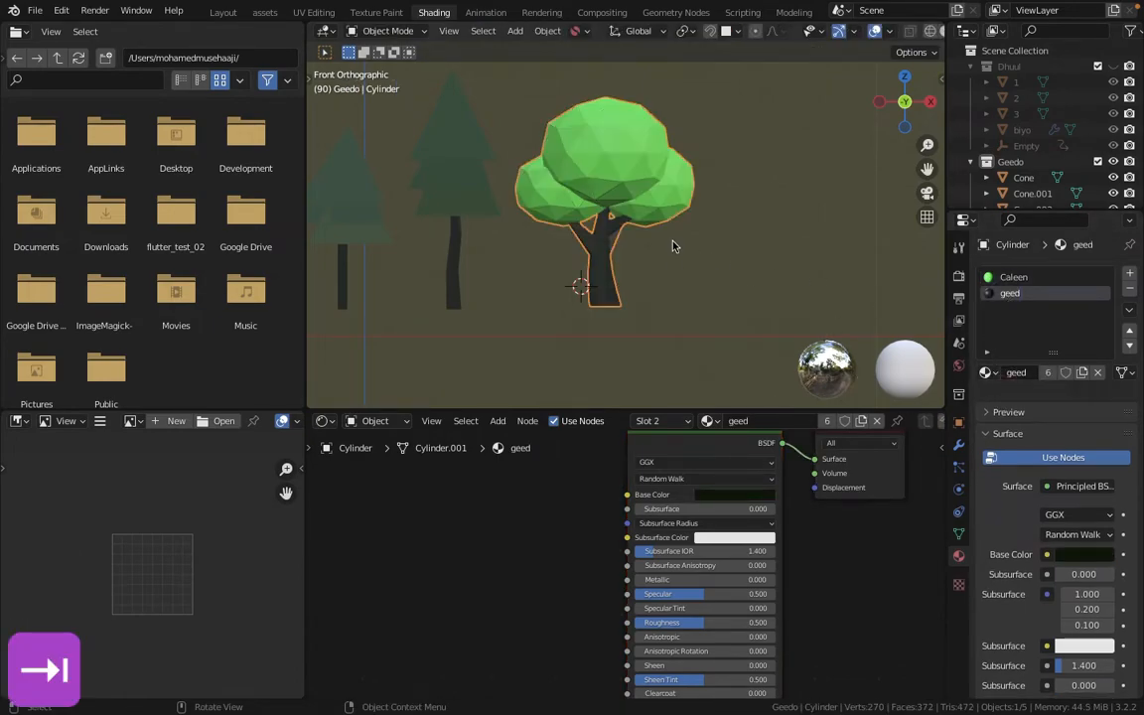
Lighten the geed material's base color to a dark green of about H 0.331, S 0.890, V 0.067
scroll(593, 375, up, 3)
click(733, 496)
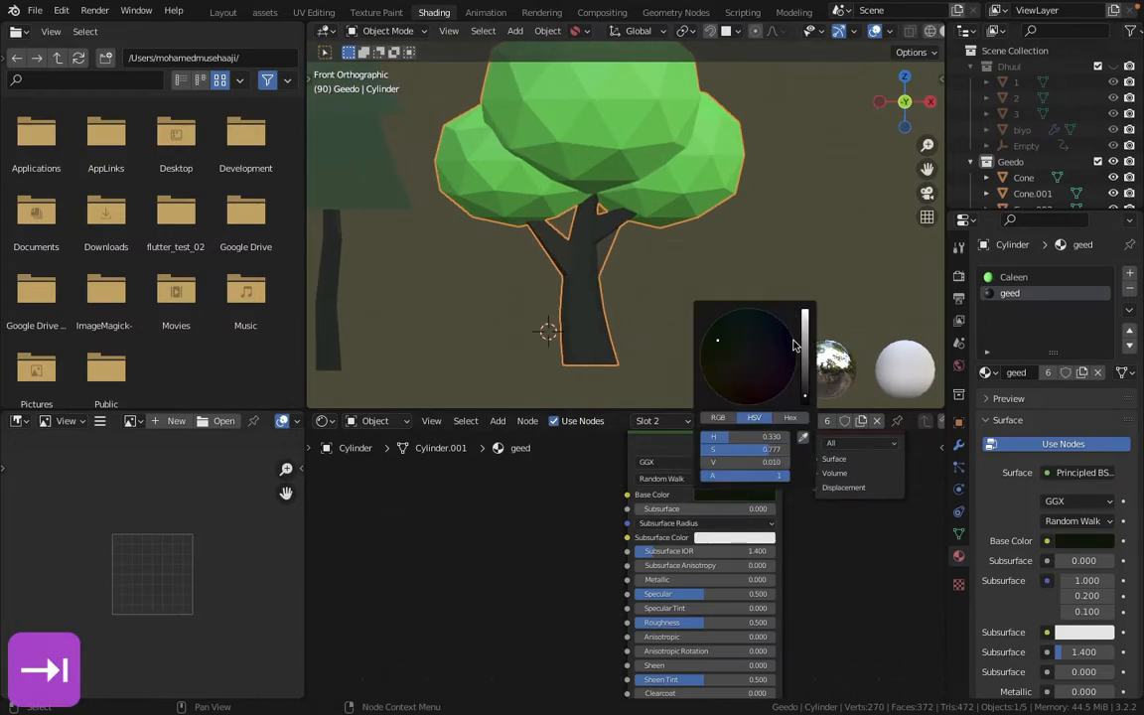
mouse_move(805, 364)
mouse_down()
mouse_move(804, 340)
mouse_move(804, 374)
mouse_up()
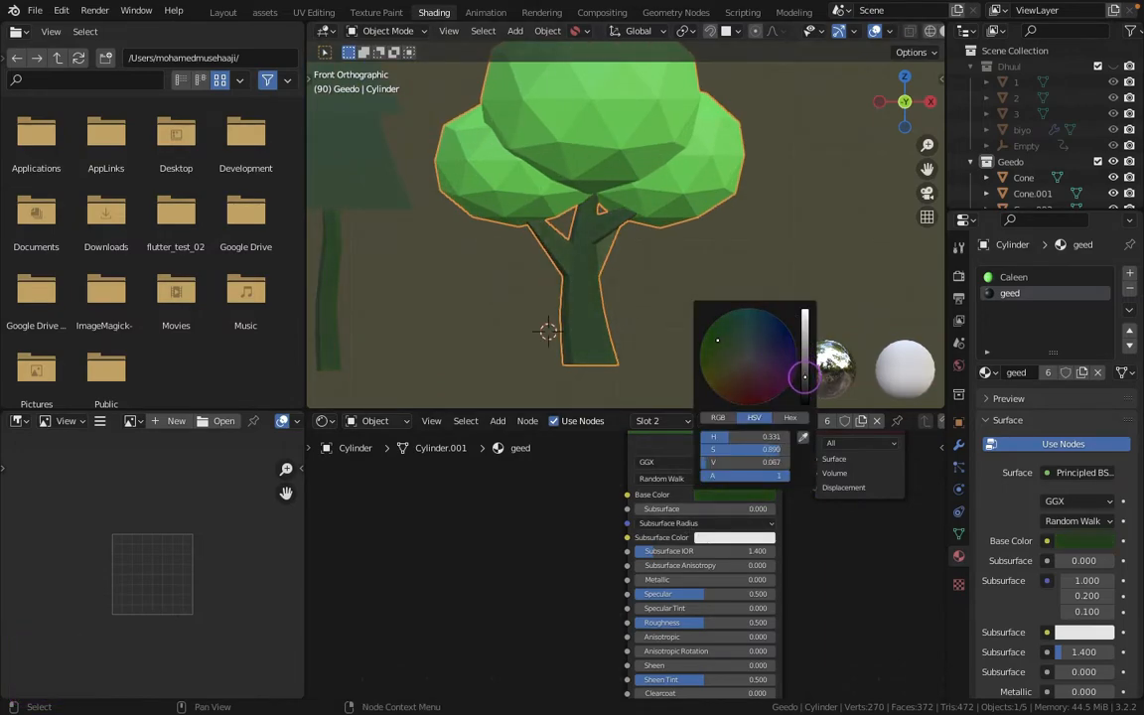
scroll(676, 187, down, 2)
Duplicate the round-crowned tree about 2 m along X and delete the copy
key(shift+d)
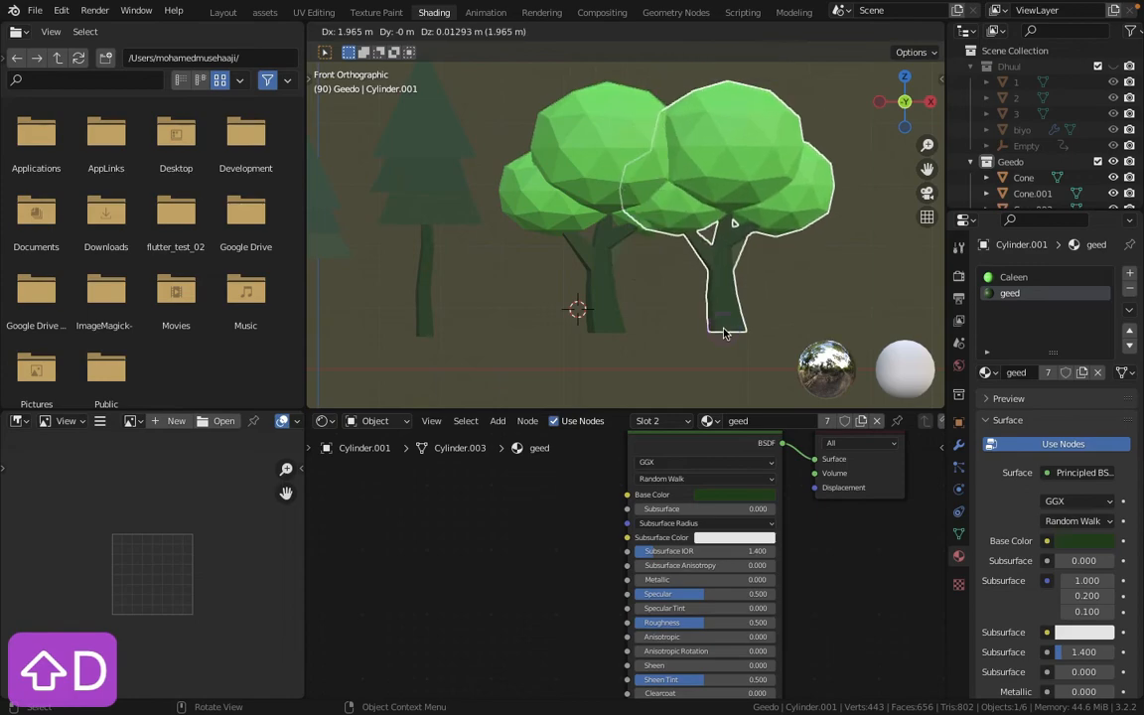
click(687, 147)
key(x)
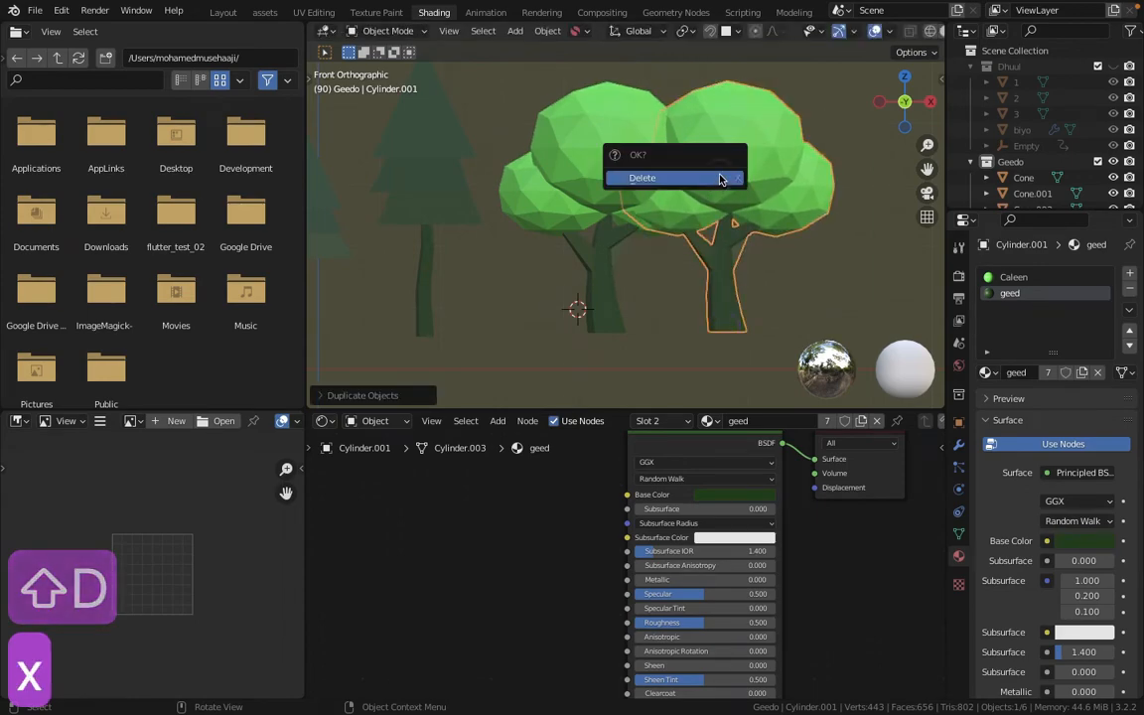
click(695, 177)
Add an Object Info node beside the Principled BSDF in the Caleen material and preview its Random output through a Viewer
scroll(586, 218, down, 4)
click(596, 250)
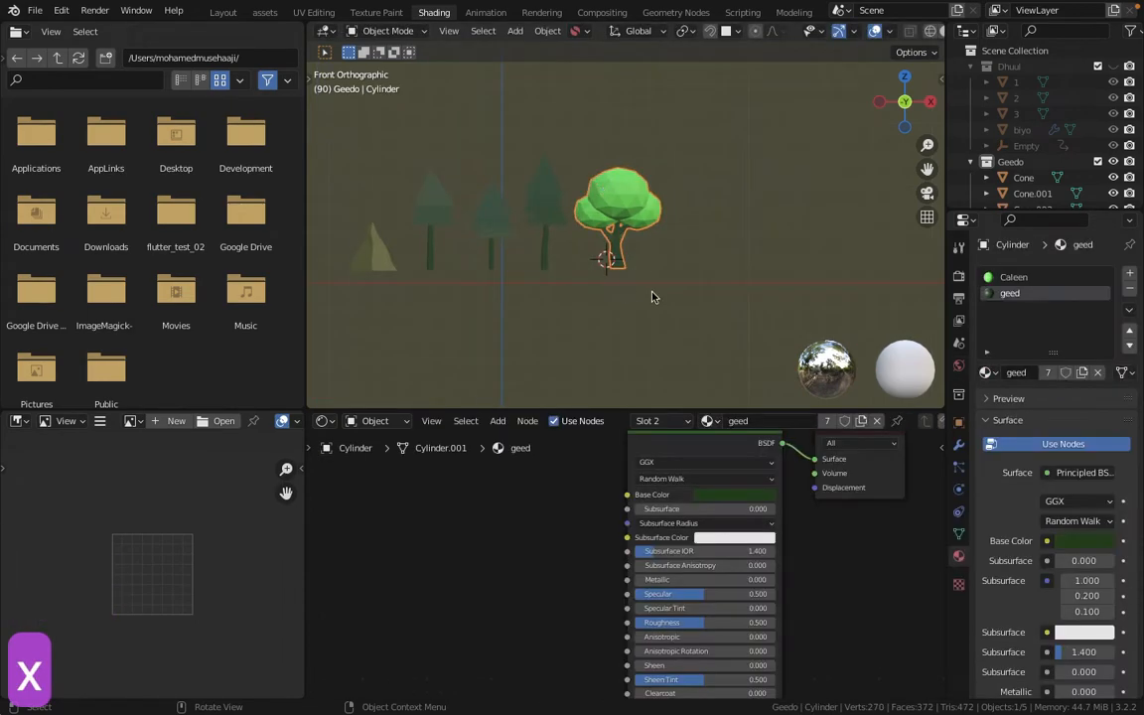
scroll(596, 258, up, 4)
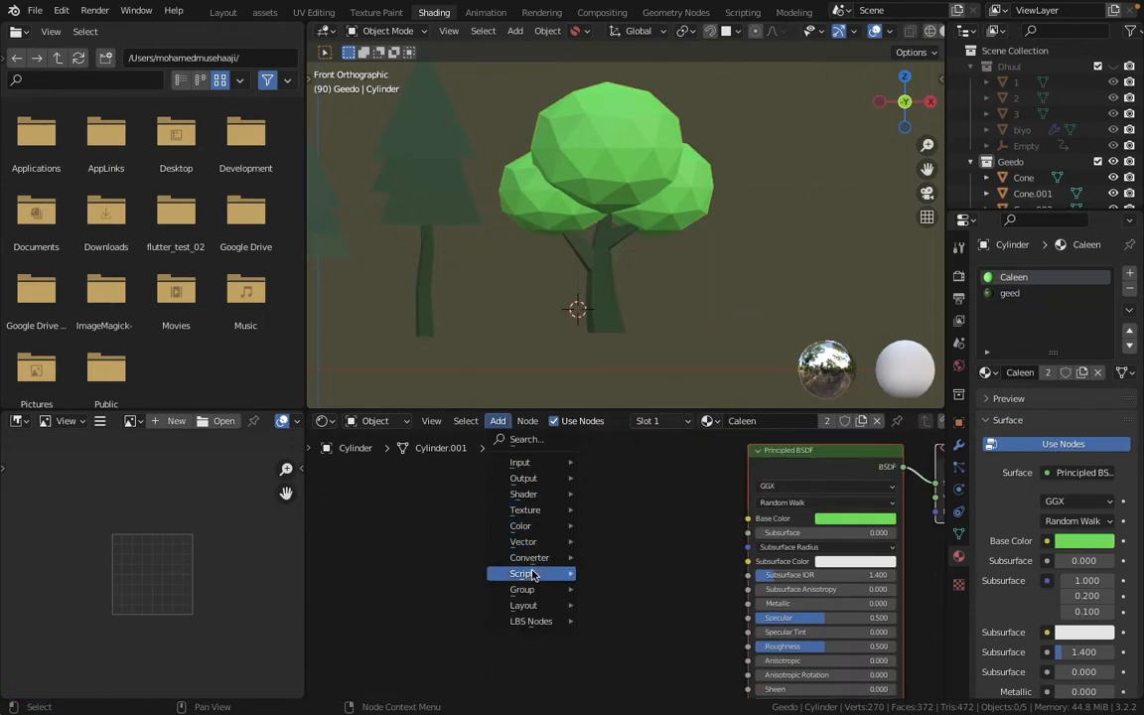
mouse_move(527, 462)
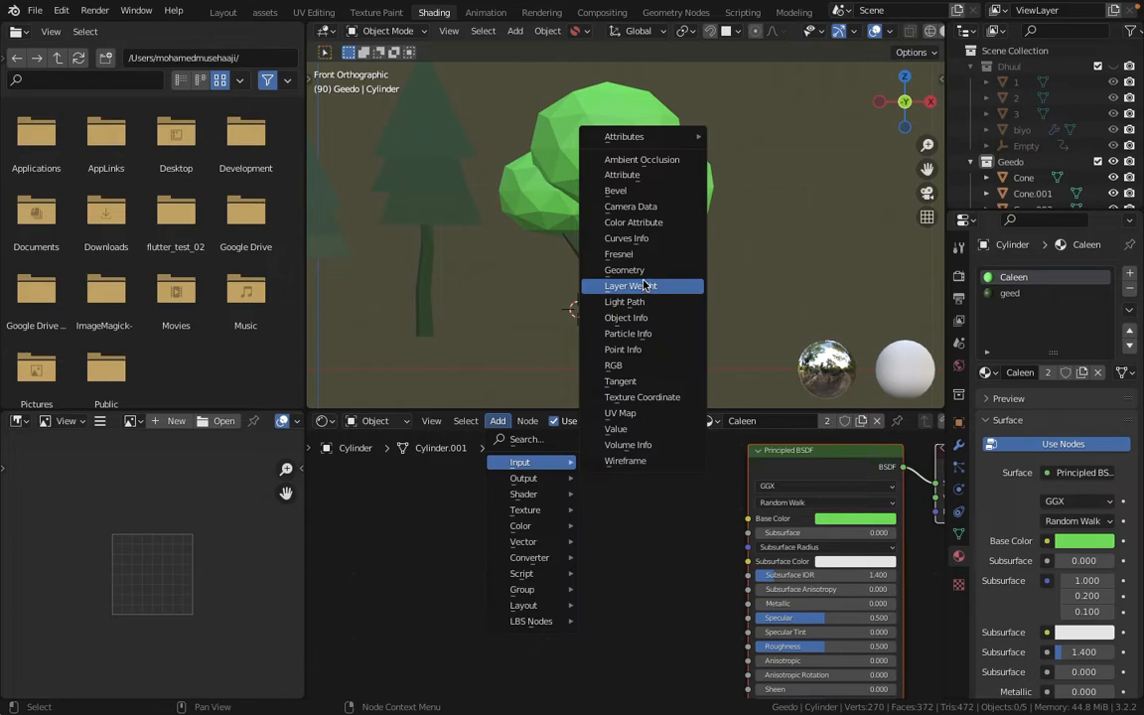
click(626, 317)
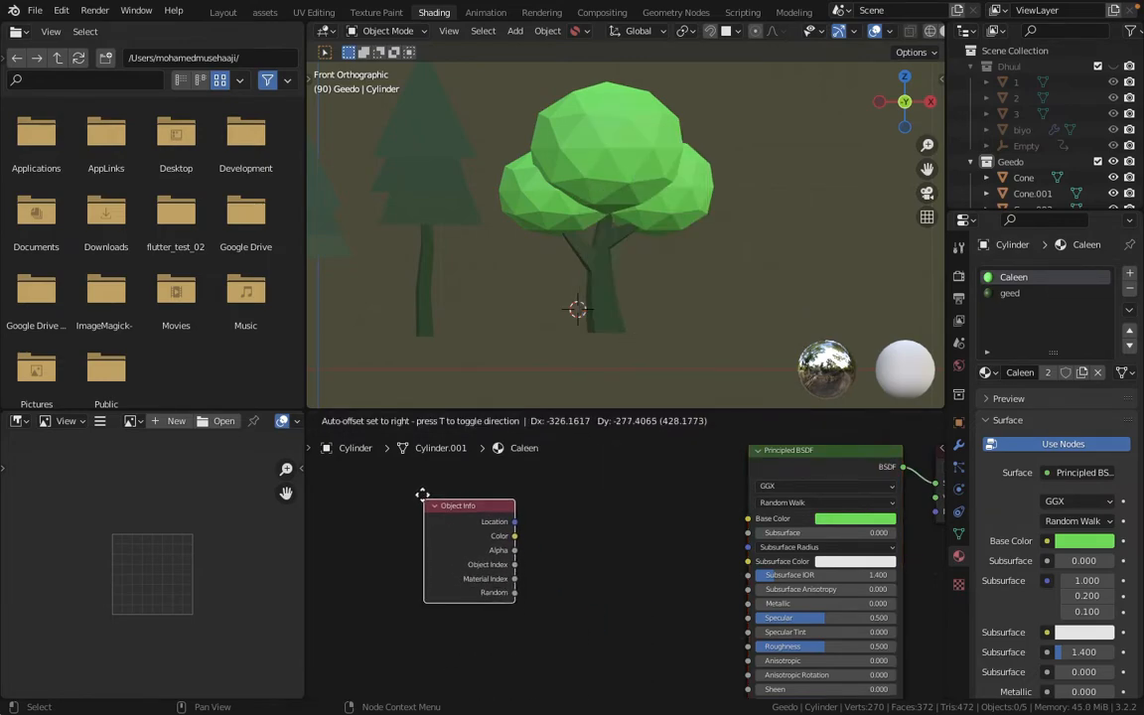
click(500, 568)
drag(434, 523, 424, 519)
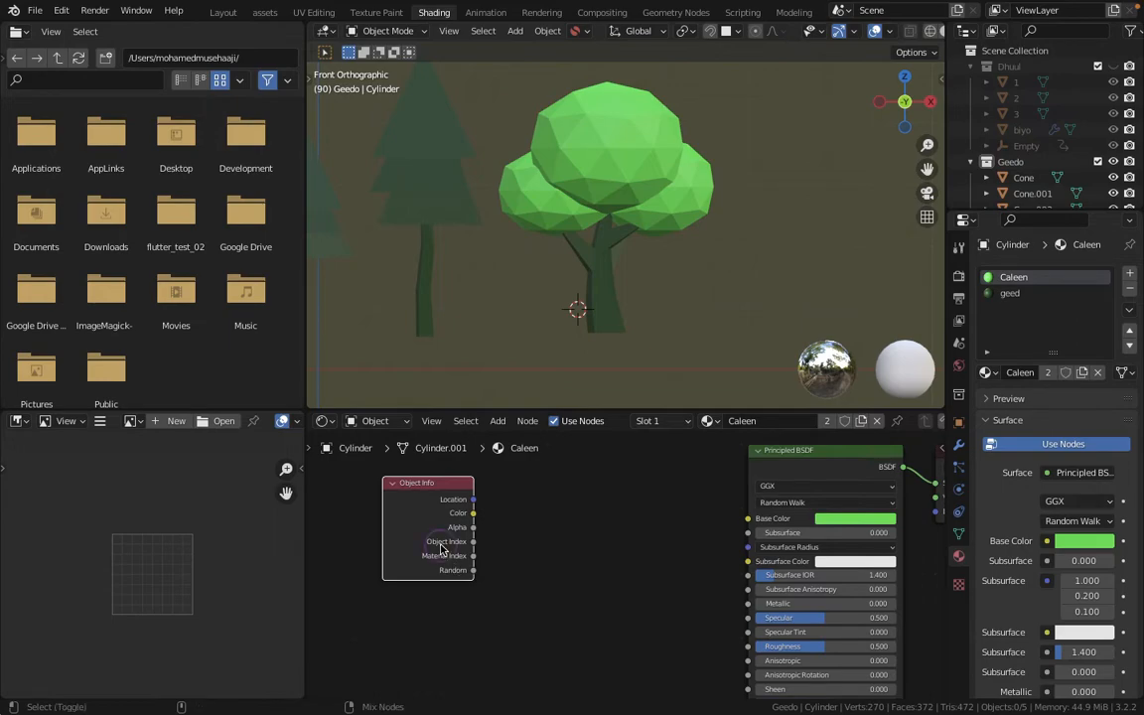
ctrl+shift+click(440, 549)
ctrl+shift+click(443, 549)
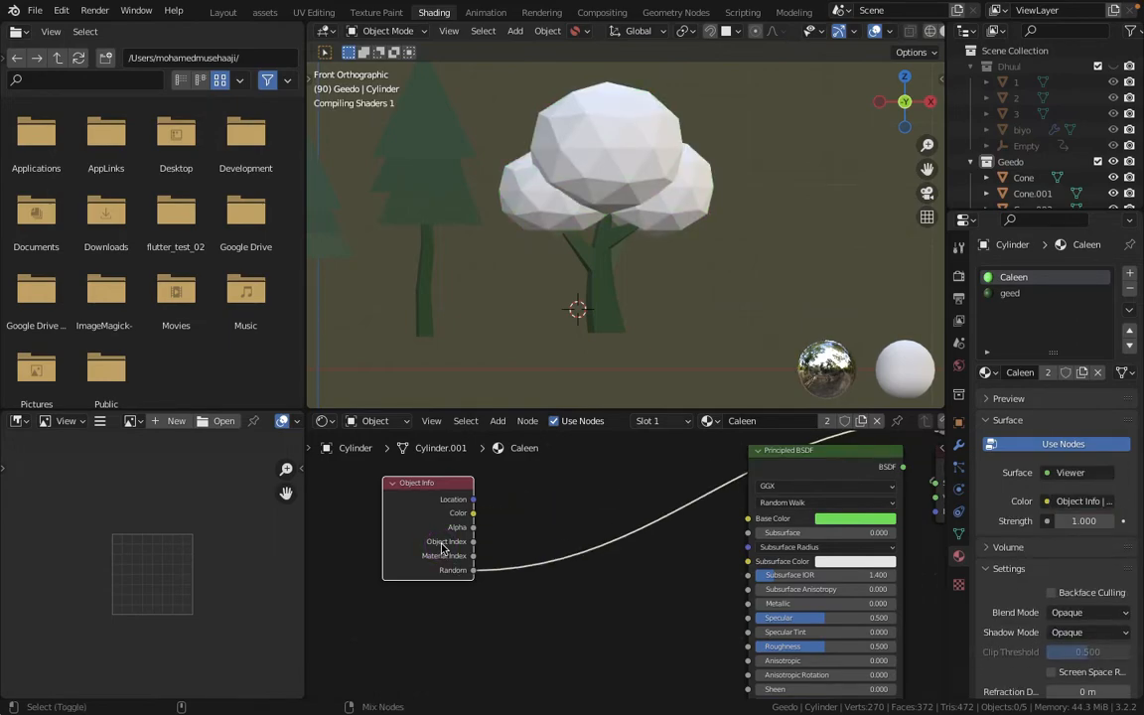
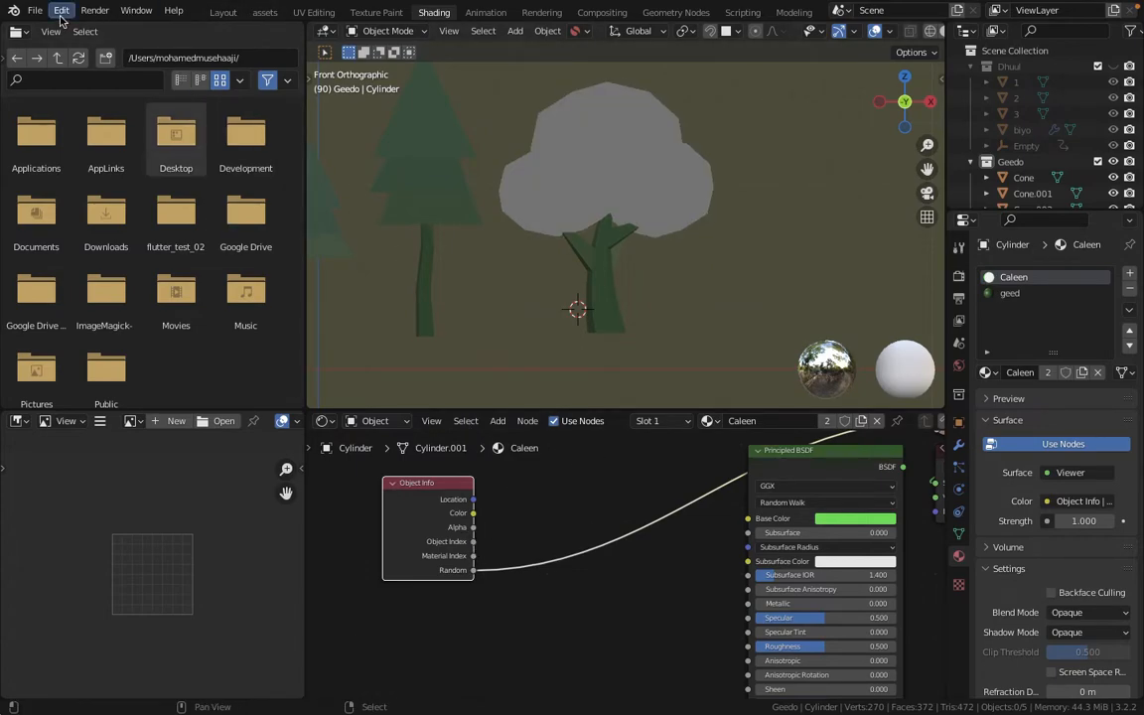
Check in the preferences whether the Node Wrangler add-on is enabled, searching the add-ons for "node wr"
click(61, 10)
click(100, 237)
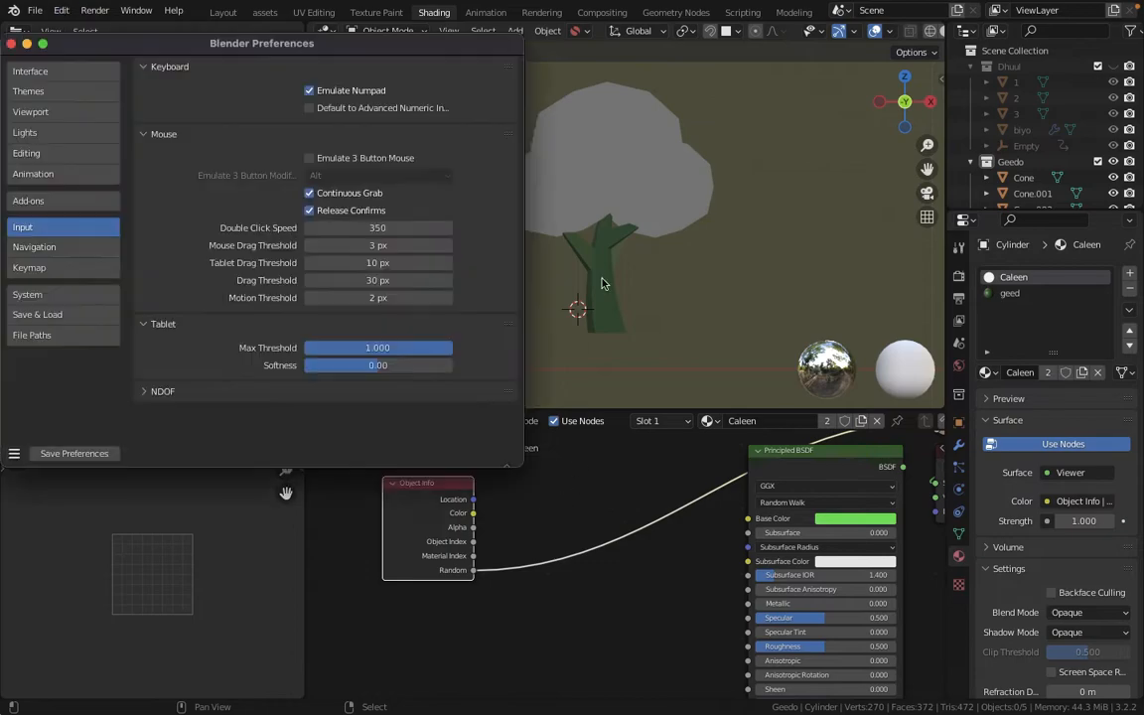
click(40, 201)
click(455, 90)
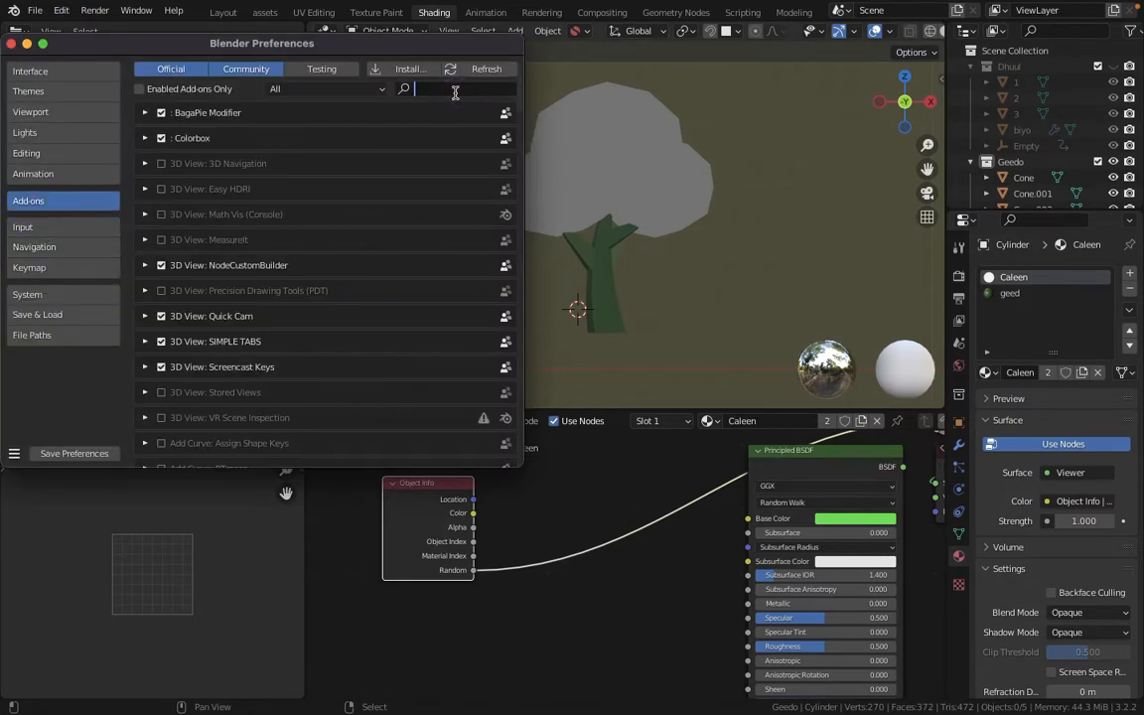
text(node wr)
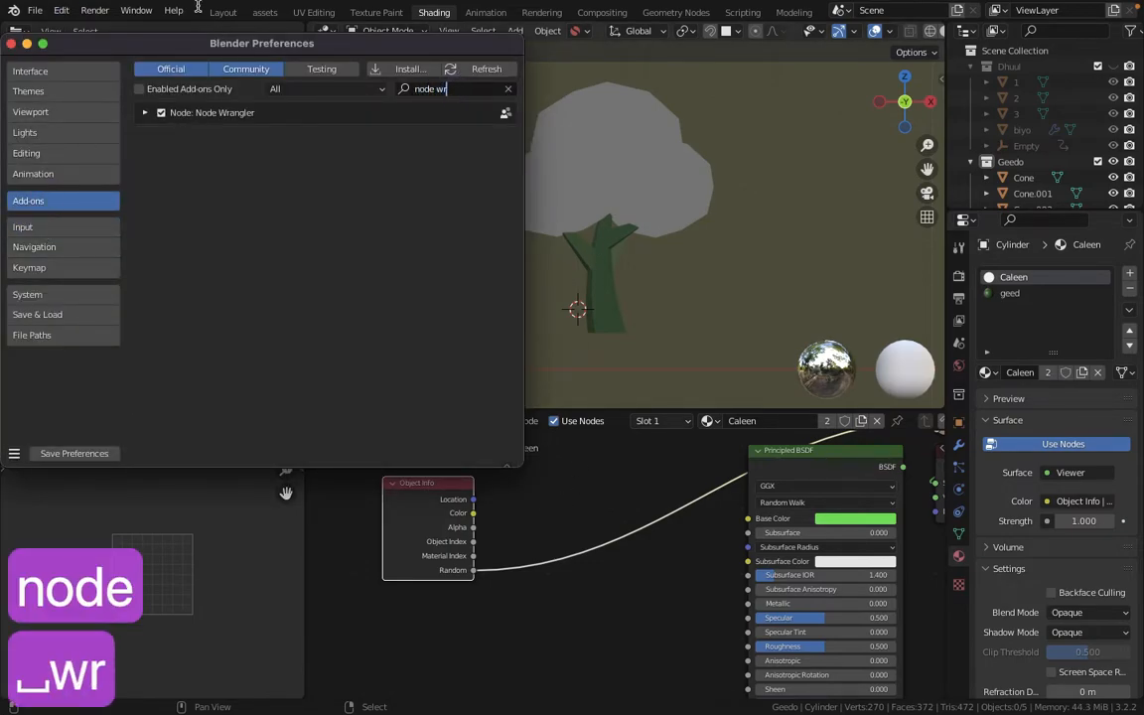
click(11, 44)
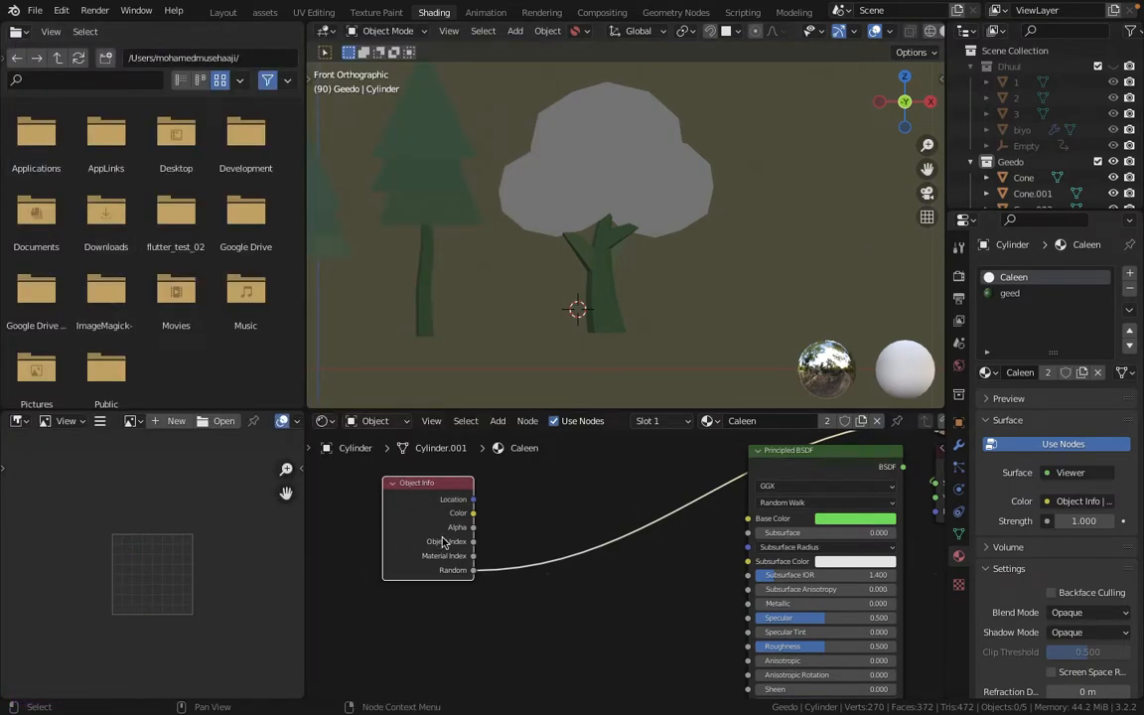
Duplicate the round-crowned tree three times around the original to test the Random output per object
scroll(452, 544, down, 1)
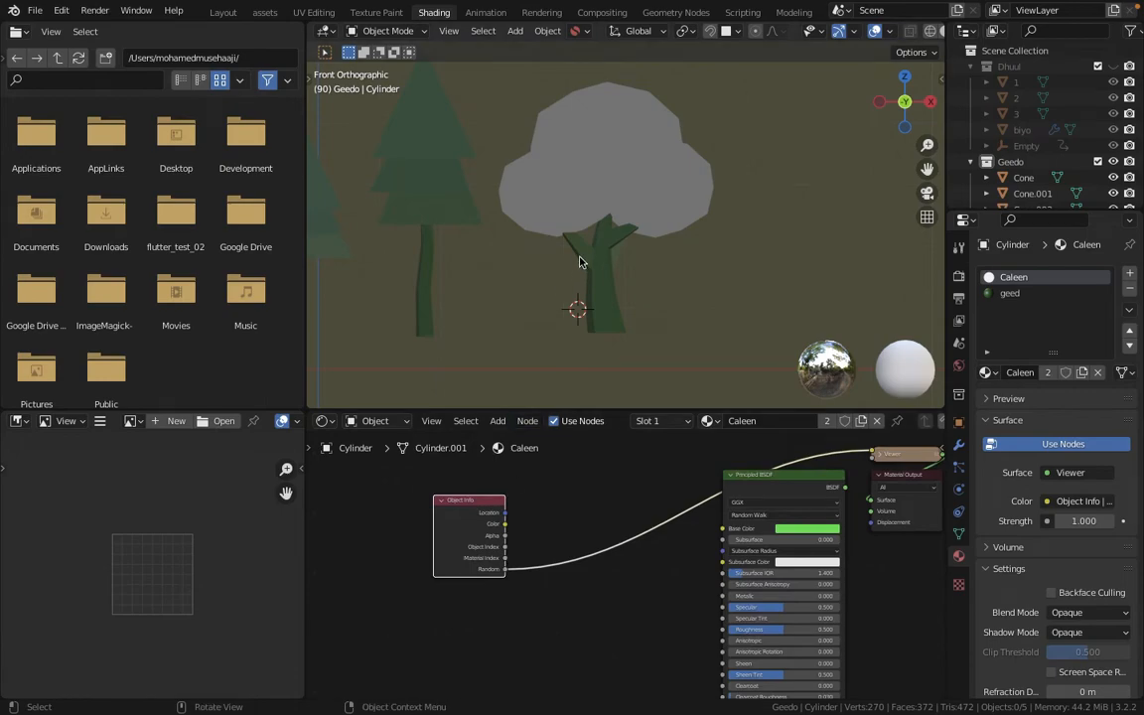
click(611, 194)
key(shift+d)
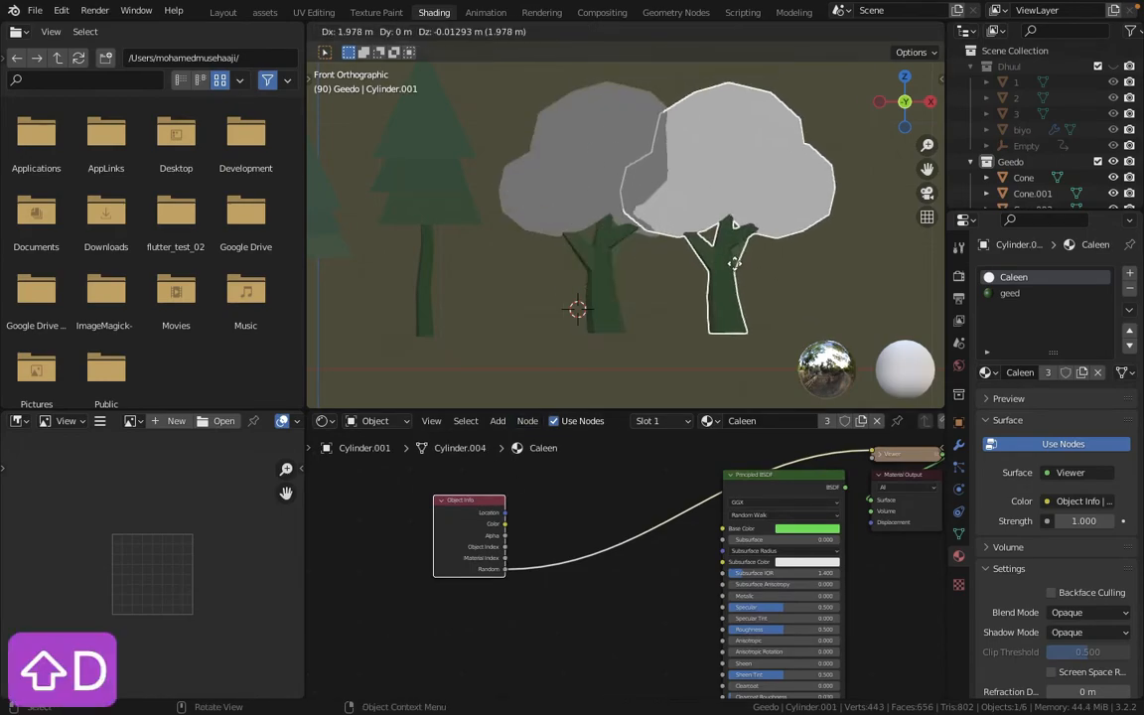
click(740, 256)
key(shift+d)
click(577, 307)
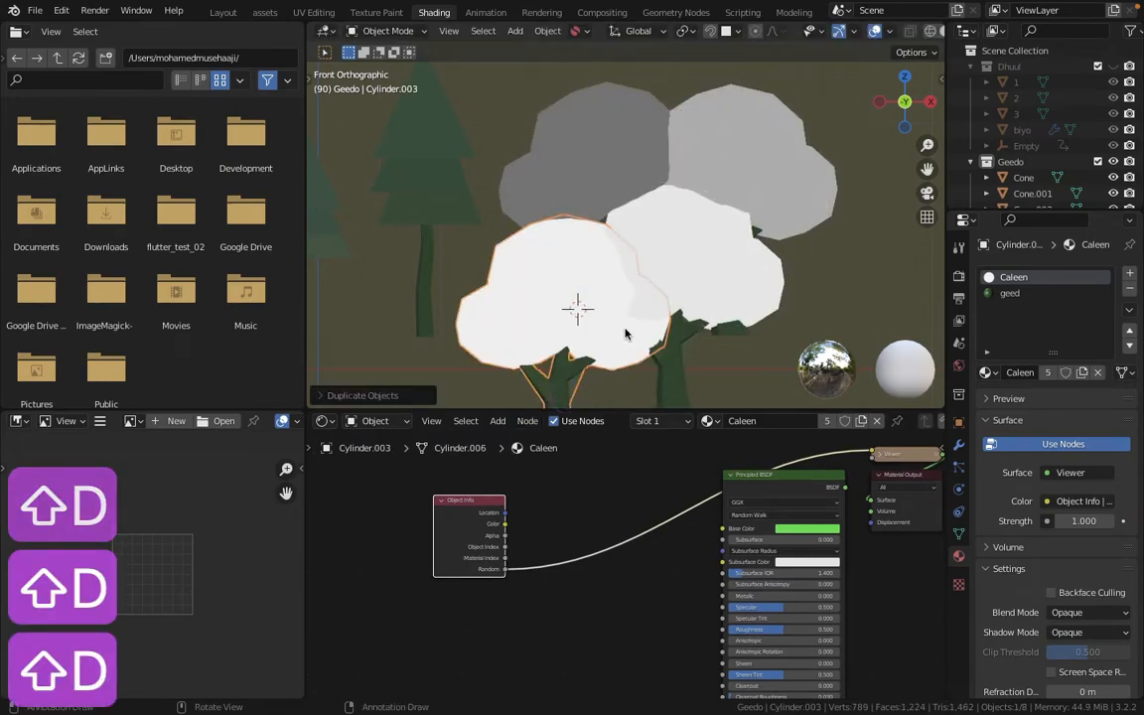
Delete the three test copies of the round-crowned tree and reselect the original
key(x)
click(659, 300)
click(636, 263)
key(x)
click(636, 270)
click(671, 171)
key(x)
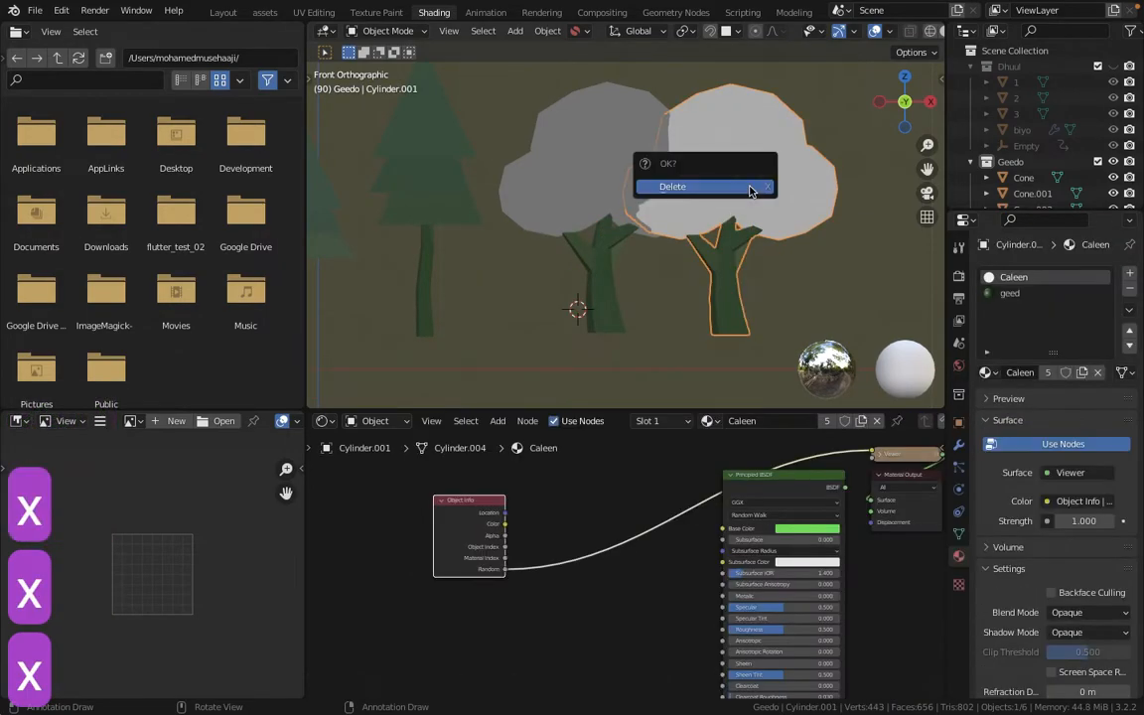
click(672, 182)
click(588, 170)
Add a ColorRamp node to the Caleen material, fed by the Object Info node's Random output
scroll(626, 618, down, 5)
middle_drag(616, 516, 750, 476)
scroll(707, 555, up, 5)
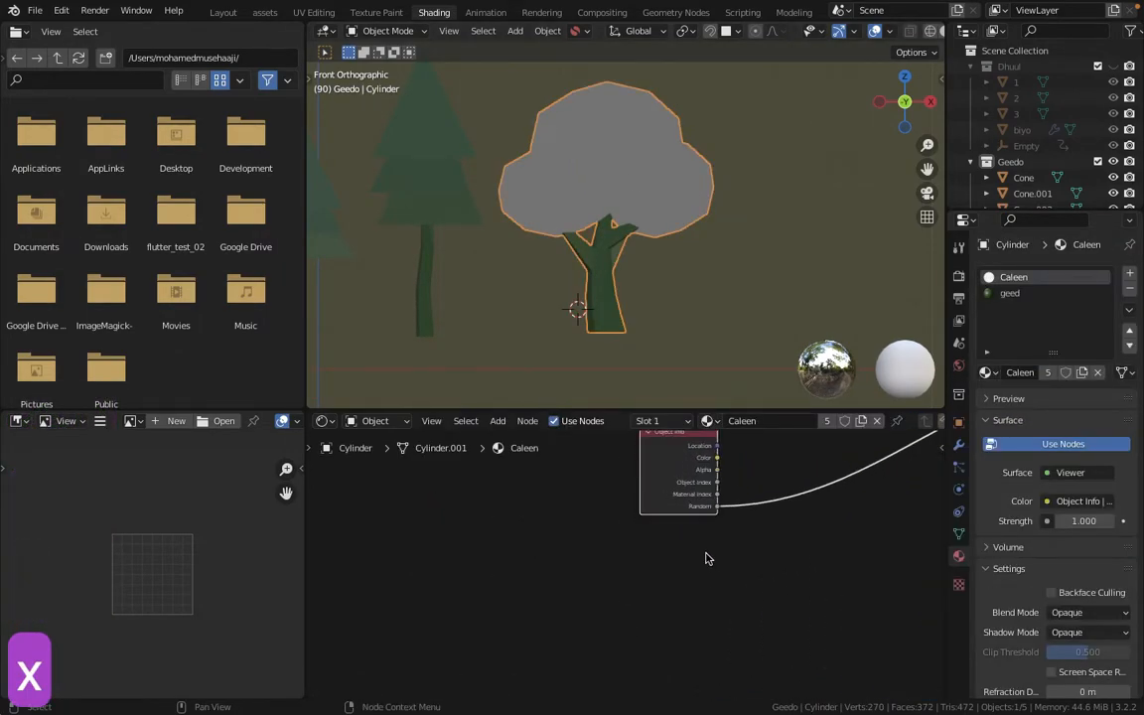
middle_drag(707, 546, 685, 582)
drag(653, 530, 384, 530)
scroll(546, 534, up, 3)
middle_drag(547, 534, 511, 534)
click(365, 558)
drag(361, 559, 586, 486)
text(colorr)
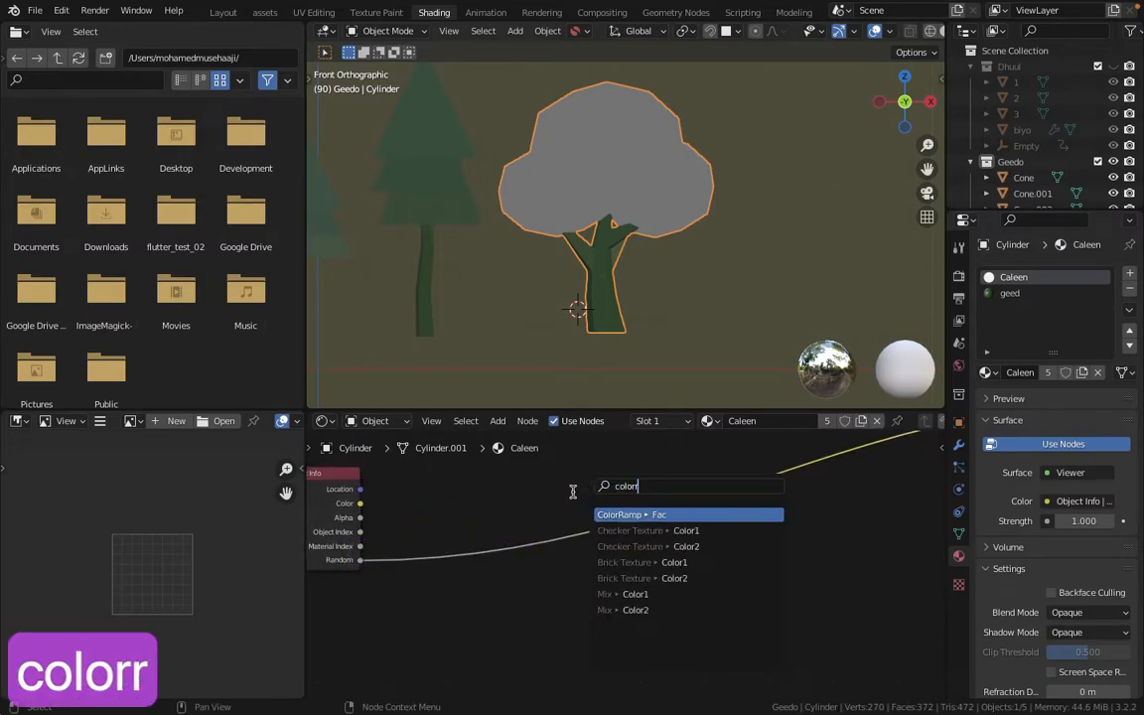
key(Return)
click(501, 501)
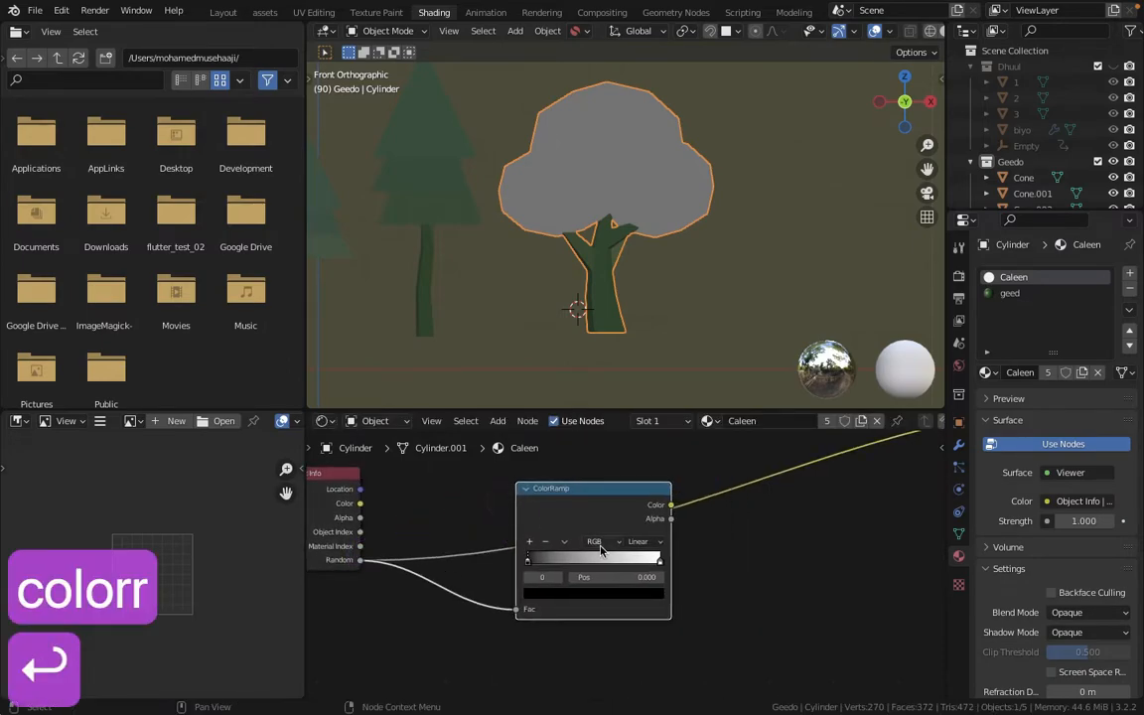
Color the ColorRamp's first stop medium green and its last stop bright green, about H 0.344, S 0.937, V 1.000
scroll(596, 562, up, 4)
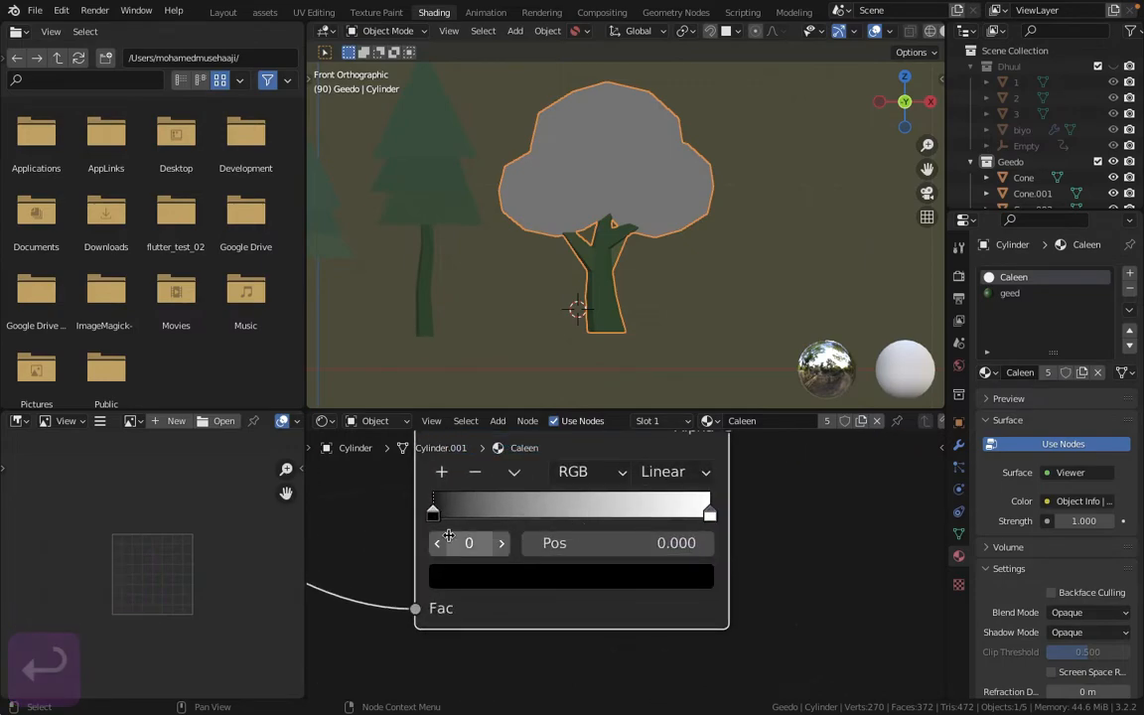
click(487, 586)
click(654, 287)
click(493, 250)
click(709, 514)
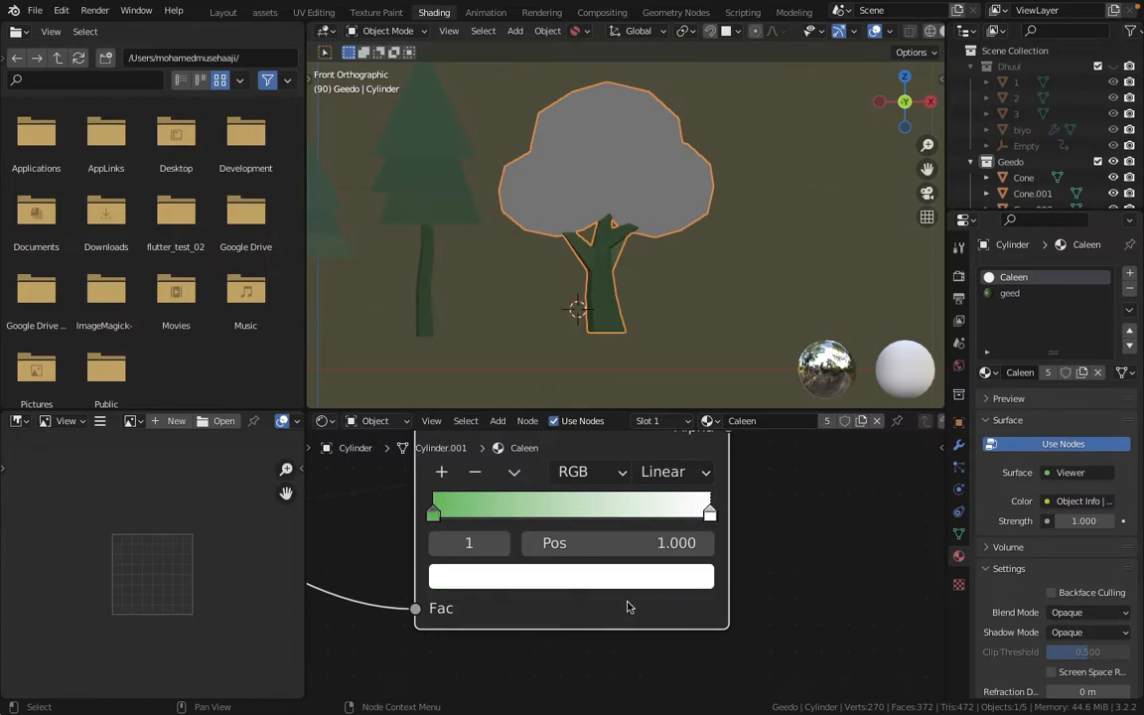
click(601, 576)
click(485, 259)
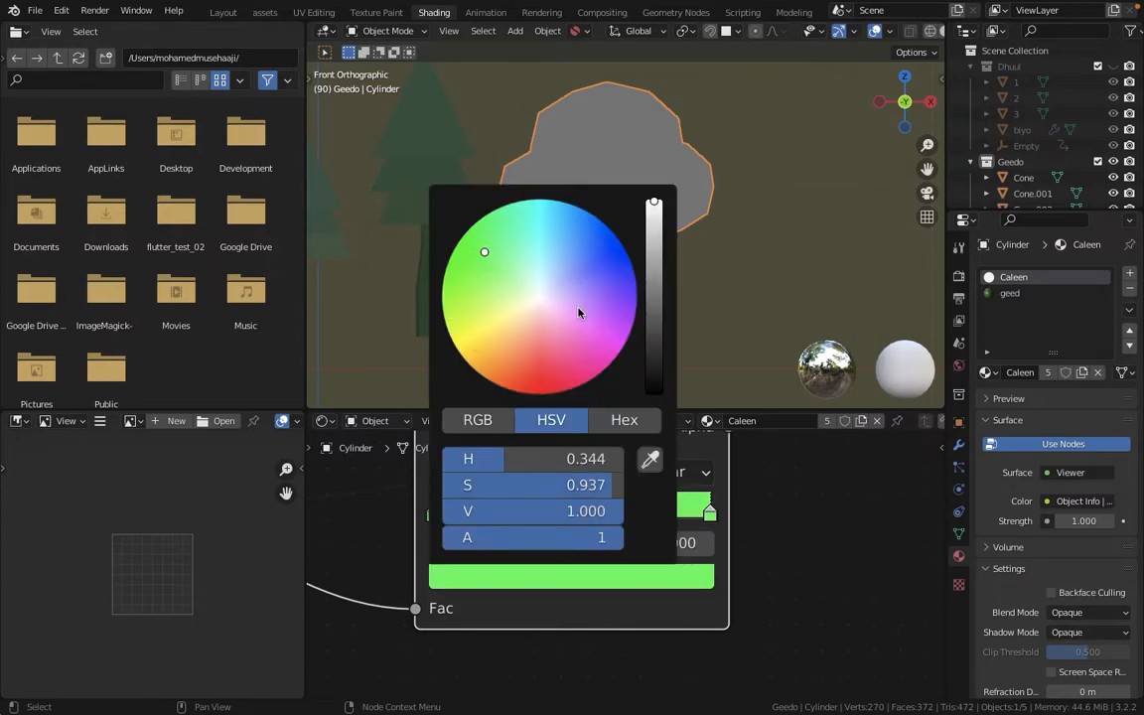
Move the ColorRamp's bright green end stop to position 0.827 and add a third stop between the two
drag(709, 515, 662, 534)
click(442, 471)
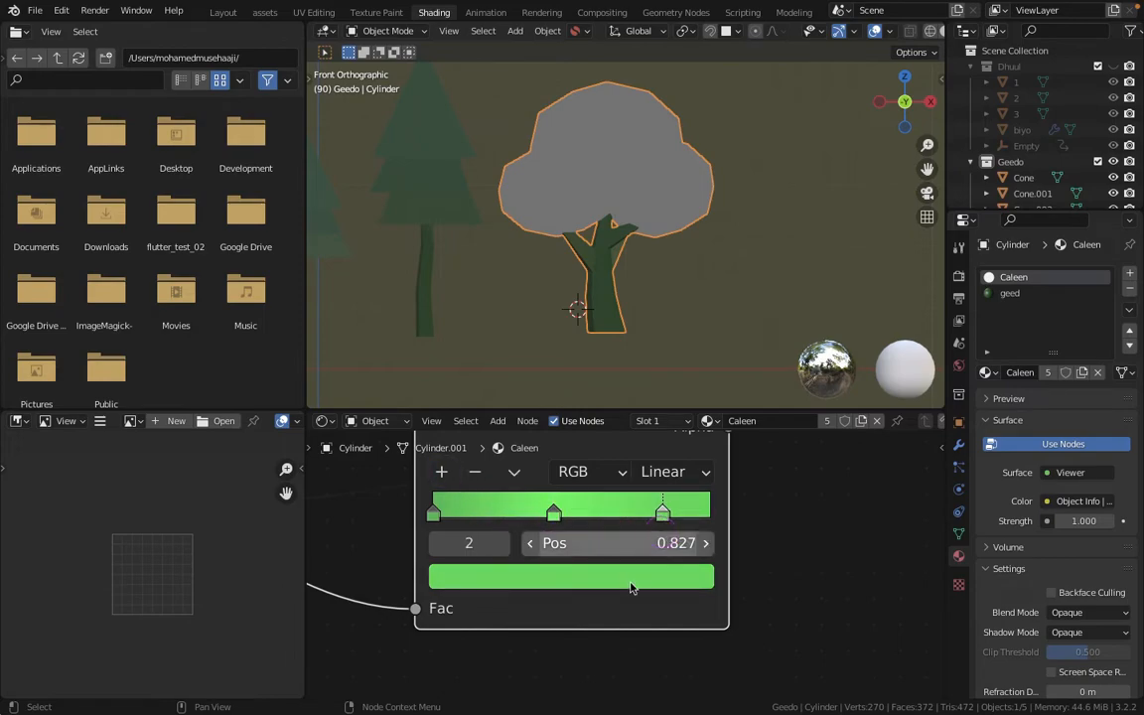
Color the ColorRamp's last stop a darker green, with hue about 0.328 and saturation about 0.945
click(628, 574)
click(491, 267)
drag(491, 267, 473, 265)
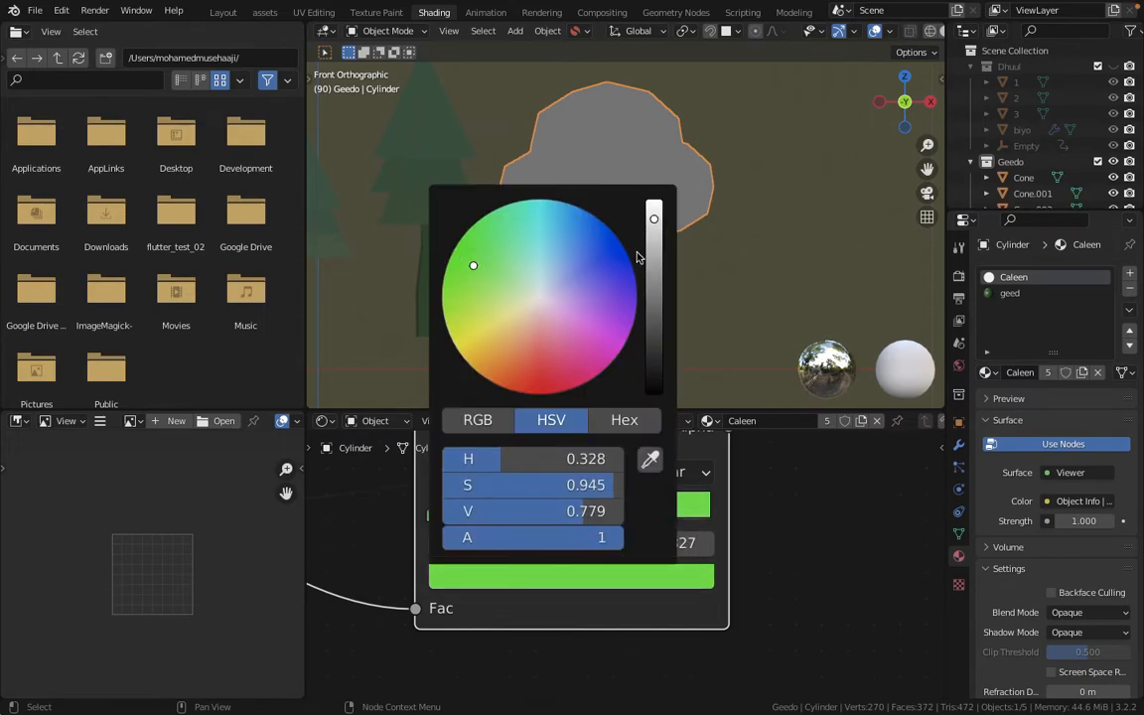
scroll(473, 265, down, 3)
Set the ColorRamp's interpolation to Constant and move its middle stop to about one third and its last stop to 0.555
click(663, 471)
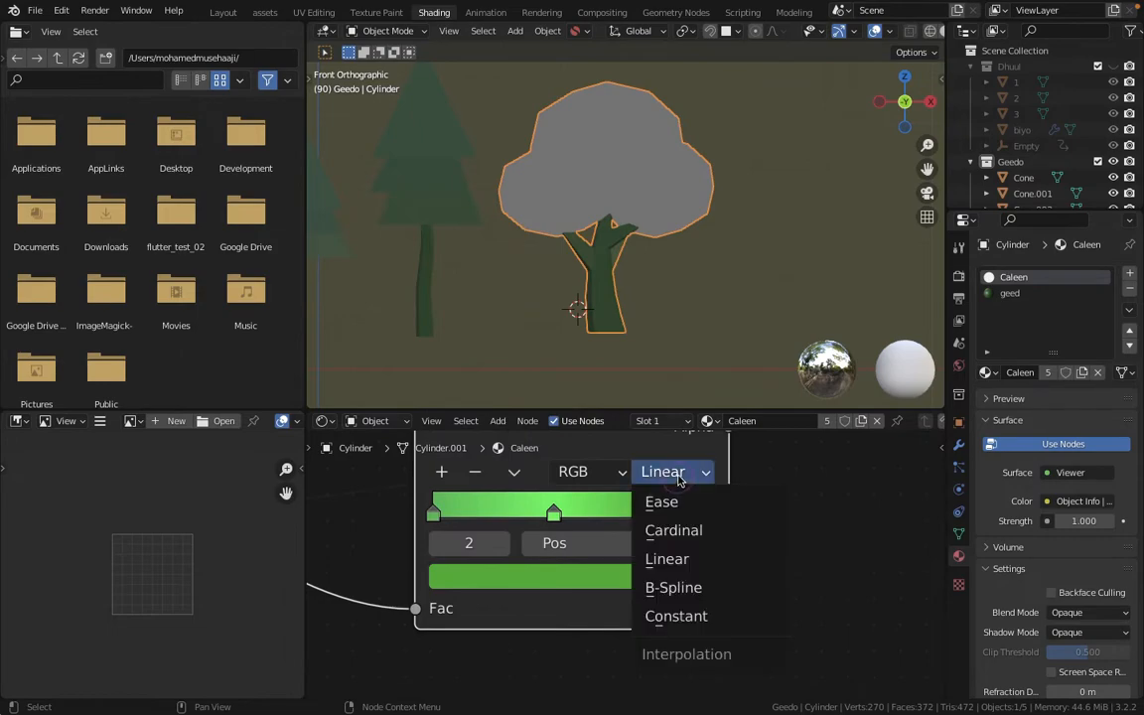
click(679, 616)
drag(558, 514, 523, 513)
drag(663, 514, 587, 512)
Color the ColorRamp's first stop saturated blue and its last stop red as test colors
click(433, 513)
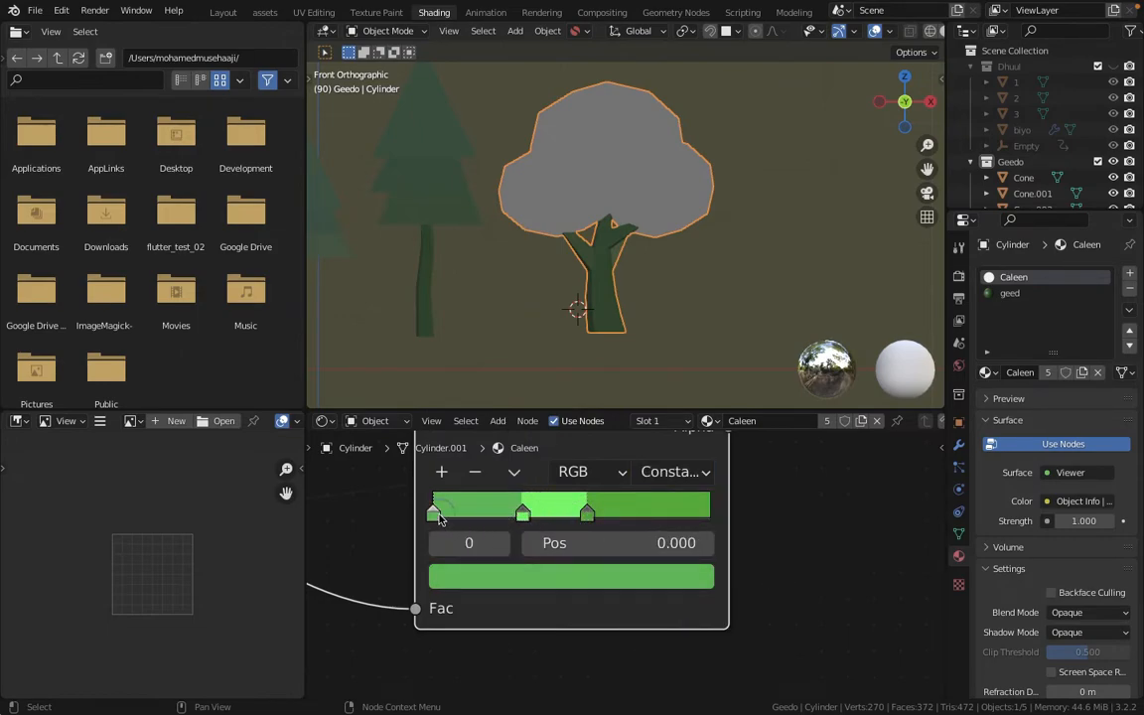
click(472, 581)
click(618, 245)
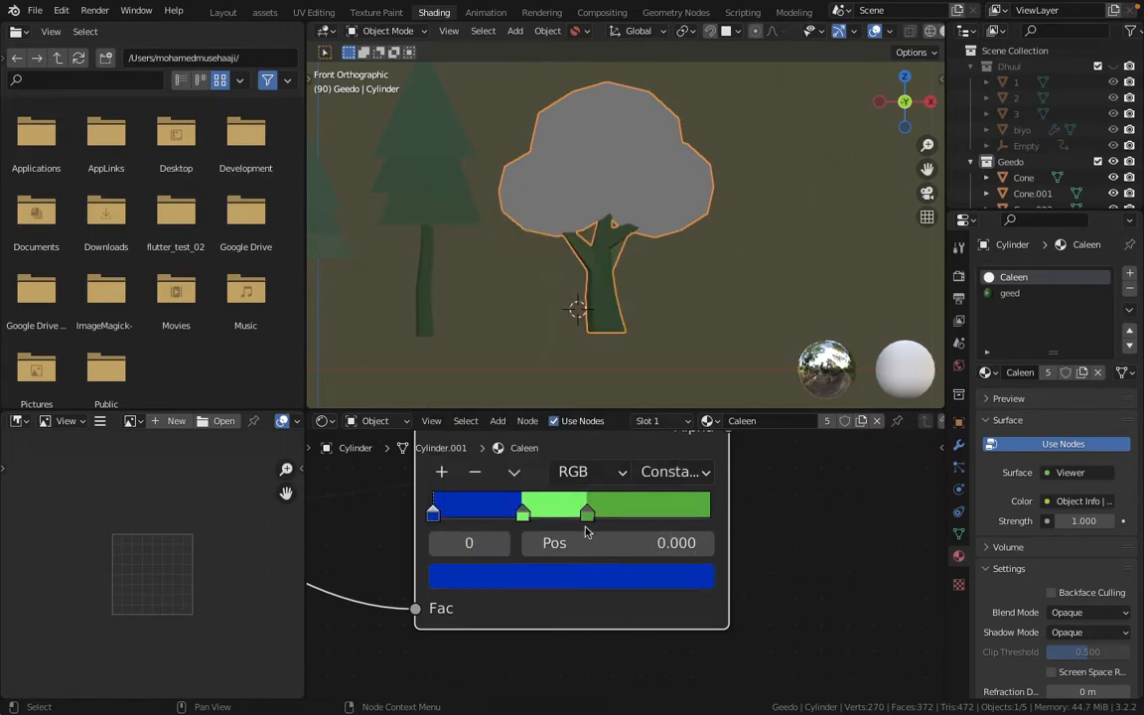
click(587, 512)
click(571, 576)
click(549, 389)
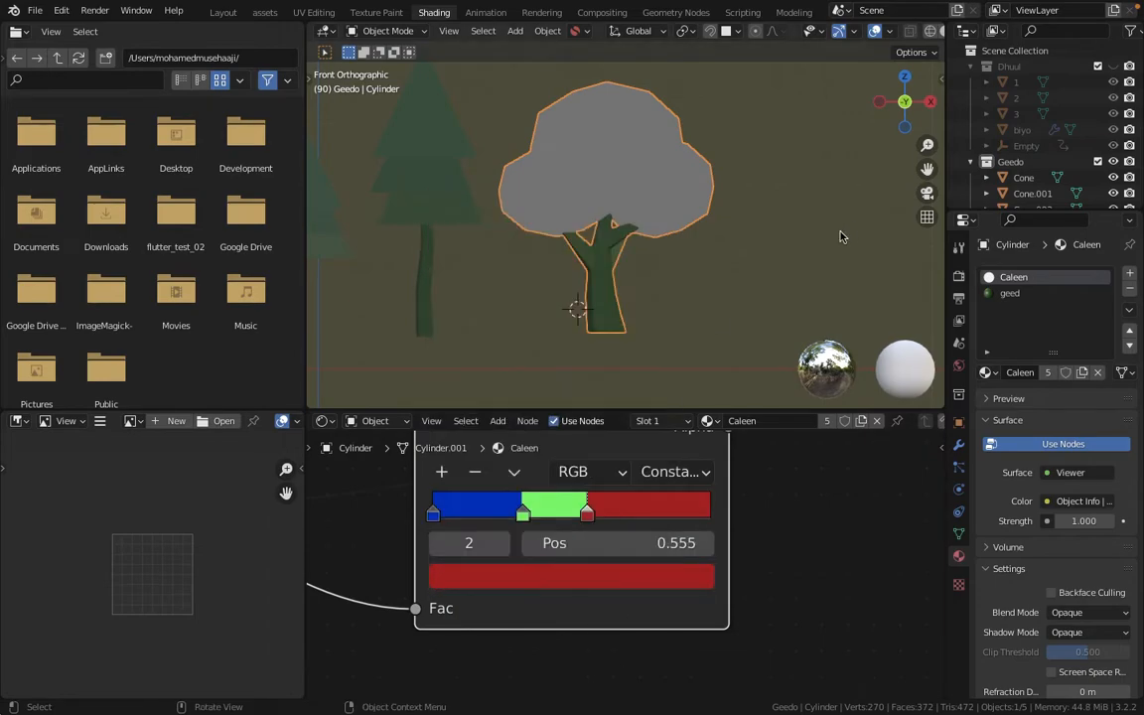
Connect the ColorRamp's Color output to the Principled BSDF's Base Color and preview the foliage through that shader
scroll(718, 551, down, 3)
drag(477, 551, 813, 546)
scroll(735, 536, down, 3)
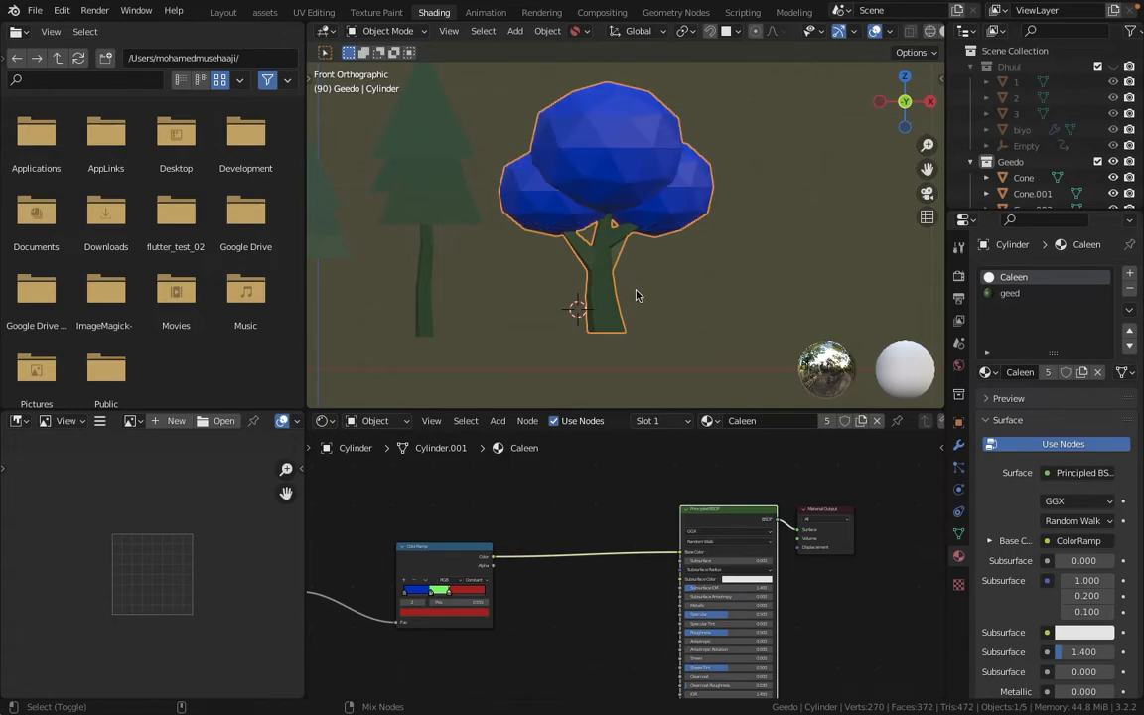
Duplicate the round-crowned tree twice beside the original to test the random foliage colors
key(shift+d)
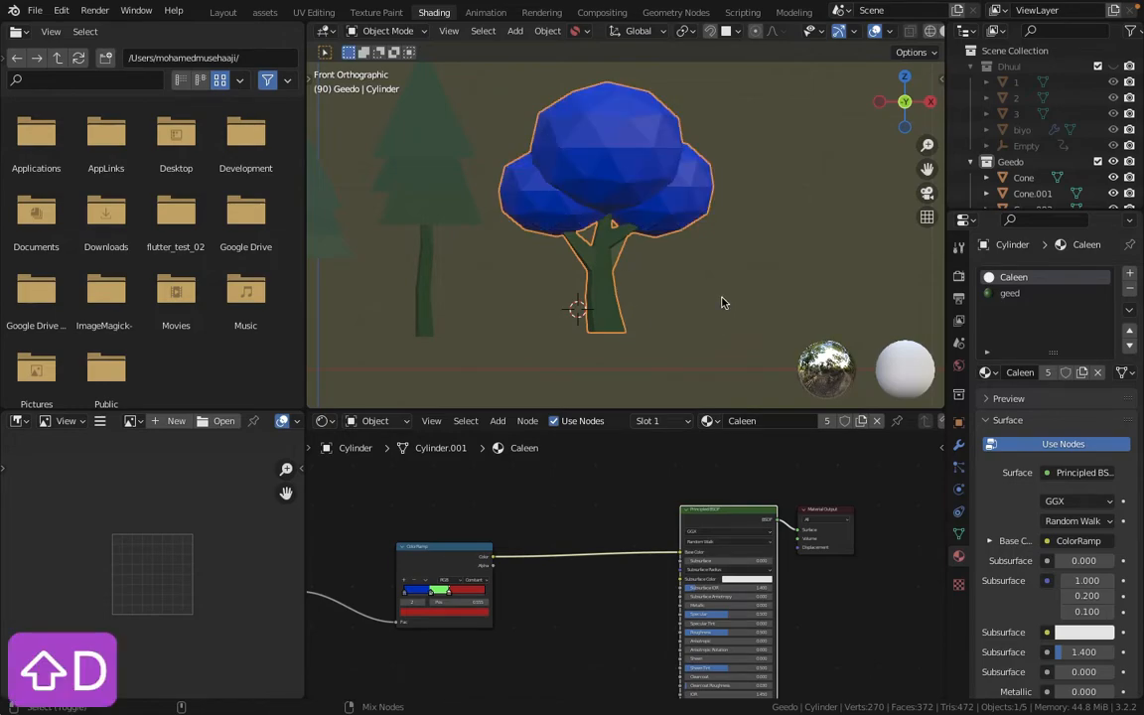
click(723, 303)
key(shift+d)
click(648, 368)
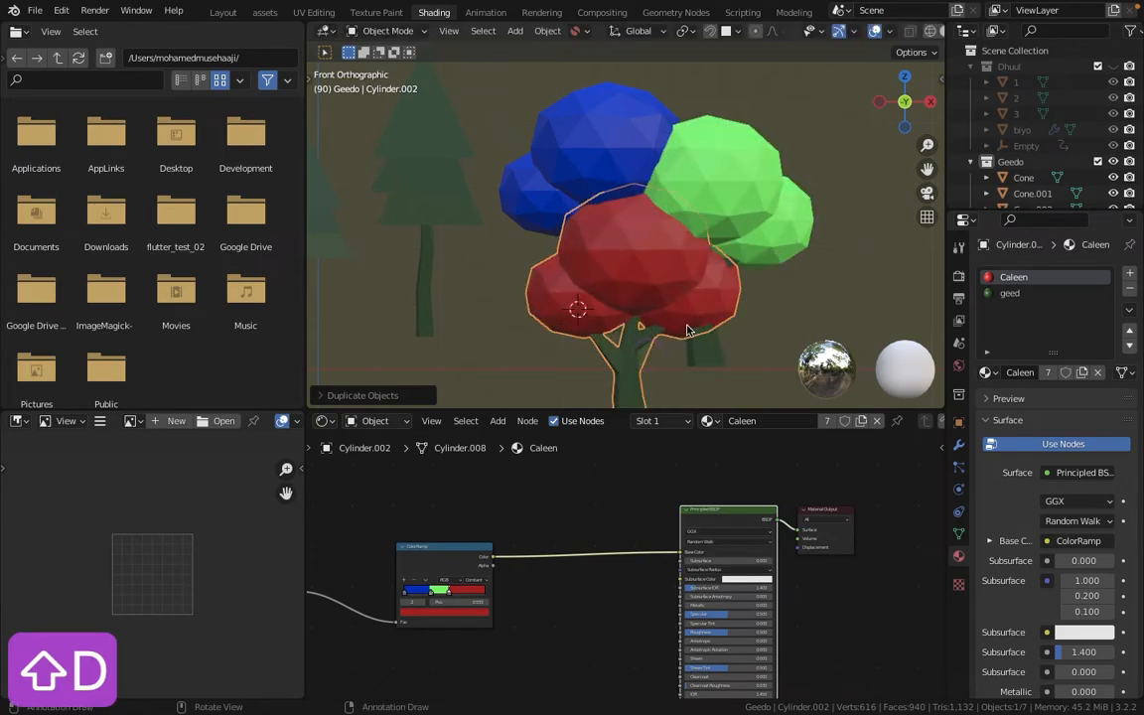
Delete the two test copies of the round-crowned tree and reselect the original
key(x)
click(635, 391)
click(708, 232)
key(x)
click(651, 224)
click(613, 167)
Recolor the ColorRamp's blue first stop to a medium green and lower its brightness
middle_drag(512, 588, 902, 526)
scroll(902, 527, up, 10)
middle_drag(750, 539, 735, 554)
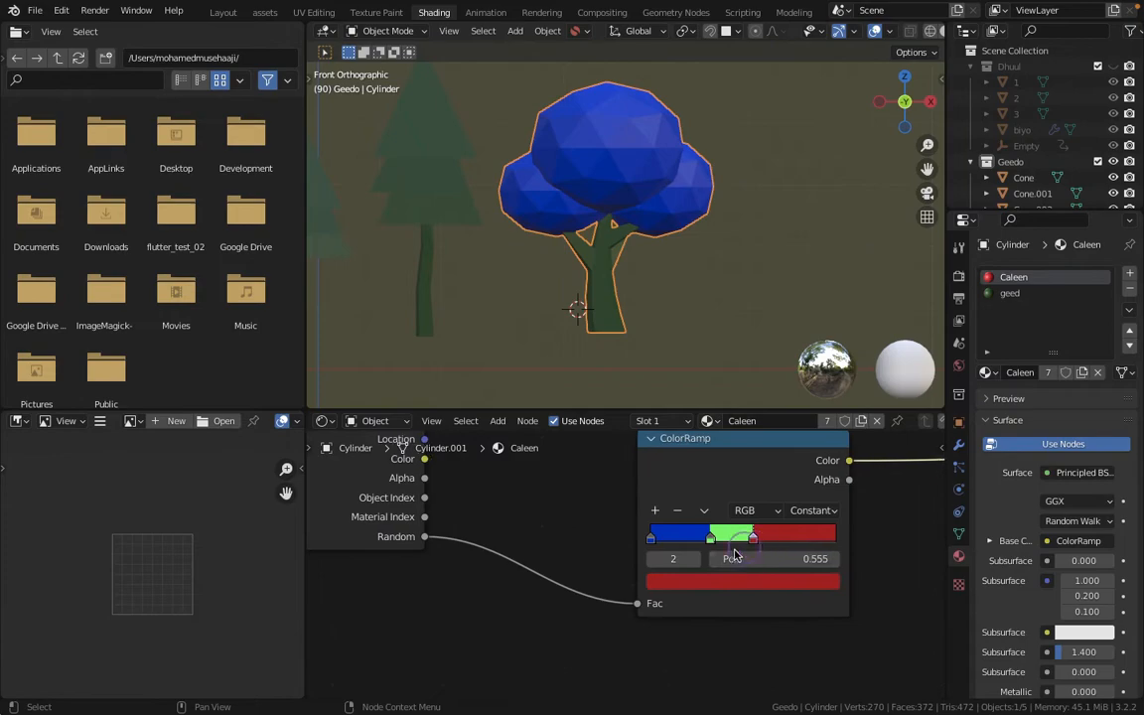
scroll(696, 557, up, 2)
click(665, 524)
click(723, 592)
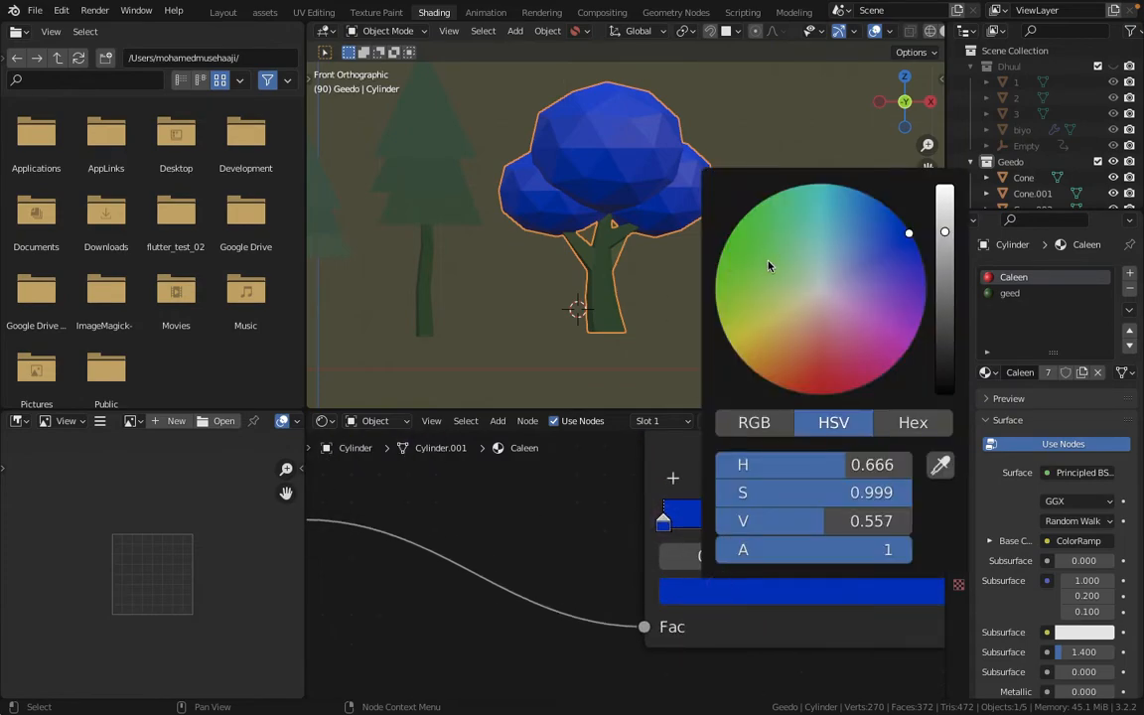
click(767, 237)
drag(945, 233, 944, 266)
Maximize the node editor and recolor the ColorRamp's red last stop to dark green, about H 0.333, S 0.979
key(ctrl+space)
click(611, 343)
scroll(550, 378, down, 5)
click(556, 533)
click(475, 225)
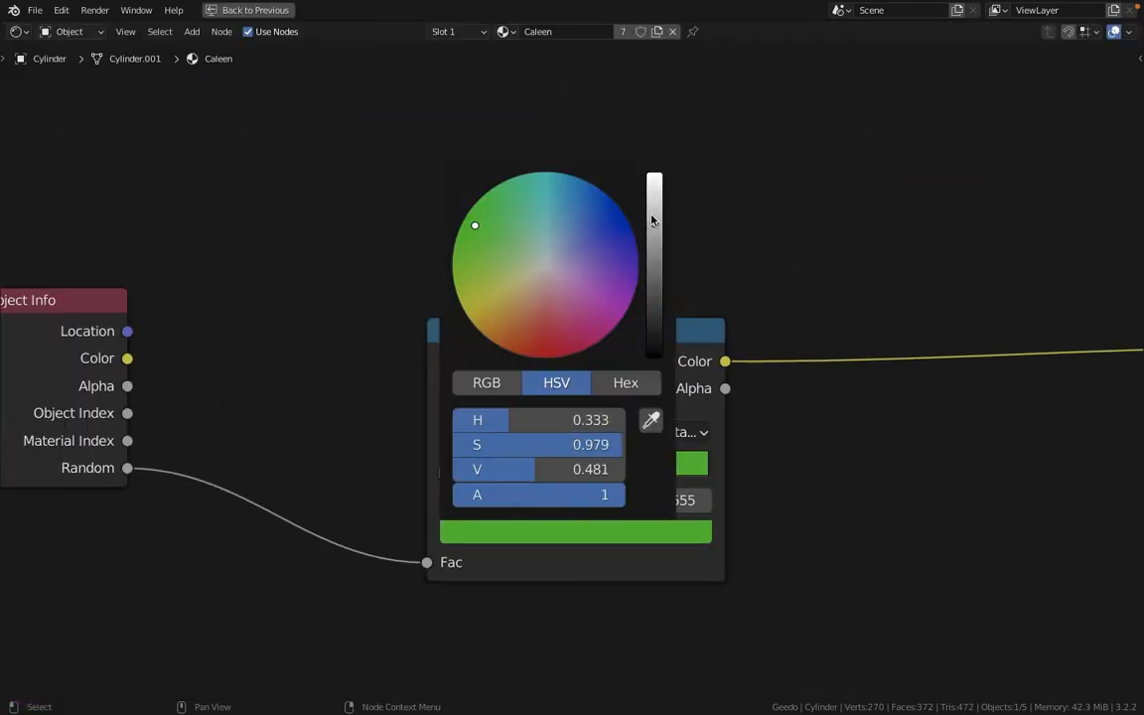
Add a fourth stop to the ColorRamp and color it a muted yellow-green
click(452, 432)
click(481, 268)
drag(482, 266, 486, 283)
drag(654, 174, 655, 236)
Spread the ColorRamp's stops more evenly, with the yellow-green stop at 0.777, and restore the editor layout
key(space)
drag(529, 472, 501, 472)
drag(590, 472, 569, 471)
drag(644, 471, 650, 472)
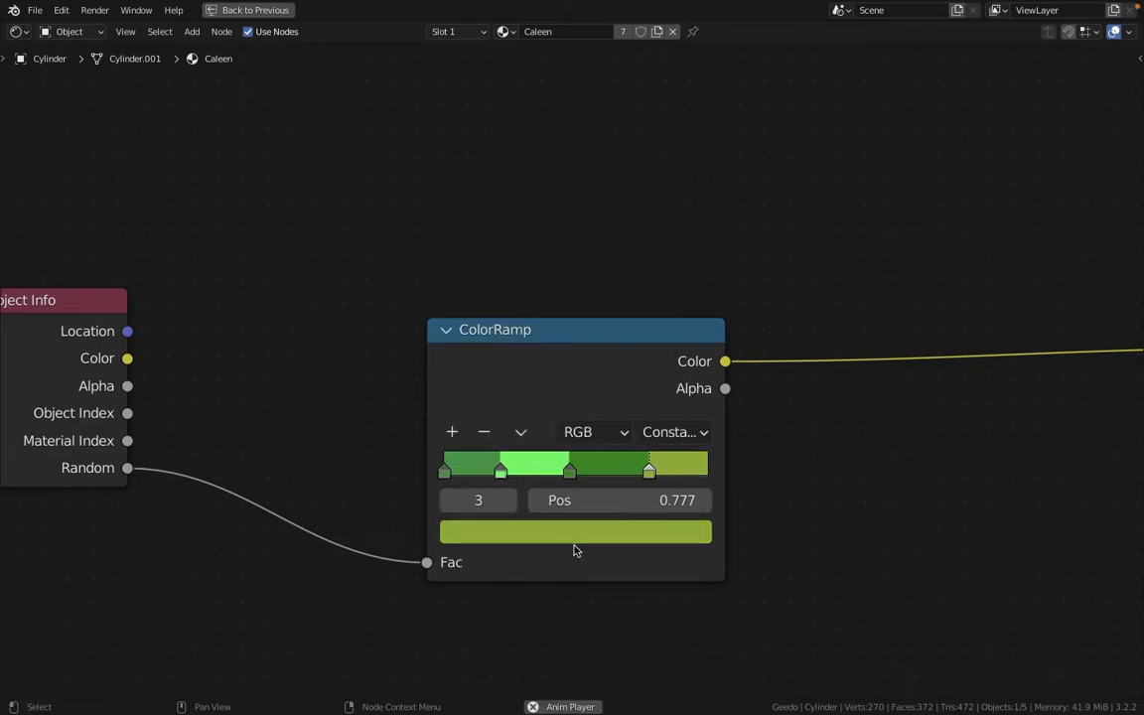
key(space)
key(ctrl+space)
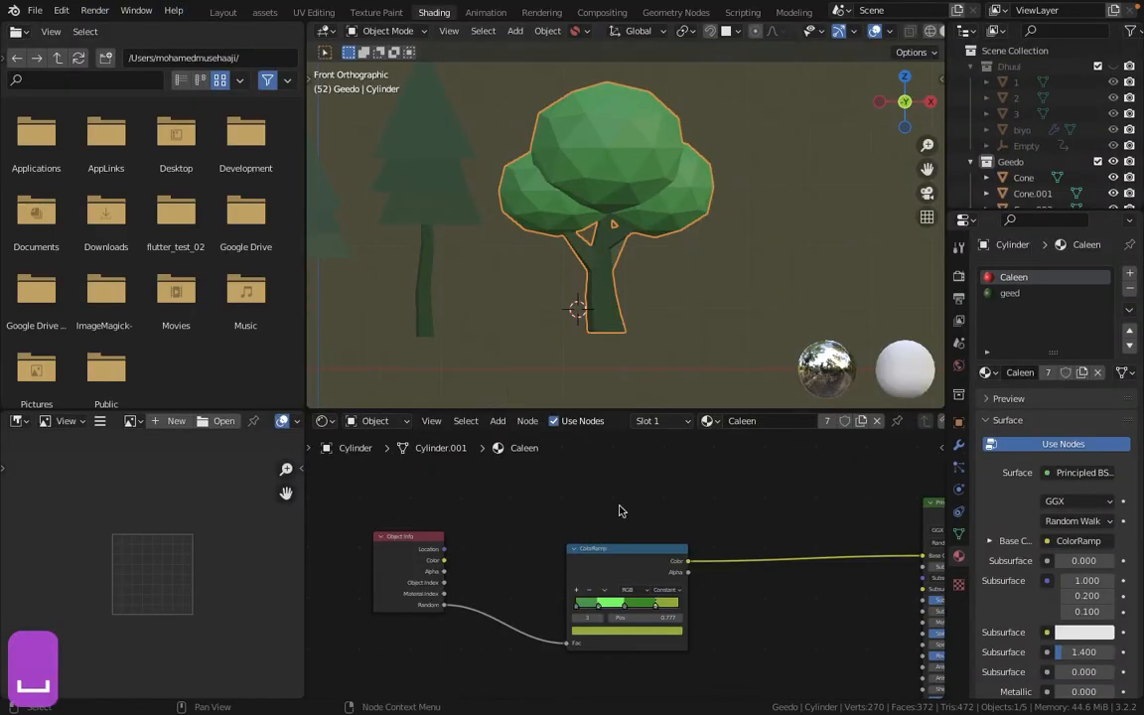
Duplicate the round-crowned tree once to test the new foliage shades and delete the copy
mouse_move(702, 582)
middle_down()
mouse_move(657, 520)
mouse_move(600, 501)
middle_up()
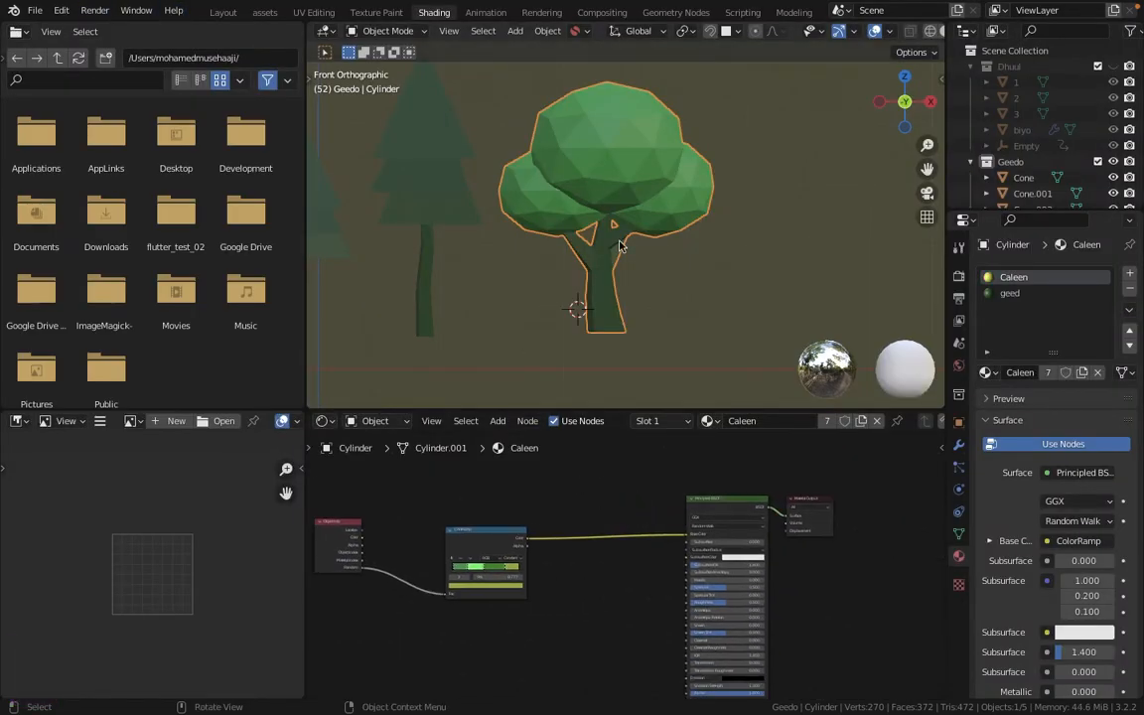
key(shift+d)
click(705, 236)
key(x)
click(712, 196)
scroll(712, 197, down, 4)
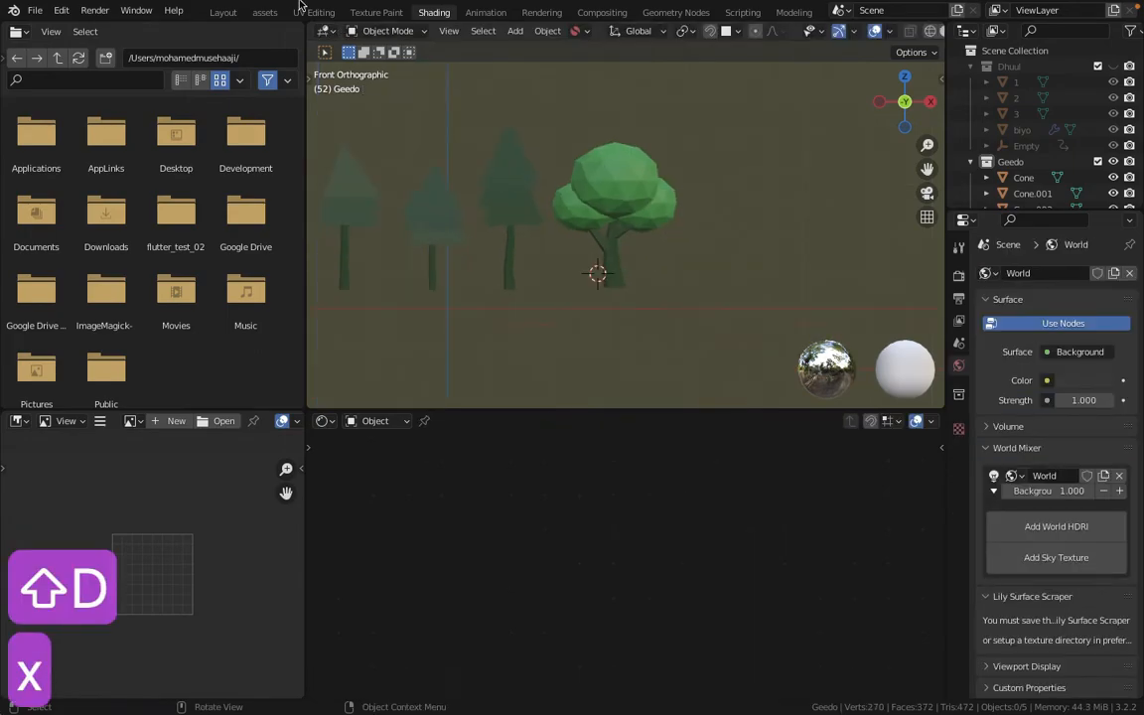
Switch to the Layout workspace and rename the Cone object in the Geedo collection as Geedo 1
click(223, 11)
middle_drag(452, 247, 401, 317)
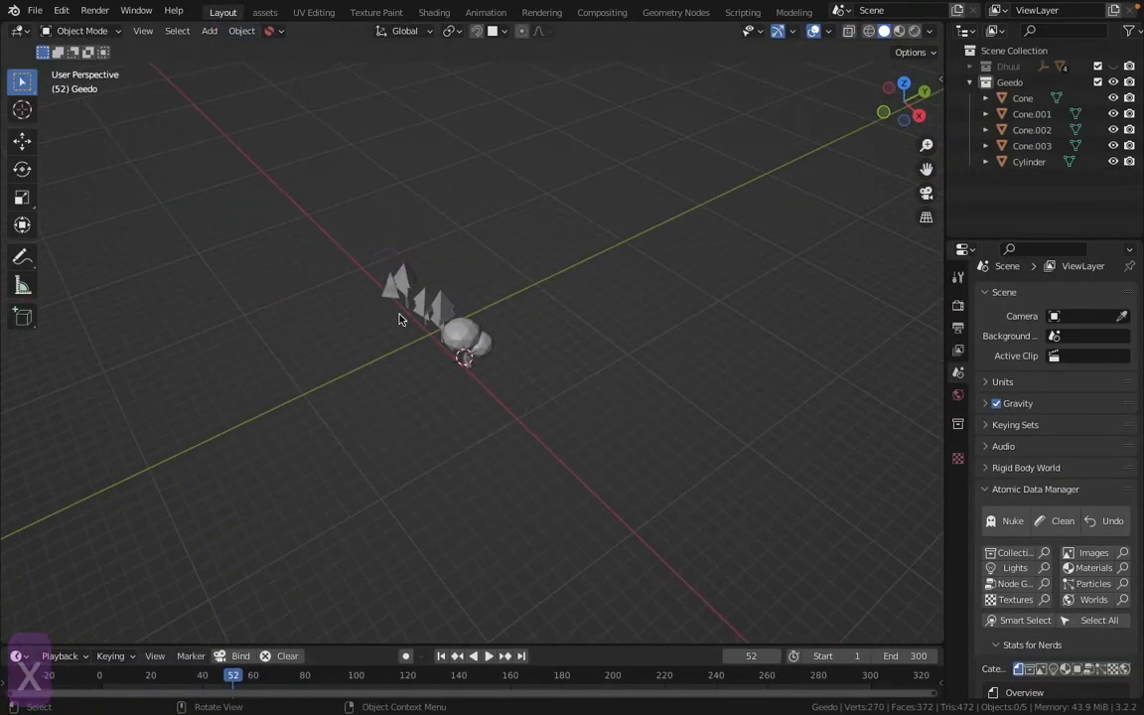
double_click(1025, 98)
text(1)
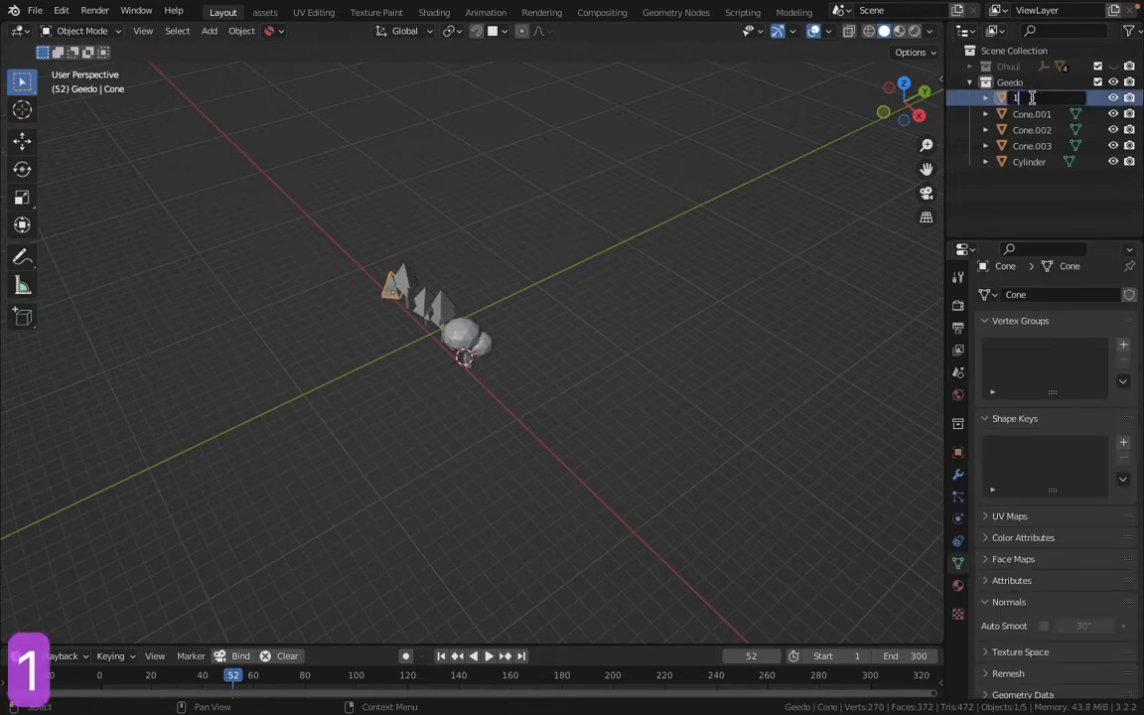
click(1038, 109)
double_click(1030, 97)
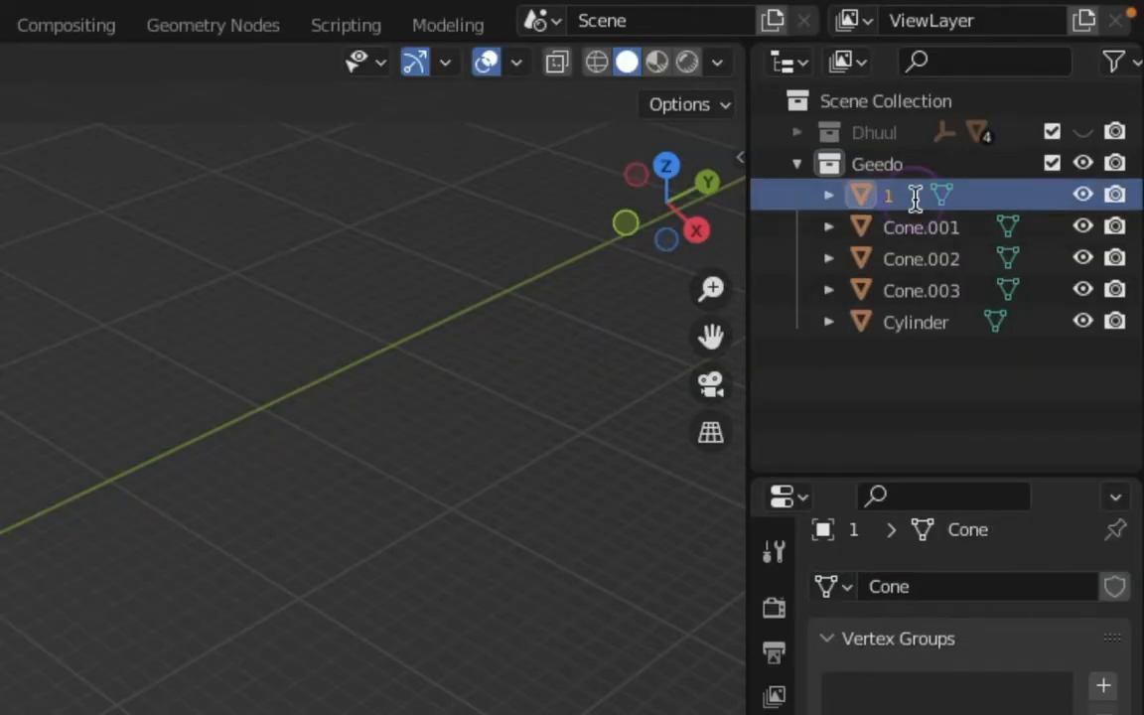
text(Geedo)
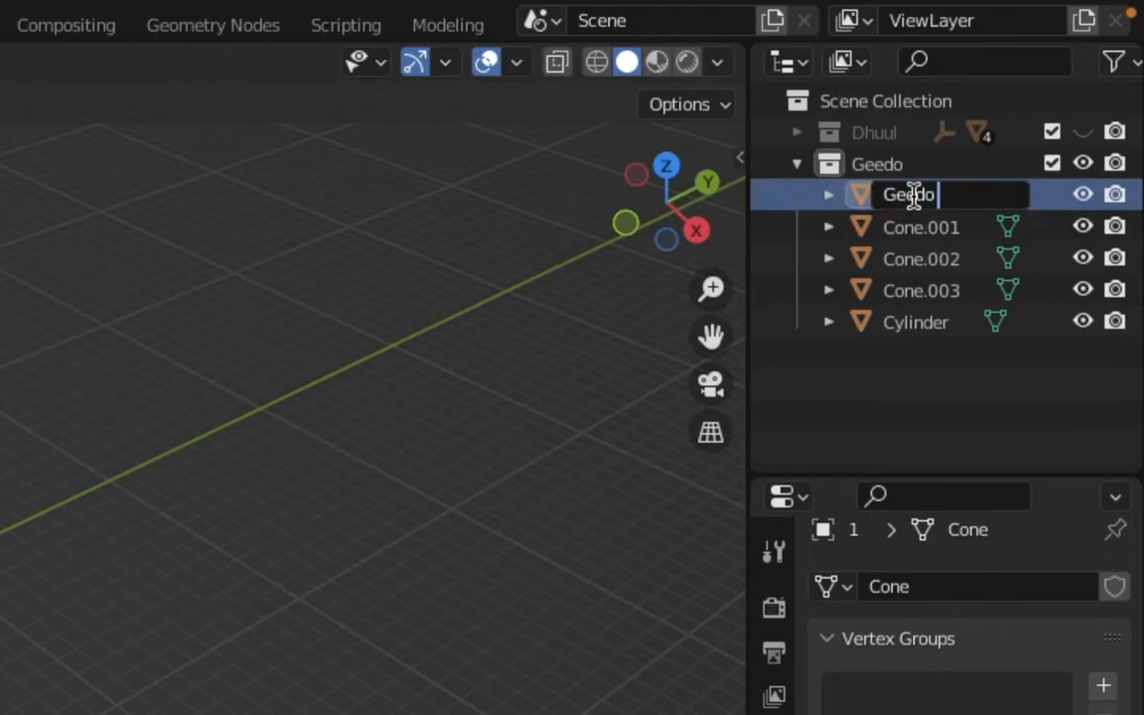
text( 1)
key(Return)
Rename the Cone.001 object as Geedo 2 and the Cone.002 object as Geedo 3
click(956, 199)
double_click(935, 194)
text(Geedo 12)
key(Return)
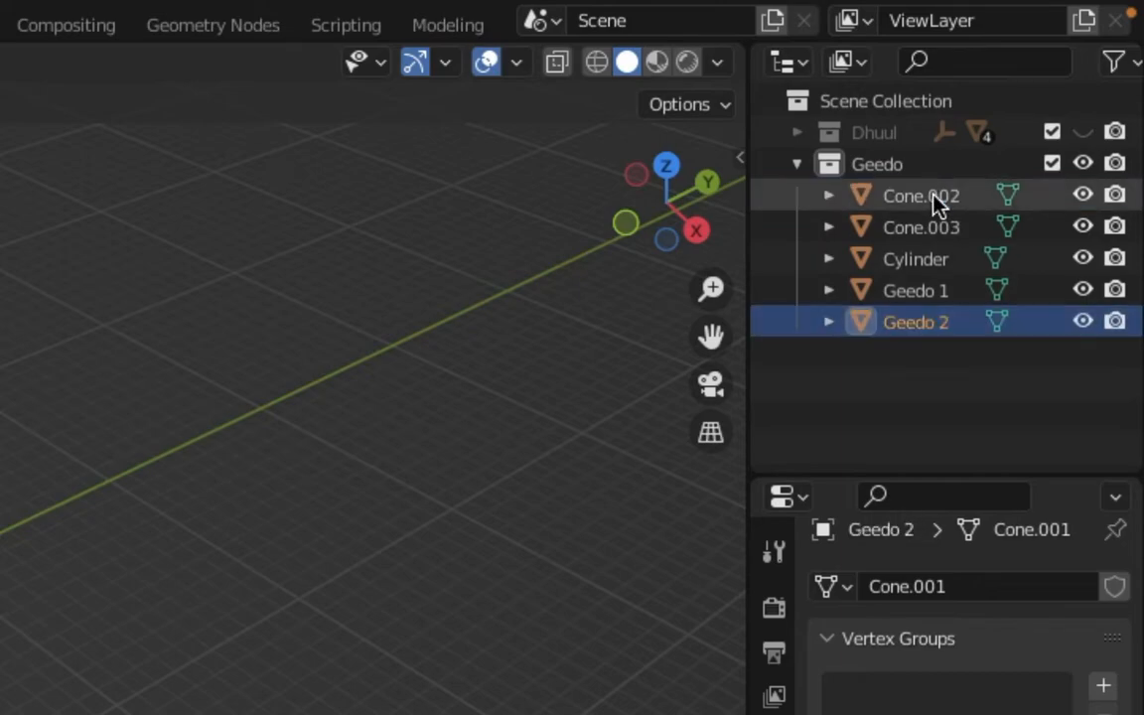
double_click(938, 198)
text(Geedo 1)
text(3)
key(Return)
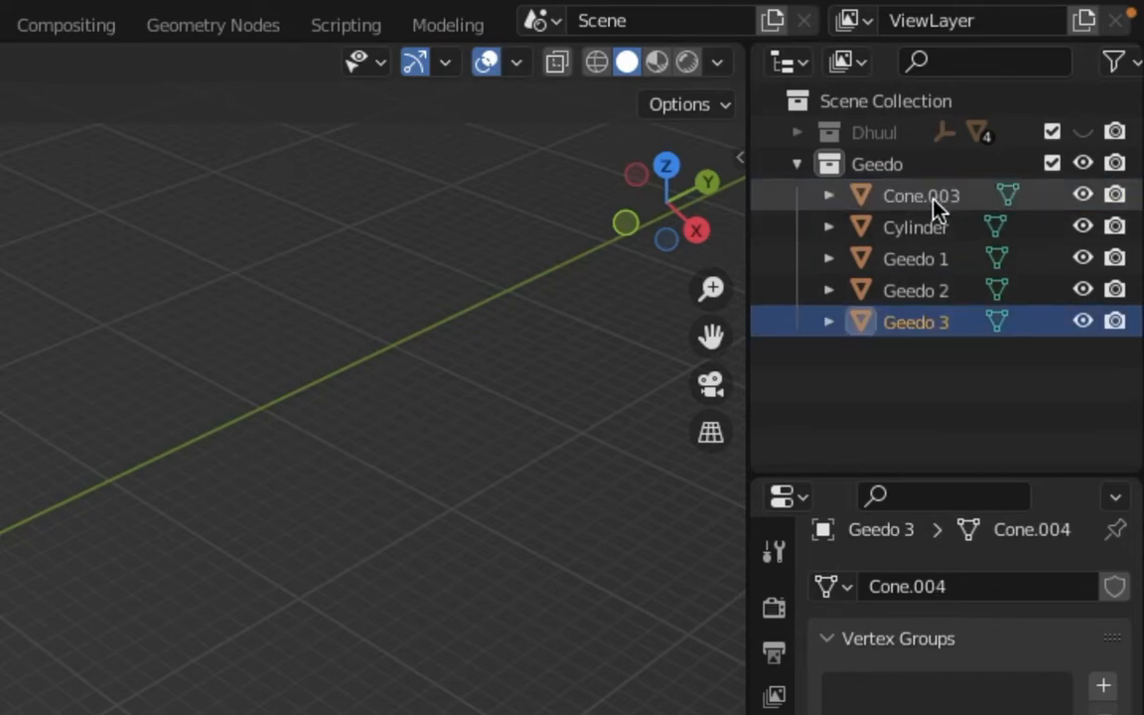
Rename the Cone.003 object as Geedo 4
double_click(934, 202)
text(Geedo 1)
text(4)
key(Return)
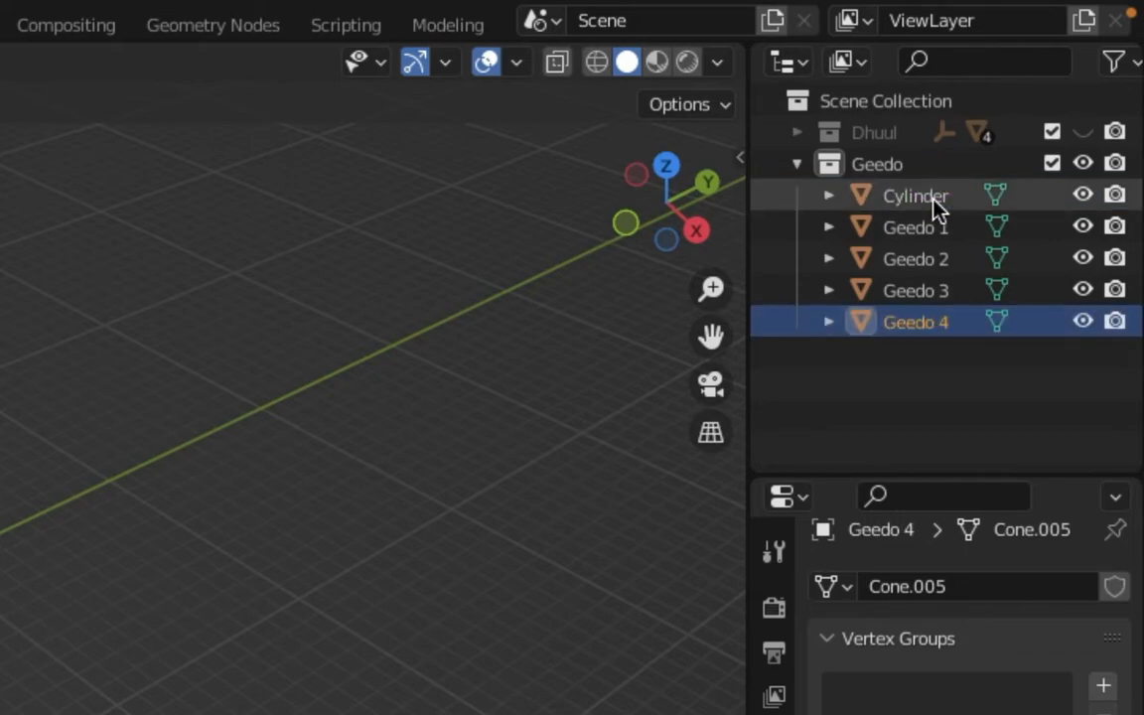
Rename the Cylinder tree object as Geedo 5 and collapse the Geedo collection
double_click(938, 196)
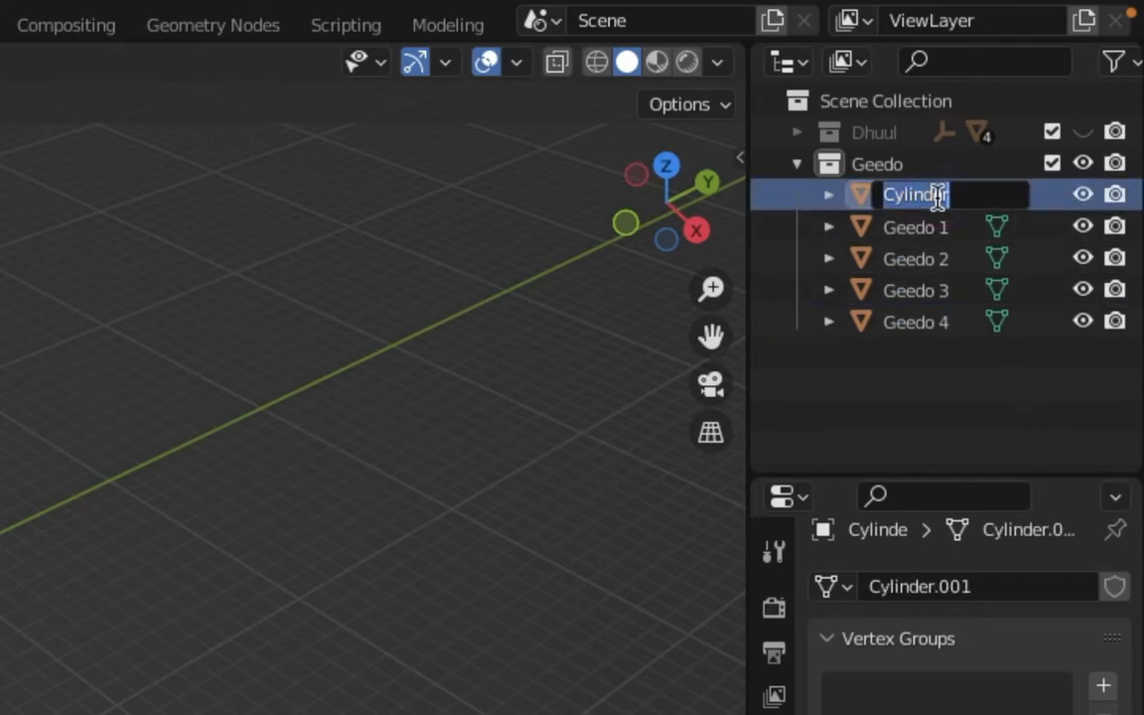
text(Geedo)
text(5)
key(Return)
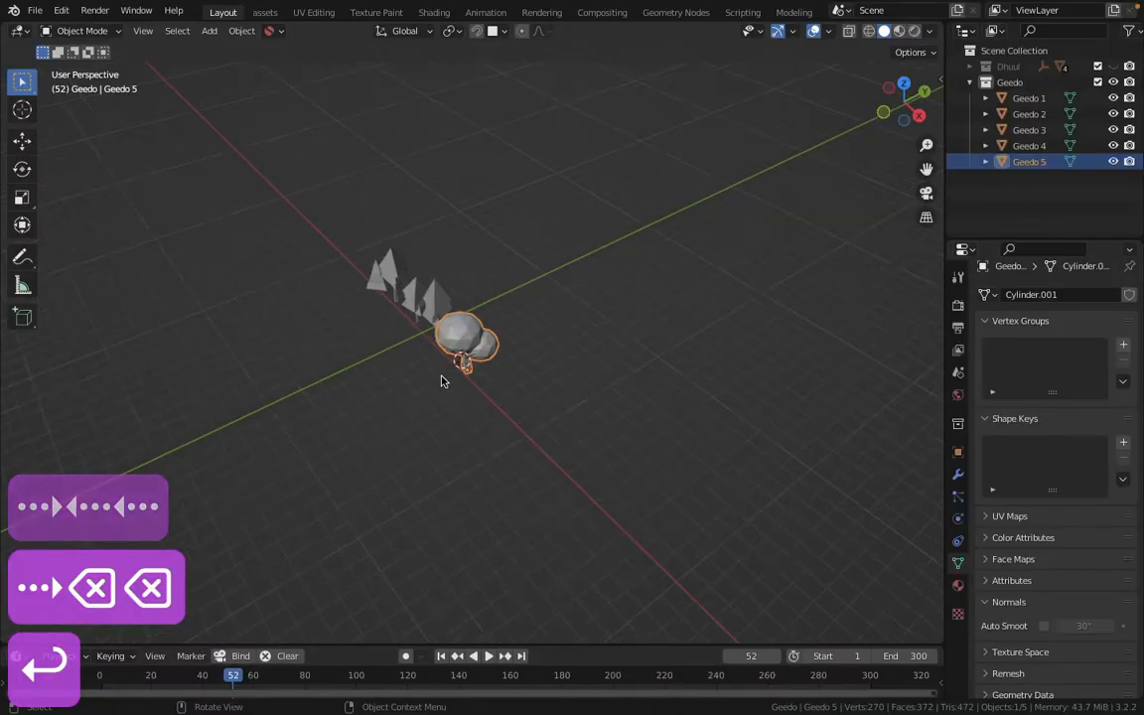
click(970, 83)
middle_drag(353, 349, 389, 350)
Save the scene to the Desktop as Lowpoly landcape.blend
key(super+s)
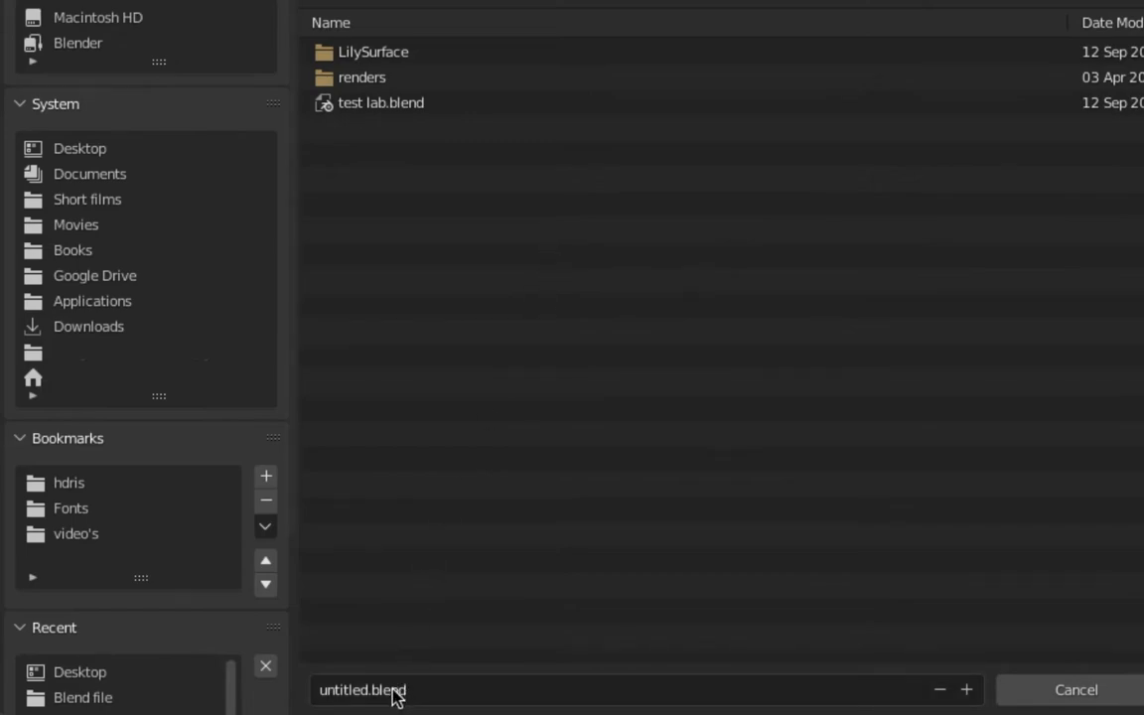
click(395, 693)
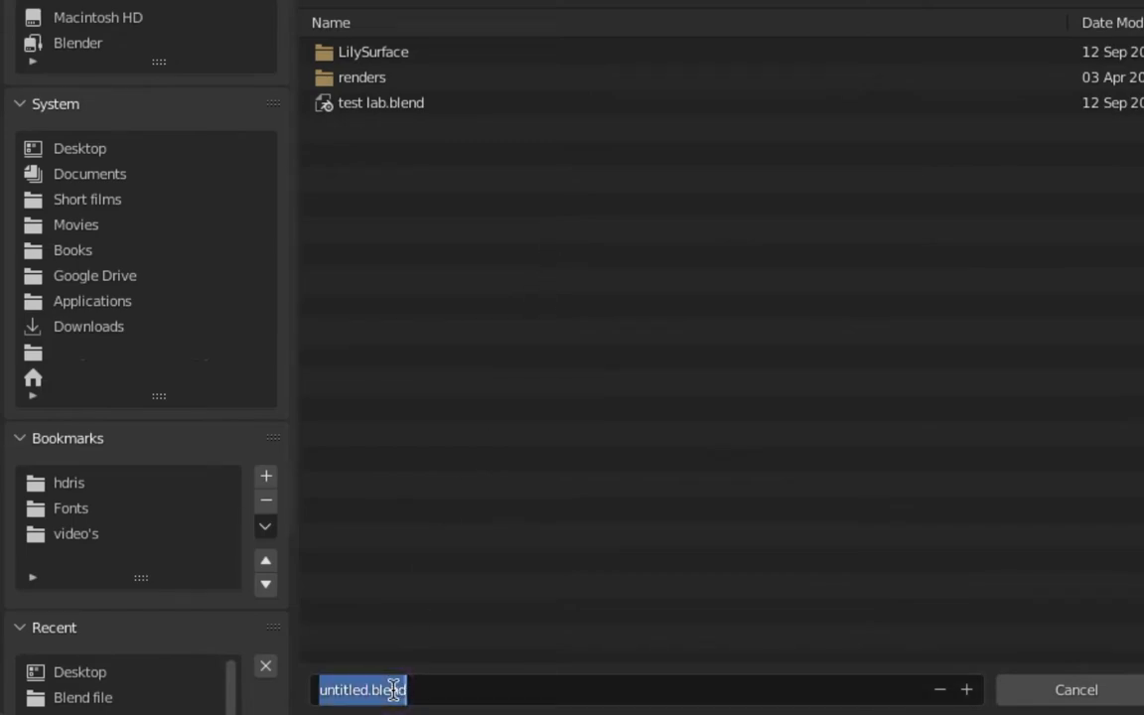
text(Low)
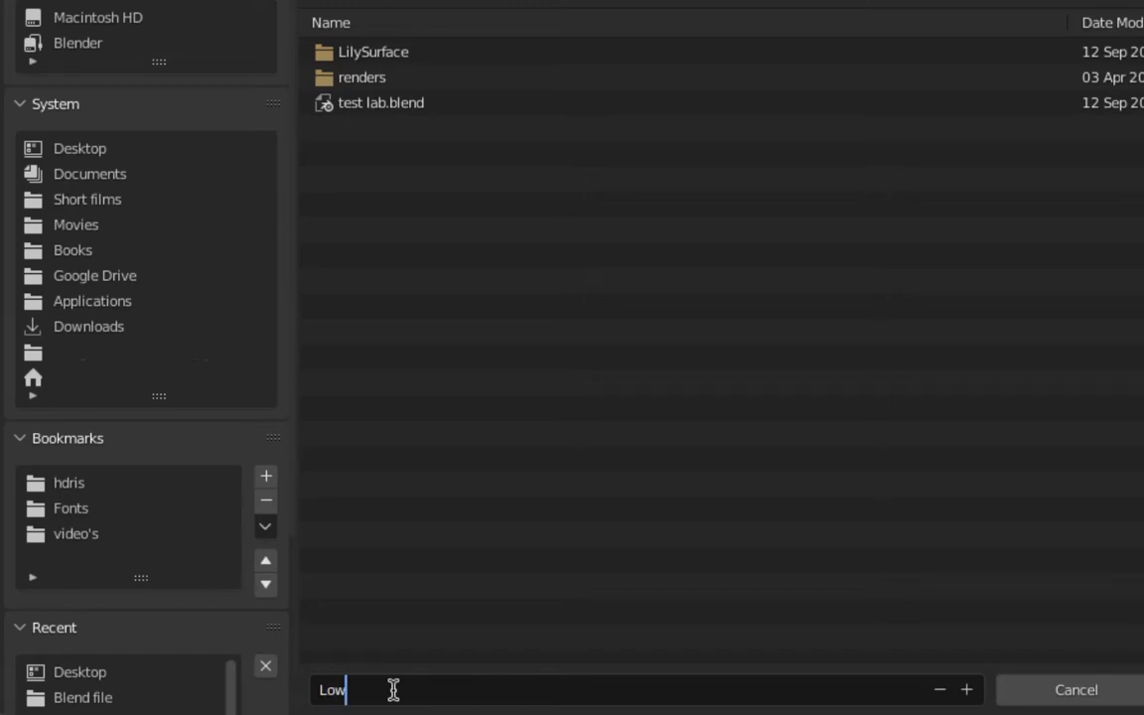
text(poly landcape)
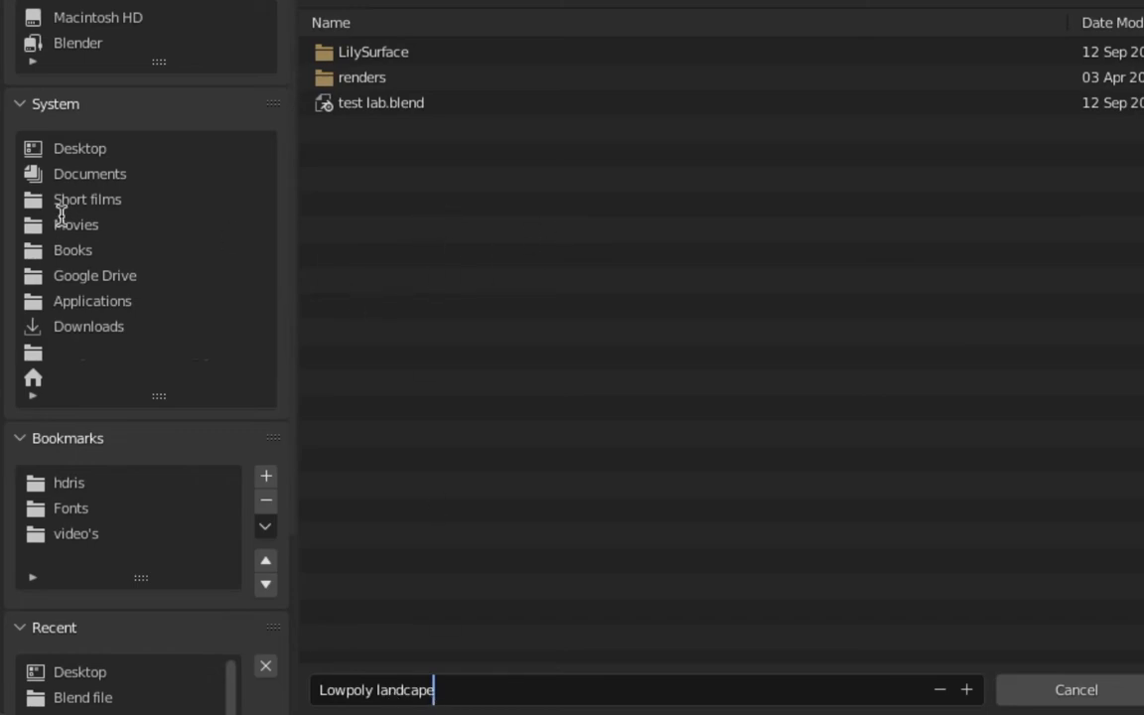
click(135, 151)
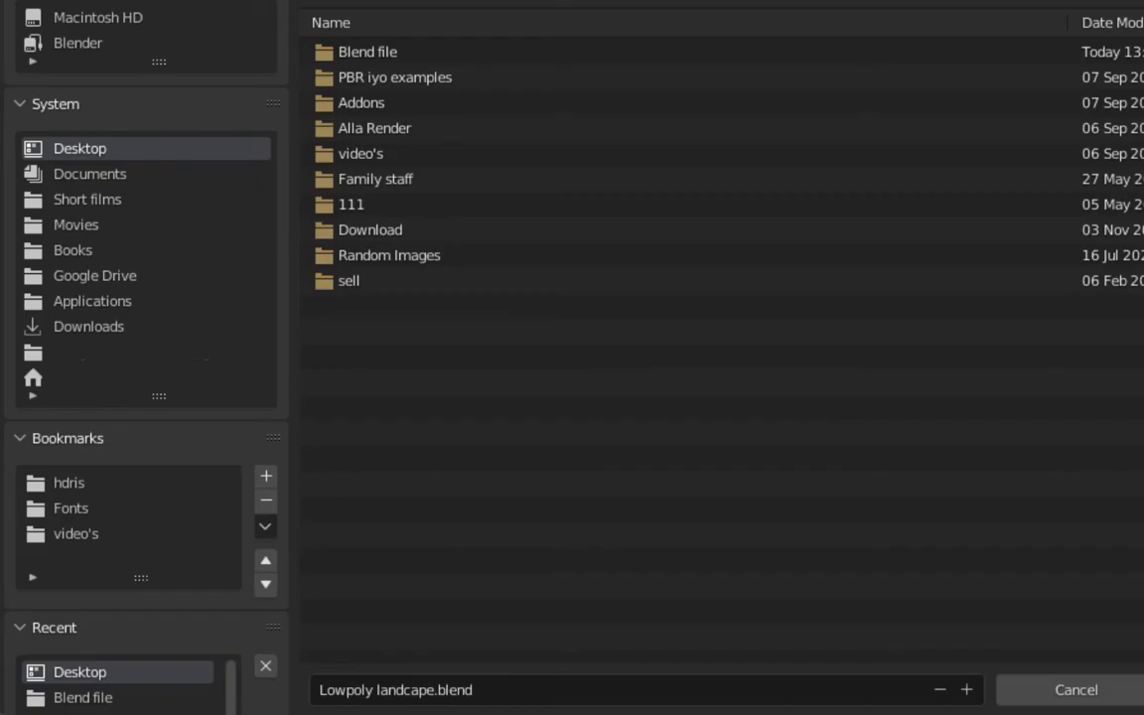
key(Return)
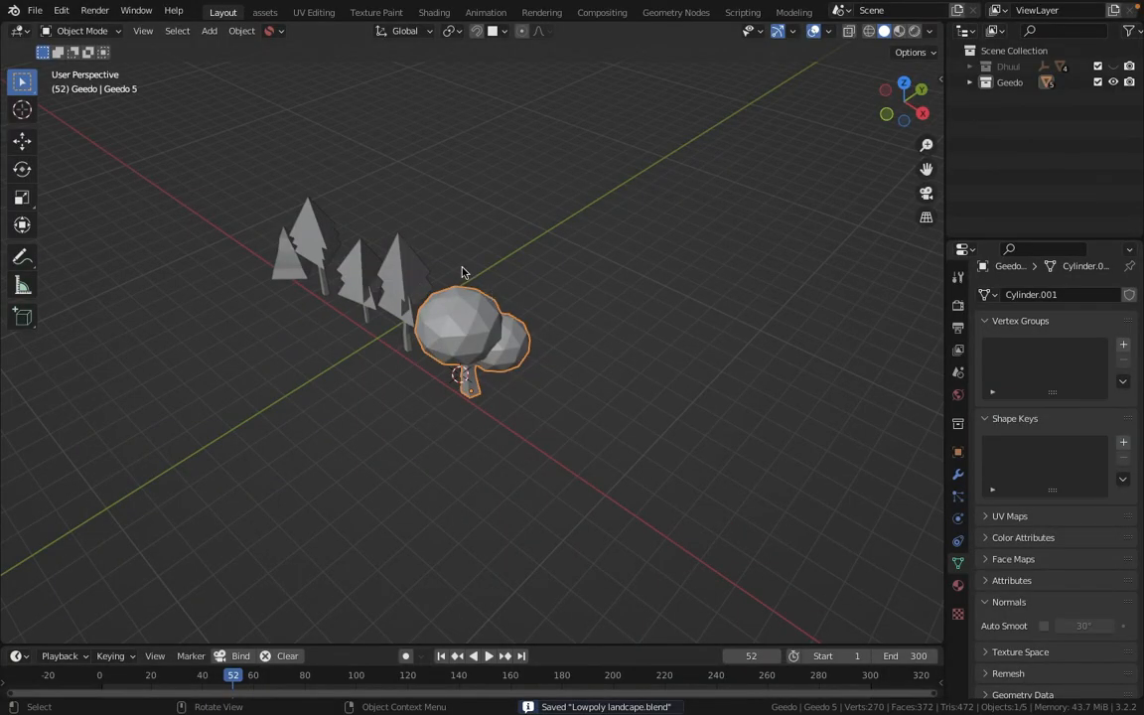